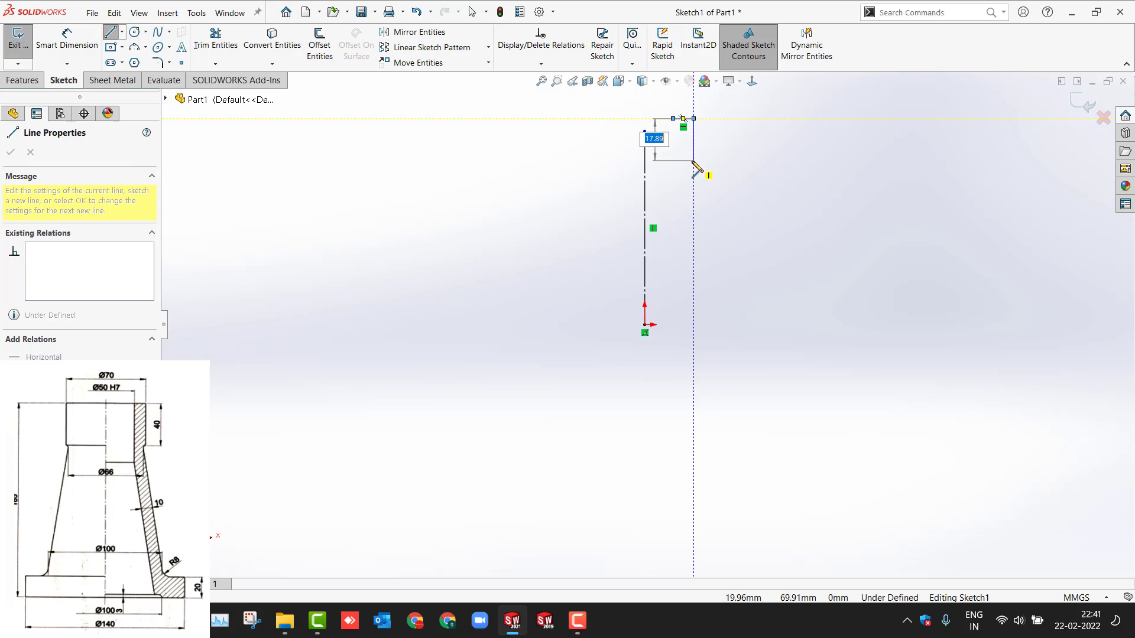
Step: Sketch the collar's outer side about 18 mm high, a sloping wall about 57 mm long, and a stepped base flange about 10 mm high
left_click(690, 160)
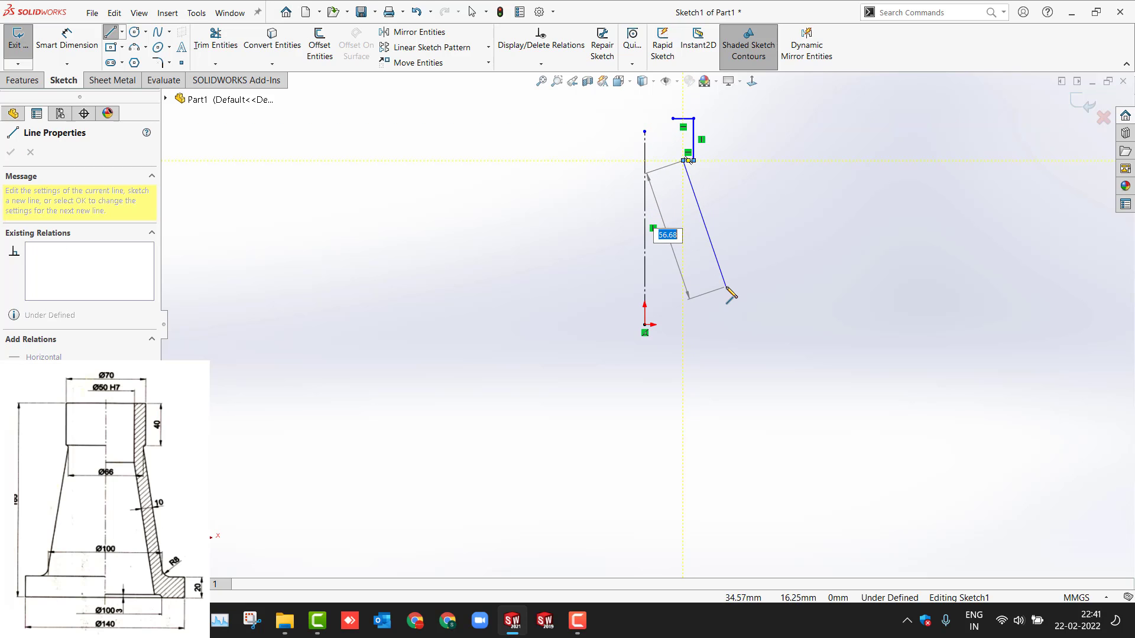
left_click(727, 290)
left_click(757, 315)
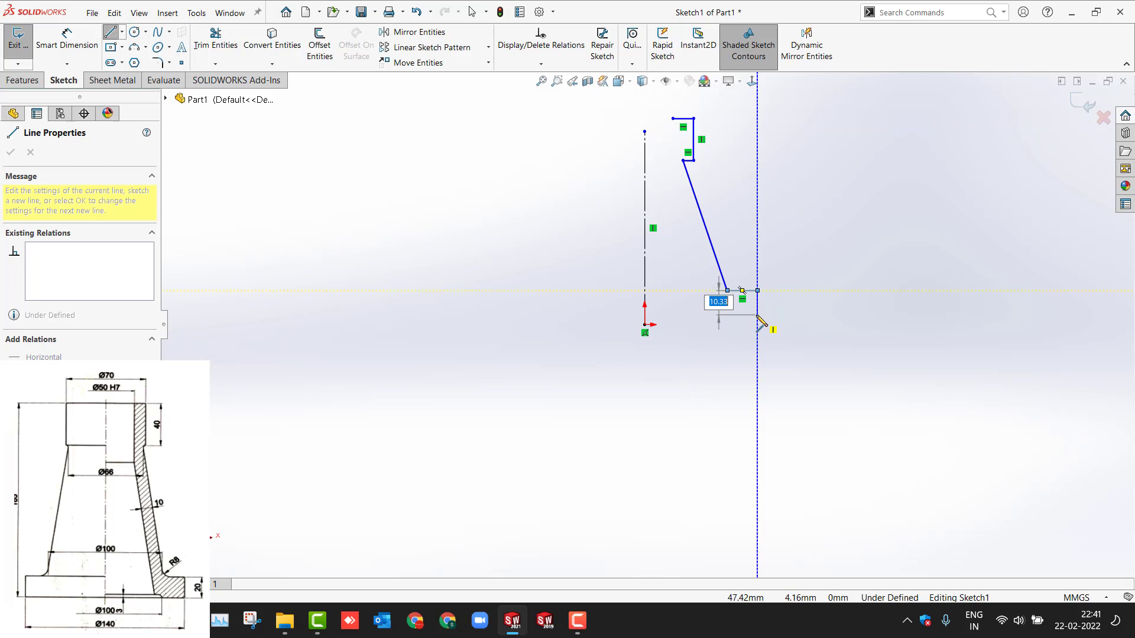
left_click(706, 306)
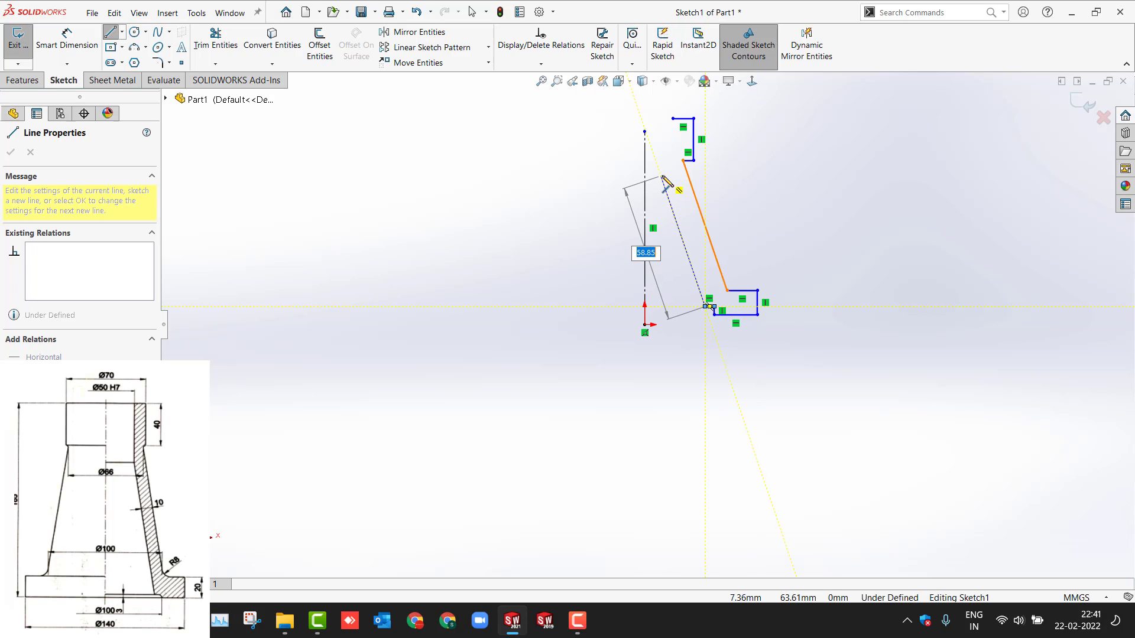
Step: Draw the inner sloping wall parallel to the outer one and a vertical bore line from the collar's top inner corner down past it
double_click(672, 207)
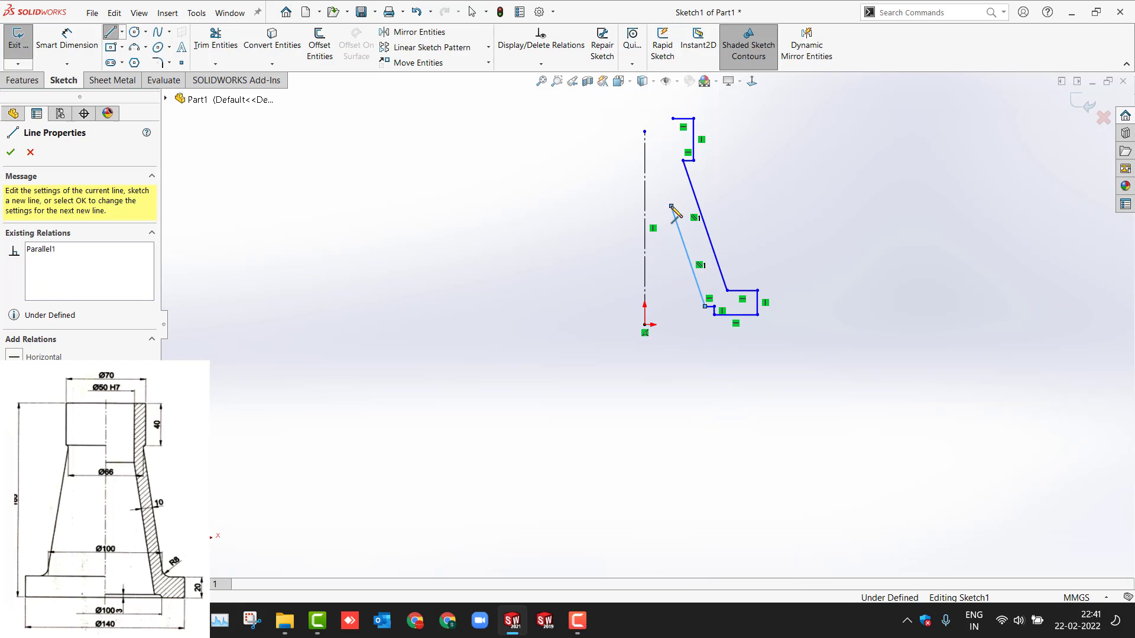
left_click(673, 118)
left_click(672, 275)
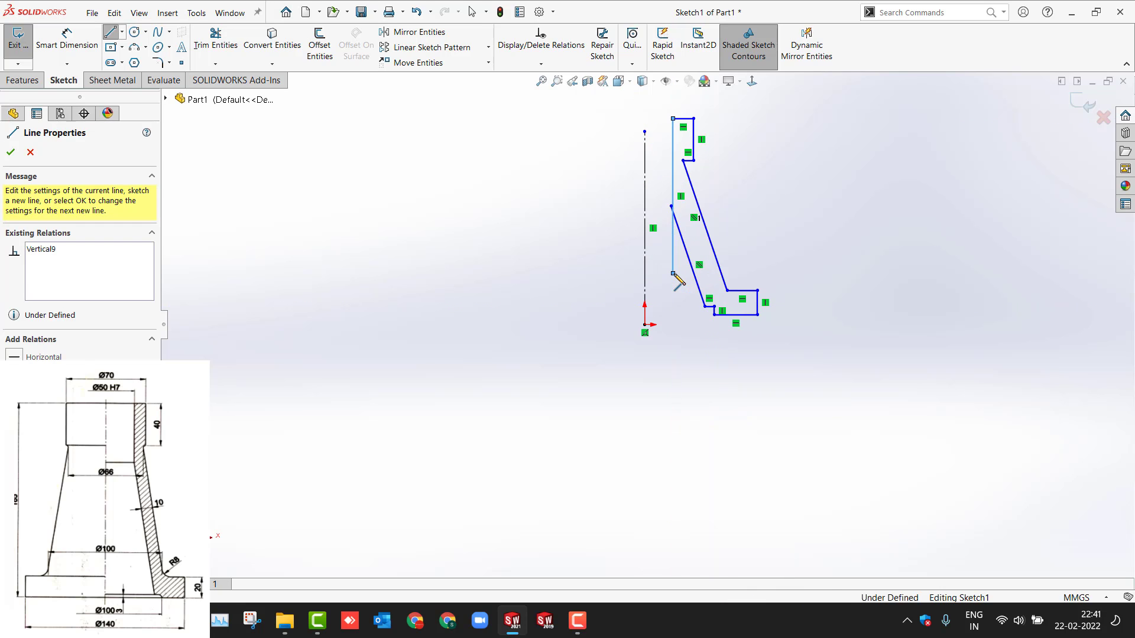
key("Escape")
Step: Trim the overhanging ends where the vertical bore line crosses the inner sloping line, leaving one closed profile
scroll(673, 250, "down", 1)
scroll(672, 254, "down", 1)
key("t")
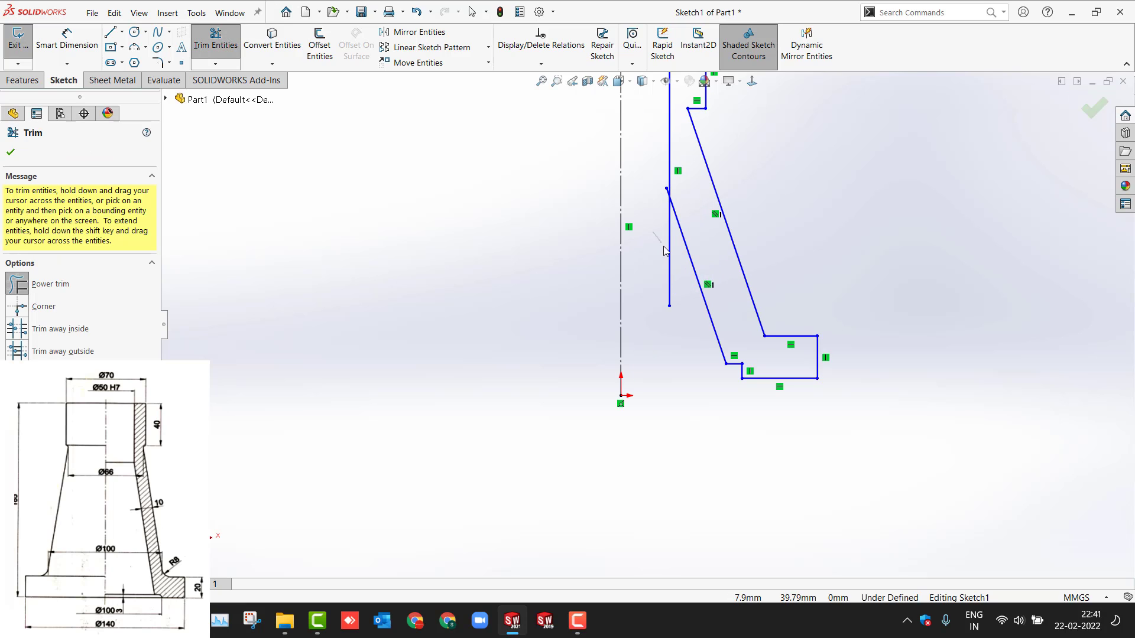
scroll(670, 218, "down", 1)
scroll(670, 211, "down", 3)
left_click(656, 211)
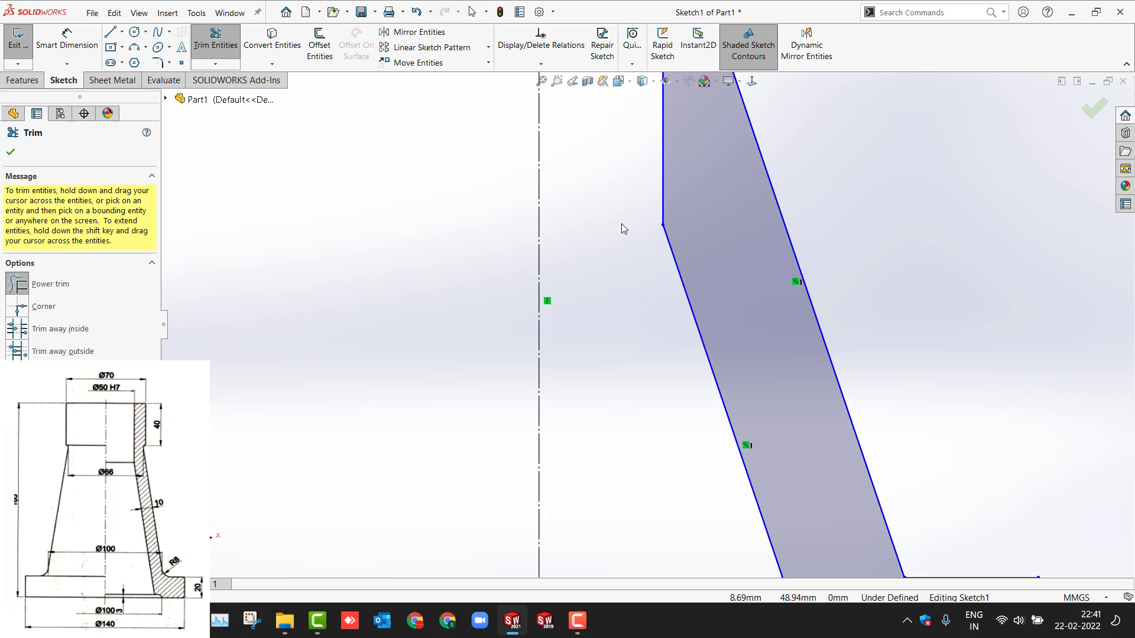
scroll(620, 228, "up", 5)
key("Escape")
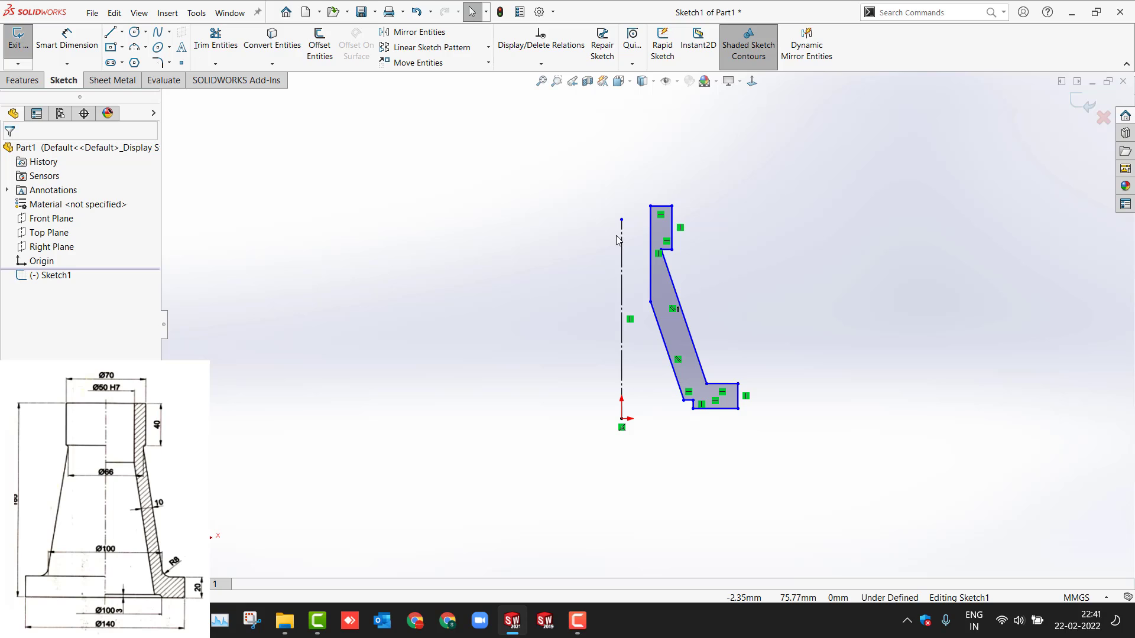
Step: Dimension the profile's overall height between the flange's bottom line and the collar's top line as 100 mm
key("d")
scroll(676, 379, "down", 1)
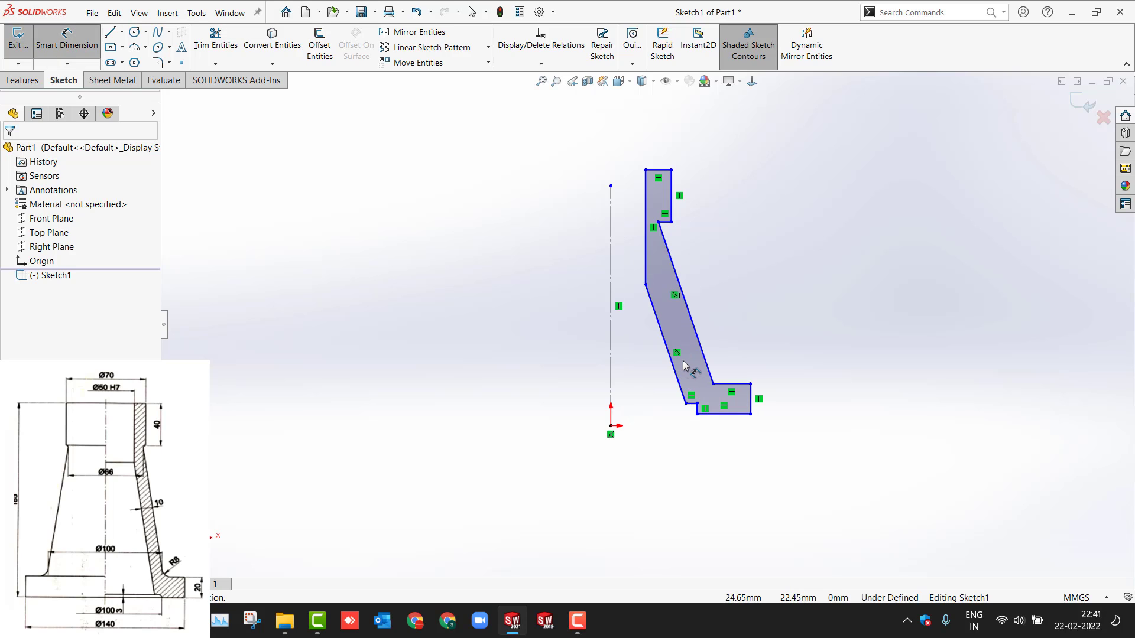
left_click(736, 414)
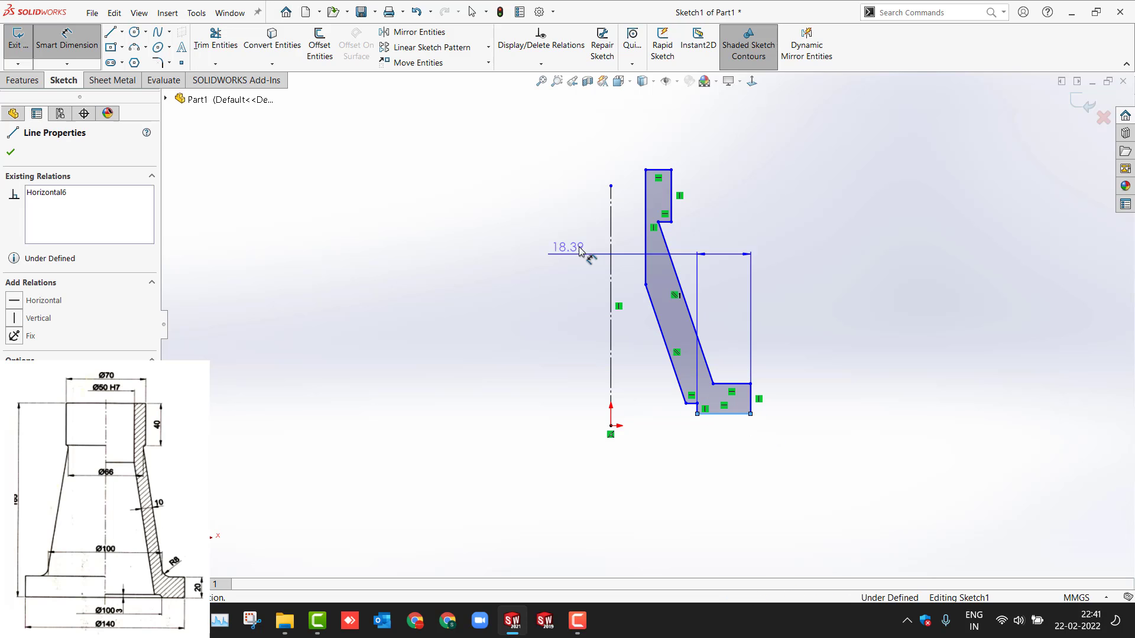
left_click(658, 170)
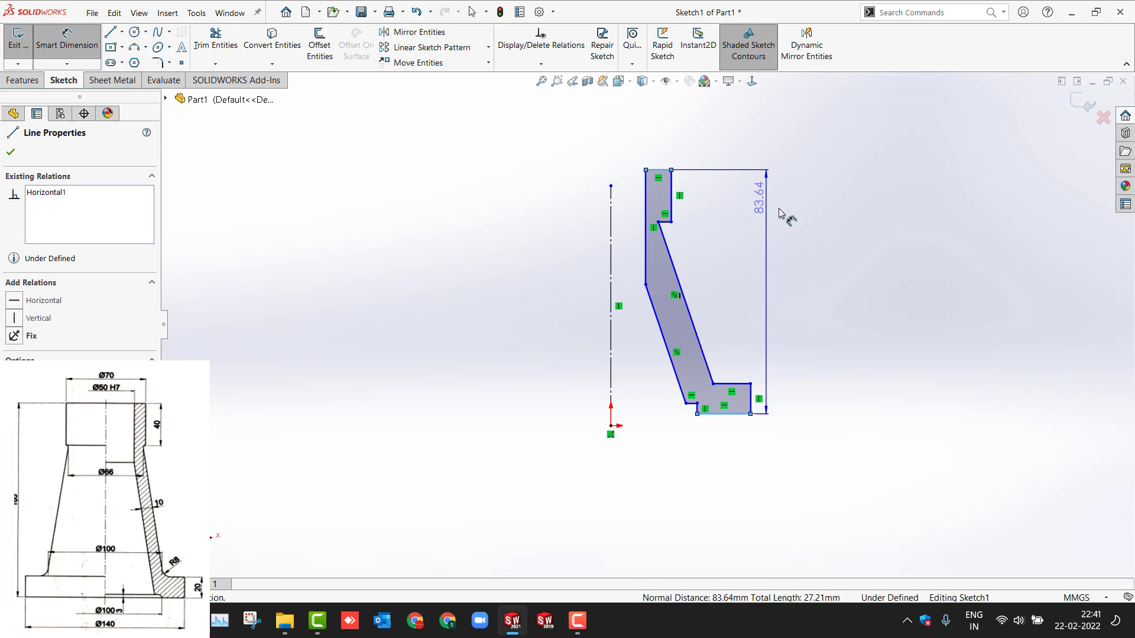
left_click(827, 239)
type("100")
key("Return")
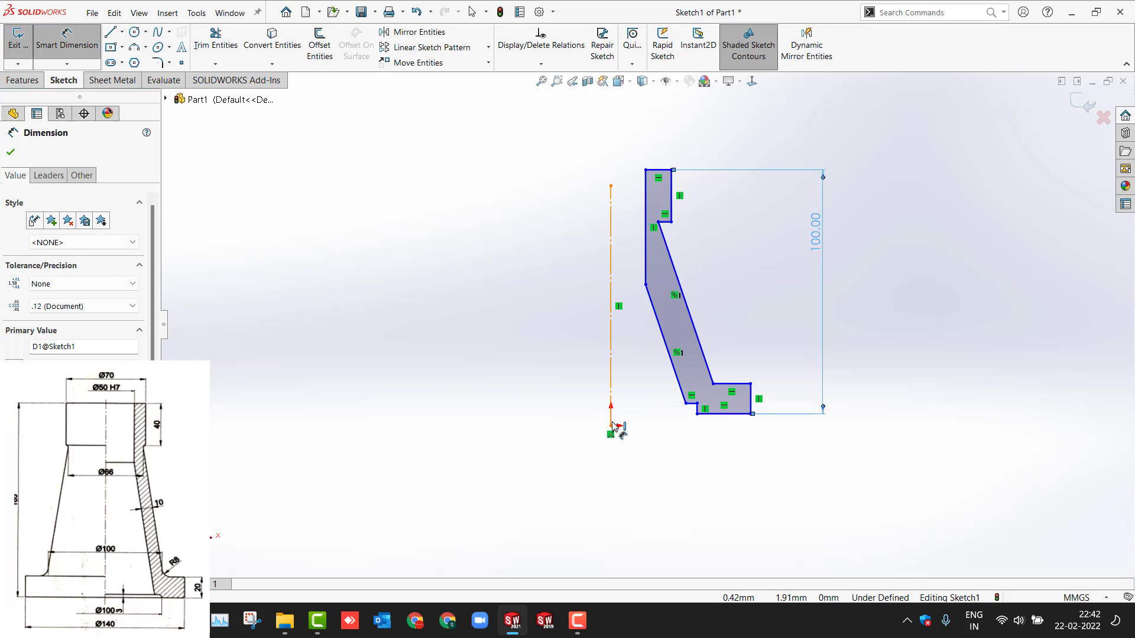
Step: Dimension the height of the base flange's outer edge as 20 mm
left_click(751, 399)
left_click(835, 404)
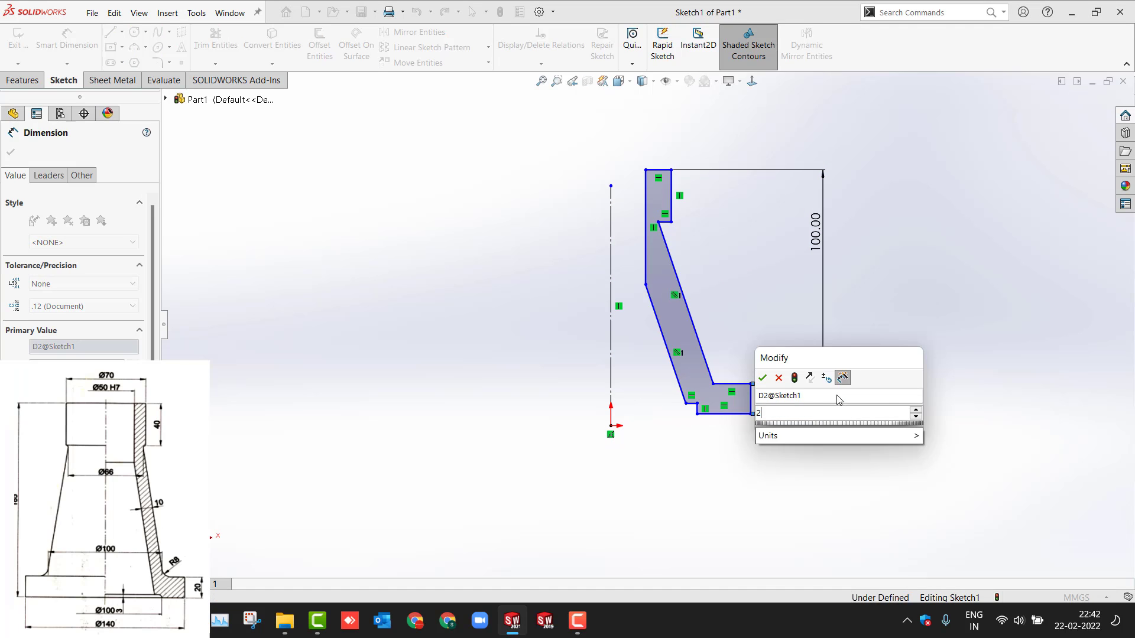
type("20")
key("Return")
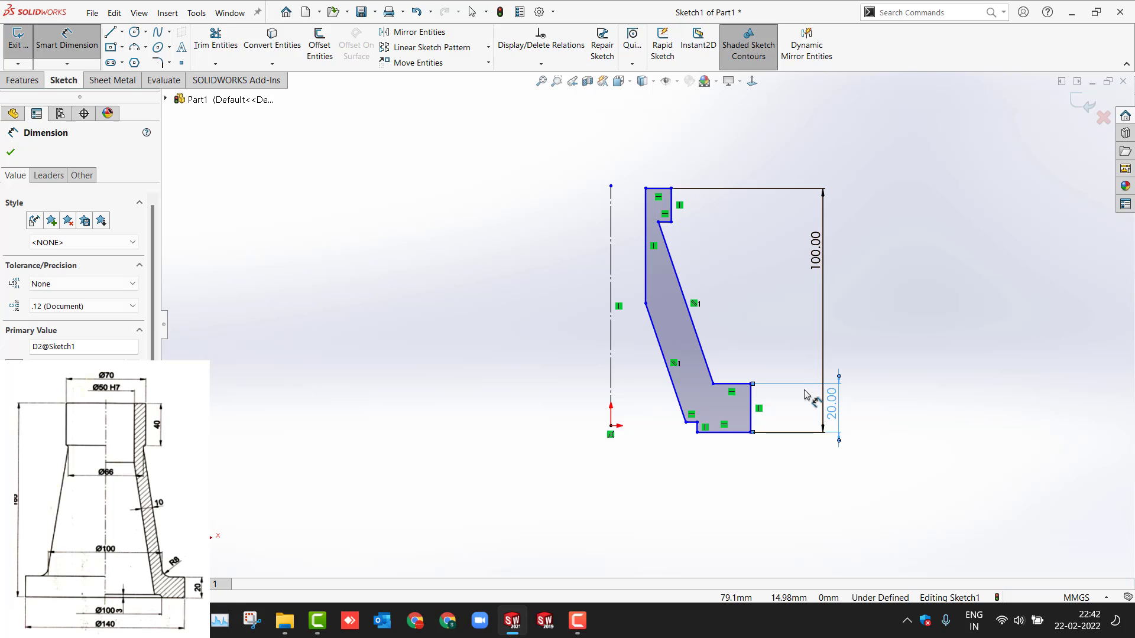
Step: Dimension the flange's outer edge across the centerline as a 140 mm diameter
left_click(751, 414)
left_click(610, 402)
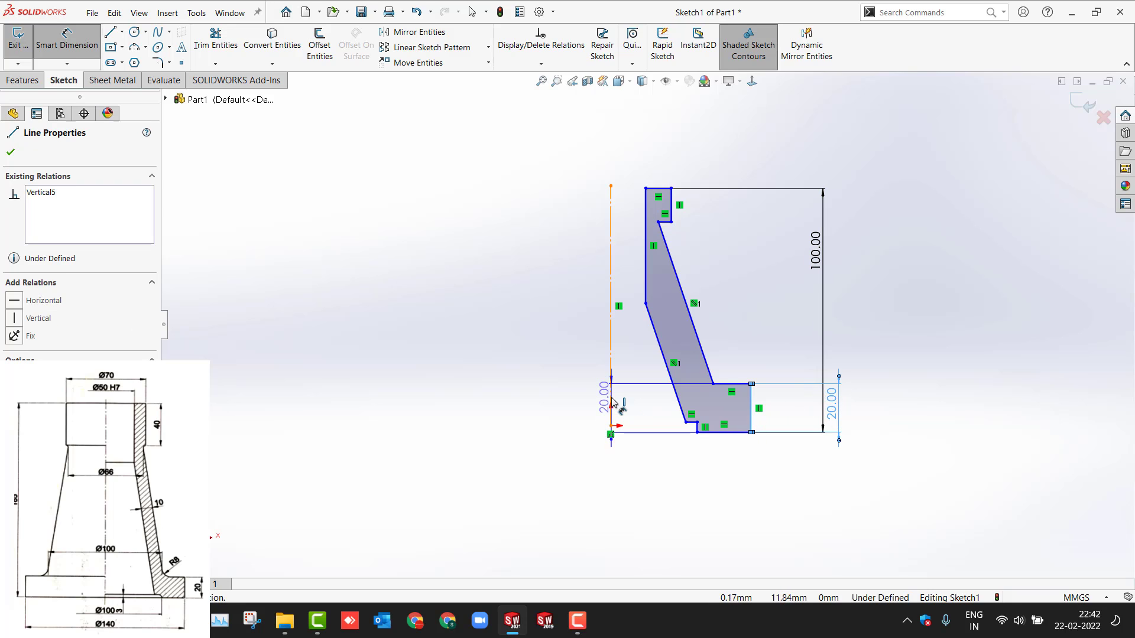
left_click(597, 470)
type("140")
key("Return")
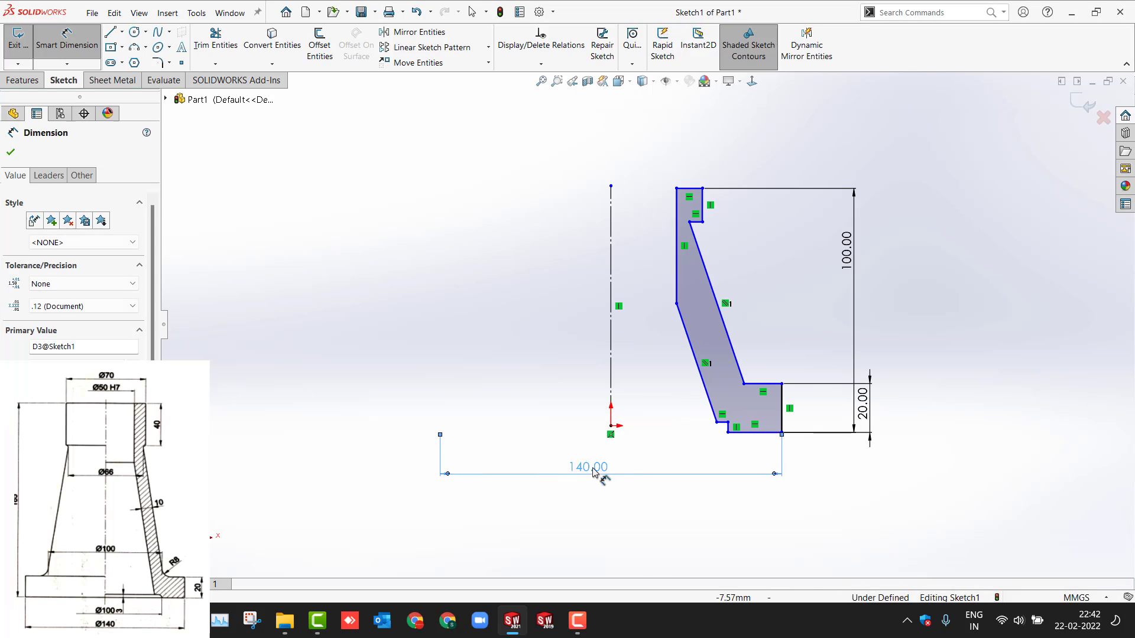
Step: Dimension the bottom recess's lower corner across the centerline as a 100 mm diameter
left_click(613, 412)
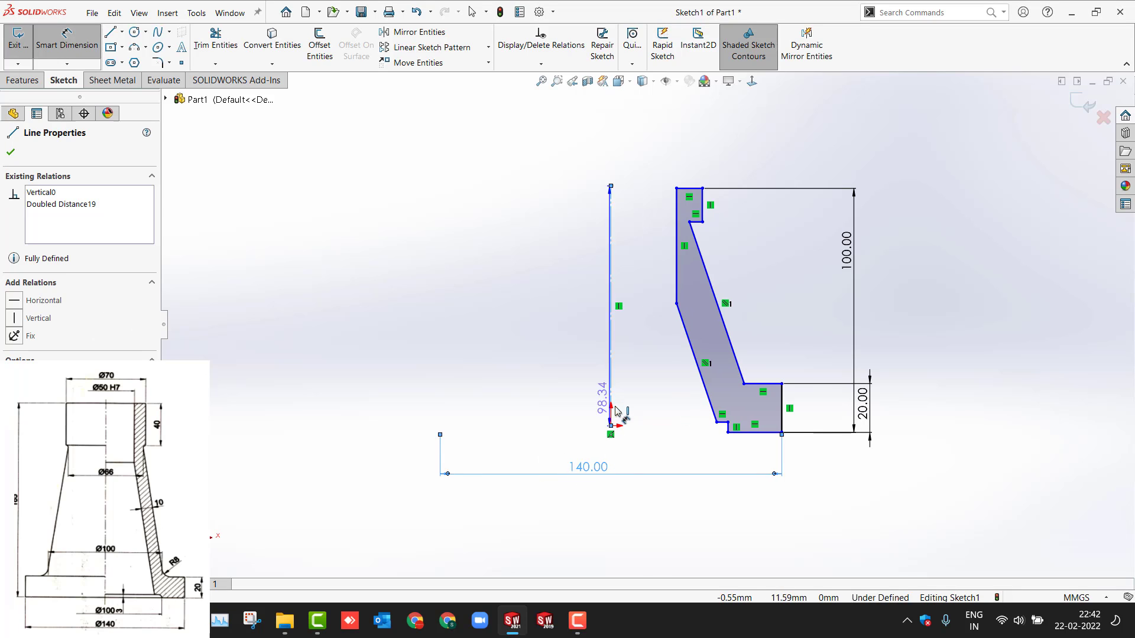
left_click(727, 432)
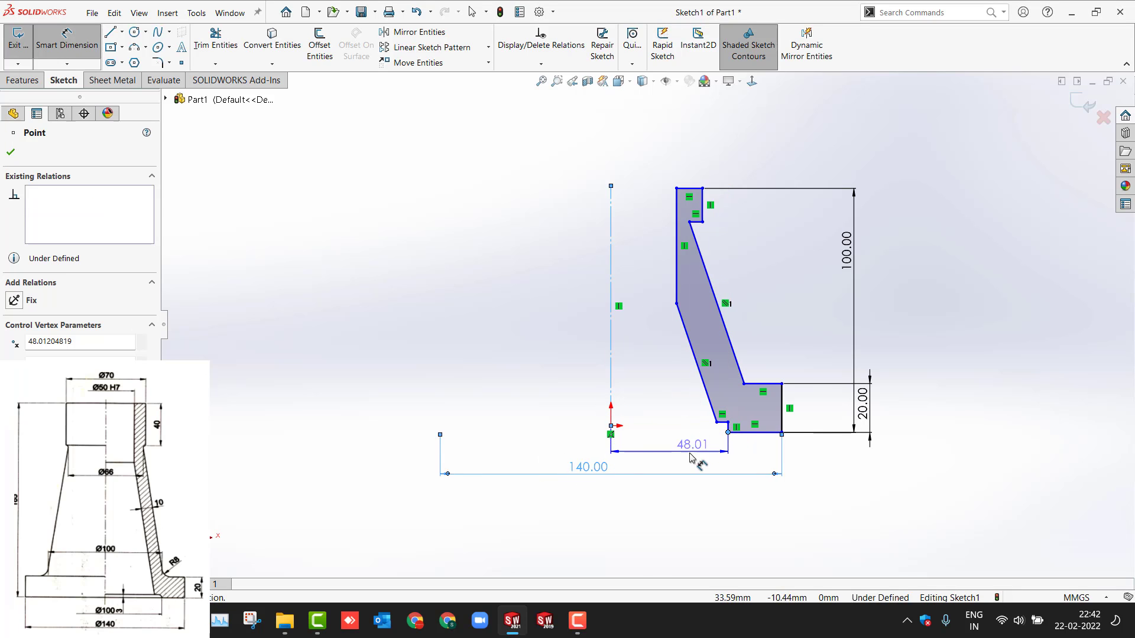
left_click(577, 454)
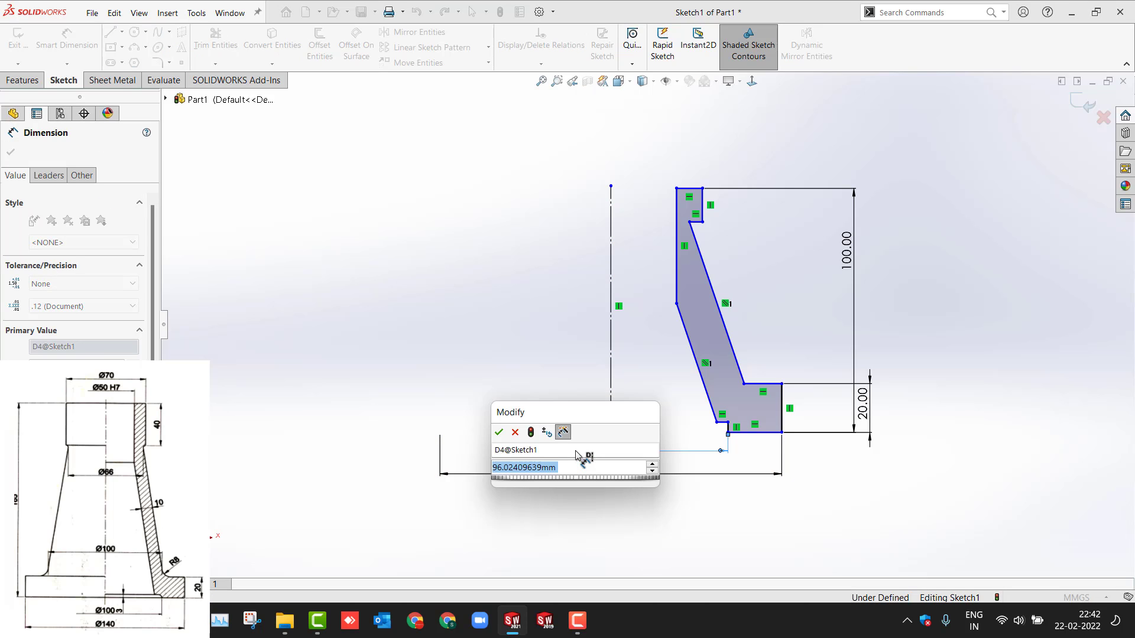
type("100")
key("Return")
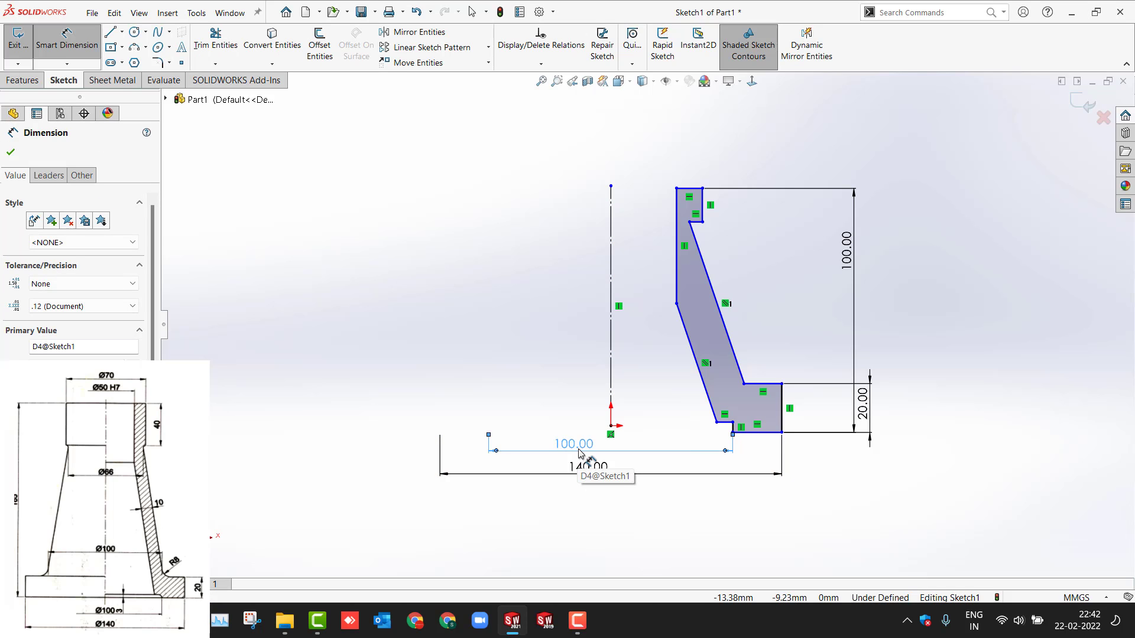
Step: Dimension the depth of the recess in the flange's underside as 3 mm
left_click(754, 433)
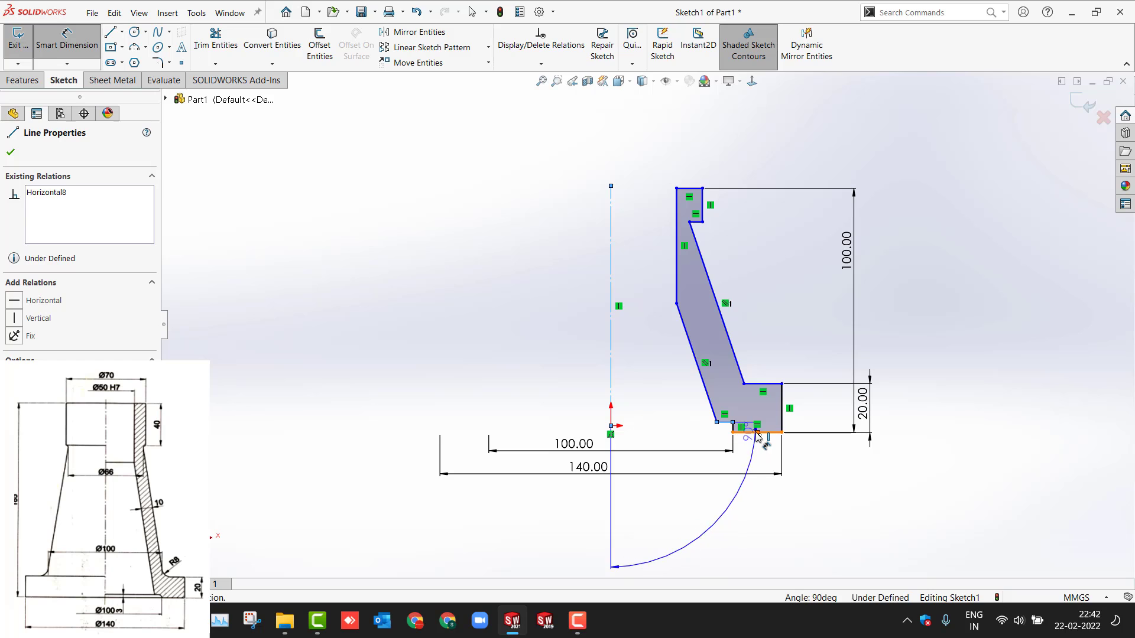
left_click(724, 422)
left_click(671, 436)
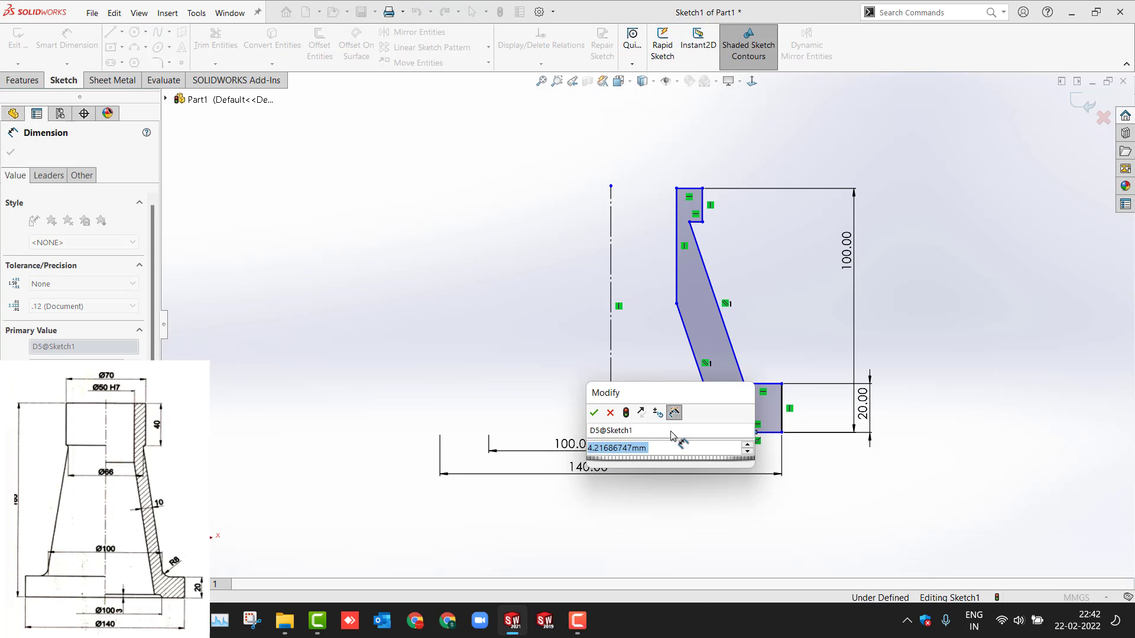
type("3")
key("Return")
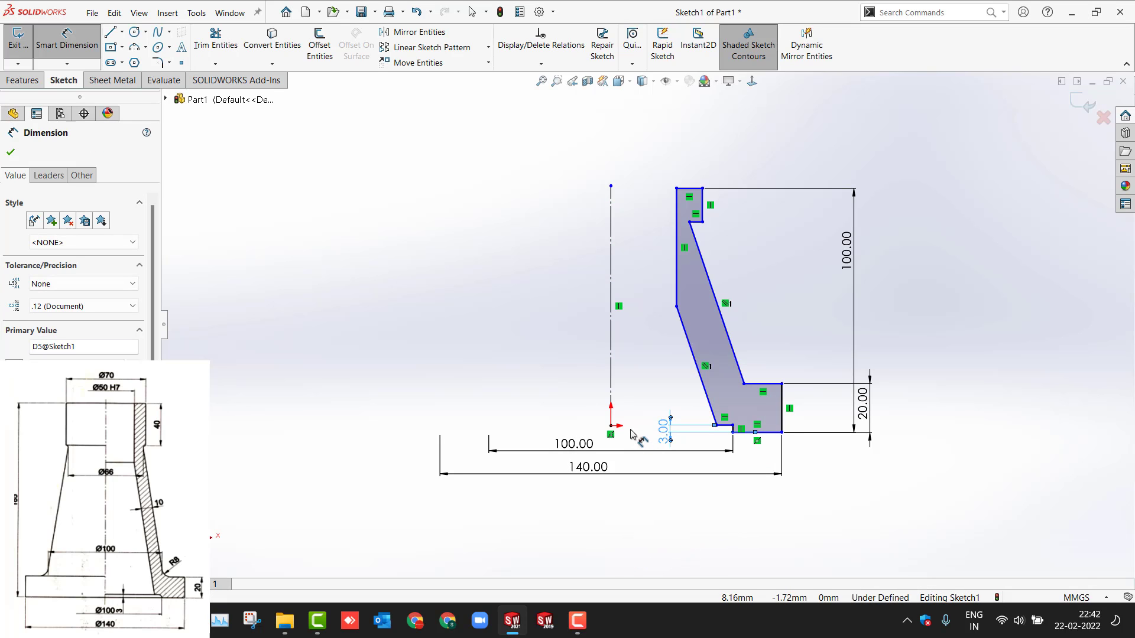
Step: Dimension the wall thickness between the two parallel sloping lines as 10 mm
left_click(697, 367)
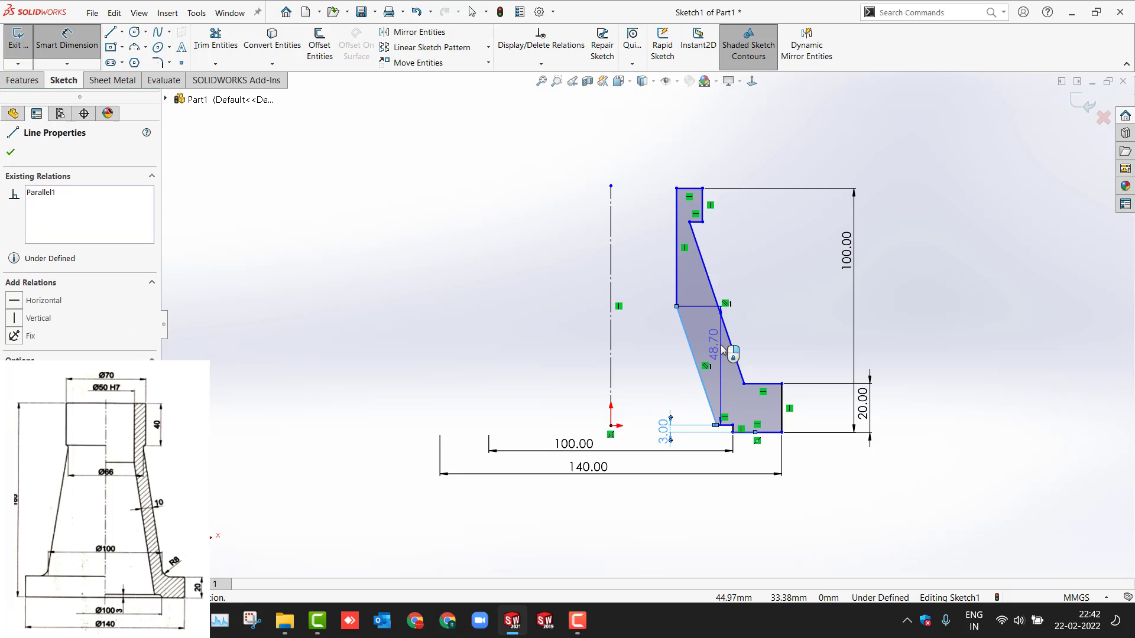
left_click(731, 346)
left_click(722, 350)
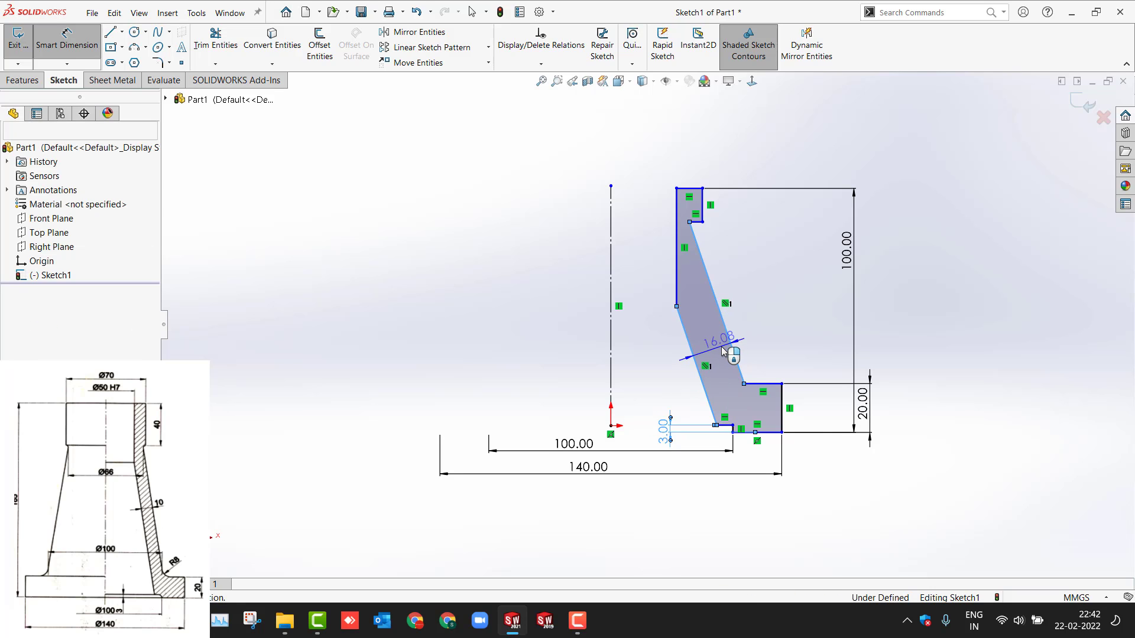
type("10")
key("Return")
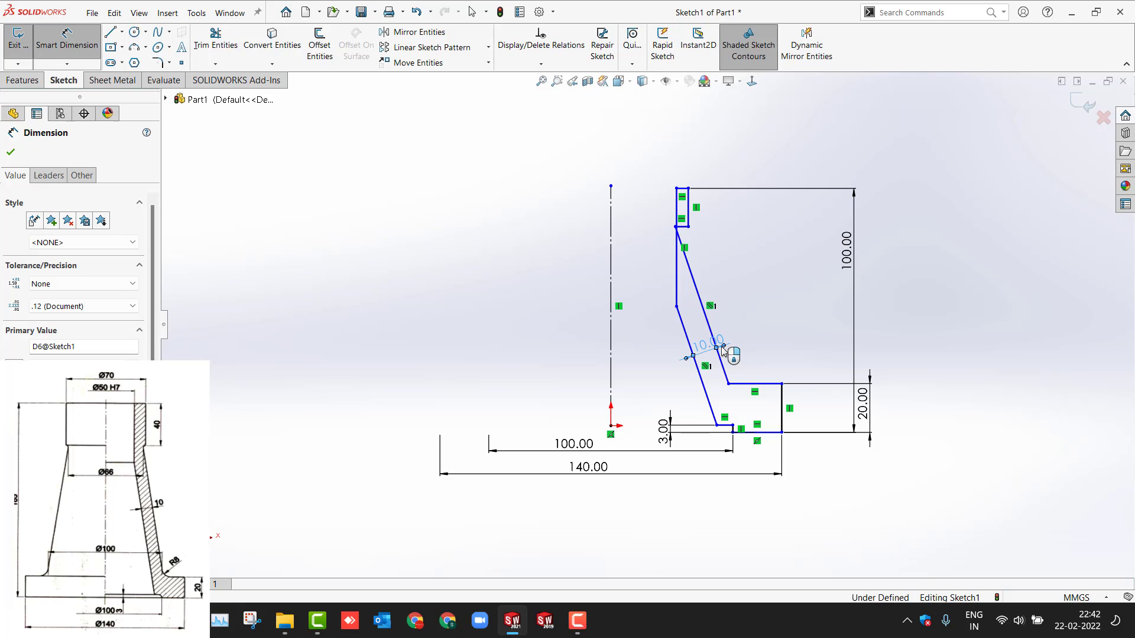
Step: Dimension the collar's outer vertical edge as 40 mm high
left_click(688, 208)
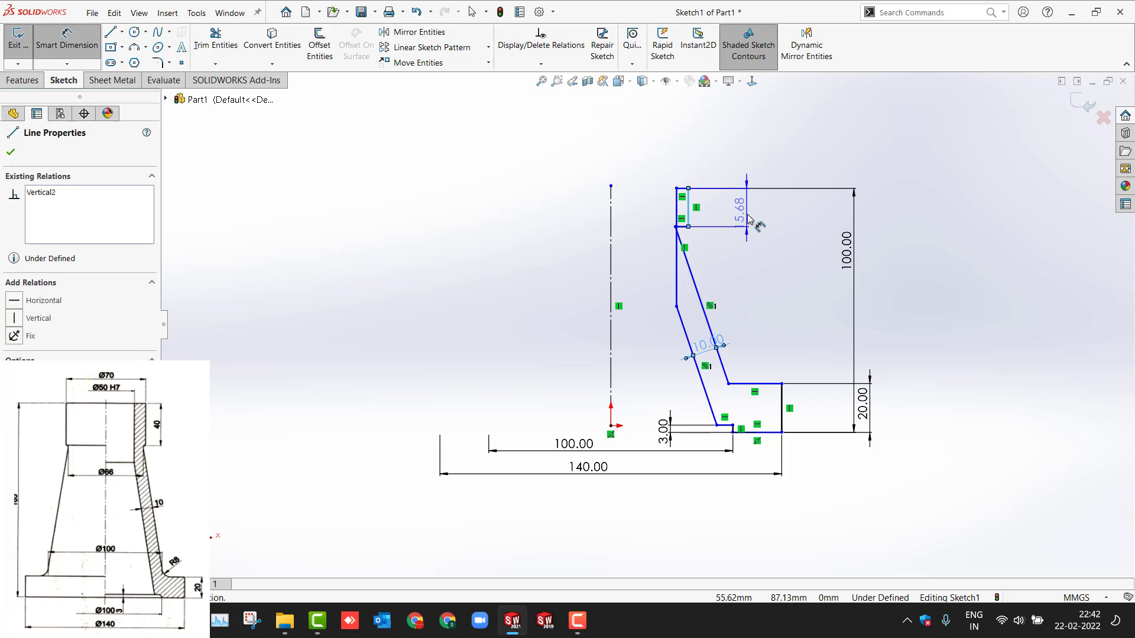
left_click(748, 219)
type("40")
key("Return")
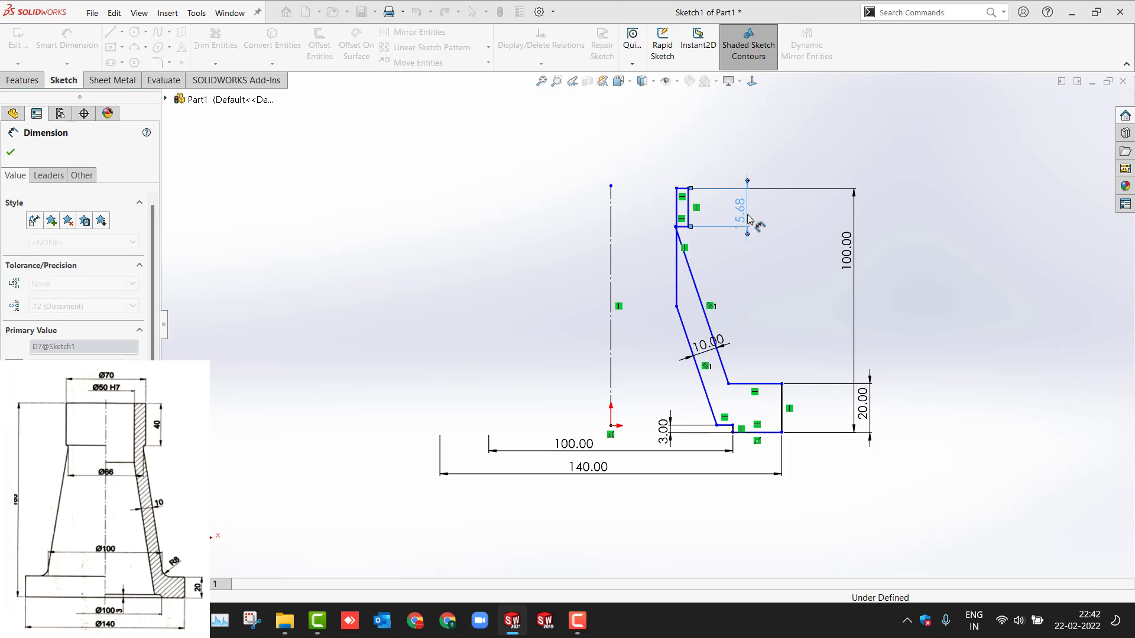
key("Escape")
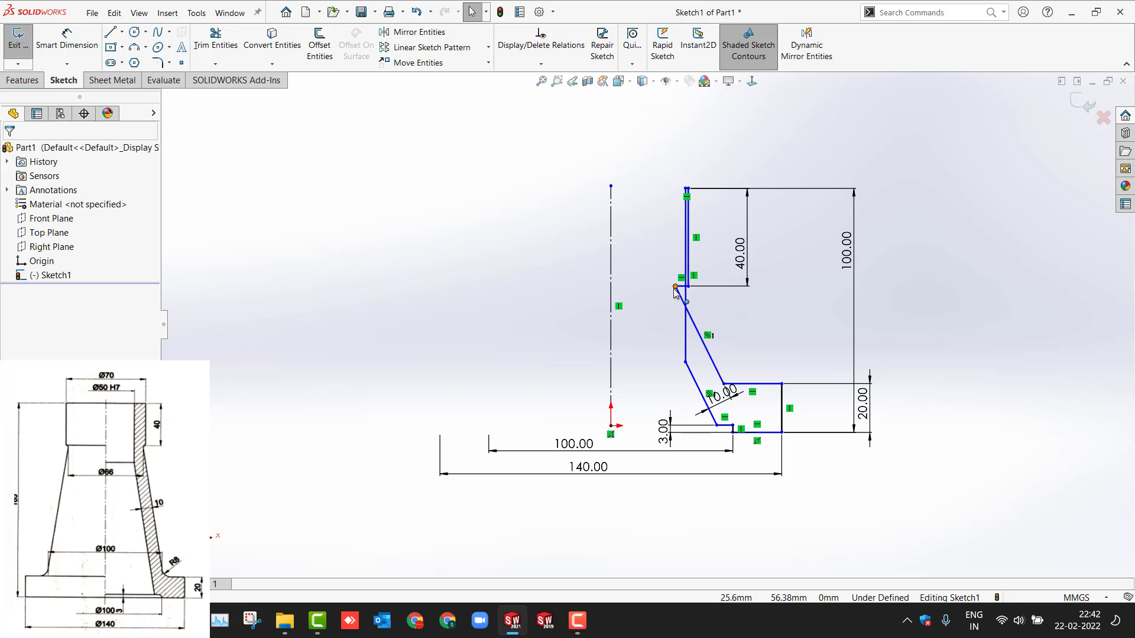
Step: Pull the collar's step and outer side away from the centerline to a radius of about 45 mm, untangling the overlapping profile
left_click_drag(676, 287, 723, 272)
left_click(688, 260)
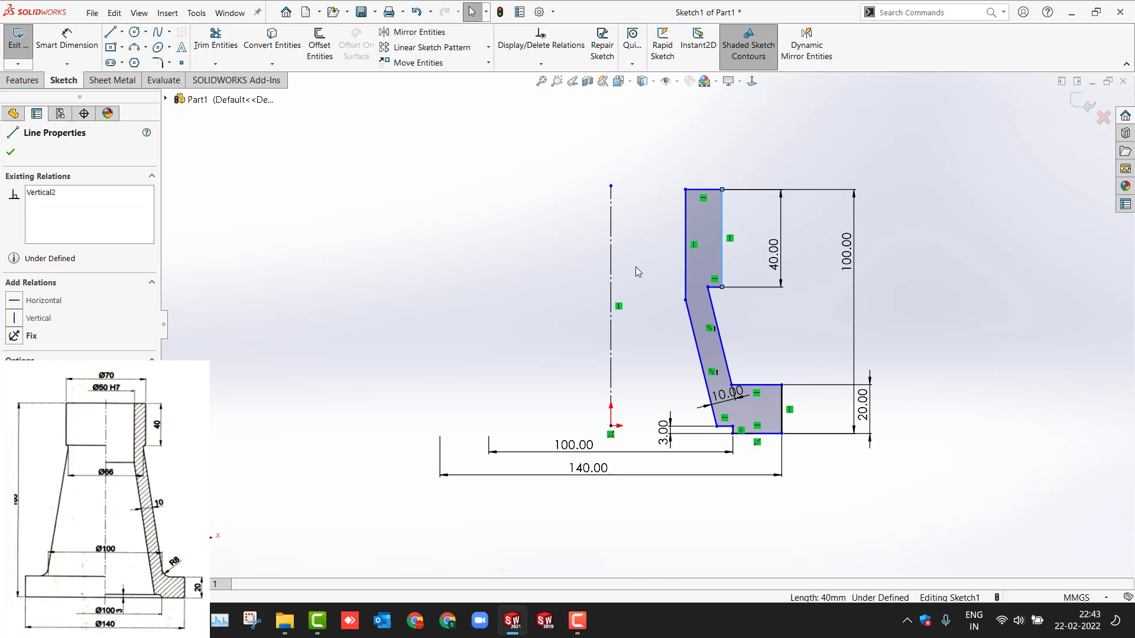
key("Escape")
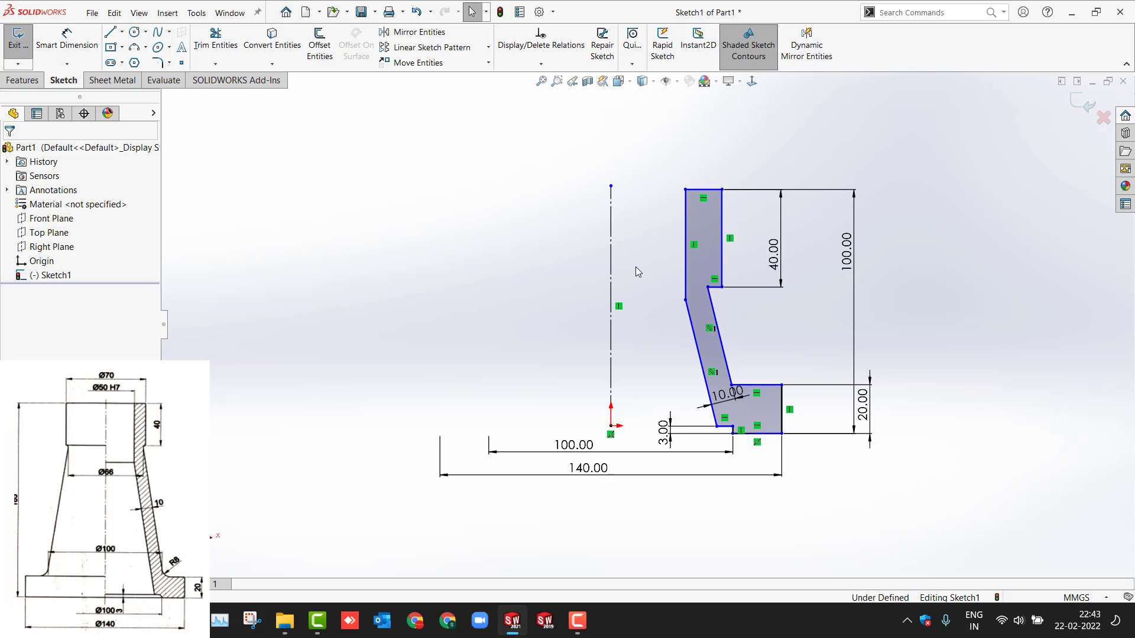
key("d")
left_click(611, 239)
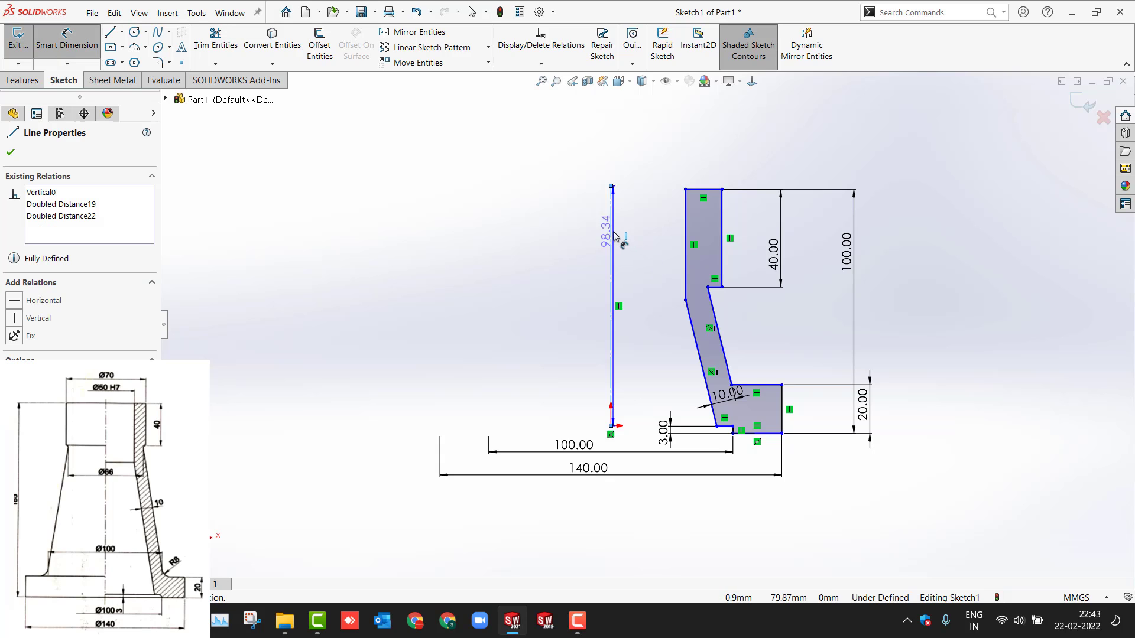
left_click(727, 222)
left_click(670, 171)
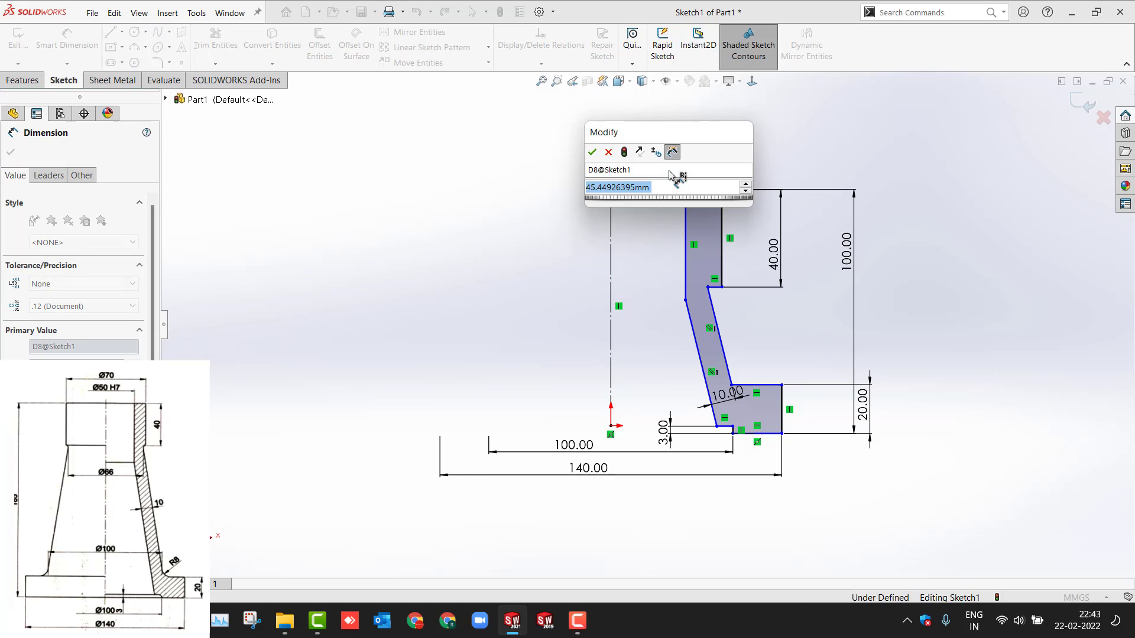
key("Return")
key("Escape")
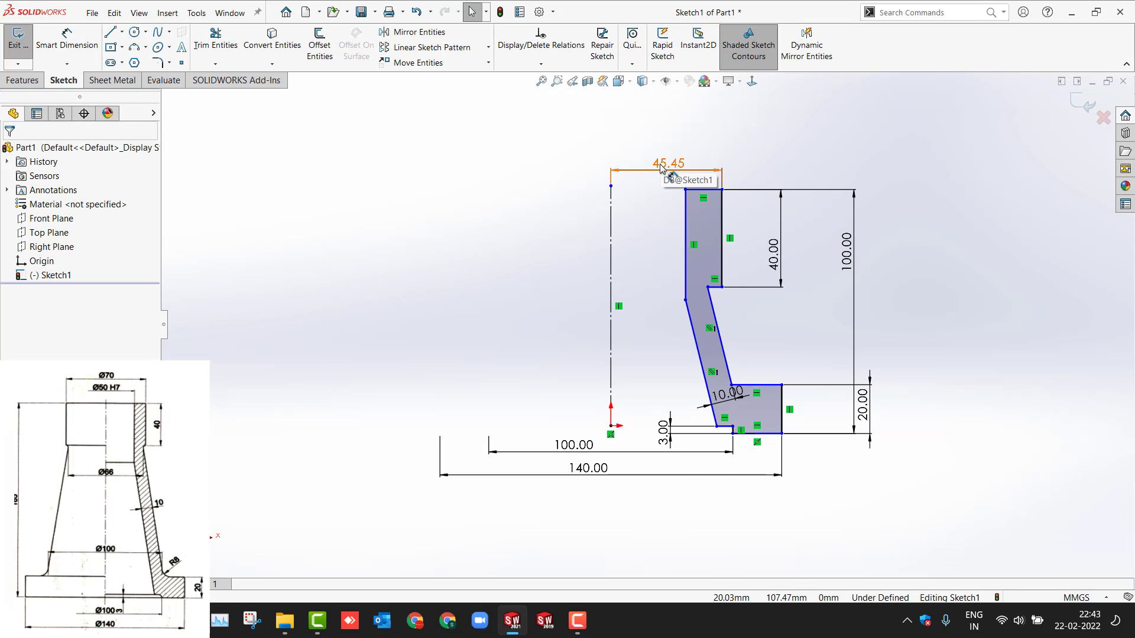
right_click(664, 168)
left_click(697, 324)
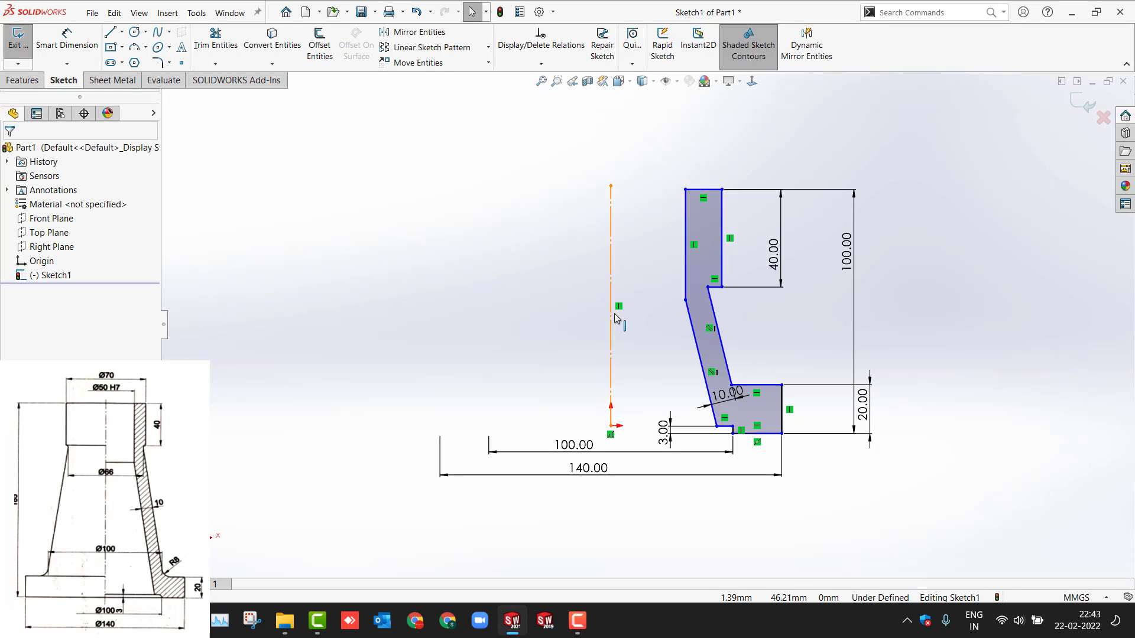
Step: Dimension the collar's outer vertical edge from the centerline as a 70 mm diameter
key("d")
left_click(610, 260)
left_click(721, 242)
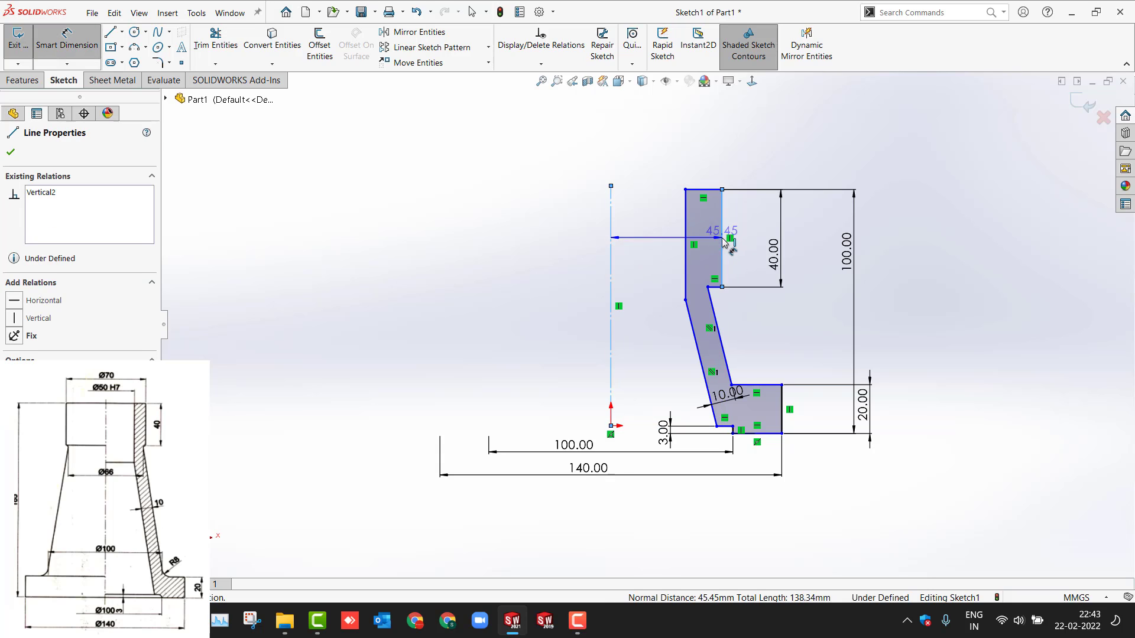
left_click(570, 159)
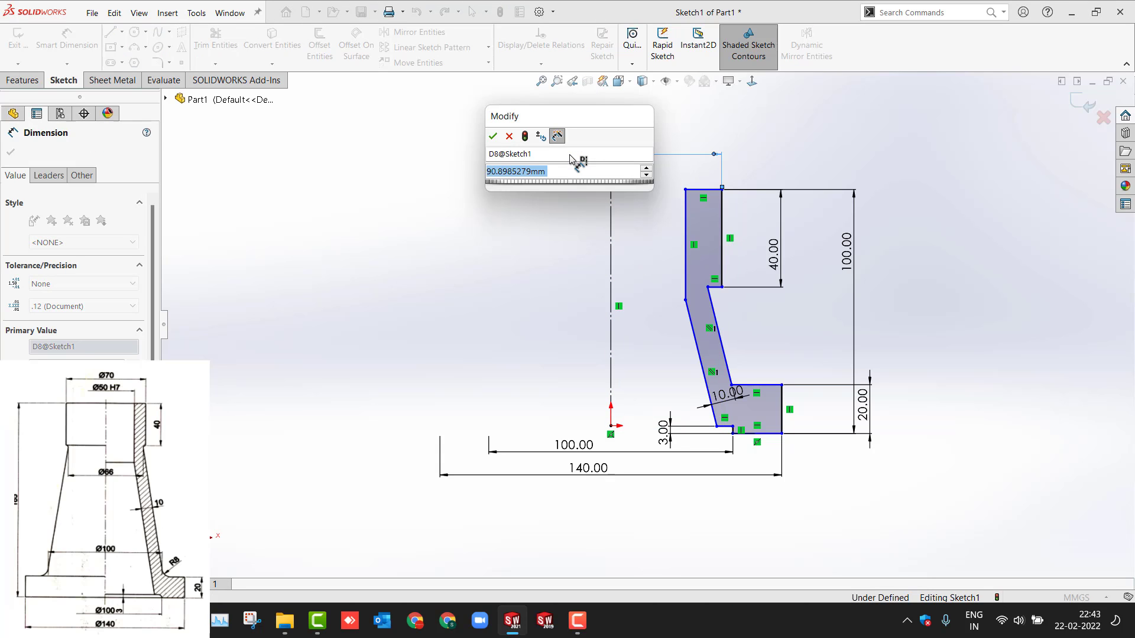
type("70")
key("Return")
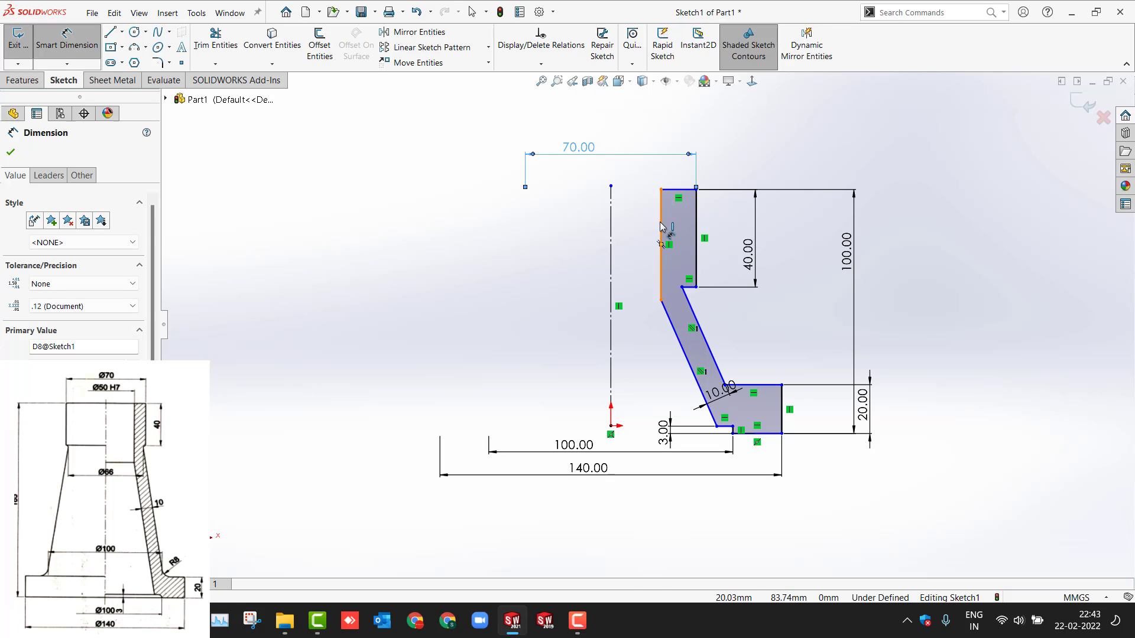
Step: Dimension the bore's vertical inner edge from the centerline as a 50 mm diameter
left_click(660, 227)
left_click(593, 182)
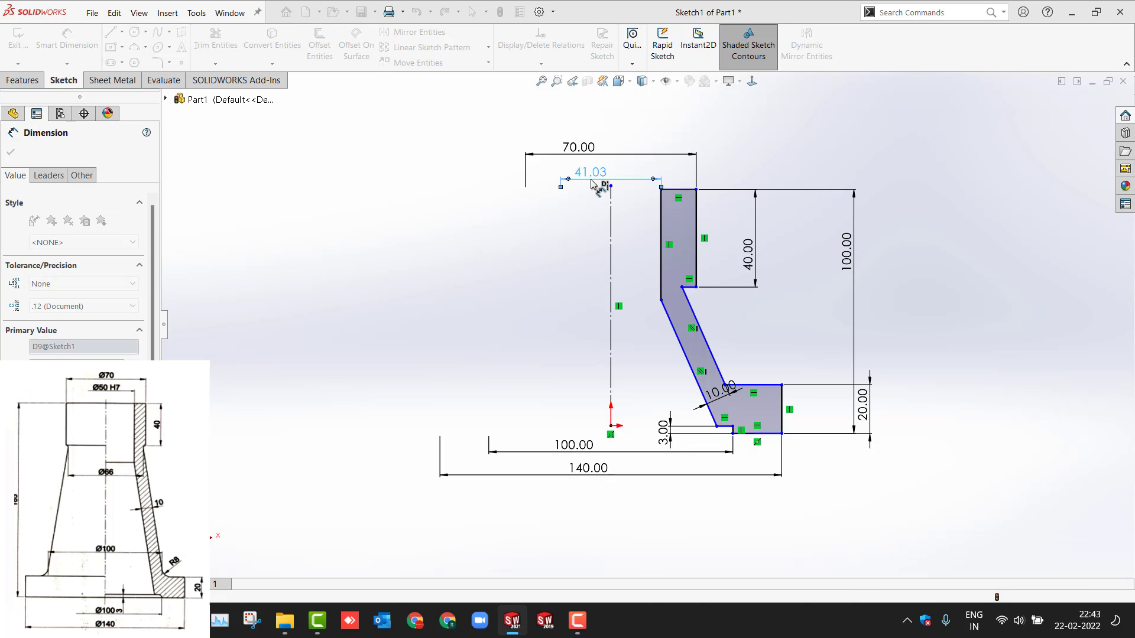
type("50")
key("Return")
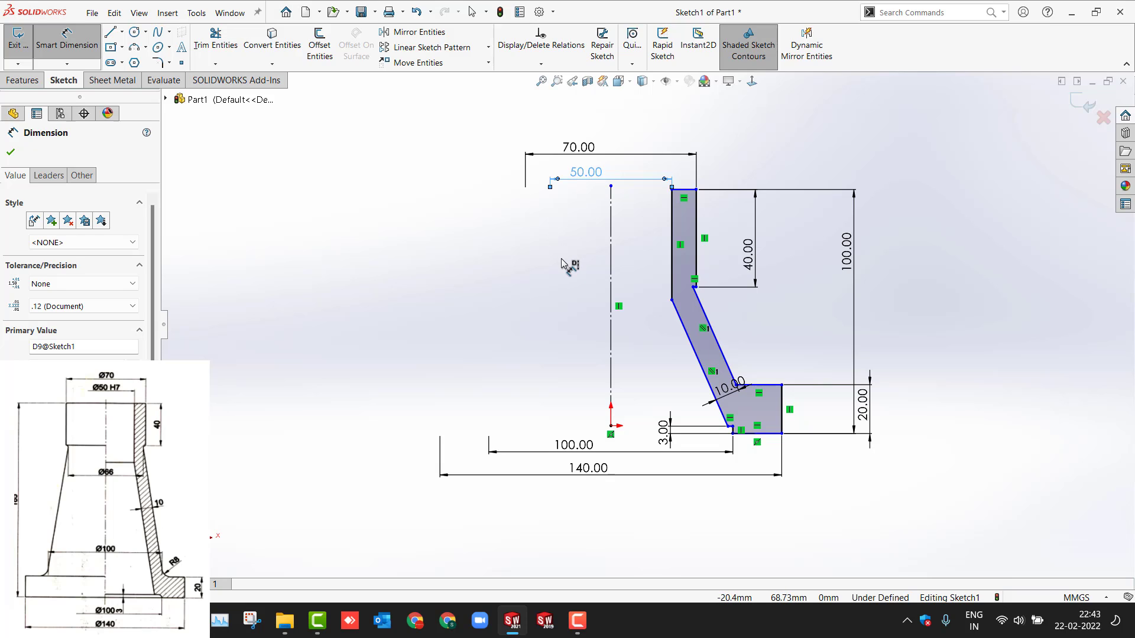
Step: Dimension the upper end of the outer sloping line from the centerline as a 66 mm diameter
left_click(694, 287)
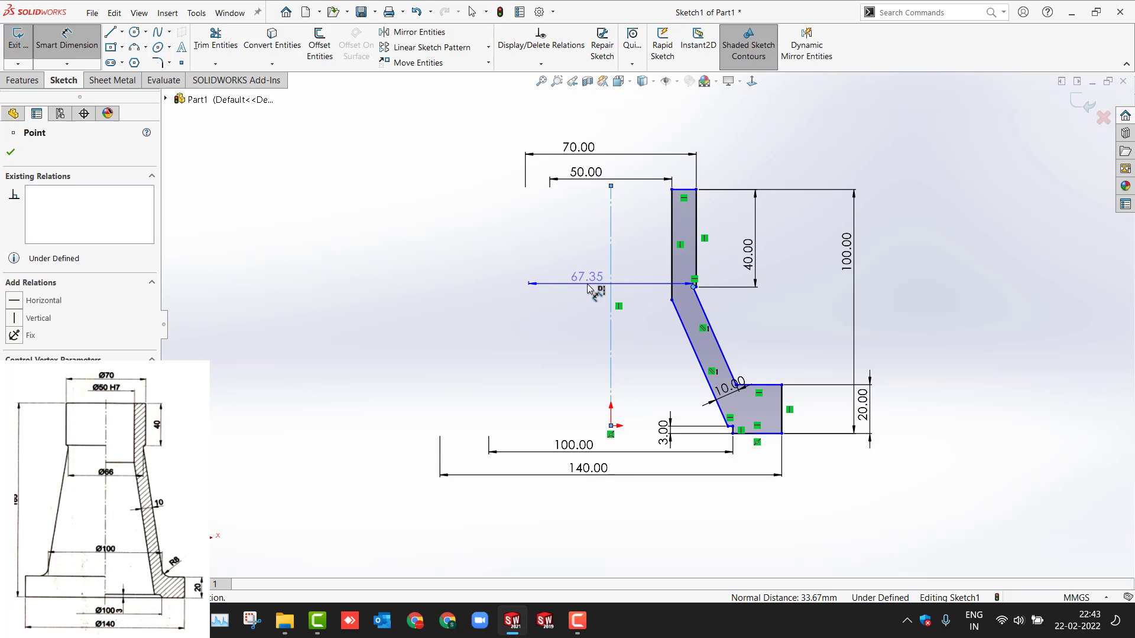
left_click(597, 290)
type("66")
key("Return")
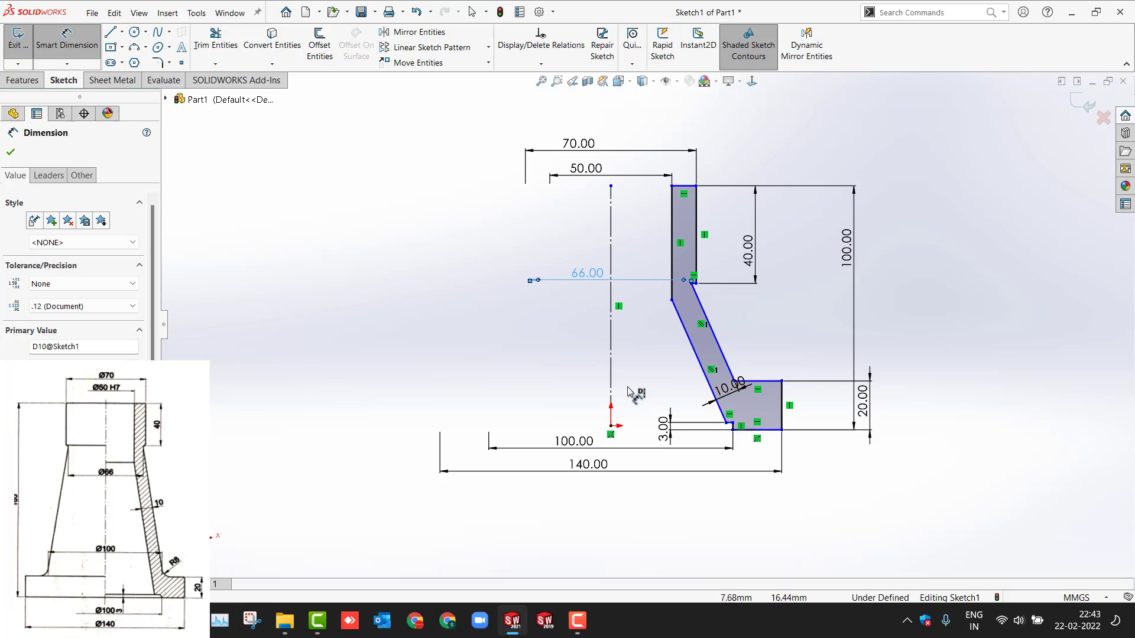
Step: Reposition the 10 mm wall thickness dimension away from the flange, to the inner side of the sloping wall
left_click(736, 394)
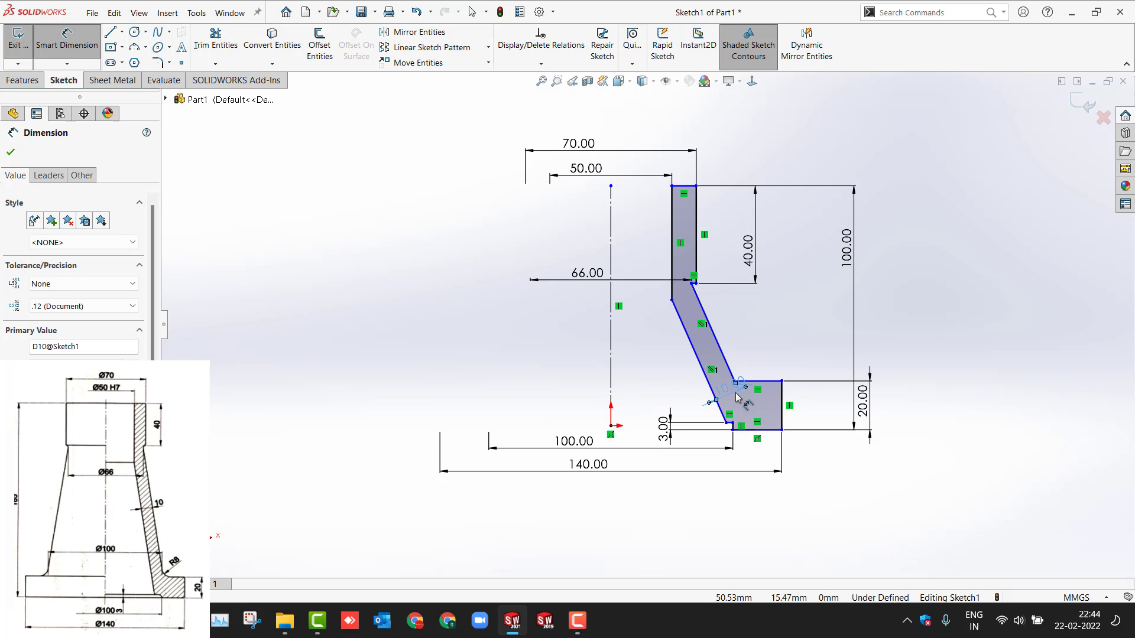
left_click_drag(736, 395, 696, 362)
key("Escape")
Step: Make the flange's bottom line coincident with the centerline's lower endpoint at the origin
left_click(753, 429)
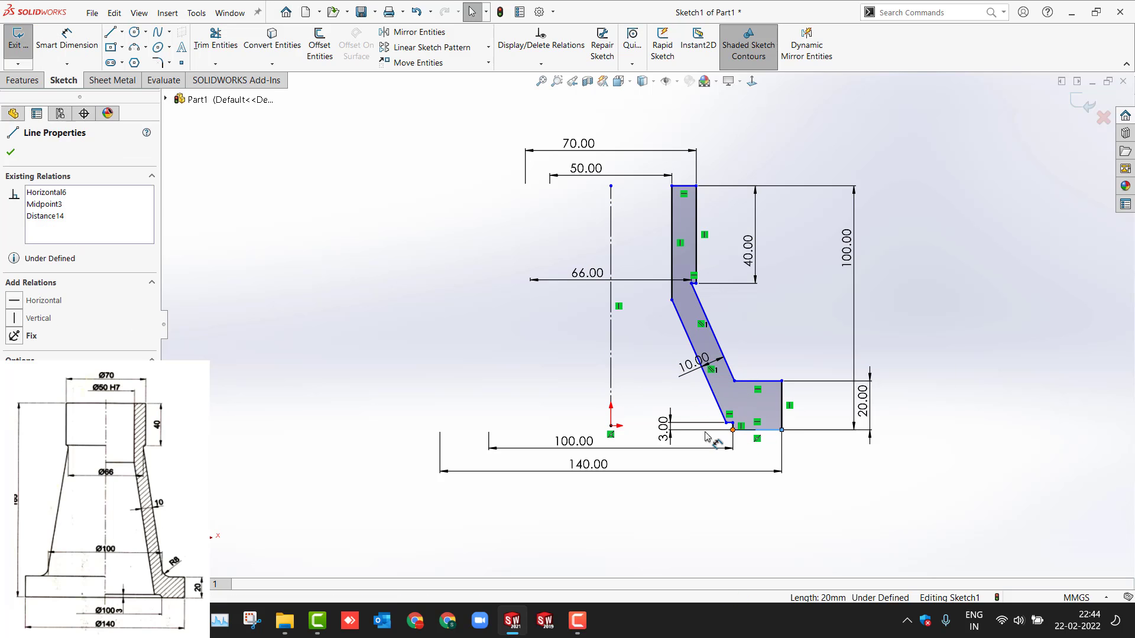
left_click(610, 425, "ctrl")
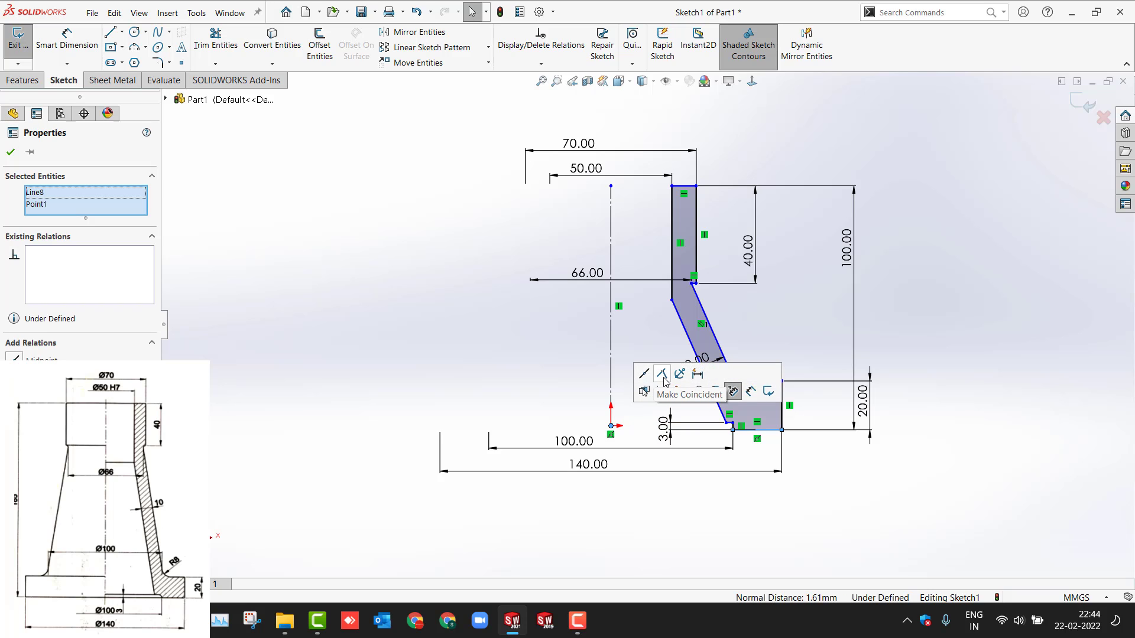
left_click(662, 374)
key("Escape")
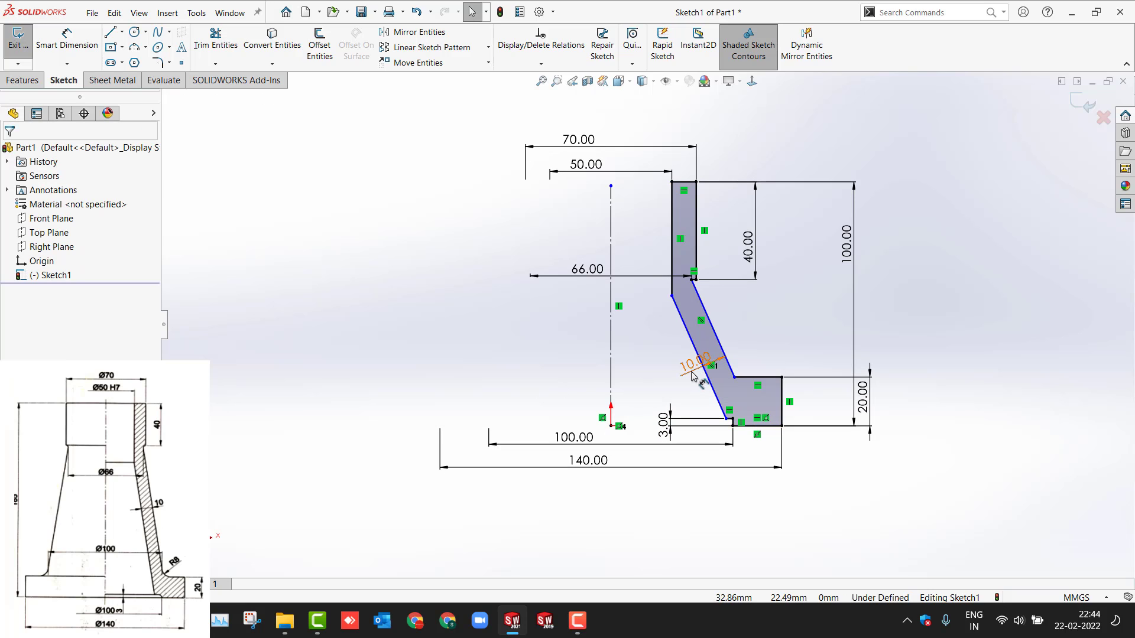
Step: Dimension the lower end of the outer sloping line, where it meets the flange, as a 100 mm diameter about the centerline
key("d")
left_click(734, 377)
left_click(611, 381)
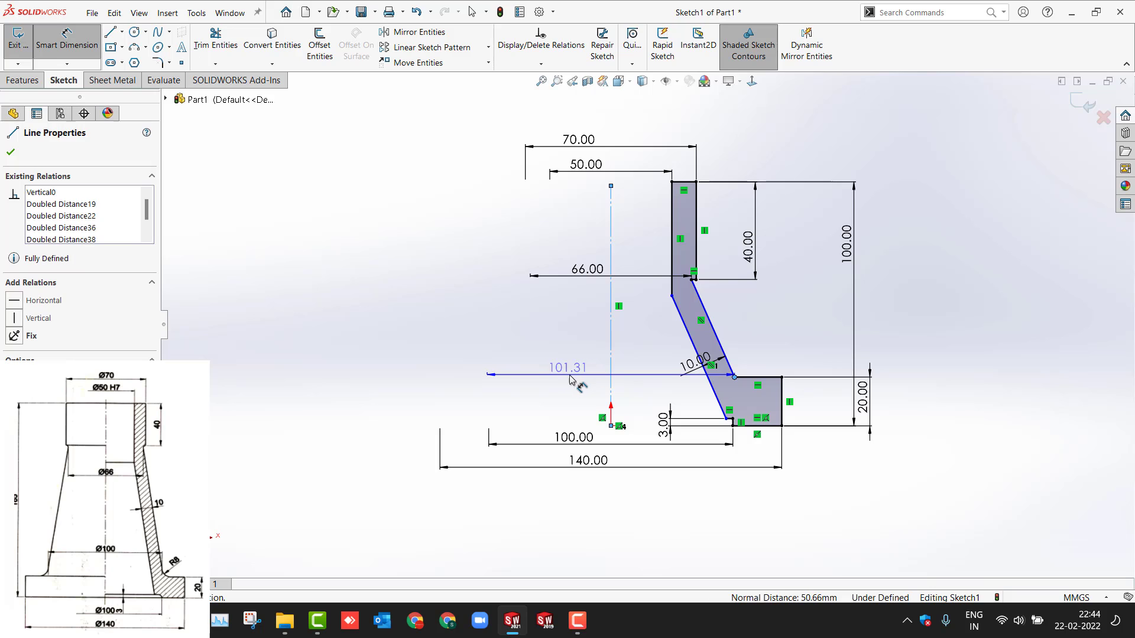
left_click(570, 379)
type("100")
key("Return")
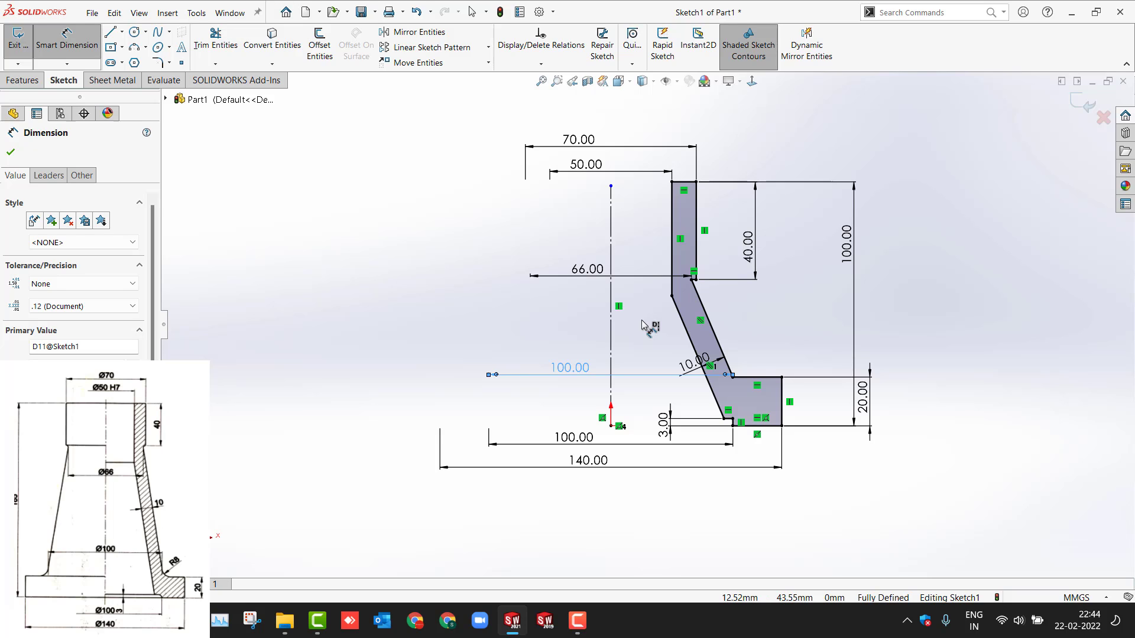
Step: Set the profile's overall height dimension to 185 mm
double_click(851, 262)
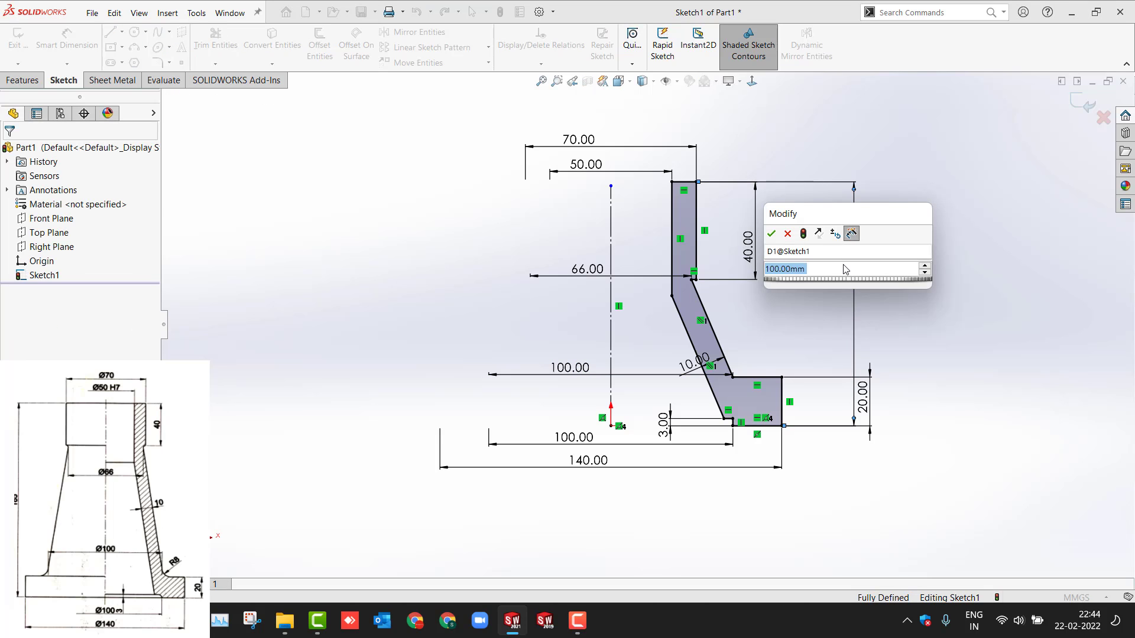
type("185")
key("Return")
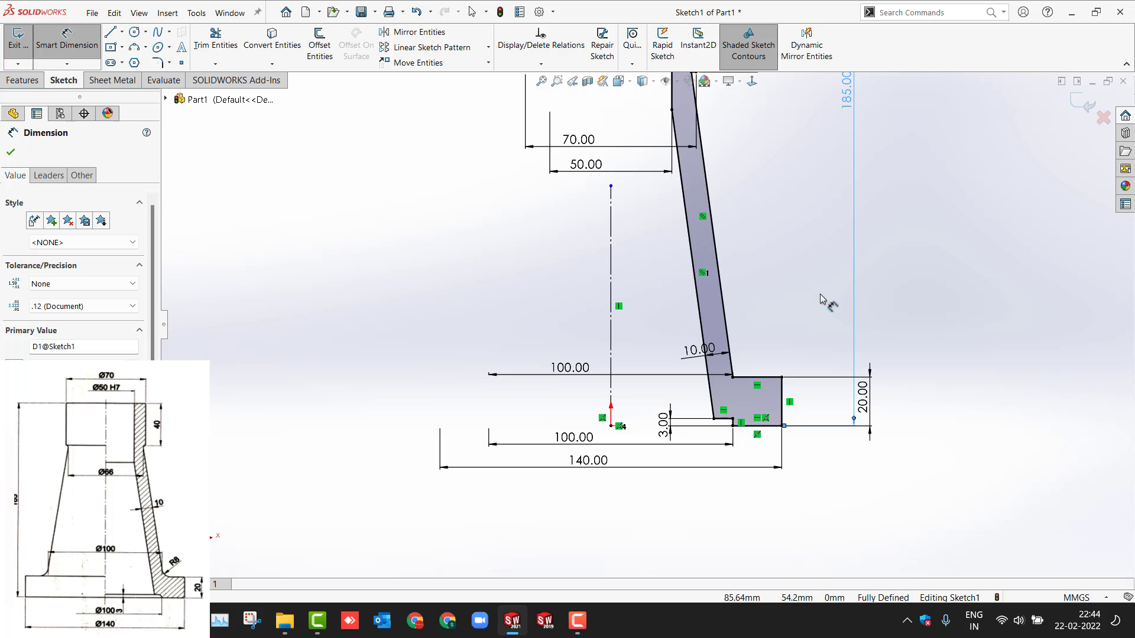
key("z")
key("f")
key("Escape")
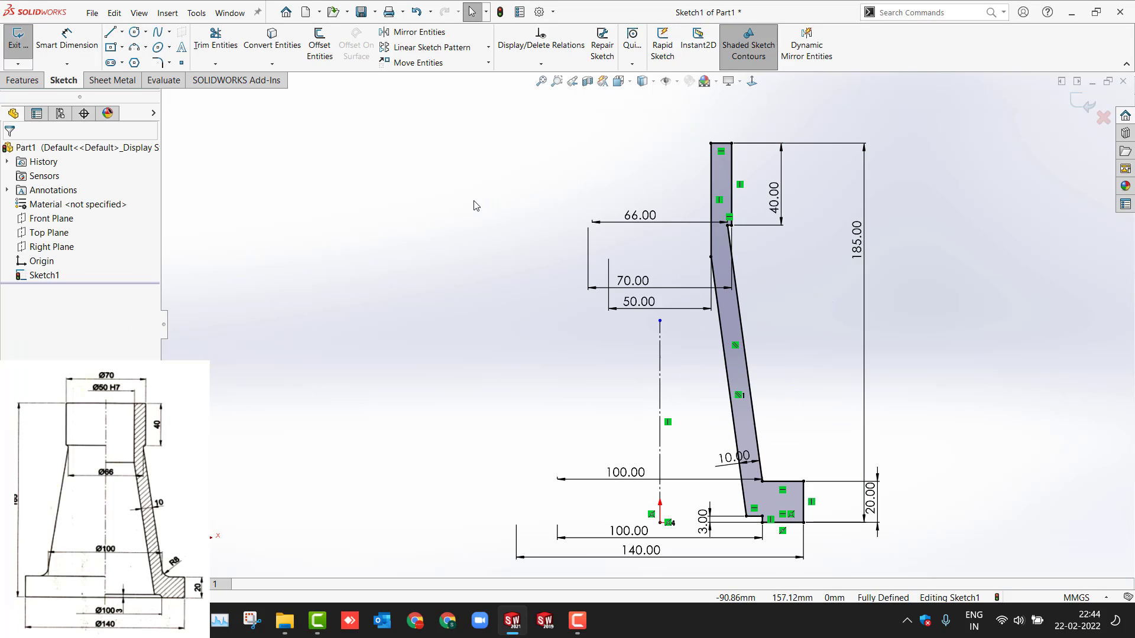
key("z")
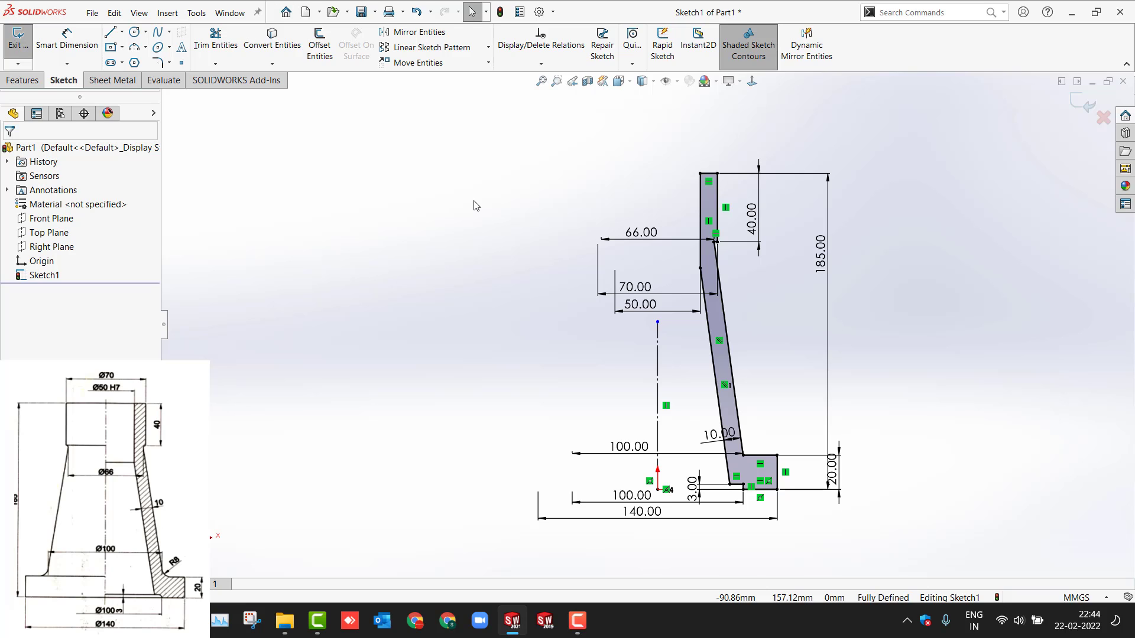
Step: Finish the sketch and revolve the profile 360 degrees about the centerline
key("ctrl+b")
left_click(67, 41)
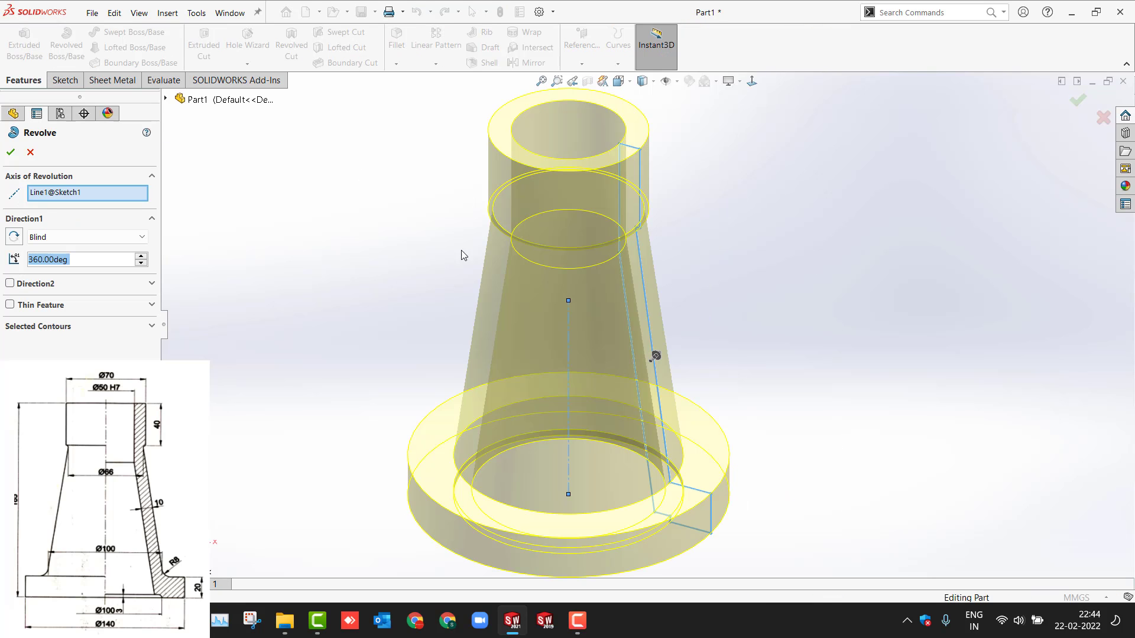
left_click(12, 152)
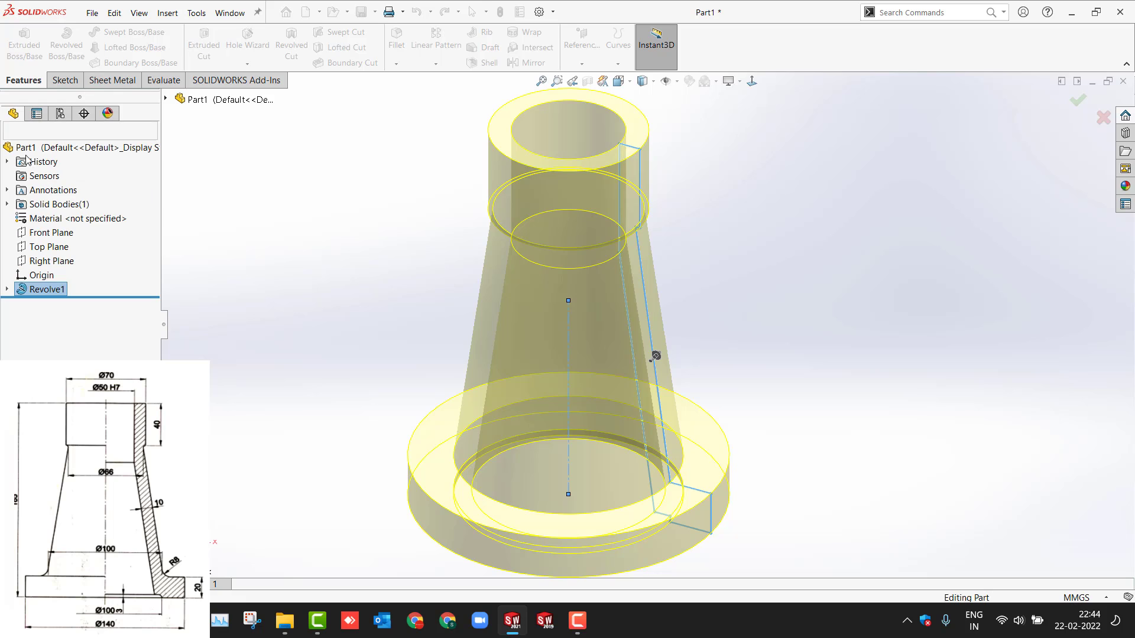
Step: Fillet the circular edge between the conical wall and the flange's upper face with an 8 mm radius
middle_click_drag(356, 327, 359, 308)
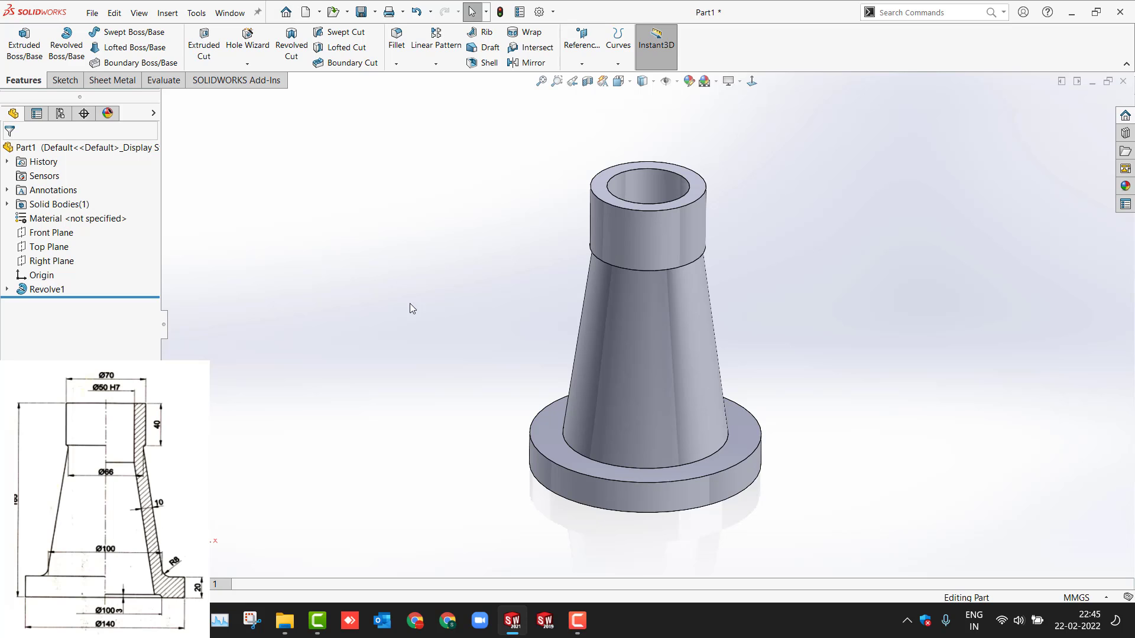
left_click(722, 451)
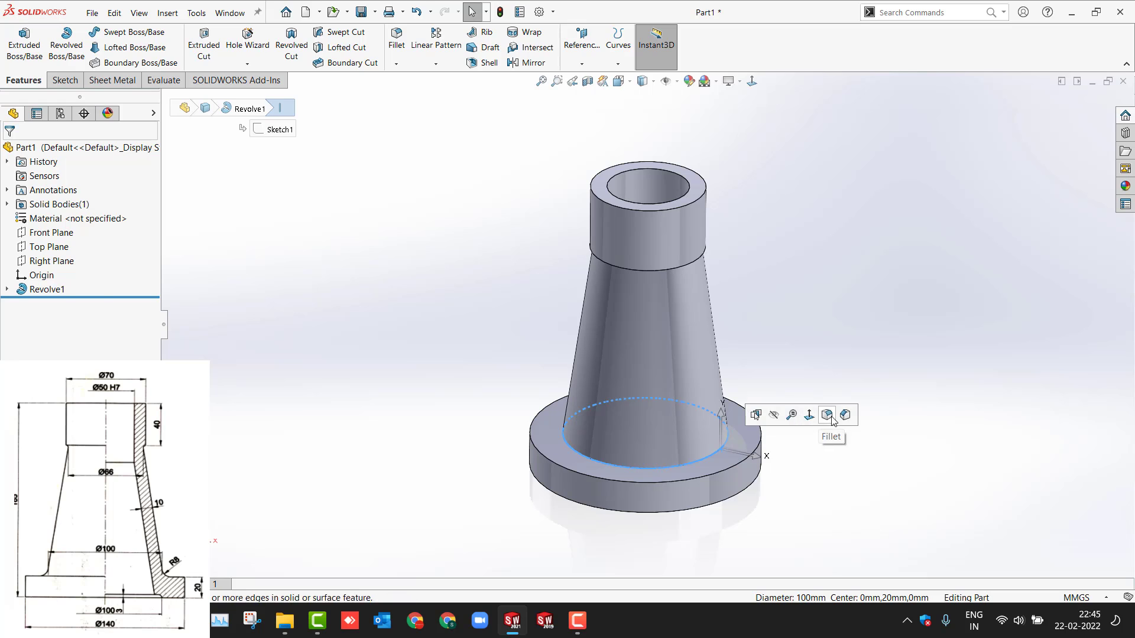
left_click(827, 416)
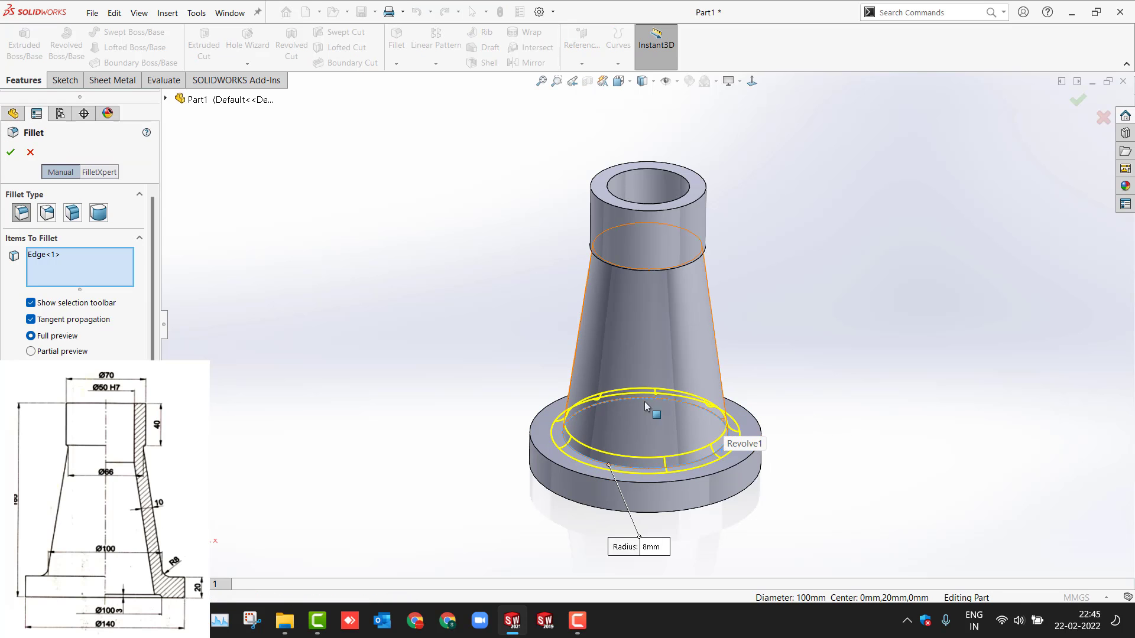
left_click(11, 152)
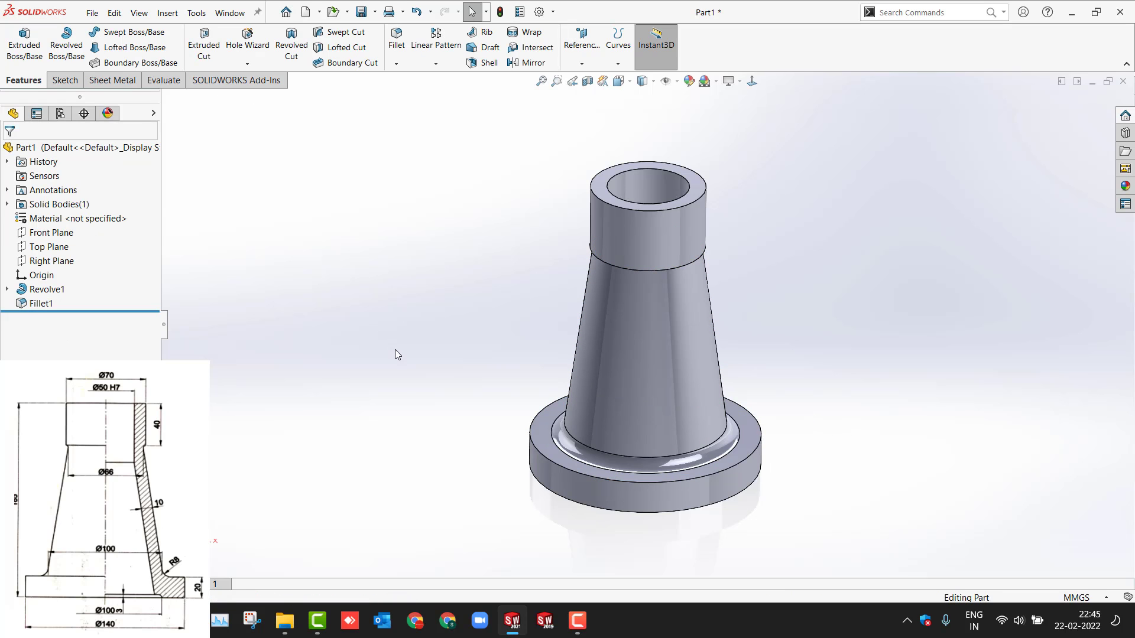
Step: Apply a blue-violet color appearance to the whole part
middle_click_drag(425, 451, 455, 433)
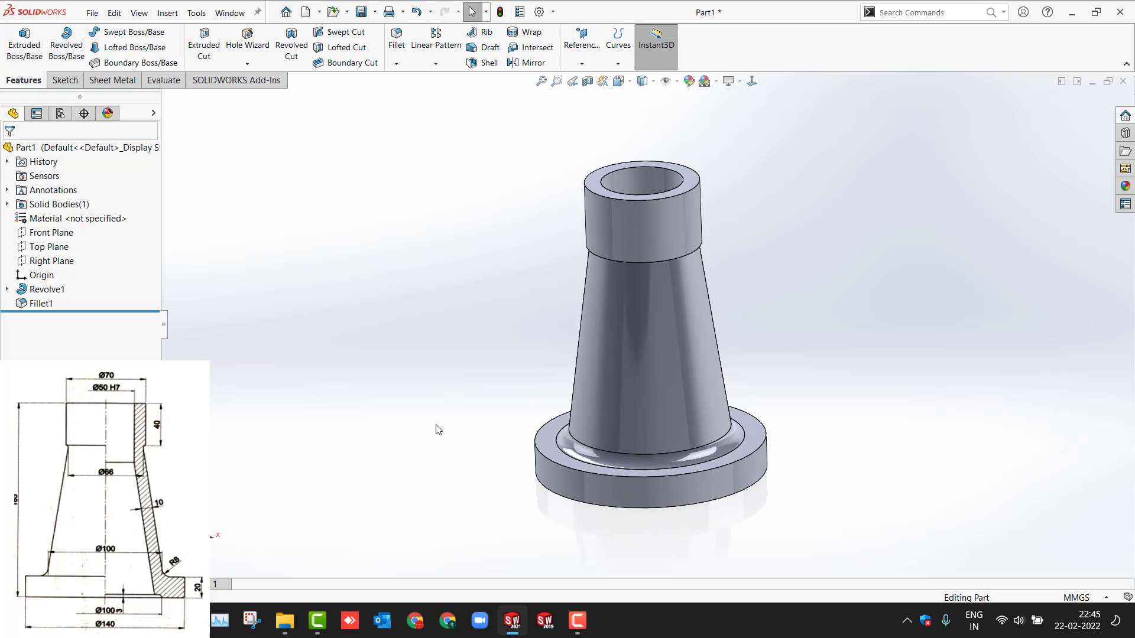
key("f")
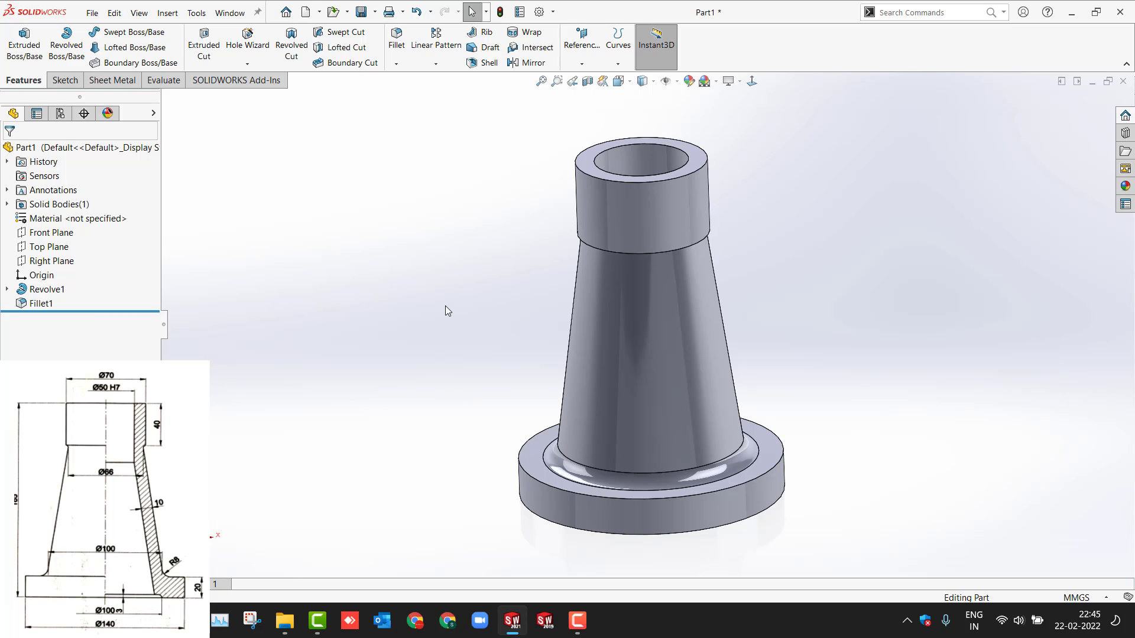
left_click(598, 335)
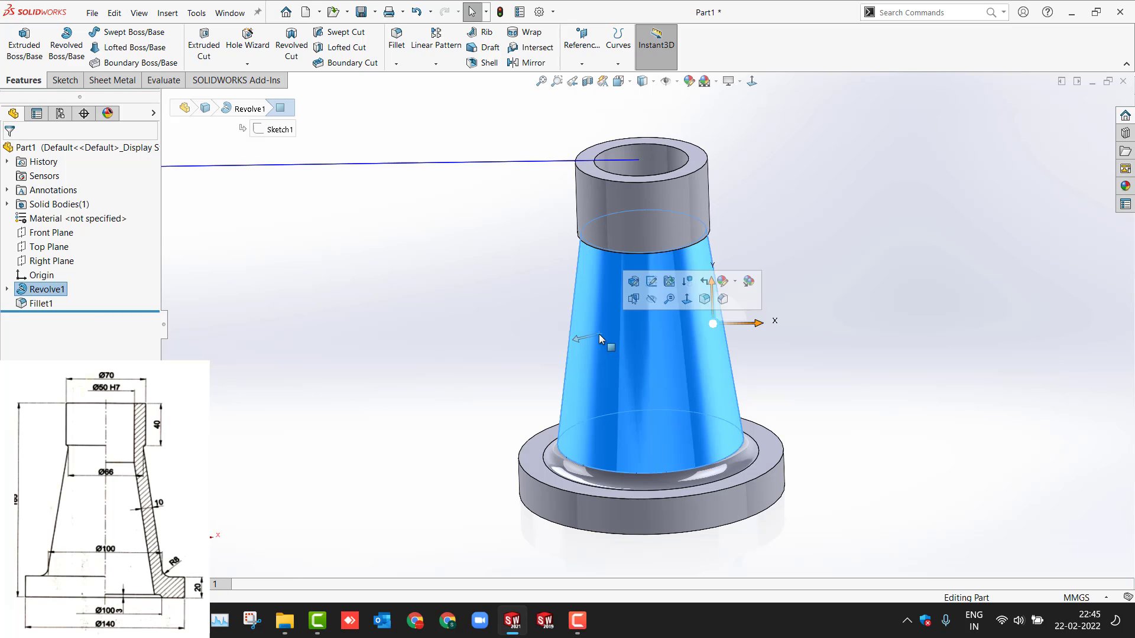
left_click(721, 287)
left_click(736, 349)
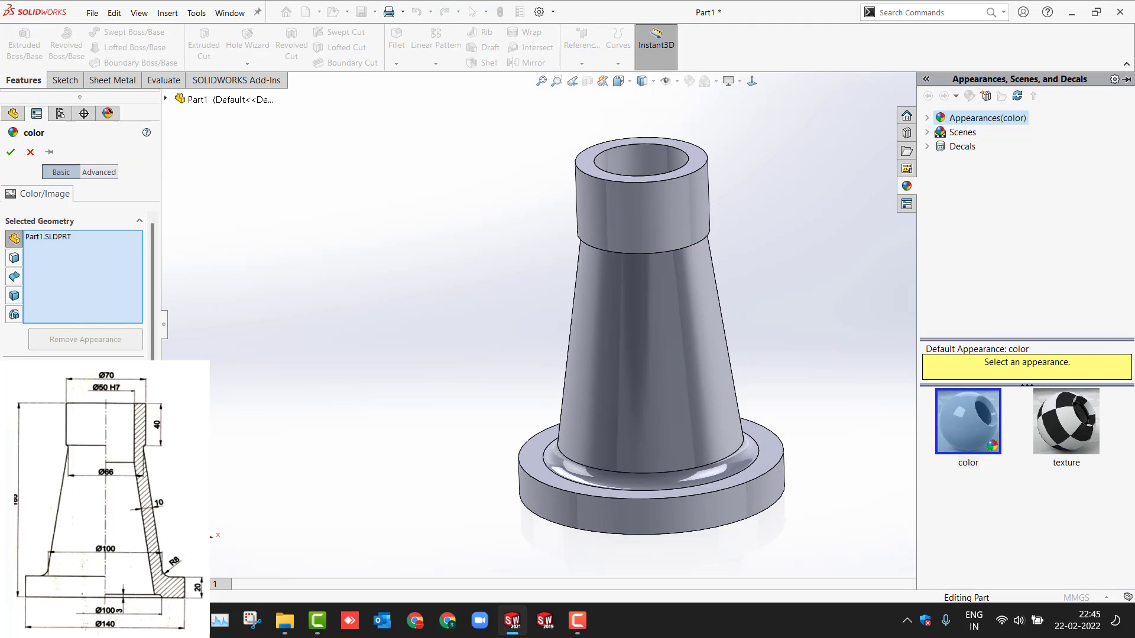
left_click(77, 443)
left_click(77, 455)
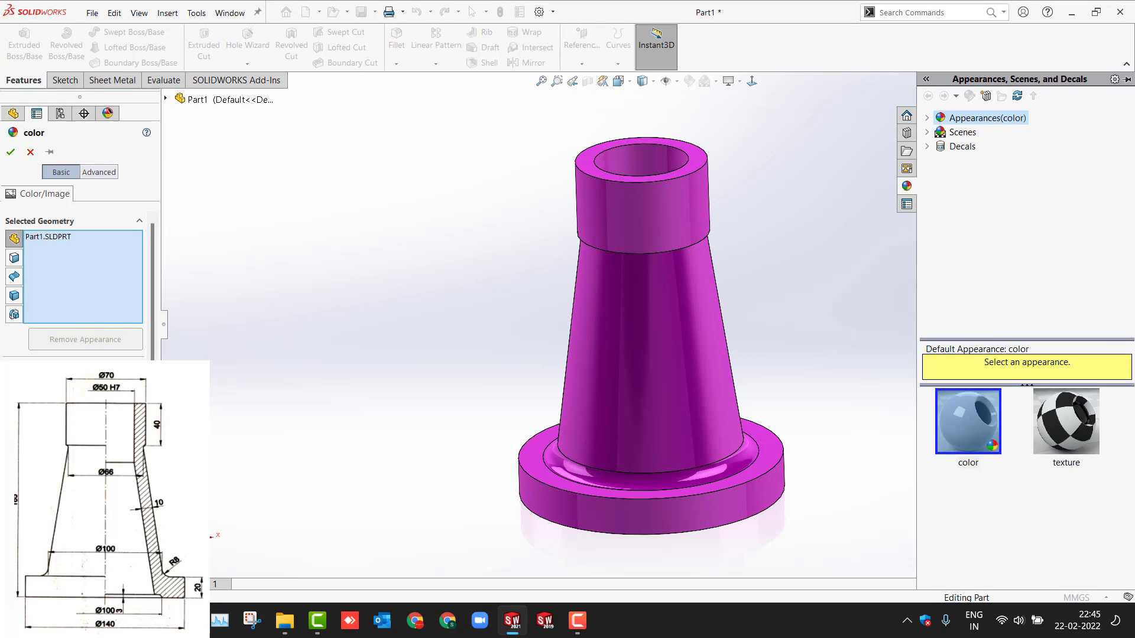
left_click(100, 461)
left_click(89, 461)
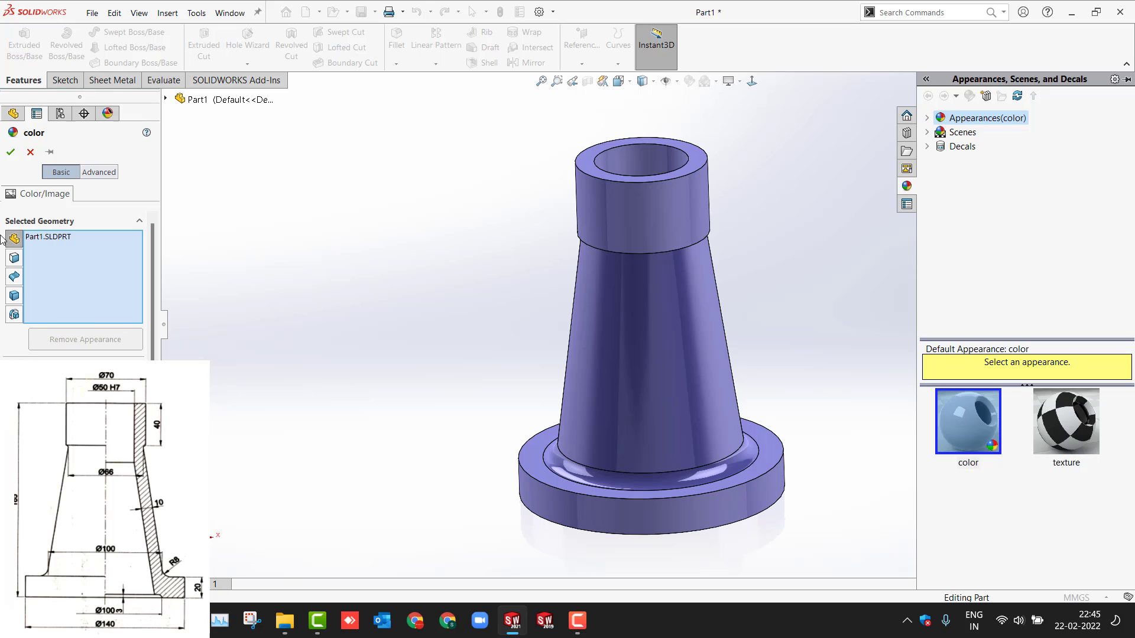
left_click(11, 152)
Step: Show the part in isometric view and start saving it, creating a new Desktop folder named Screw Jack
key("ctrl+7")
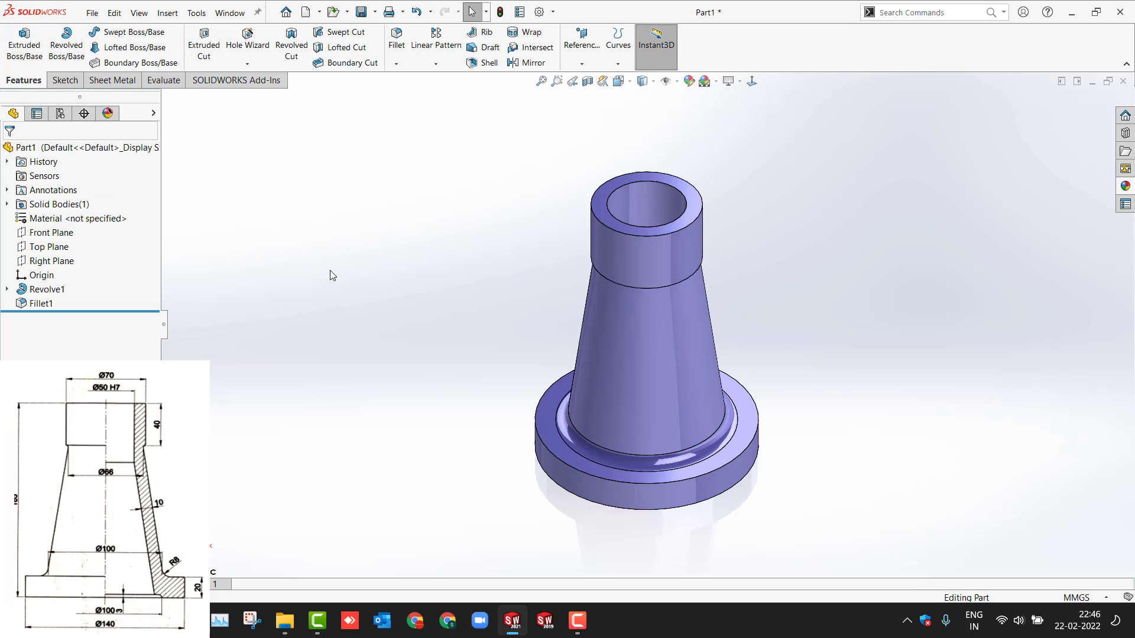
left_click(369, 16)
scroll(286, 201, "up", 3)
left_click(284, 215)
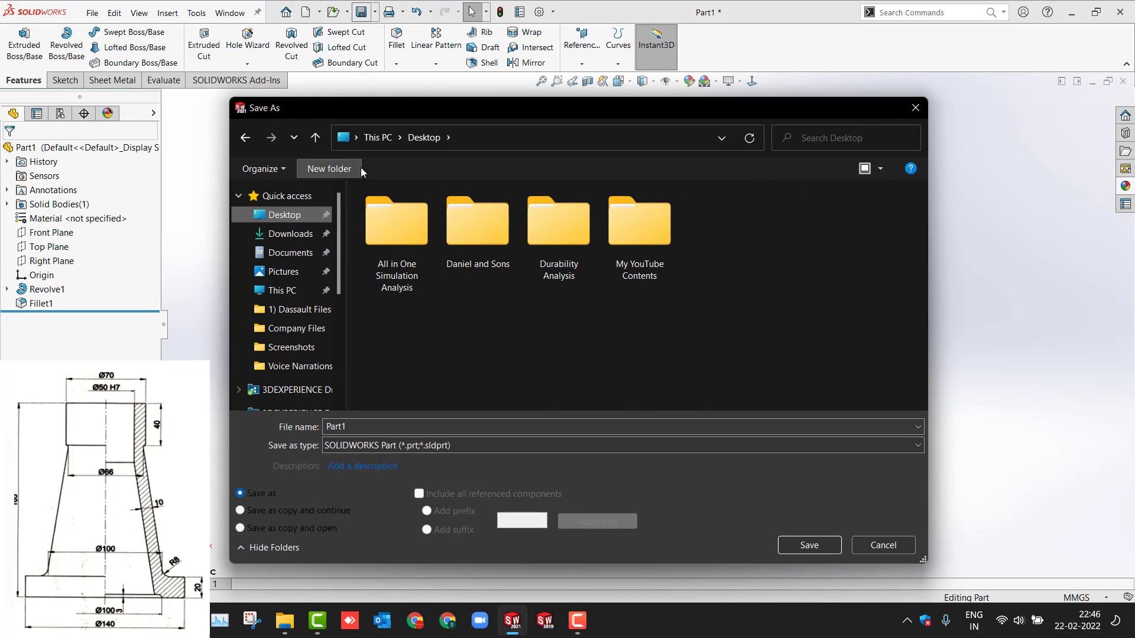
left_click(335, 169)
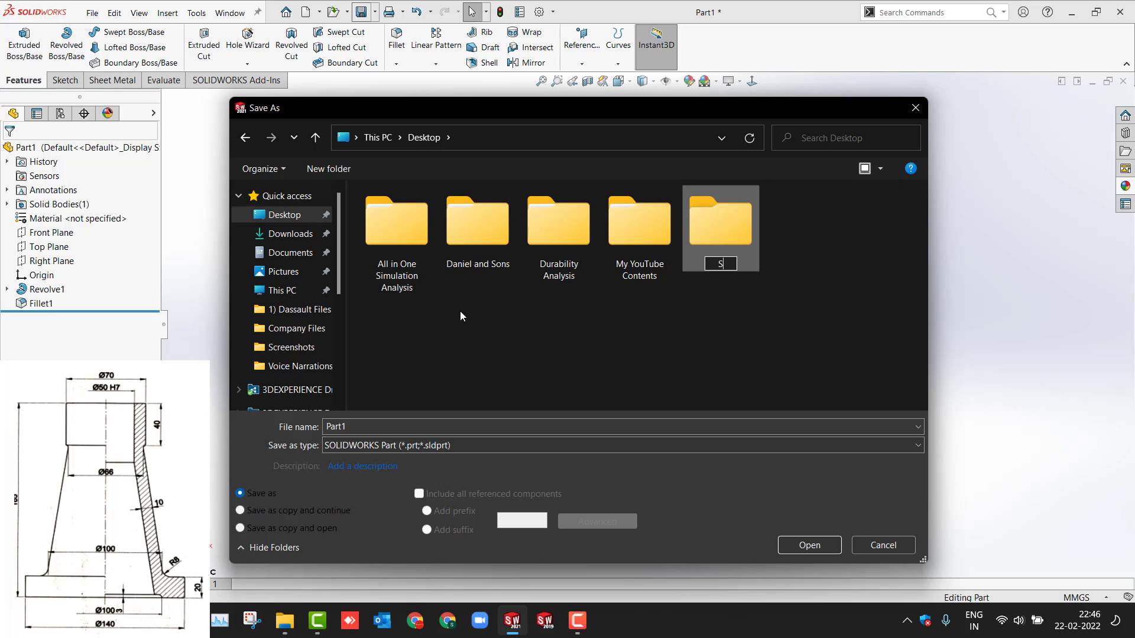
type("ew Jack")
key("Return")
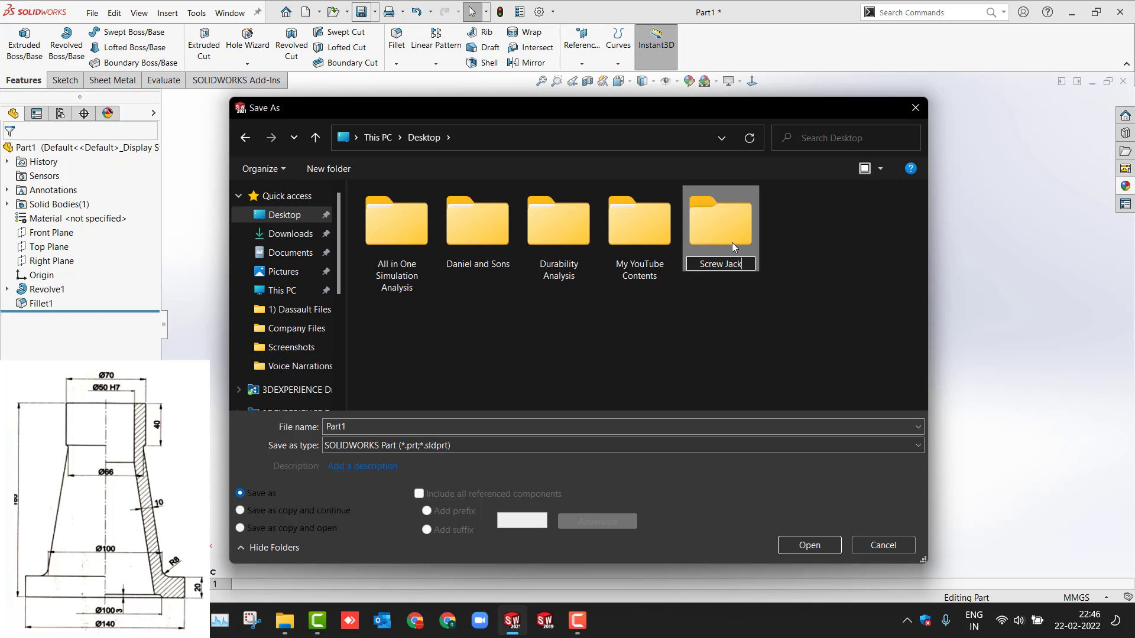
Step: Save the part inside the Screw Jack folder under the file name Body
double_click(731, 243)
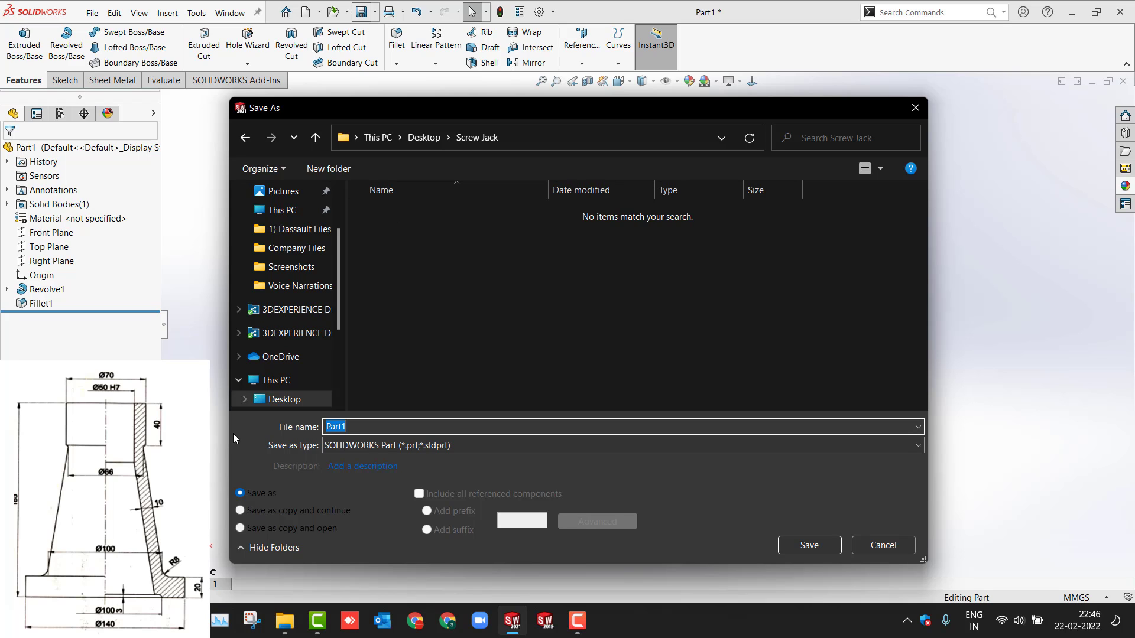
type("Body")
left_click(797, 546)
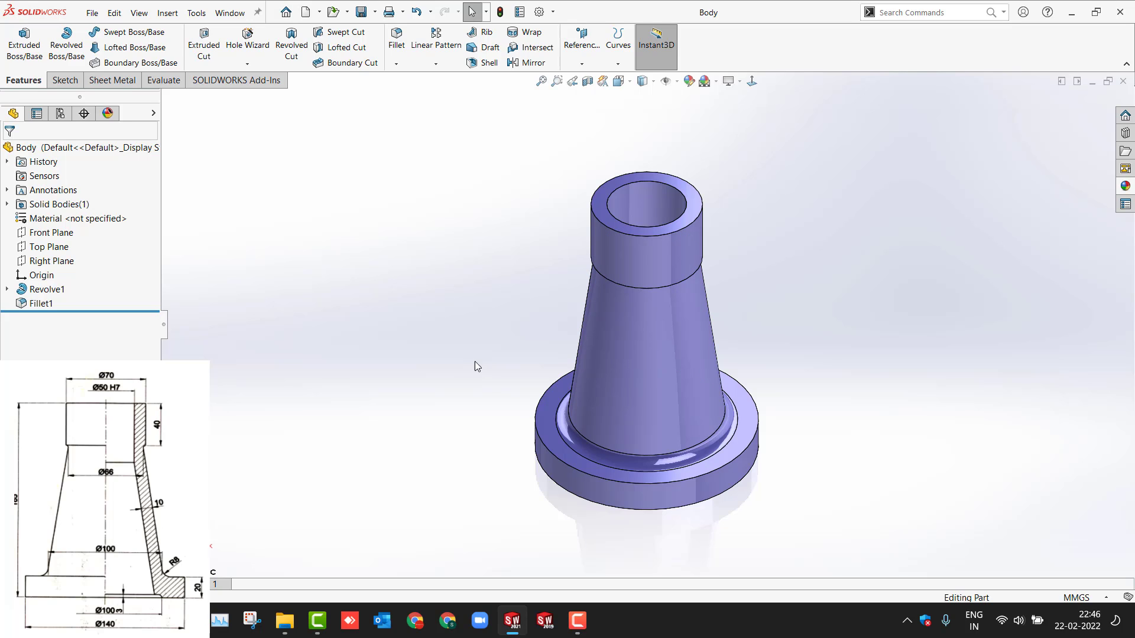
Step: Create a new part document and start a sketch on the Front Plane
key("ctrl+n")
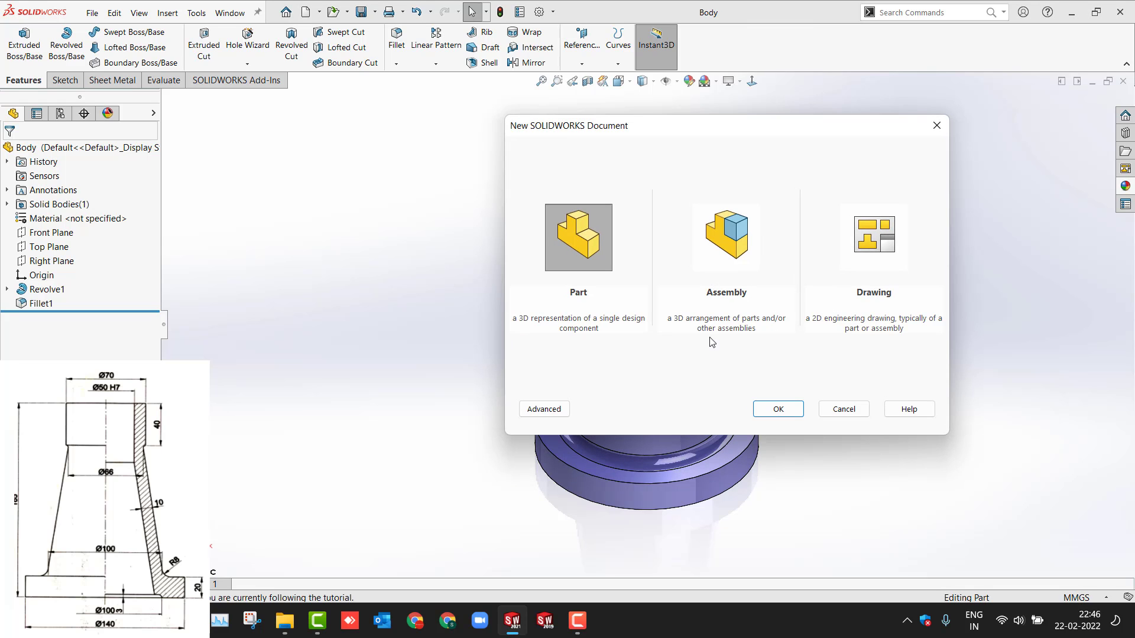
left_click(778, 409)
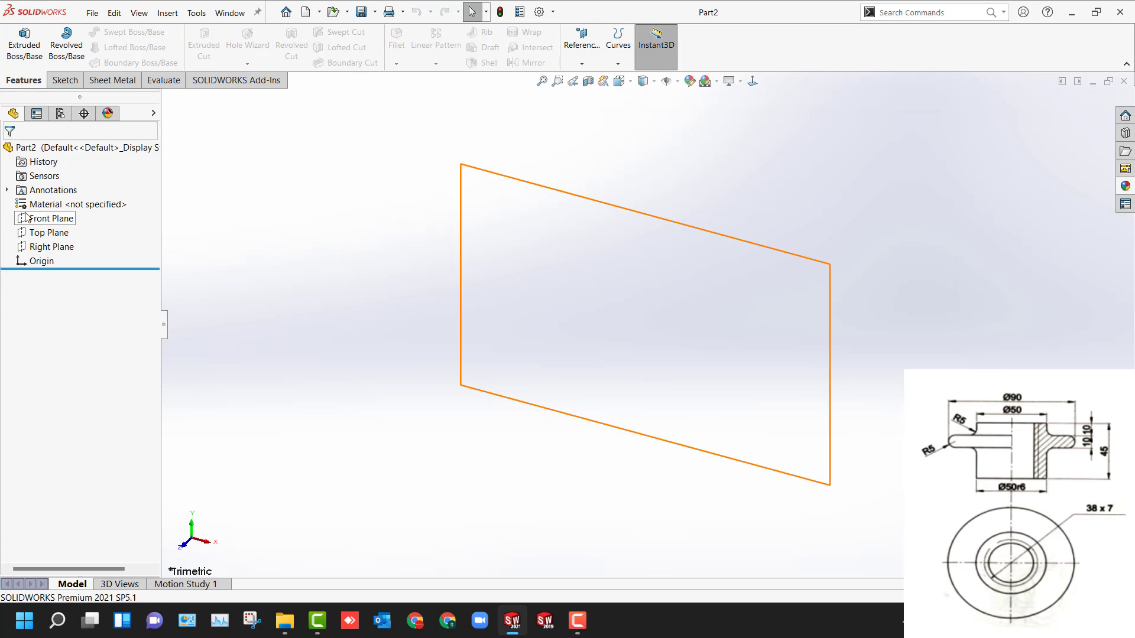
left_click(48, 218)
left_click(47, 200)
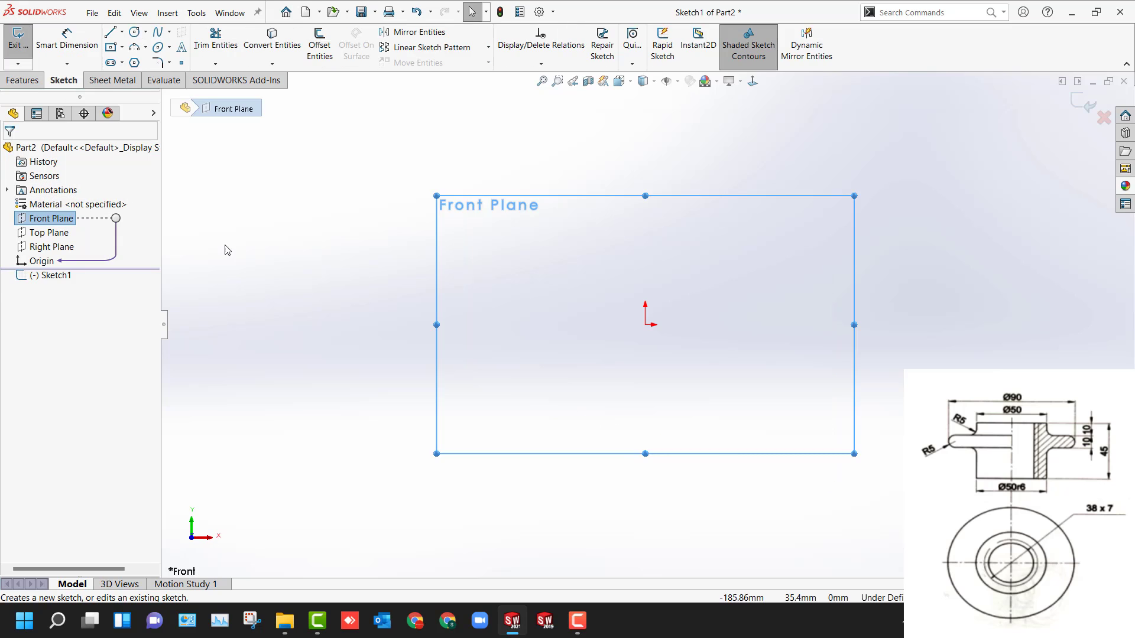
Step: Sketch a vertical construction line about 82 mm long upward from the origin as the revolve axis
key("l")
left_click(645, 324)
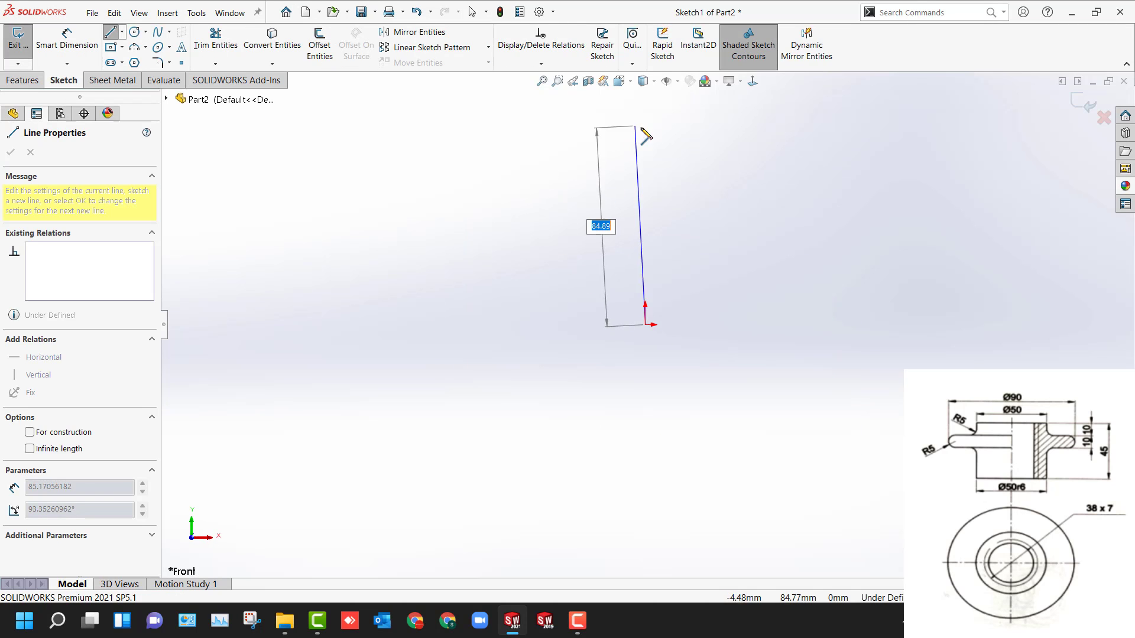
left_click(648, 143)
key("Escape")
left_click(650, 166)
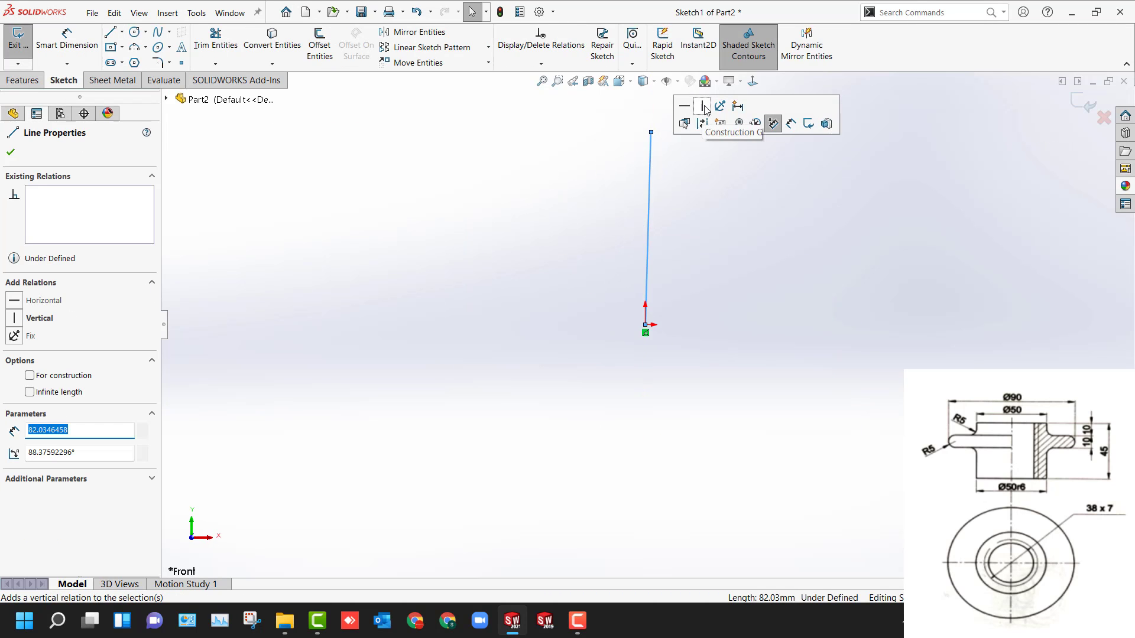
left_click(698, 143)
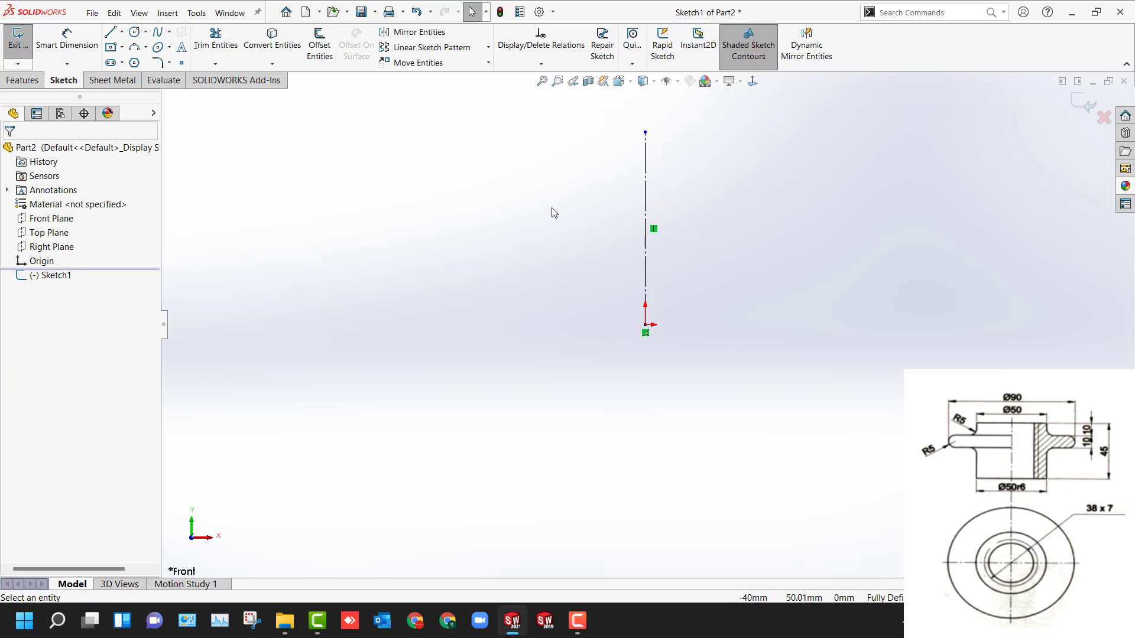
Step: Sketch a closed half-profile about 74 mm high beside the axis: a narrow vertical wall with an outward flange ending in a tangent arc
key("l")
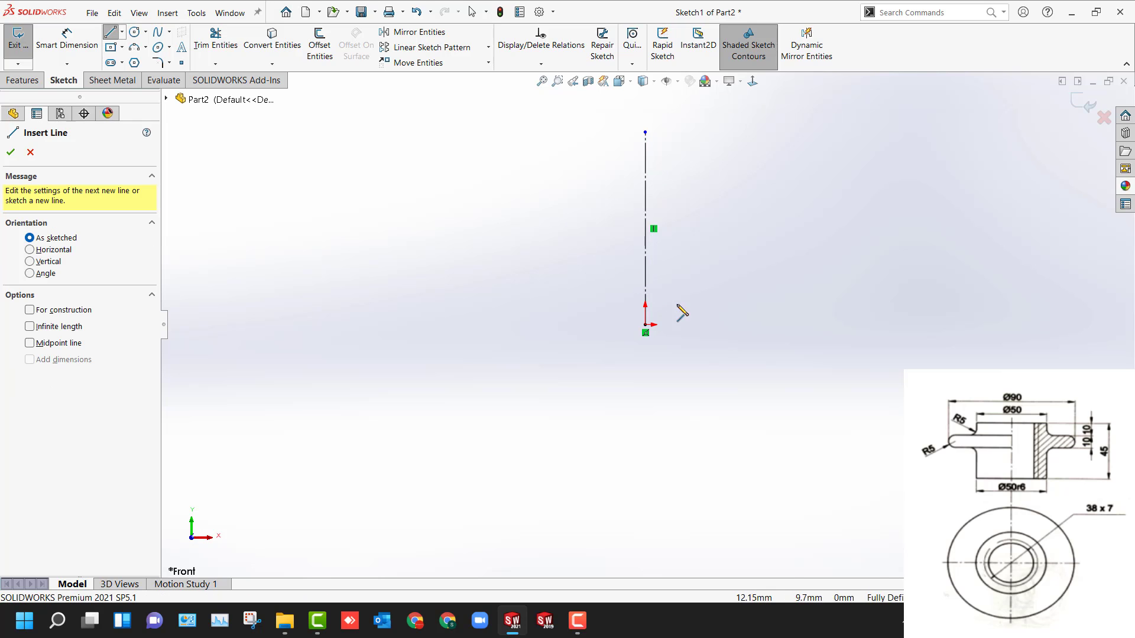
left_click(704, 324)
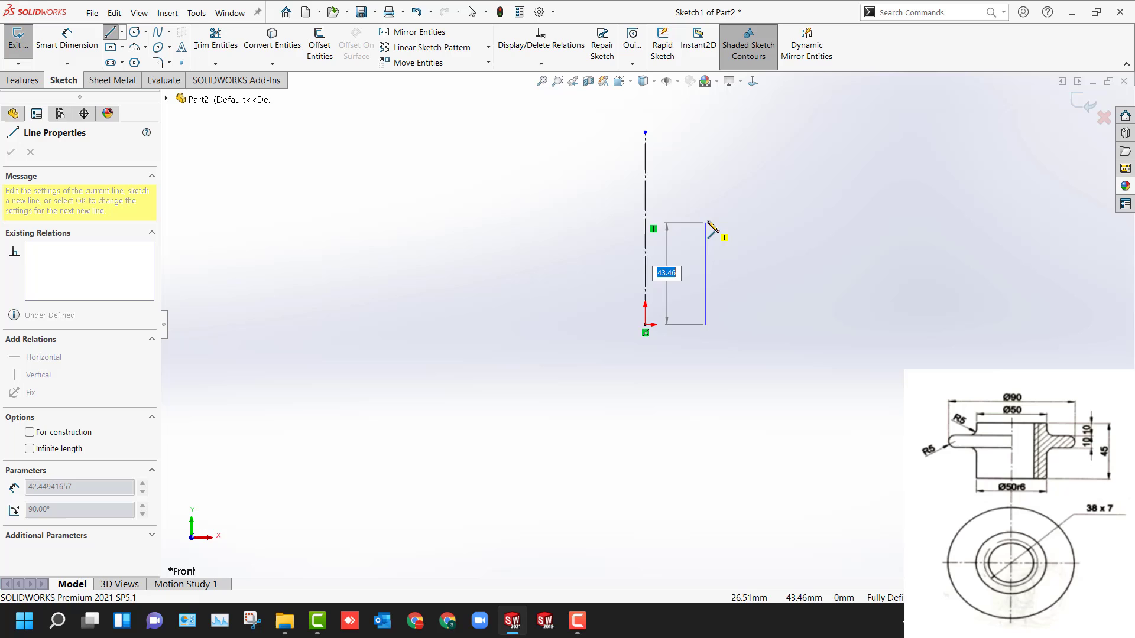
left_click(705, 152)
left_click(722, 152)
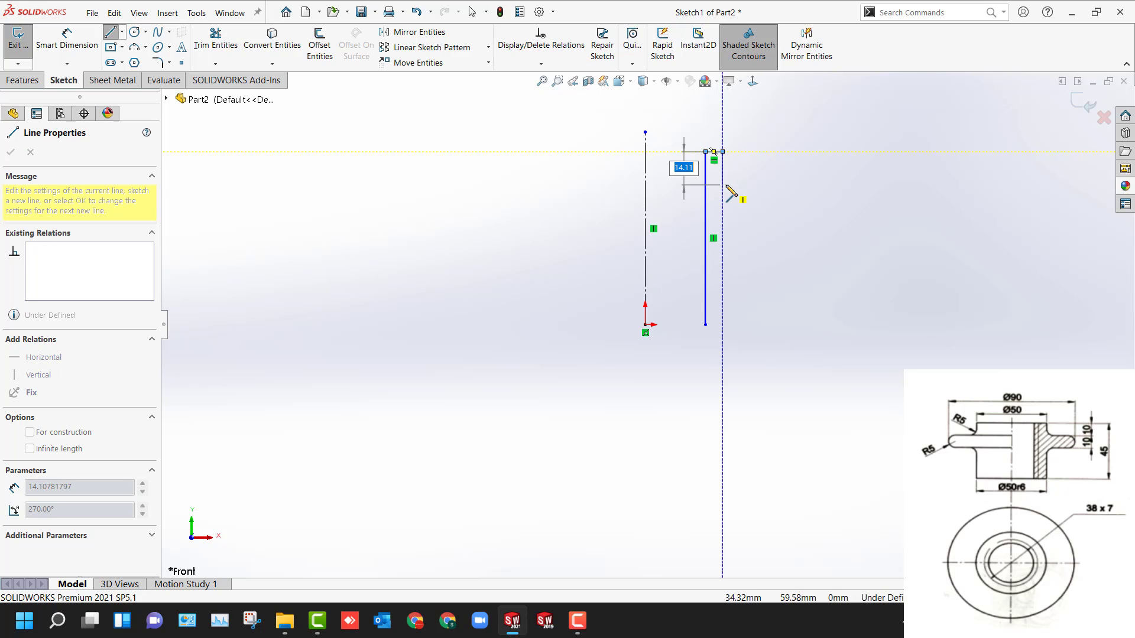
left_click(722, 185)
left_click(755, 184)
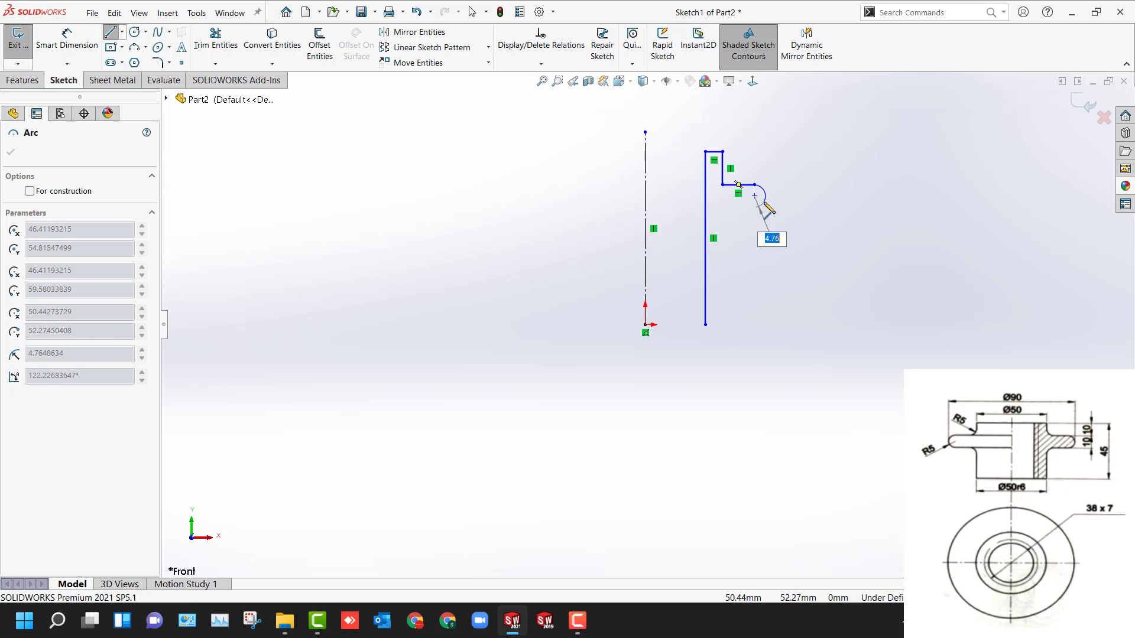
left_click(754, 209)
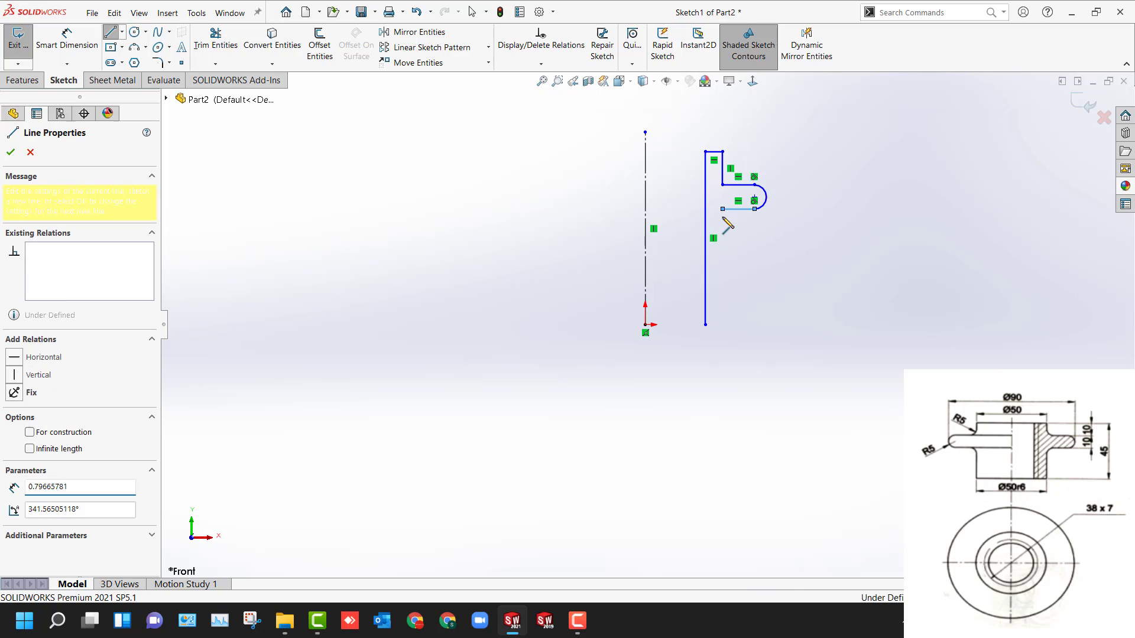
left_click(722, 324)
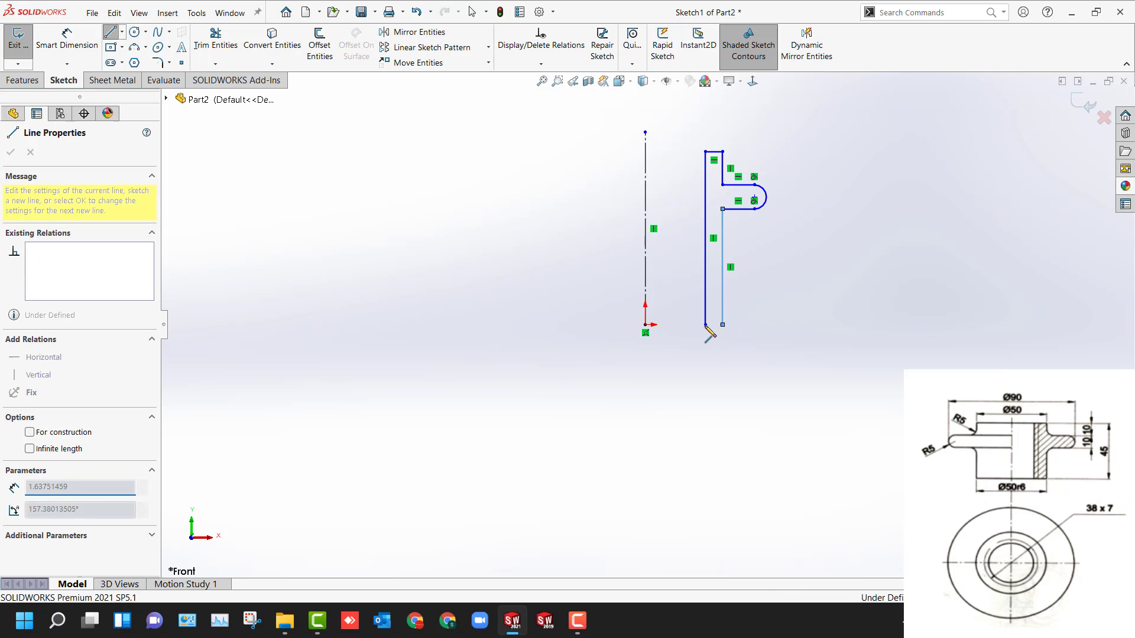
left_click(705, 324)
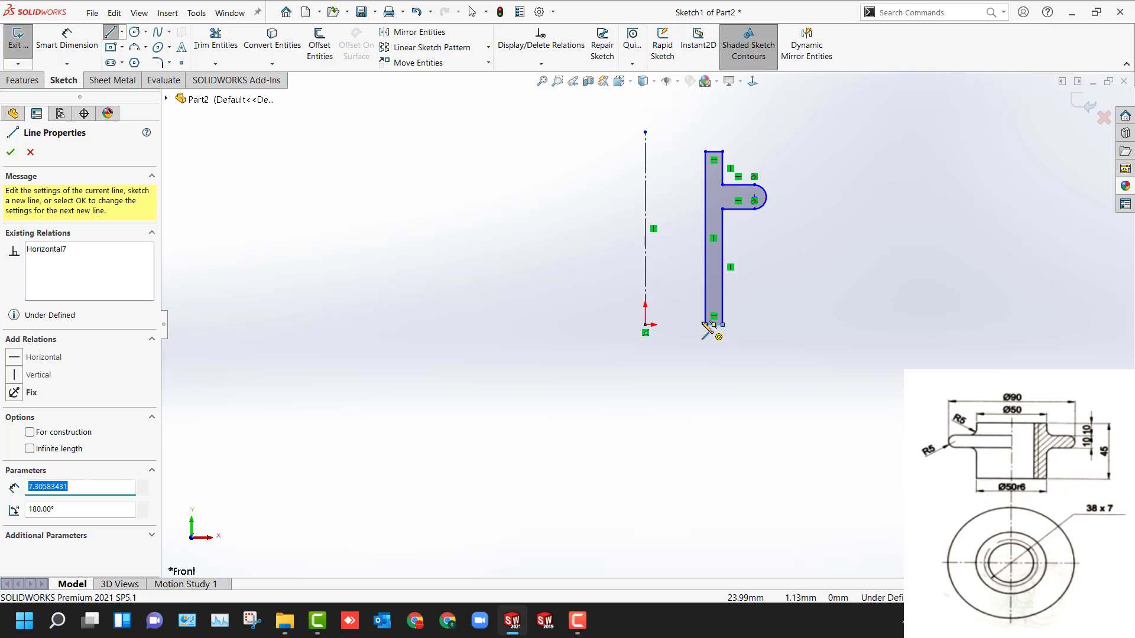
Step: Dimension the profile's overall height between its top and bottom lines as 45 mm
right_click_drag(709, 308, 733, 248)
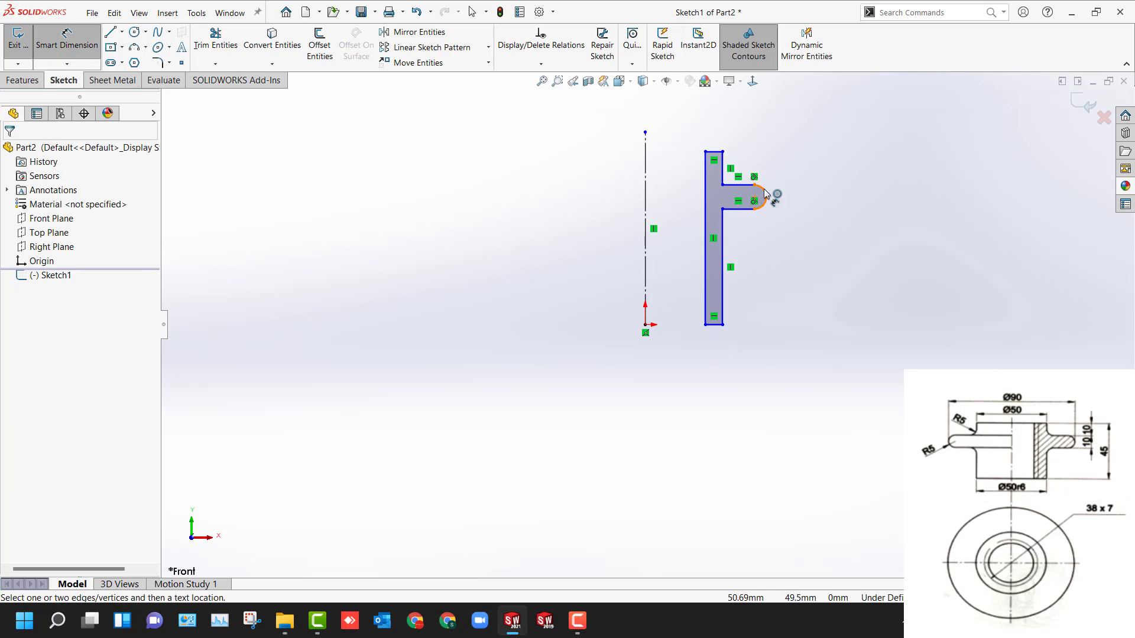
left_click(715, 151)
left_click(715, 324)
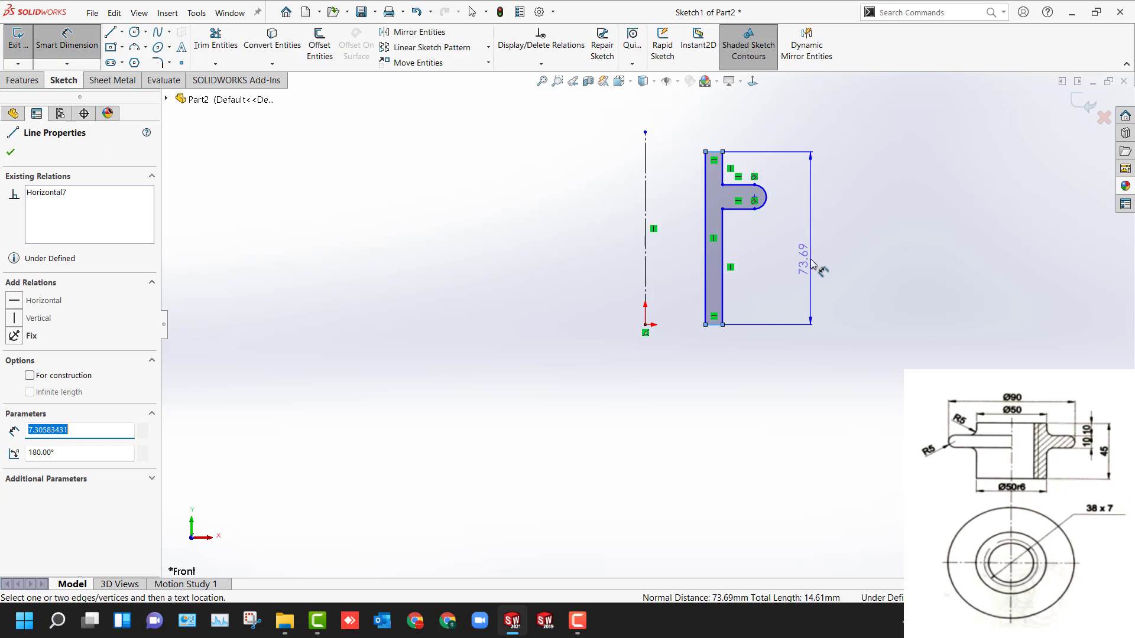
left_click(812, 263)
type("45")
key("Return")
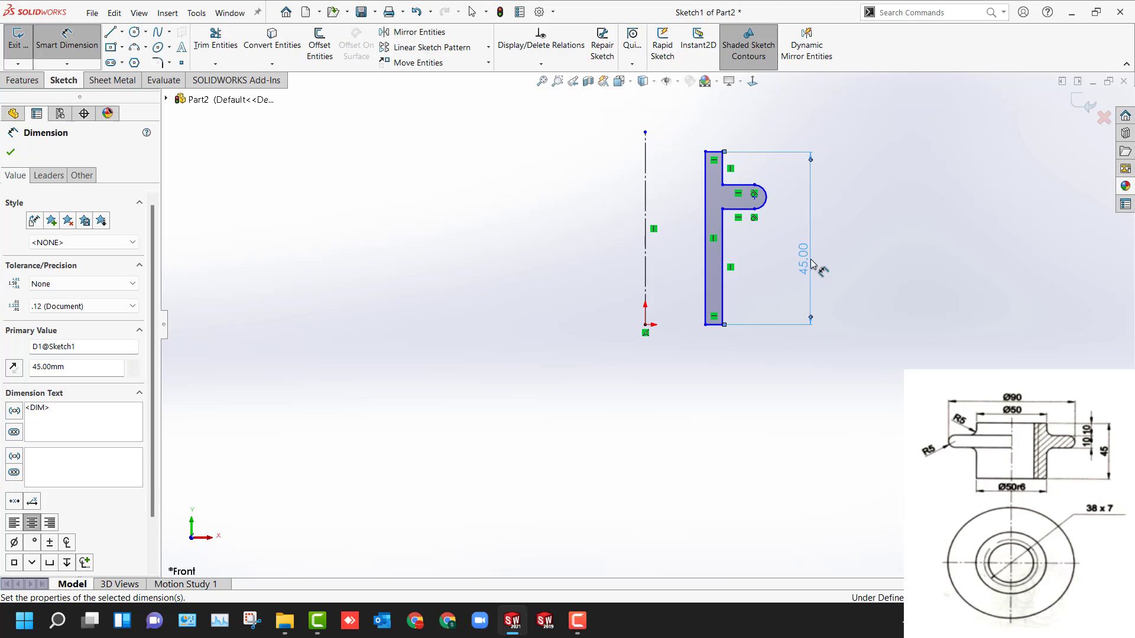
Step: Dimension the flange thickness between its upper and lower horizontal lines as 10 mm
left_click(739, 184)
left_click(739, 208)
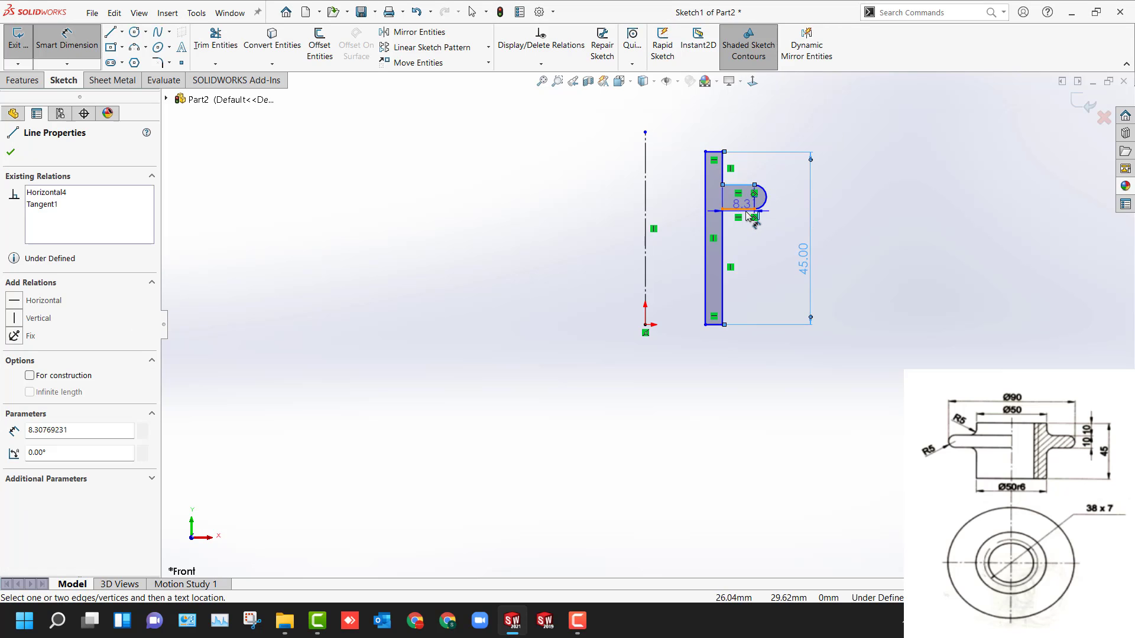
left_click(794, 204)
type("10")
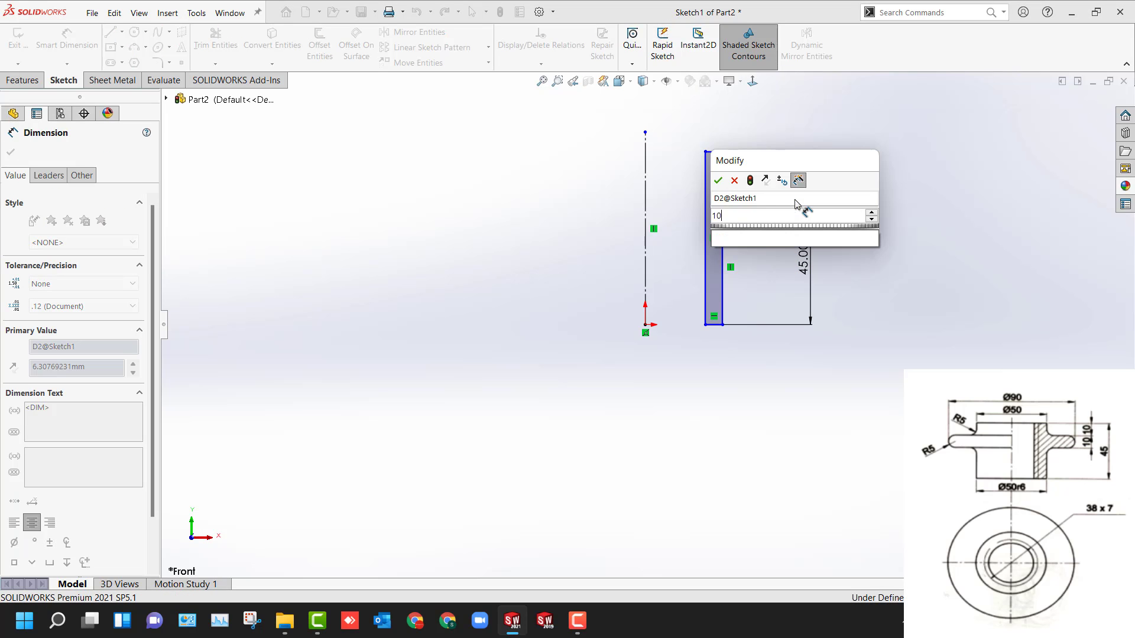
key("Return")
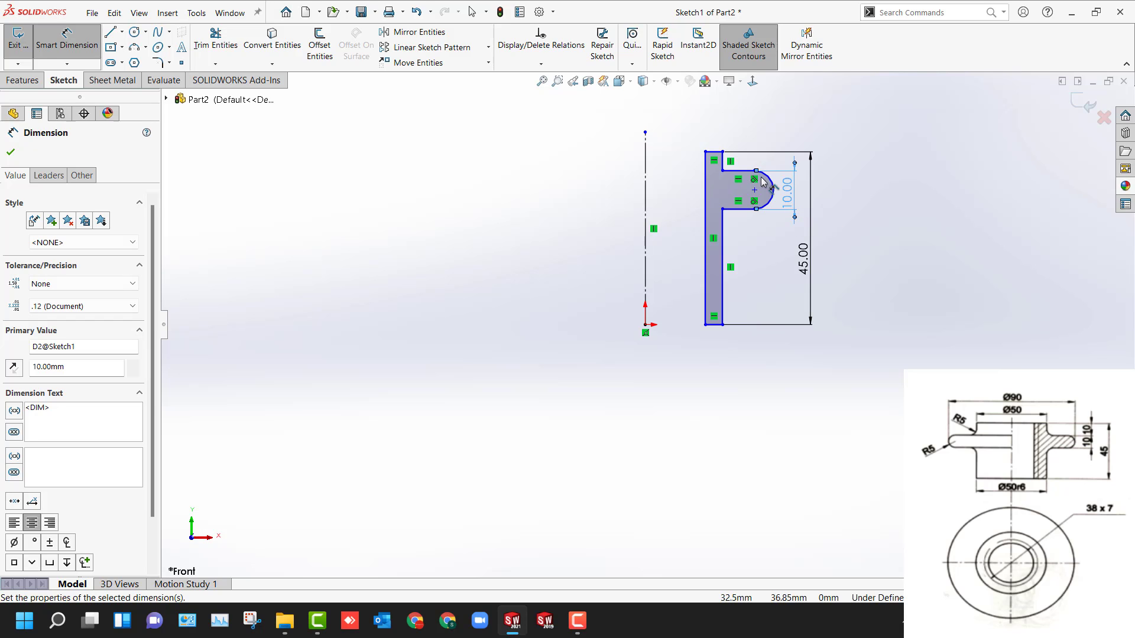
Step: Dimension the short outer vertical line above the flange as 10 mm
left_click(727, 164)
left_click(830, 168)
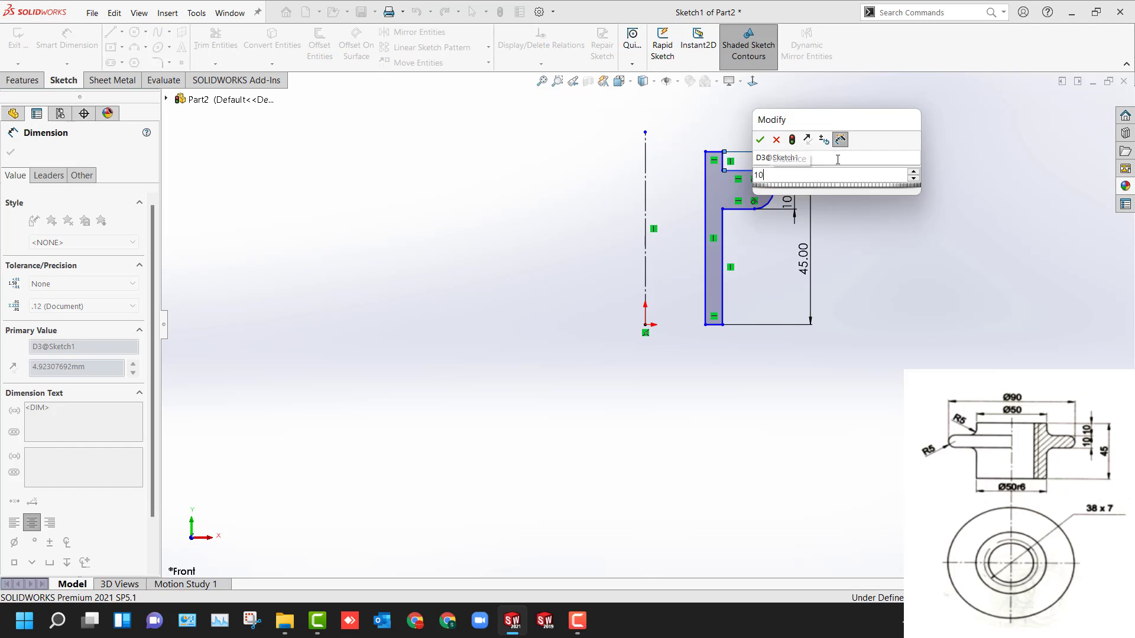
type("10")
key("Return")
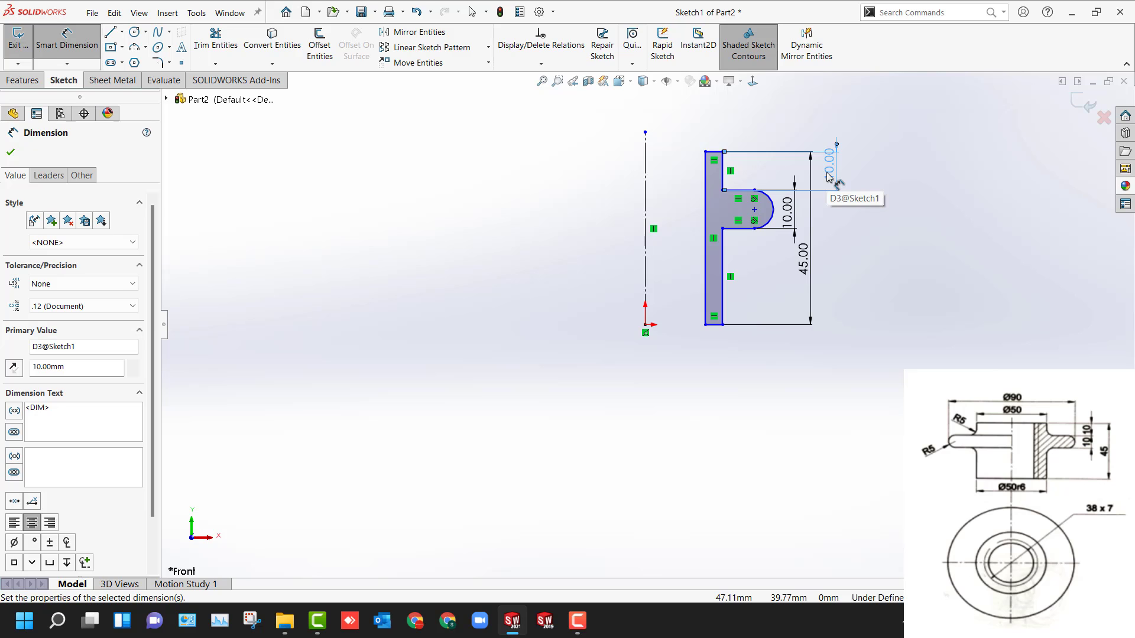
Step: Add a 50 mm diameter dimension between the centerline and the outer wall line below the flange
left_click(645, 235)
left_click(722, 278)
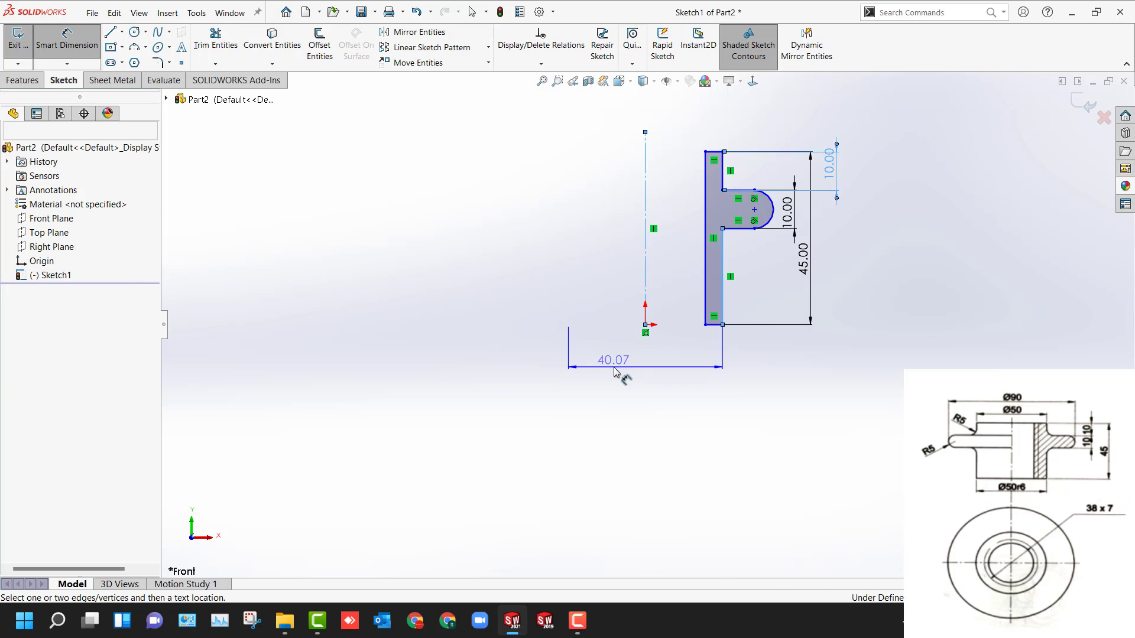
left_click(613, 371)
type("50")
key("Return")
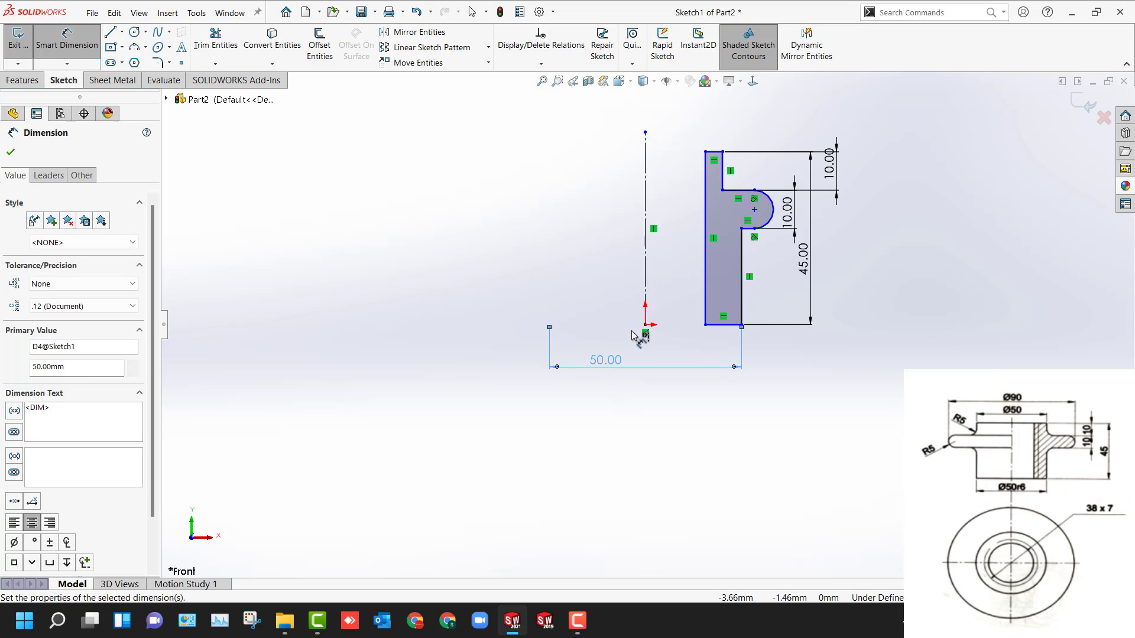
Step: Add a 90 mm diameter dimension from the centerline to the outermost point of the flange's rounded end
left_click(645, 260)
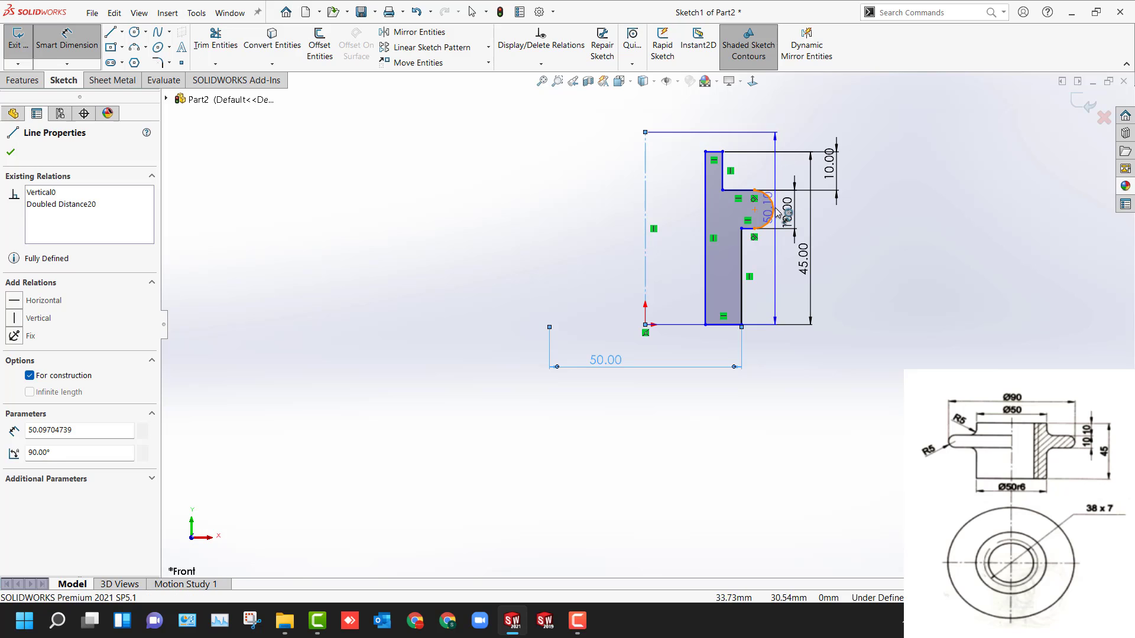
left_click(776, 209)
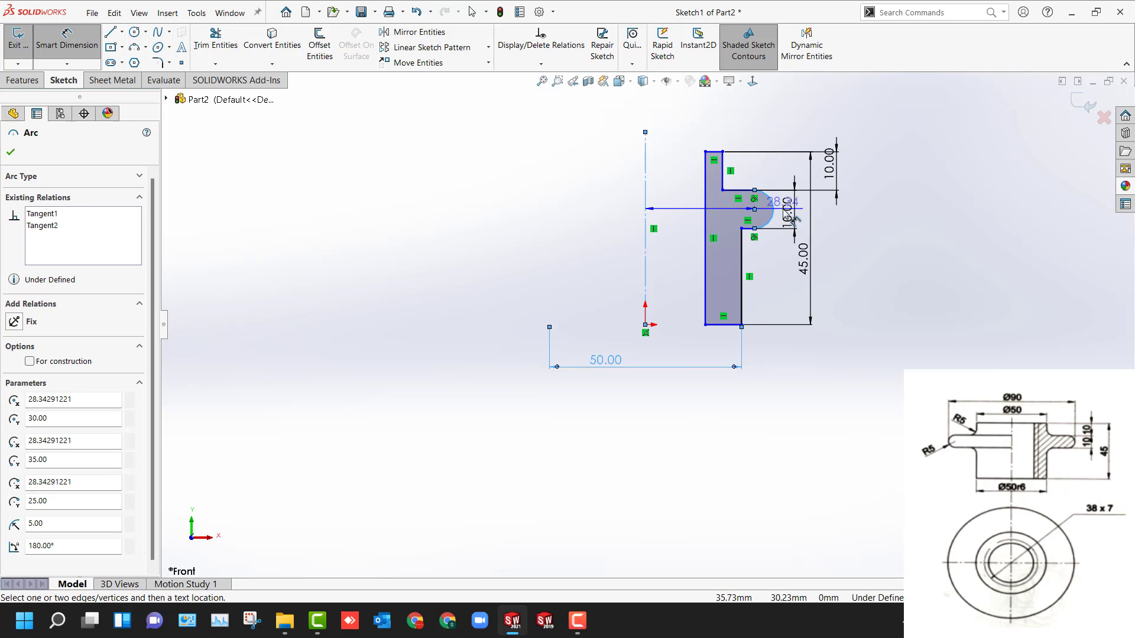
key("Escape")
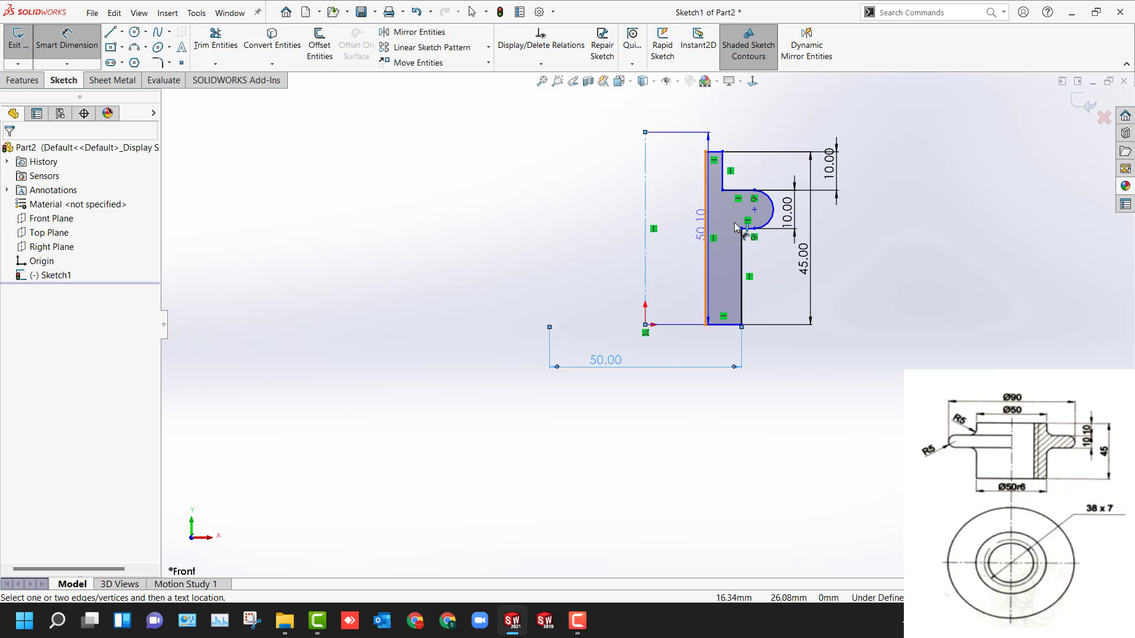
left_click(772, 218)
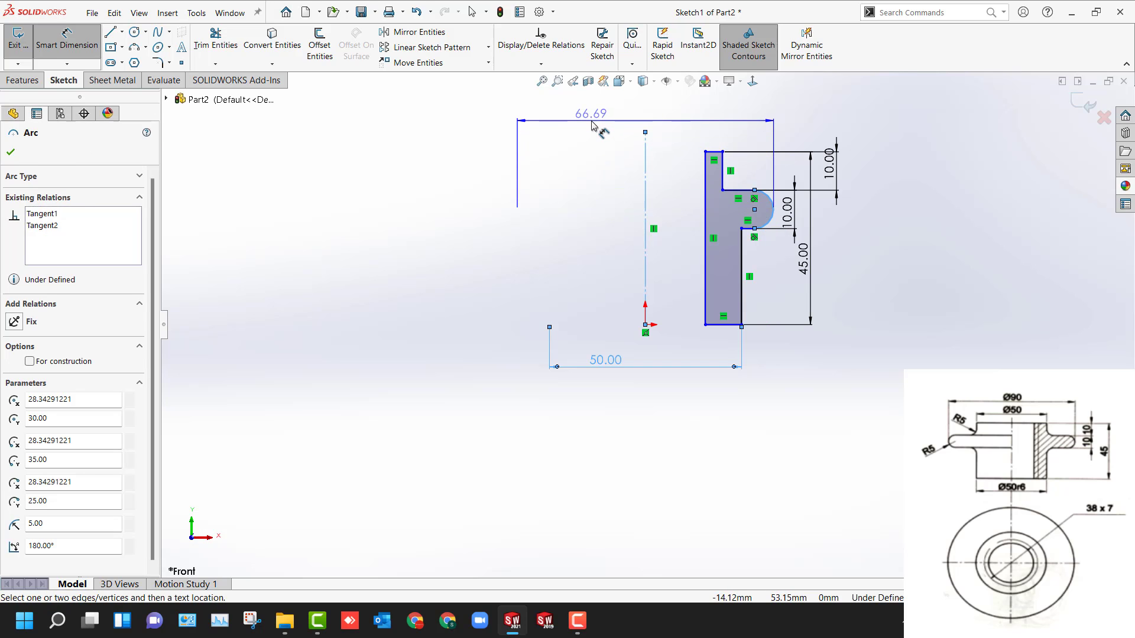
left_click(593, 125)
type("90")
key("Return")
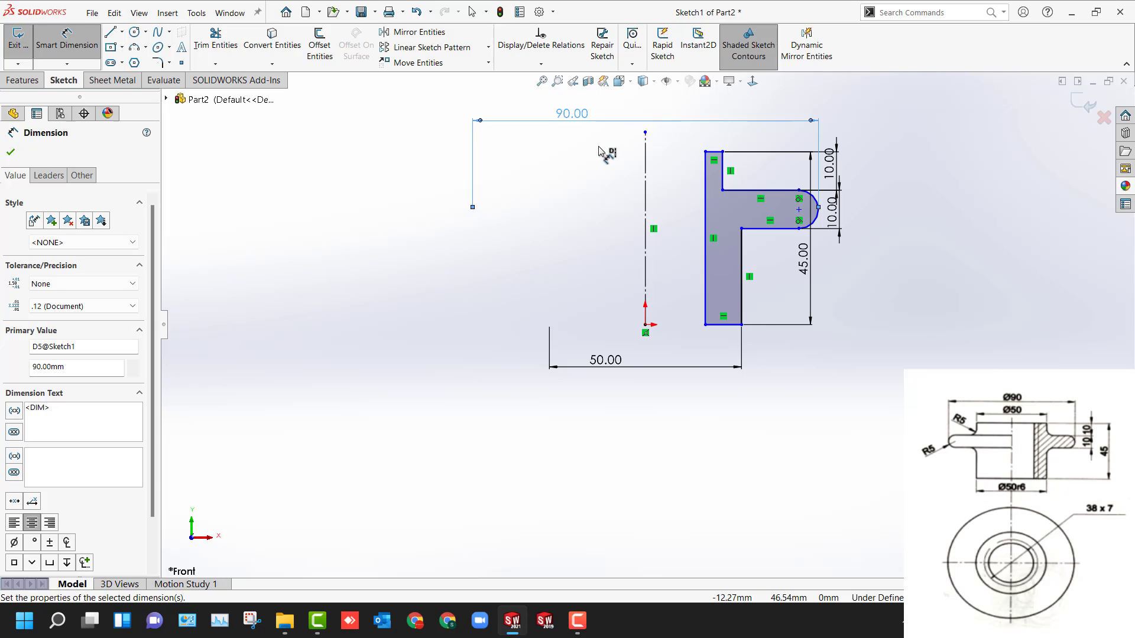
Step: Add a 50 mm diameter dimension to the outer wall line above the flange
left_click(722, 173)
left_click(618, 190)
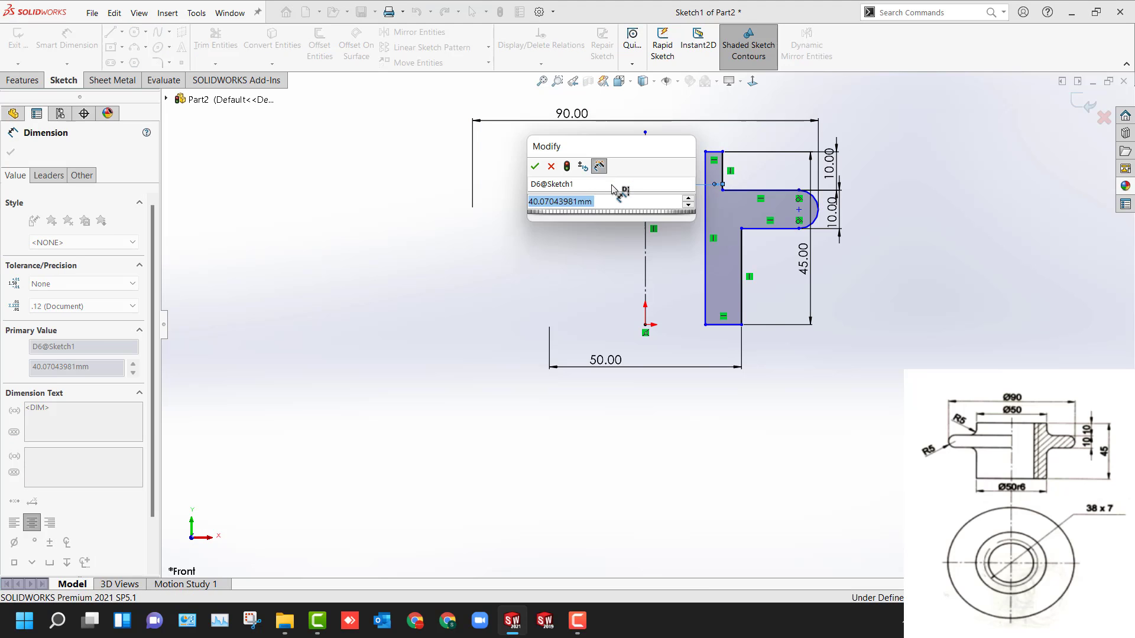
type("50")
key("Return")
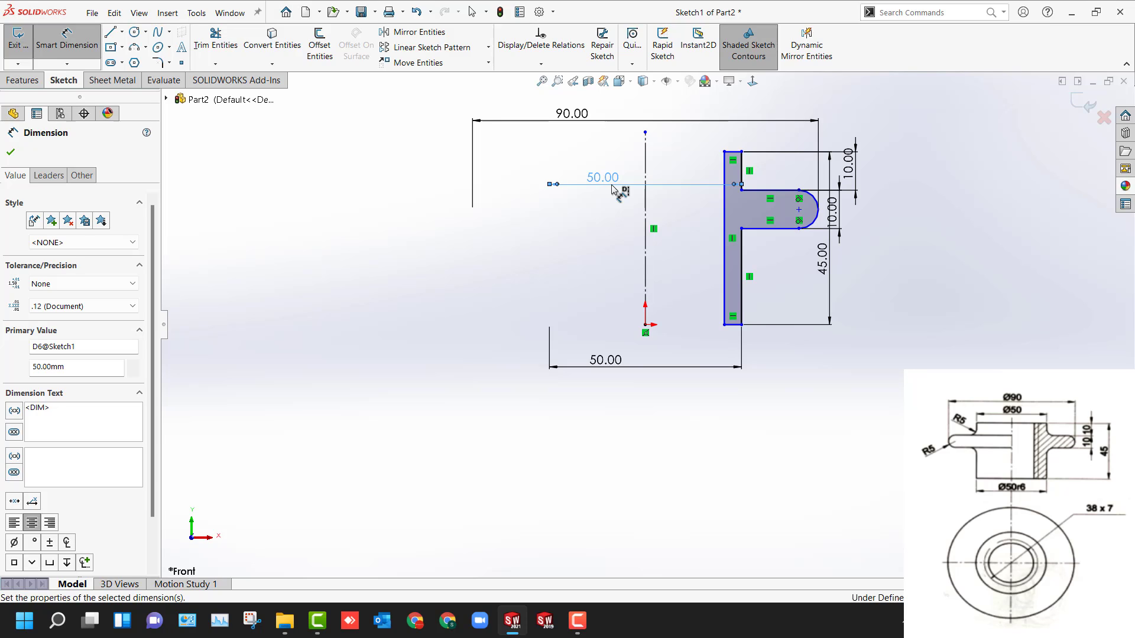
Step: Add a 38 mm diameter dimension between the centerline and the profile's inner vertical line for the bore
left_click(724, 212)
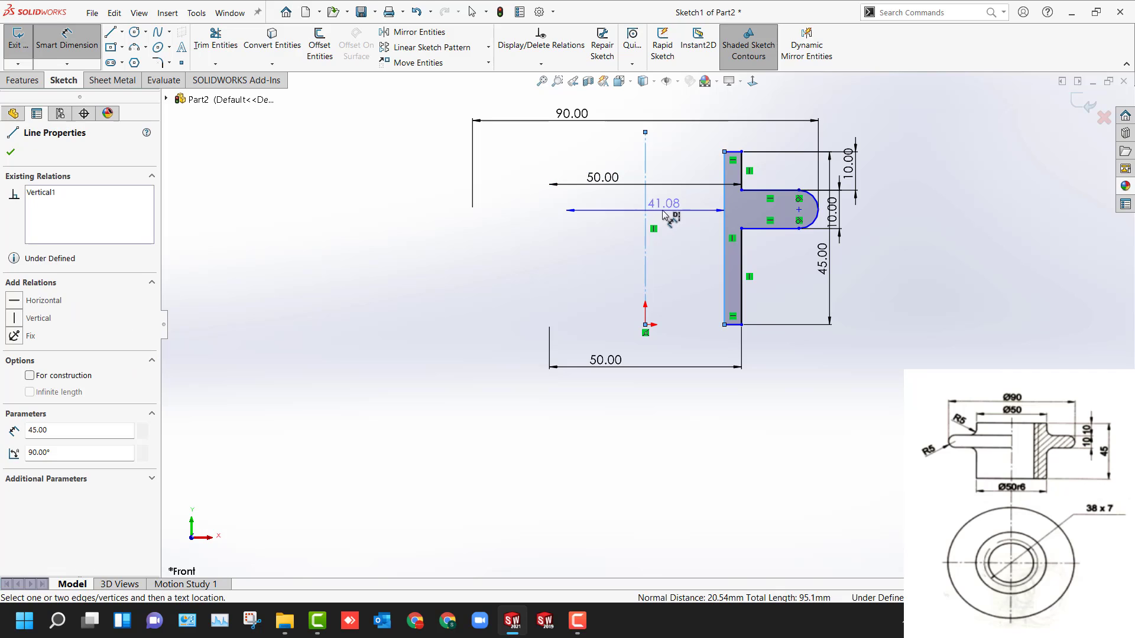
left_click(605, 221)
type("38")
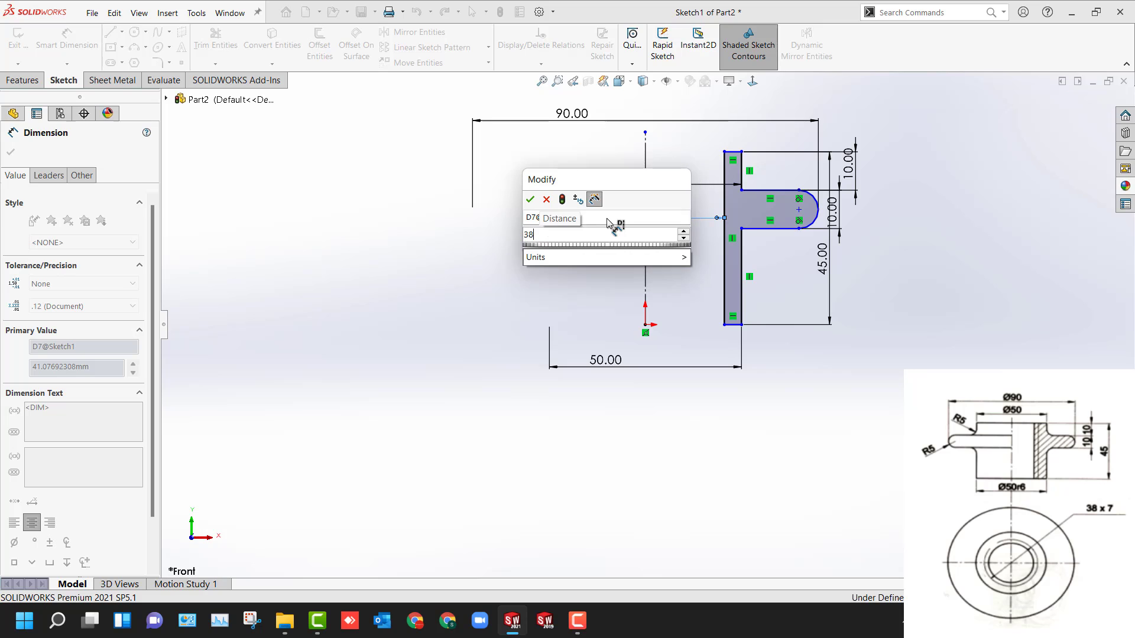
key("Return")
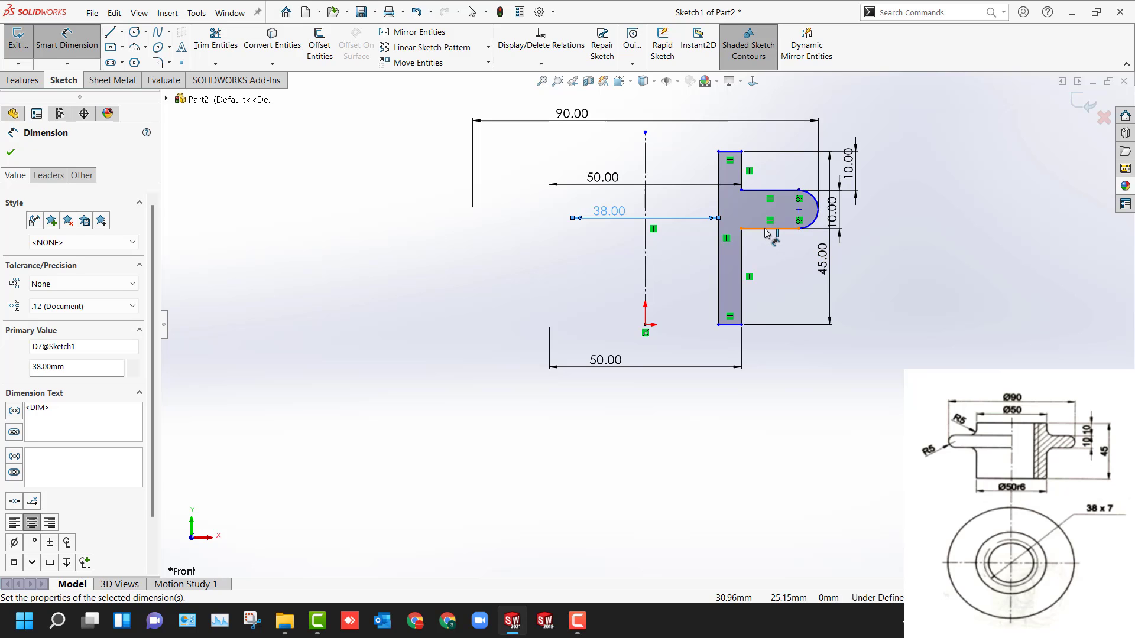
left_click(730, 322)
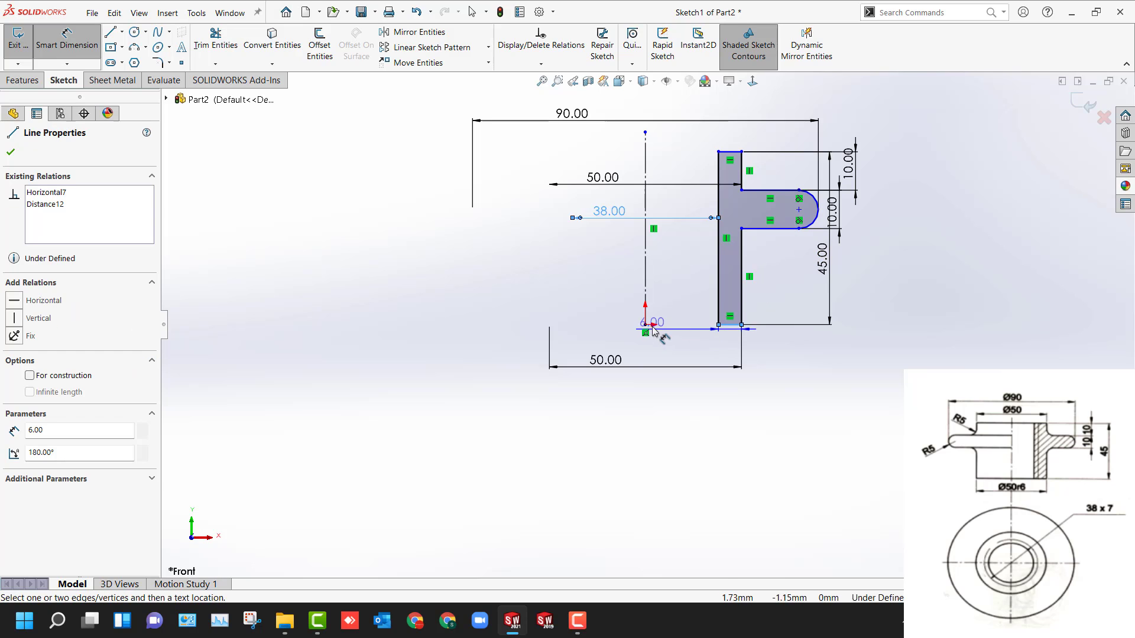
key("Escape")
key("Escape")
Step: Make the profile's bottom line coincident with the origin
left_click(645, 325)
left_click(730, 325, "ctrl")
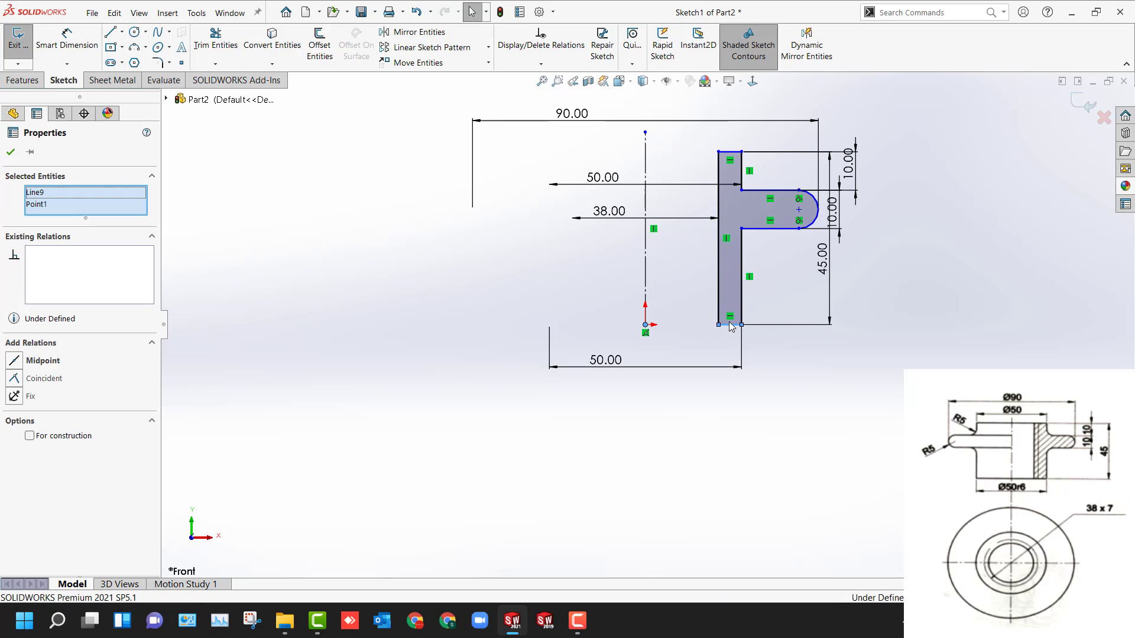
left_click(783, 278)
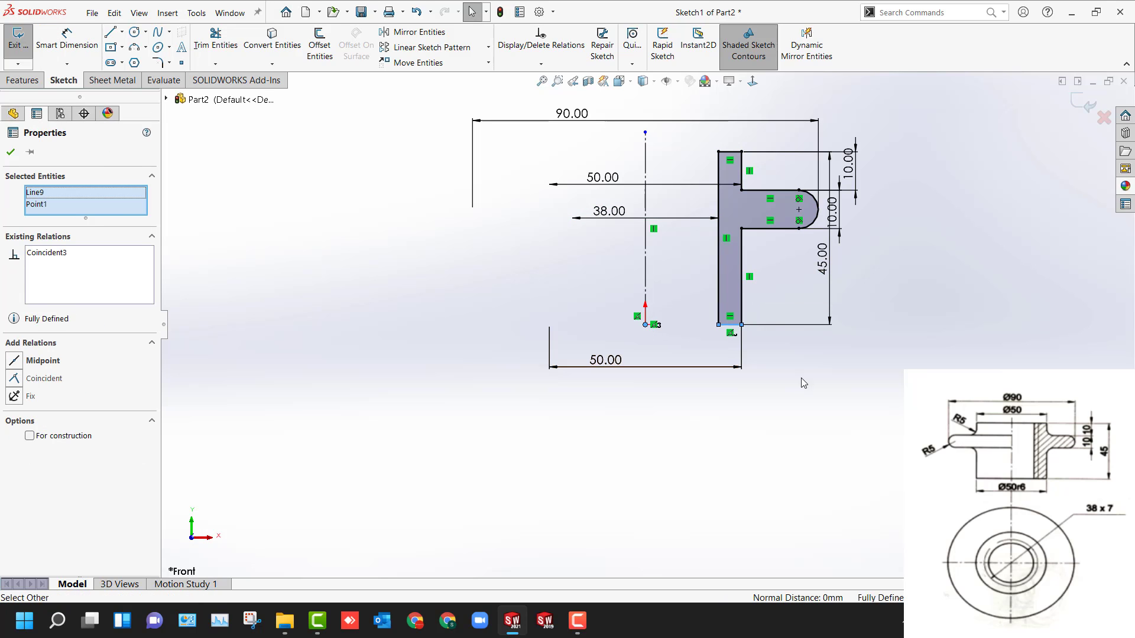
key("Escape")
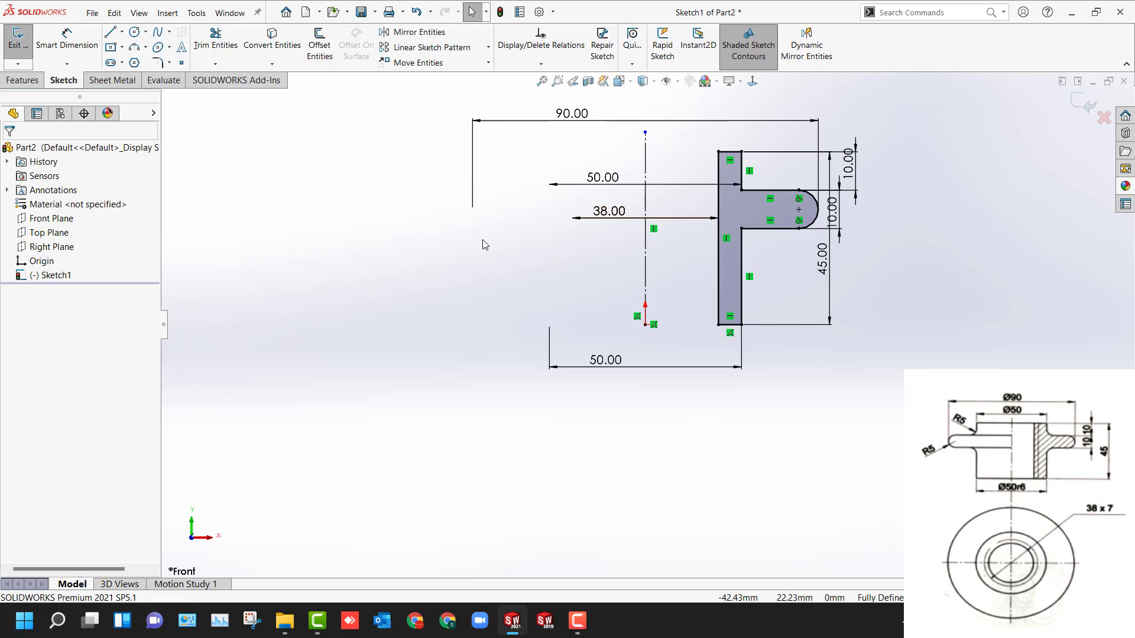
Step: Close the sketch and revolve the profile 360 degrees about its vertical centerline
left_click(18, 38)
left_click(67, 40)
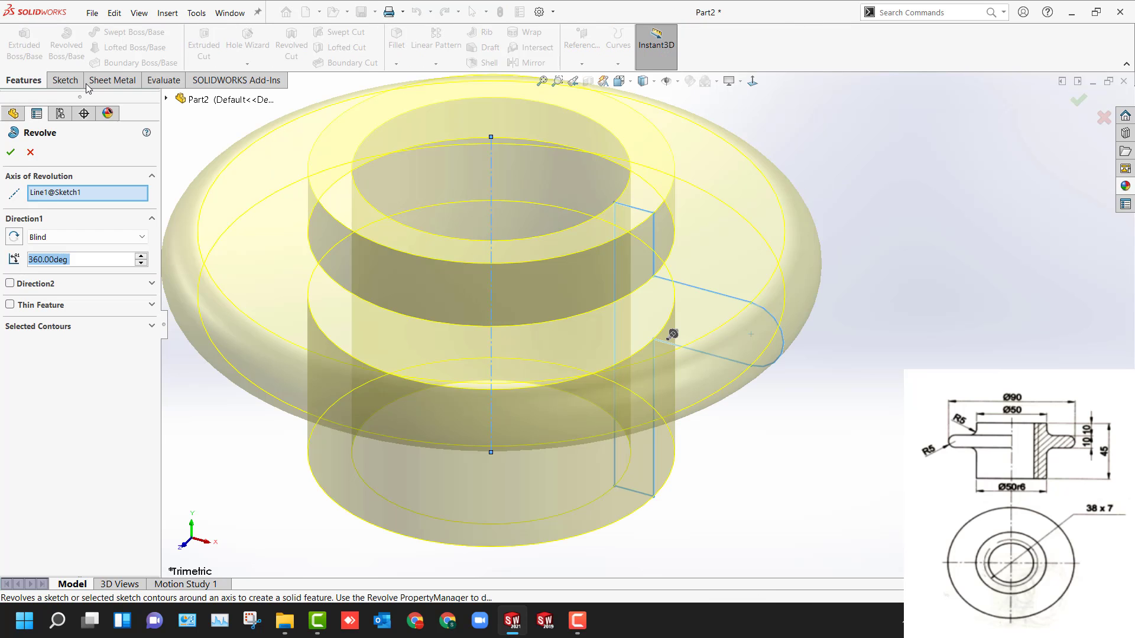
left_click(11, 152)
Step: Fillet the two circular edges where the flange meets the cylindrical wall, above and below, with a 5 mm radius
left_click(558, 322)
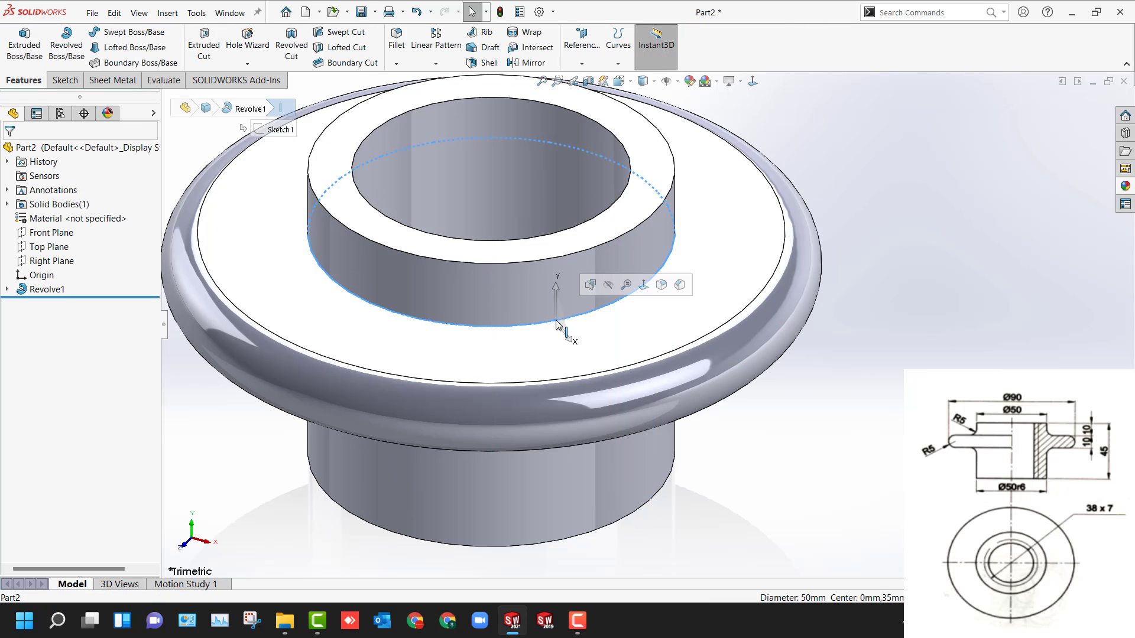
left_click(661, 287)
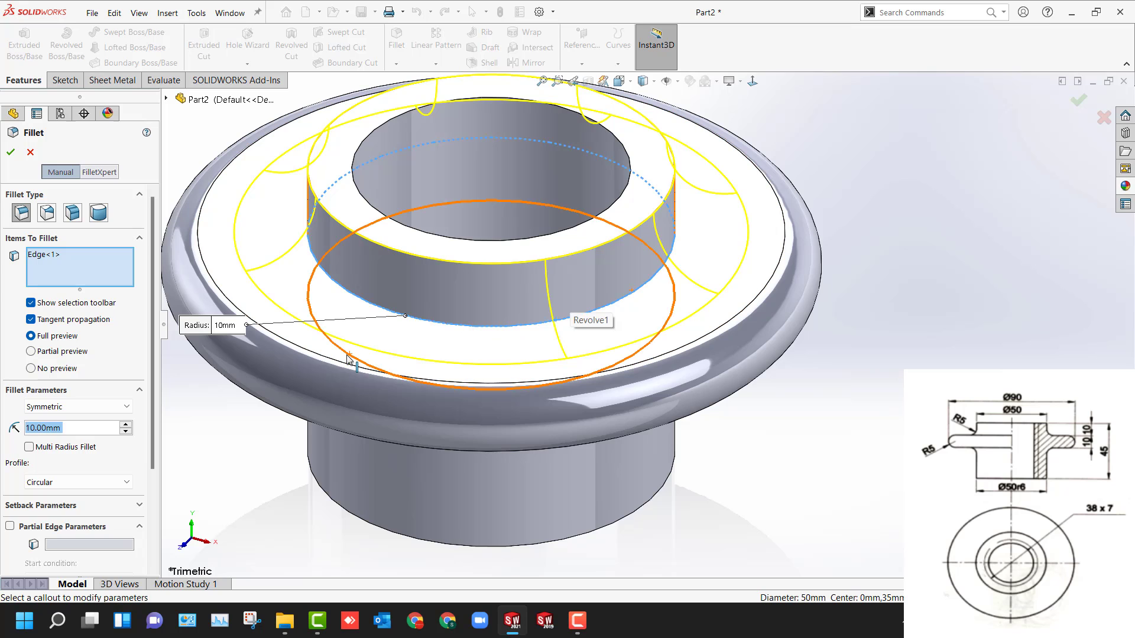
type("5")
middle_click_drag(662, 469, 704, 386)
left_click(555, 421)
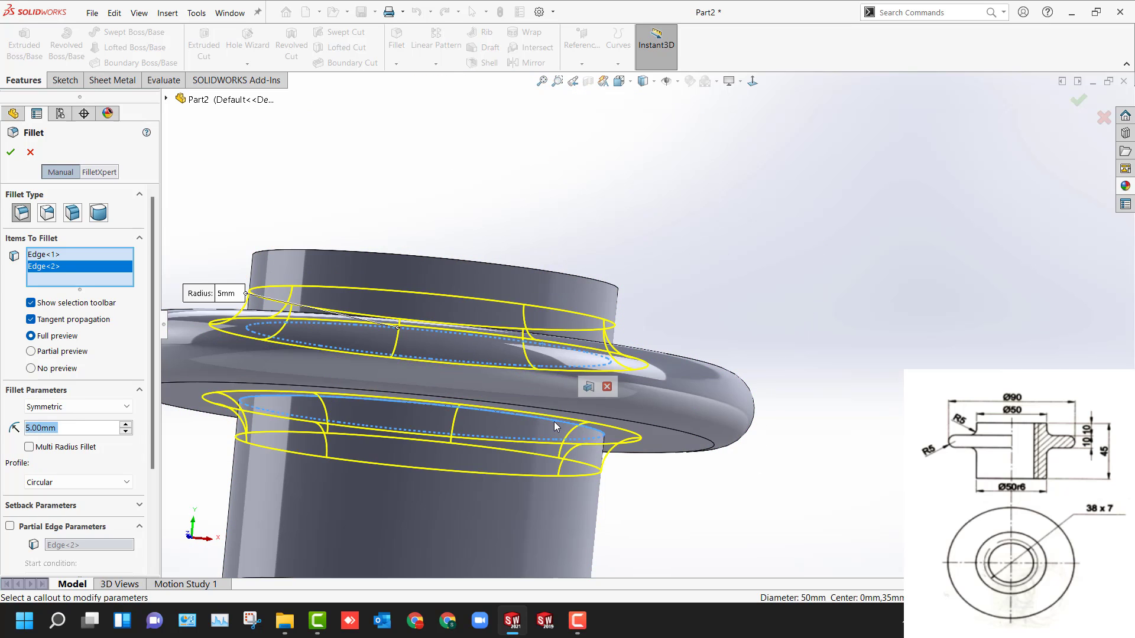
scroll(556, 425, "up", 4)
middle_click_drag(290, 292, 285, 370)
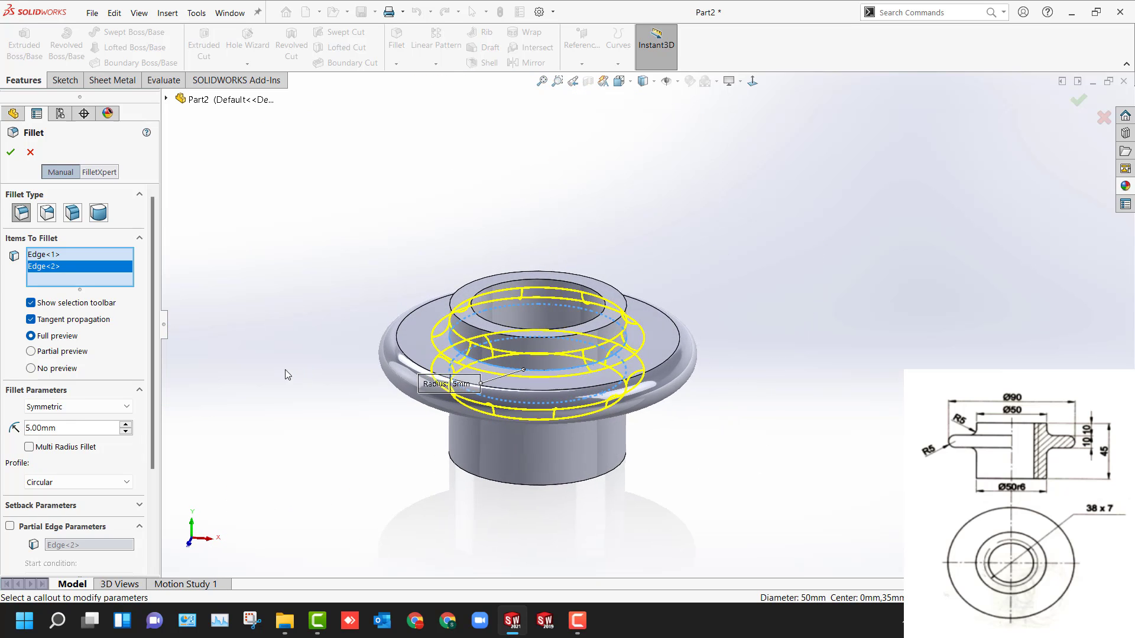
left_click(11, 154)
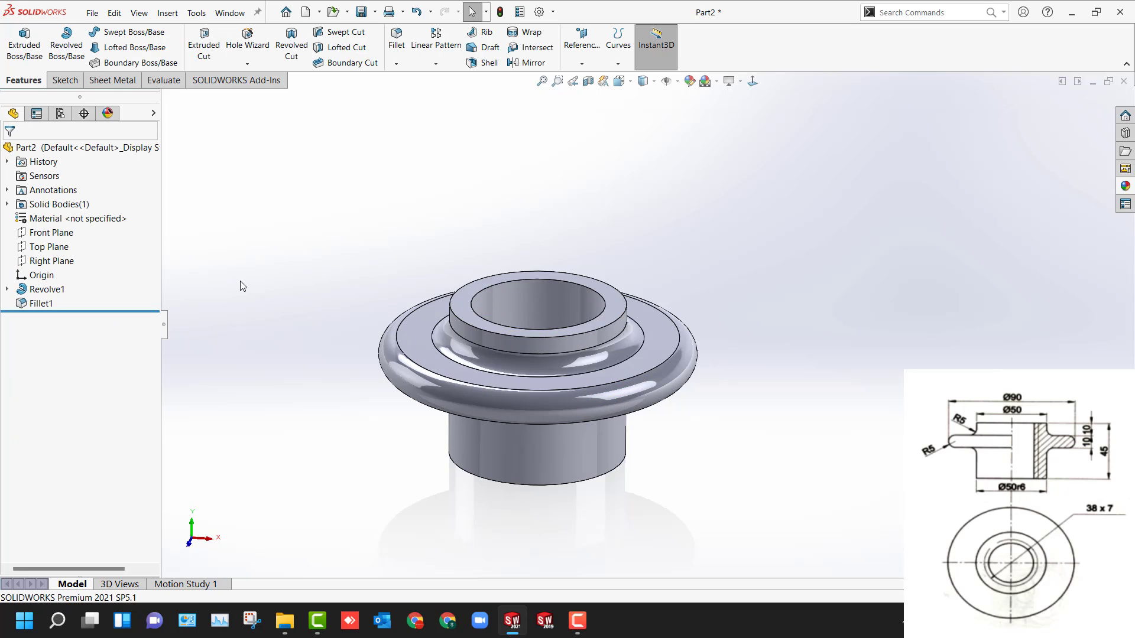
Step: Apply a light green colour from the standard swatches to the whole part
middle_click_drag(240, 284, 346, 286)
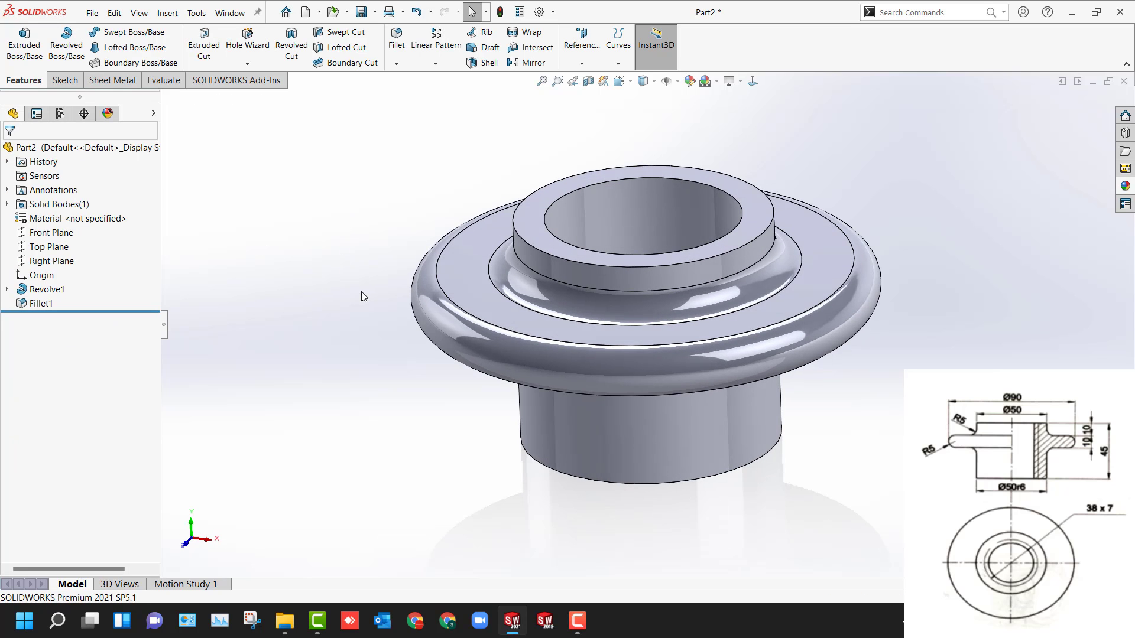
left_click(467, 260)
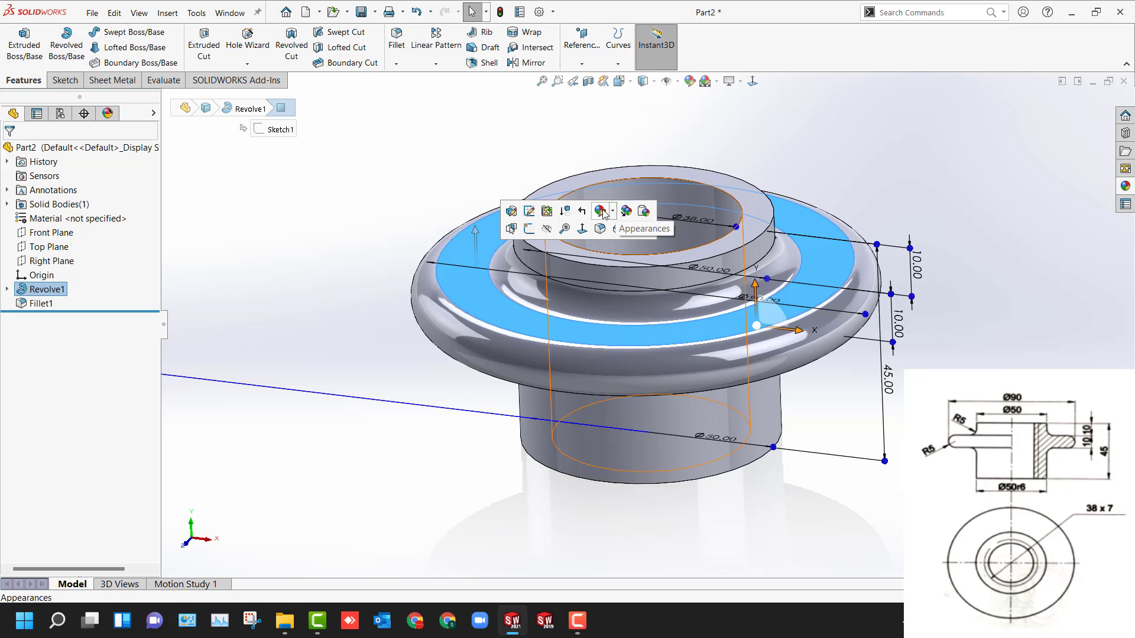
left_click(602, 214)
left_click(626, 234)
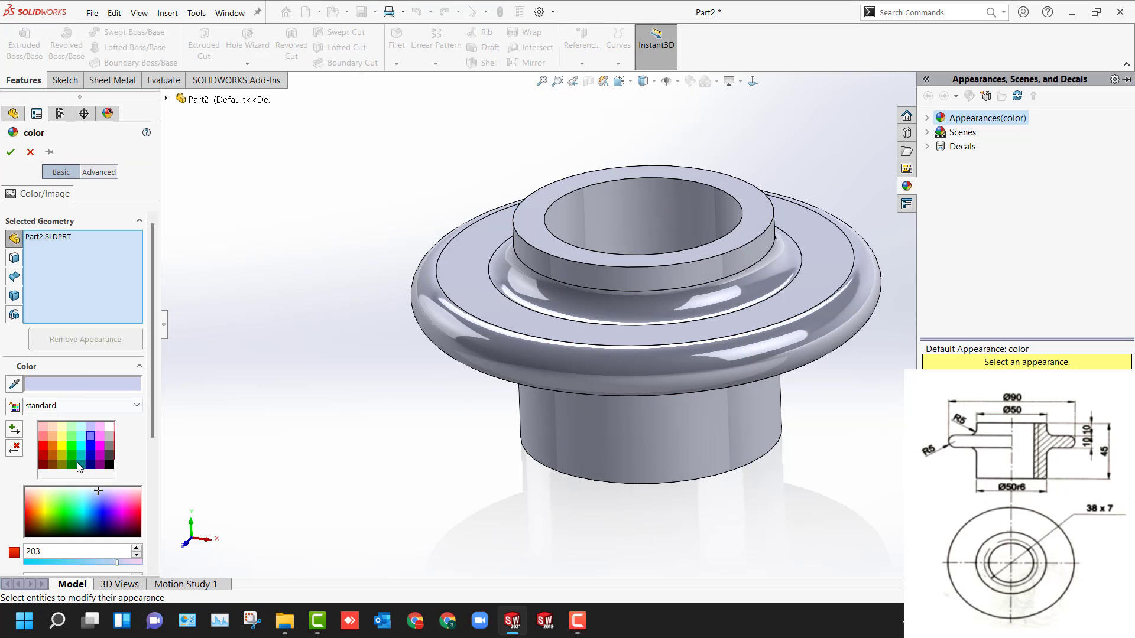
left_click(72, 437)
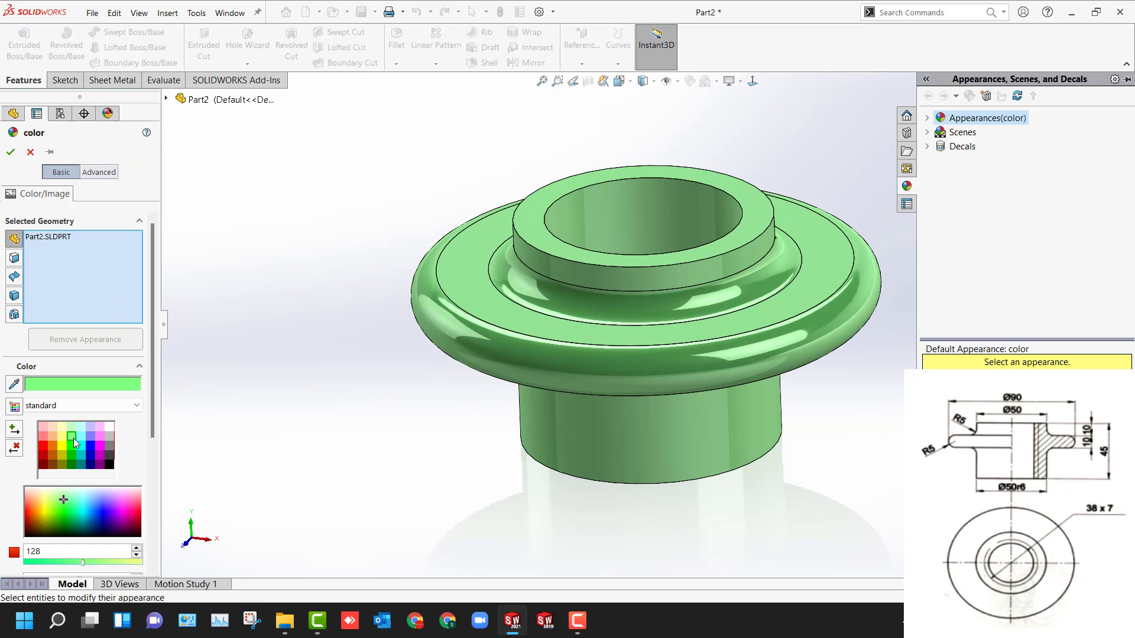
left_click(72, 443)
left_click(71, 435)
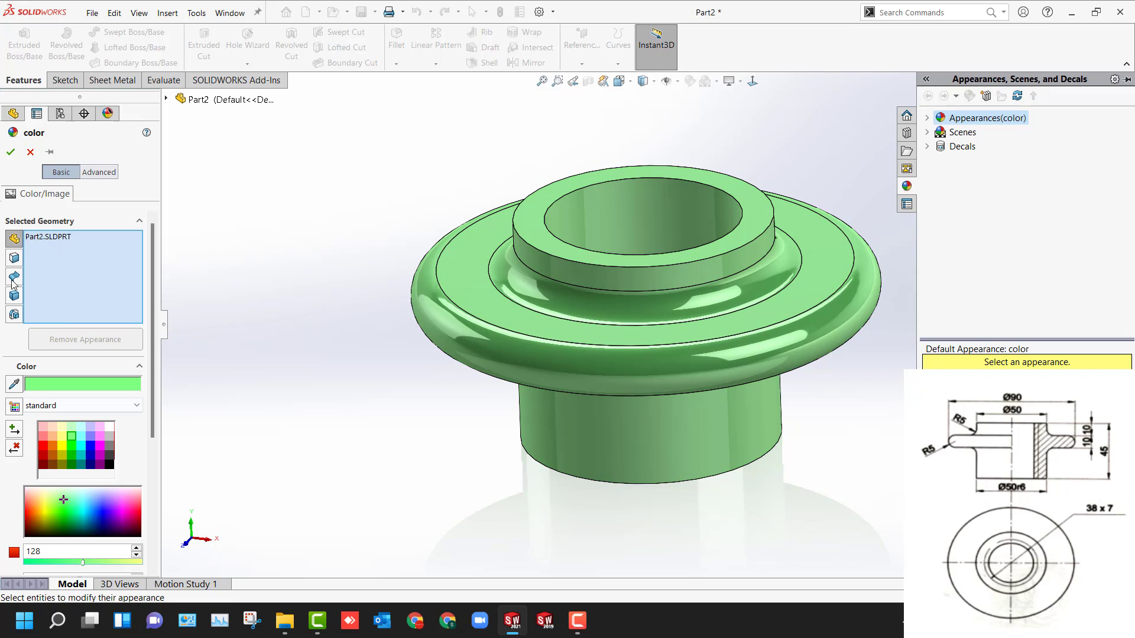
left_click(11, 152)
middle_click_drag(260, 240, 289, 286)
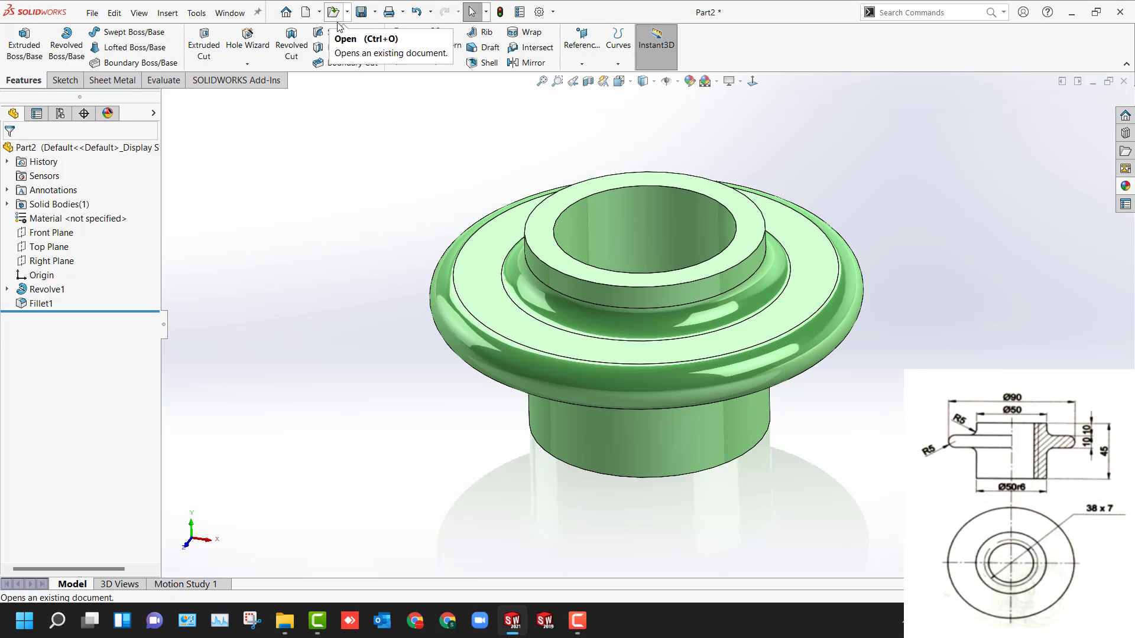
Step: Save the part as Nut in the Screw Jack folder
left_click(361, 12)
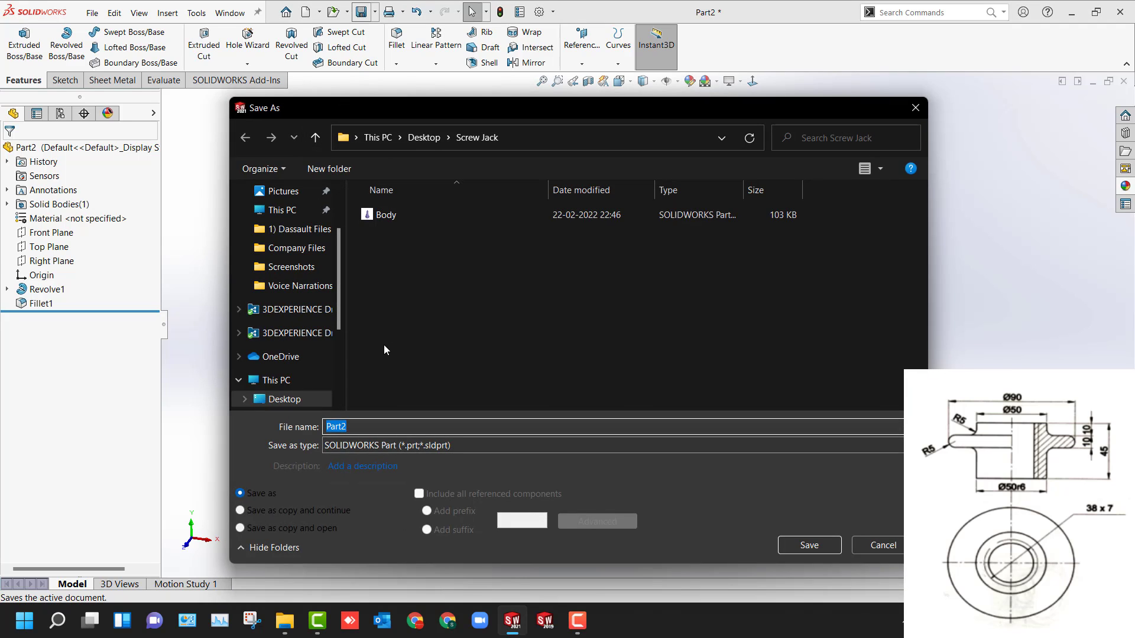
type("Nut")
key("Return")
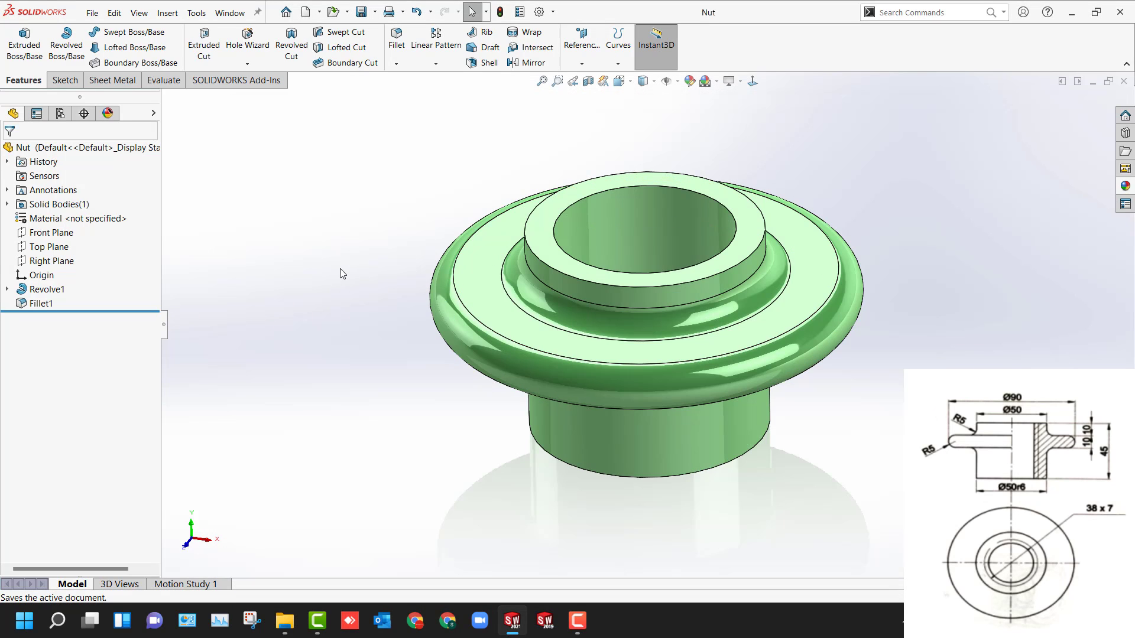
Step: Create a new part document and start a sketch on the Front Plane
key("ctrl+n")
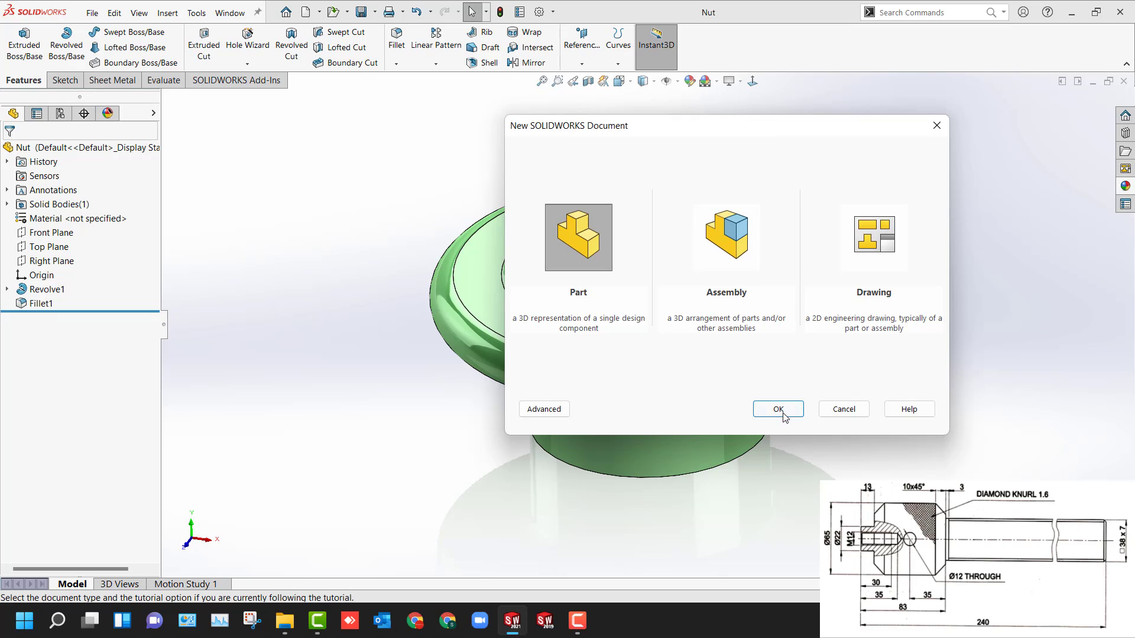
left_click(781, 411)
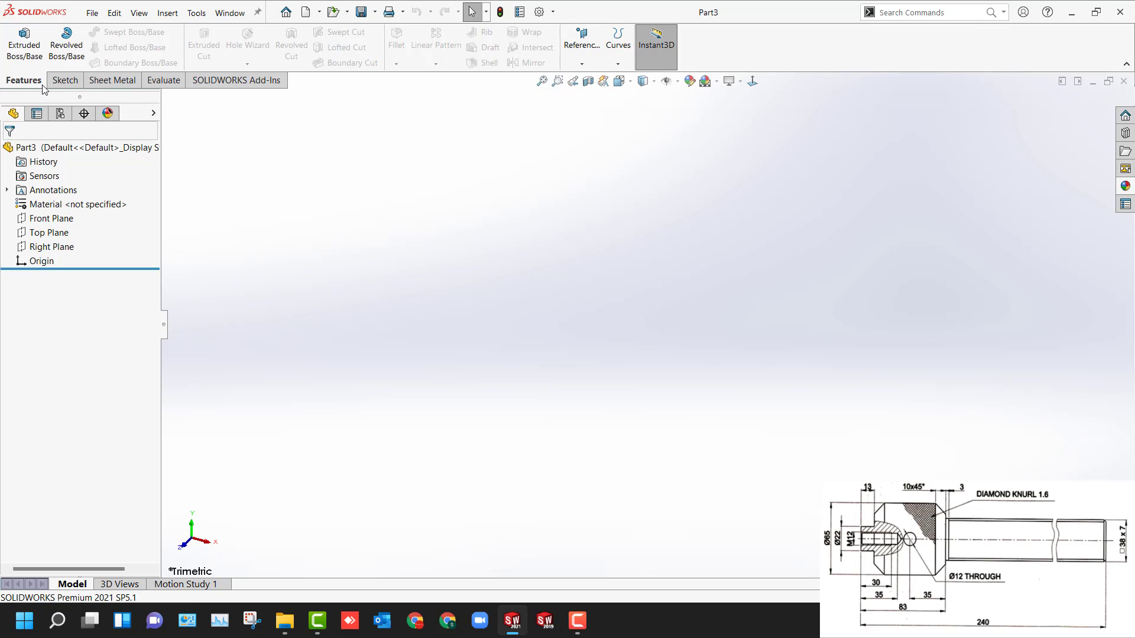
left_click(57, 220)
left_click(63, 215)
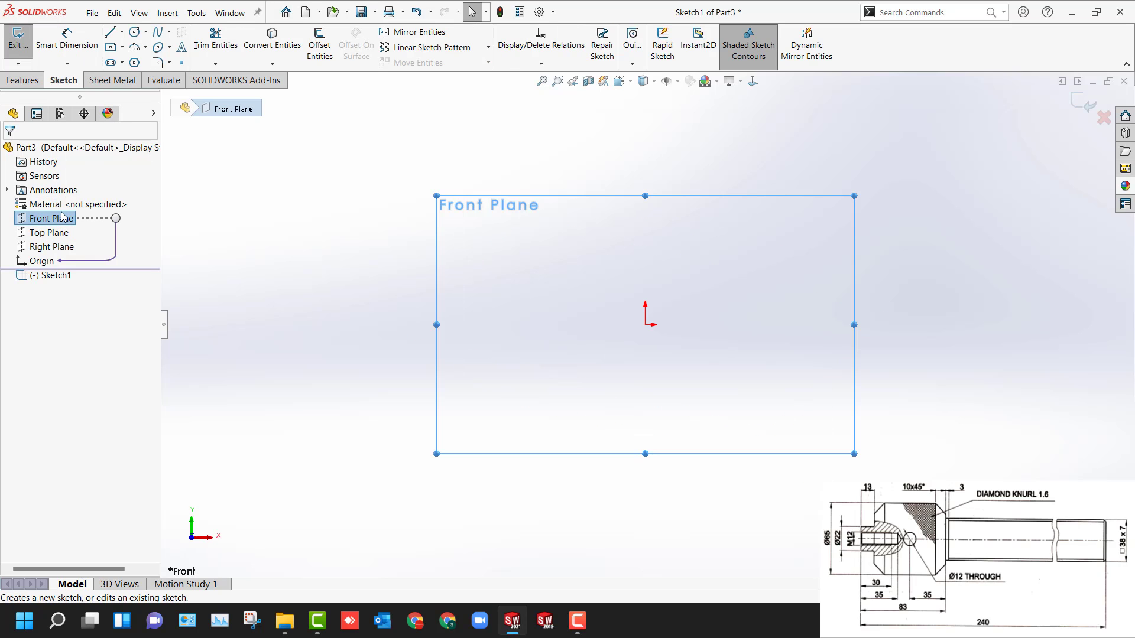
Step: Sketch a horizontal line about 122 mm long rightward from the origin and convert it to construction geometry
key("l")
left_click(646, 325)
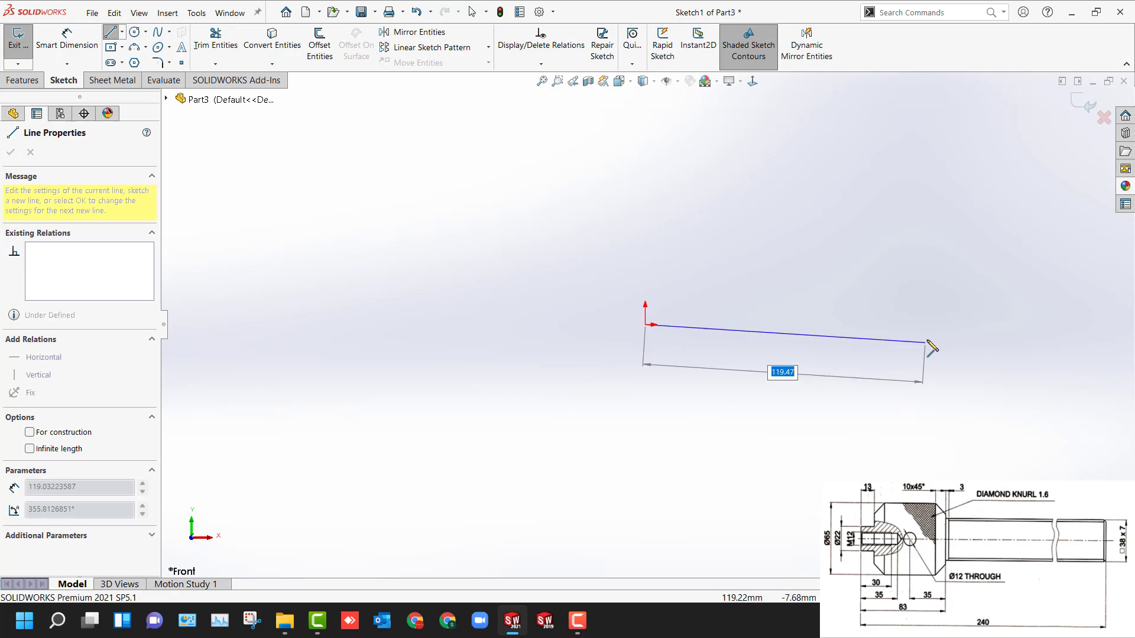
left_click(933, 325)
key("Escape")
left_click(910, 325)
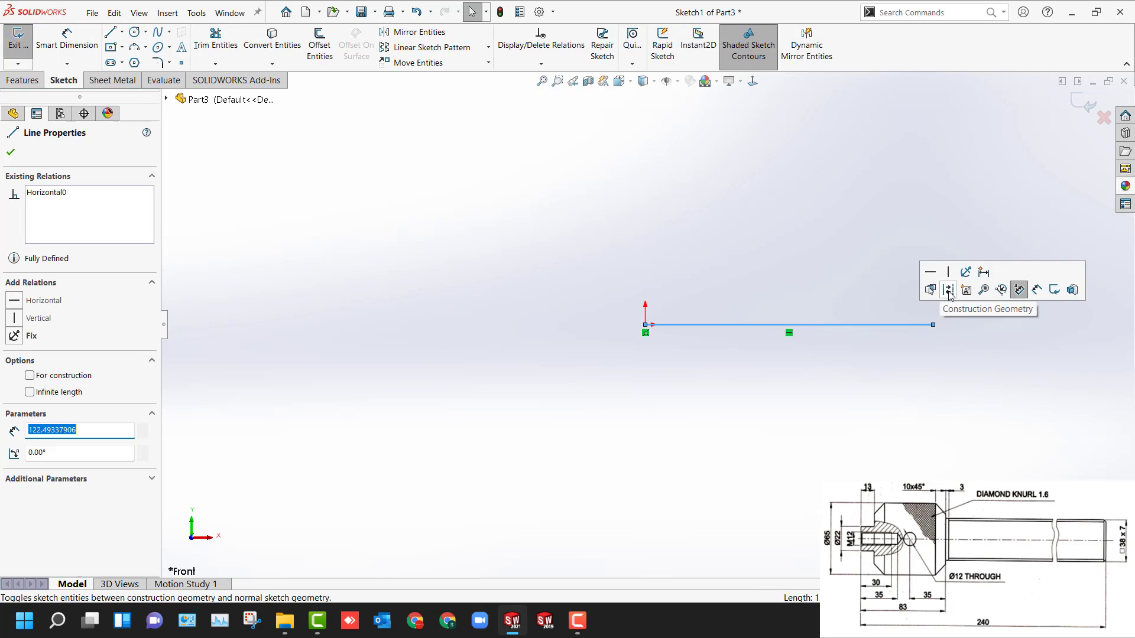
left_click(1016, 291)
Step: Sketch the screw shaft's half profile: an end line up from the centerline, a horizontal line about 69 mm leftward, and a riser about 5 mm high
key("l")
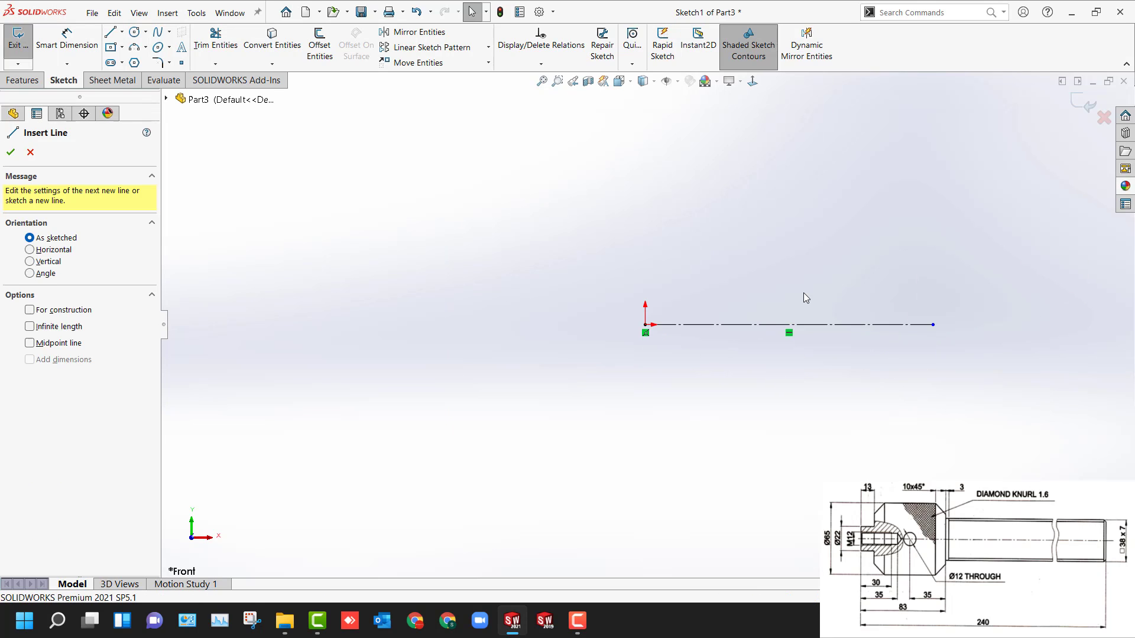
left_click(911, 324)
left_click(912, 273)
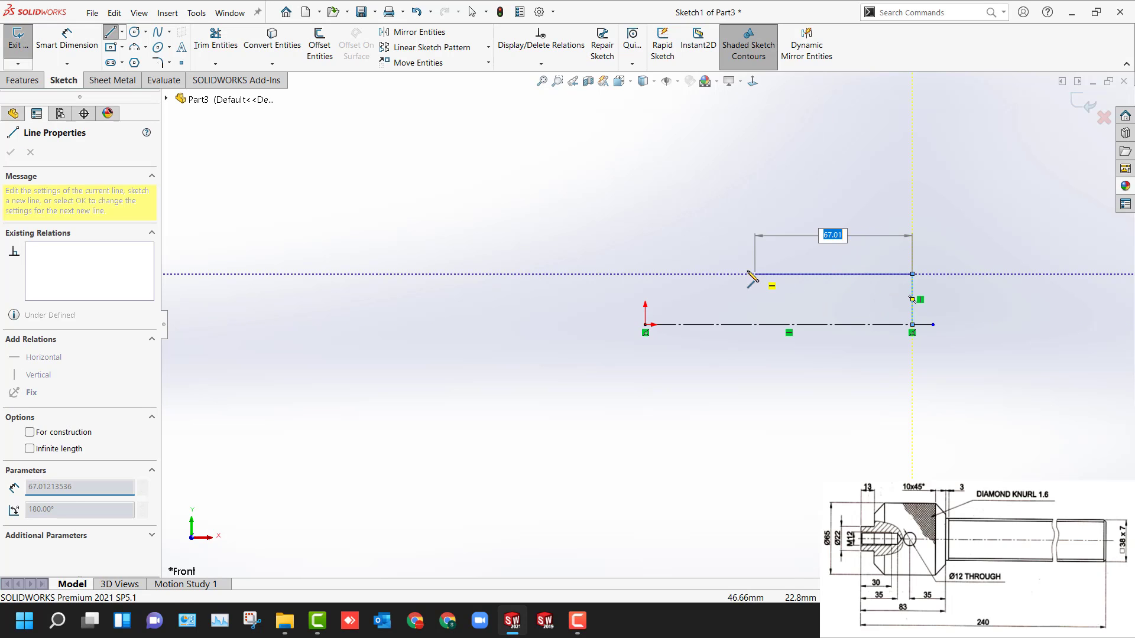
left_click(751, 274)
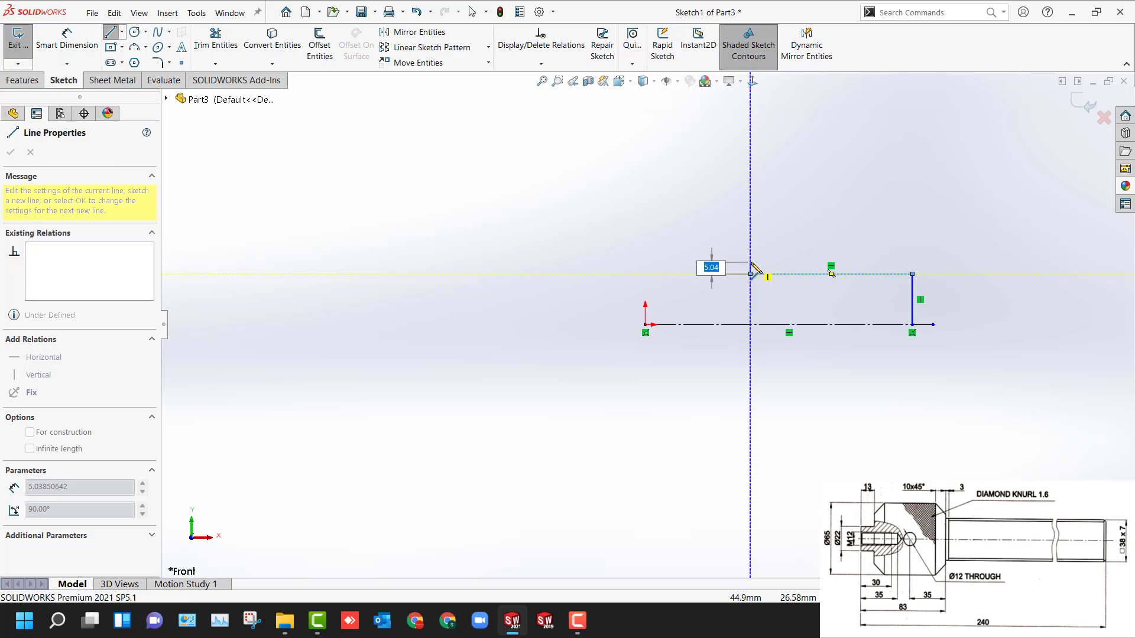
left_click(751, 262)
Step: Continue the outline with a head sloped at both ends and a narrow stub, closing it along the centerline at about 141 mm overall
left_click(725, 248)
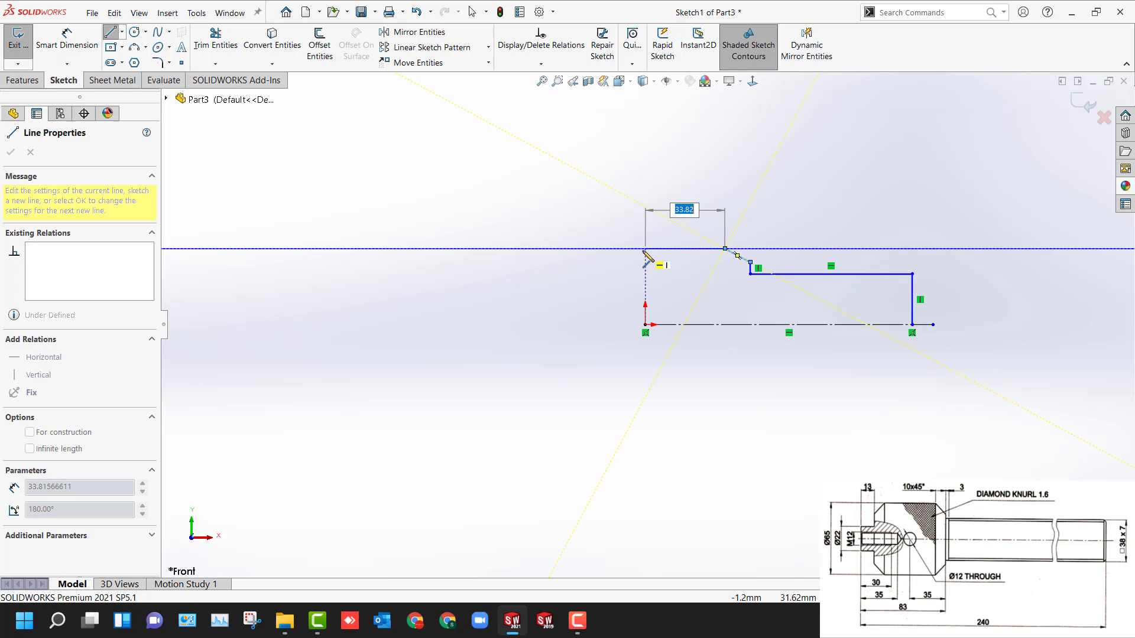
left_click(630, 249)
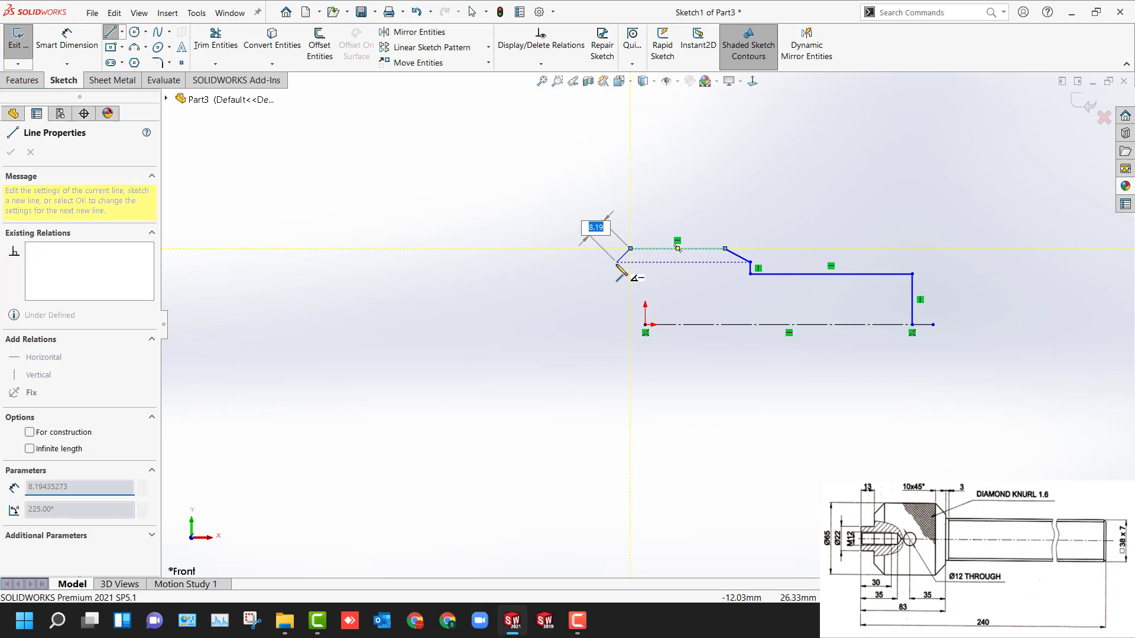
left_click(617, 262)
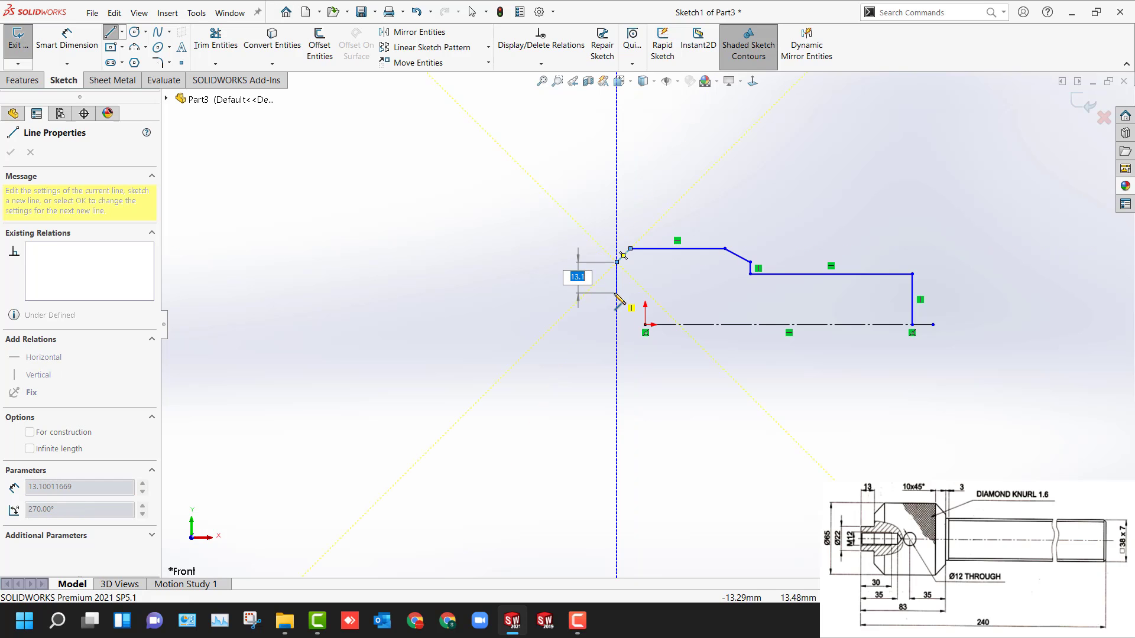
left_click(616, 299)
left_click(581, 299)
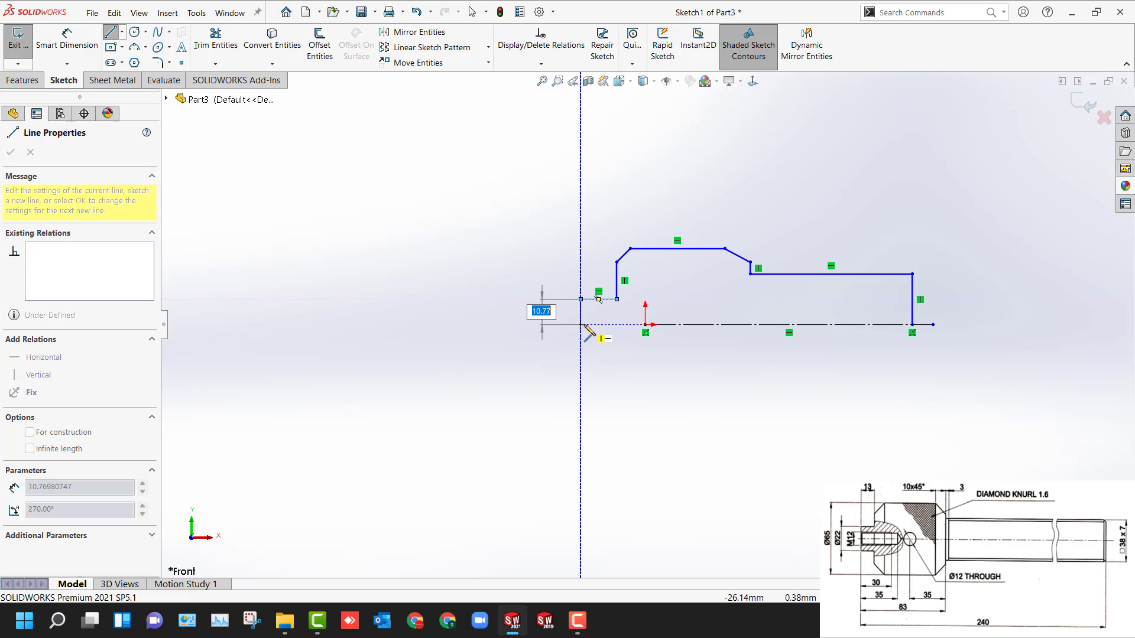
left_click(581, 324)
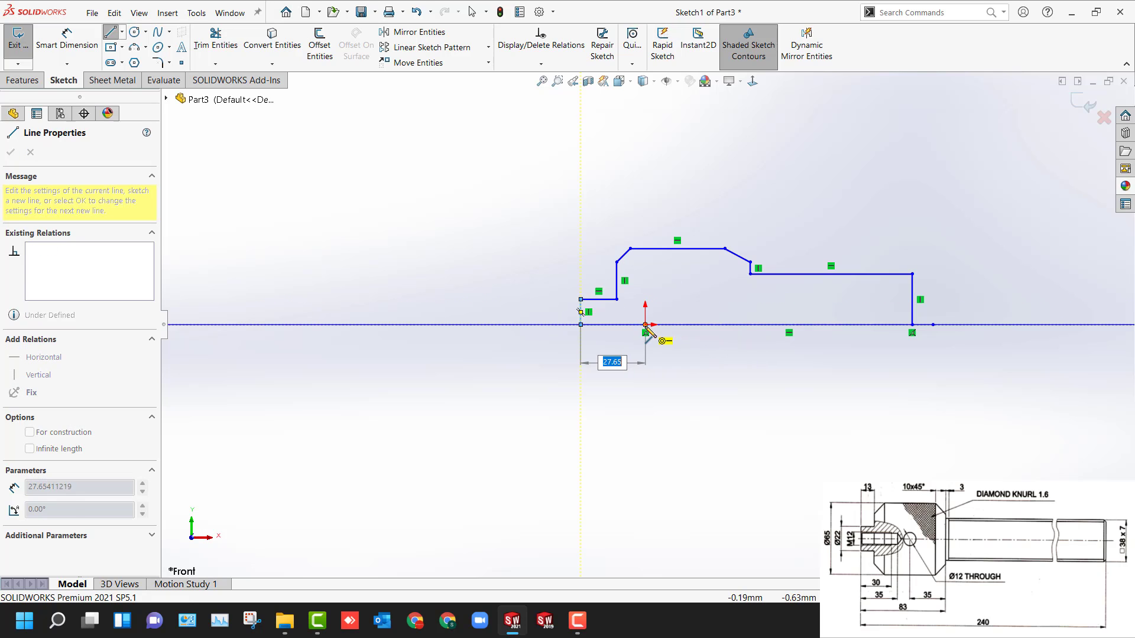
left_click(913, 326)
key("Escape")
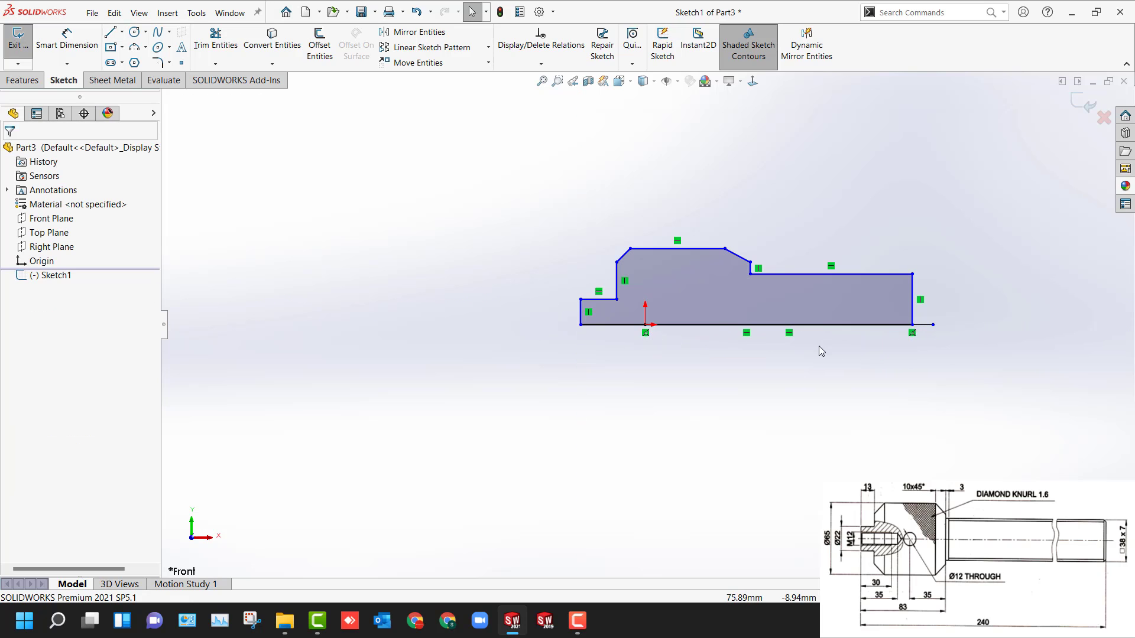
Step: Dimension the overall length of the profile along the centerline as 240 mm
key("d")
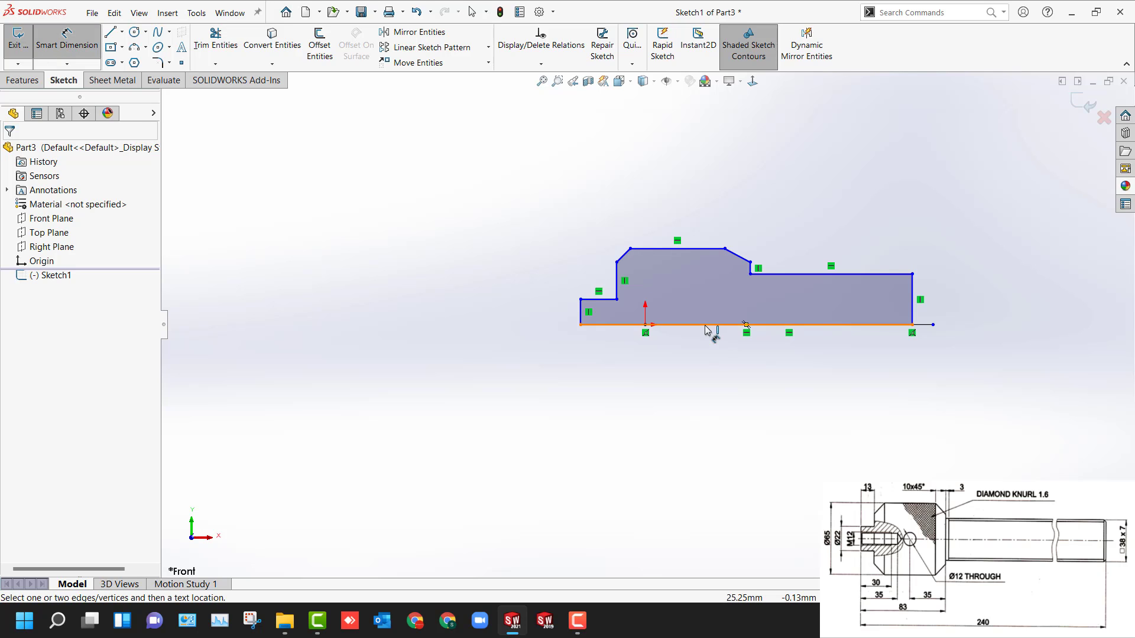
left_click(709, 325)
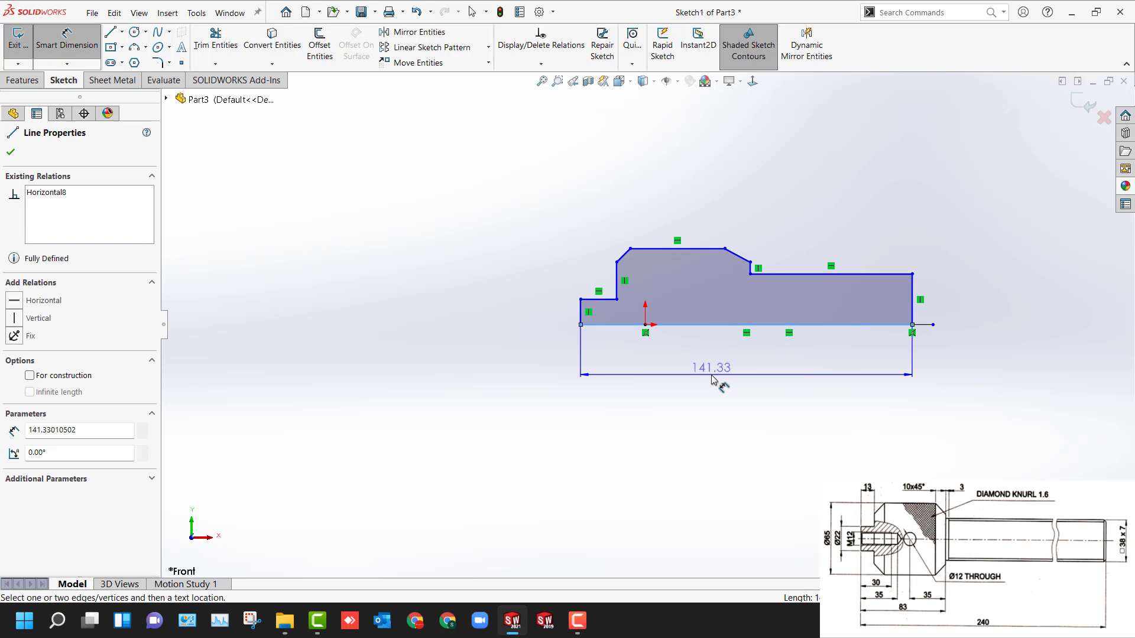
left_click(711, 379)
type("240.00mm")
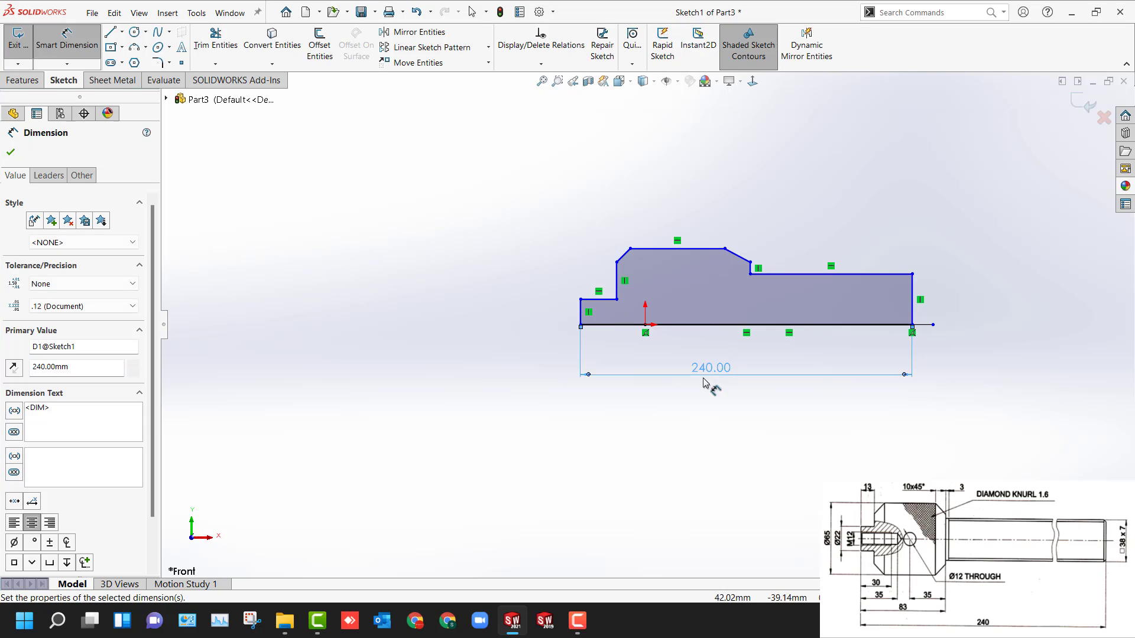
Step: Move the whole profile rightward until its stub end lies about 15 mm to the right of the origin
key("Escape")
left_click(580, 325)
left_click_drag(587, 326, 587, 325)
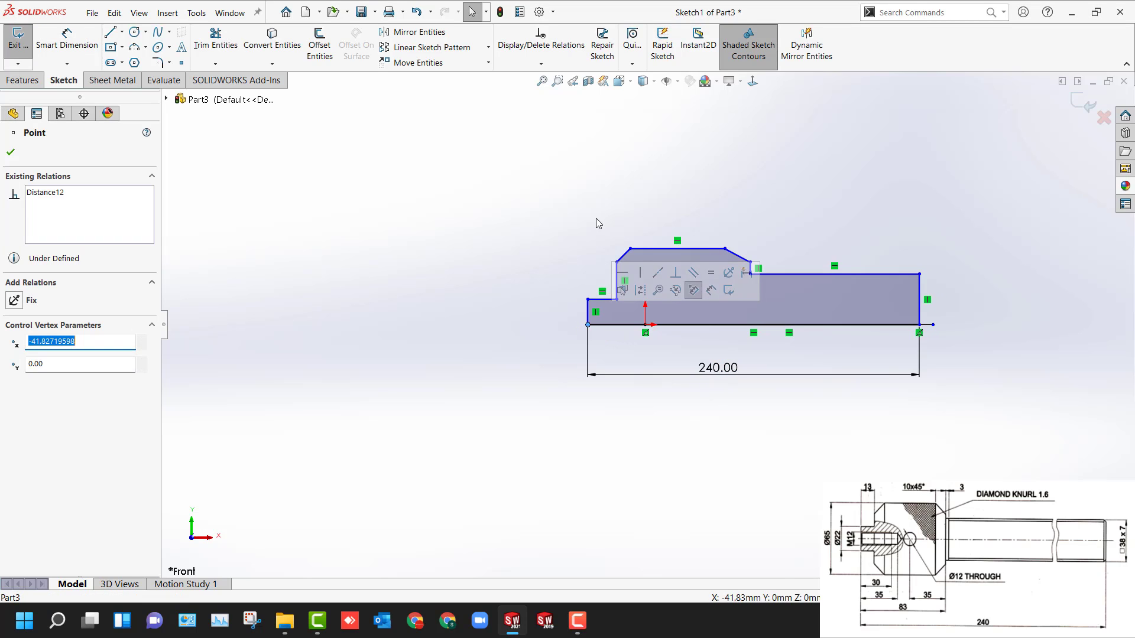
left_click_drag(585, 214, 763, 310)
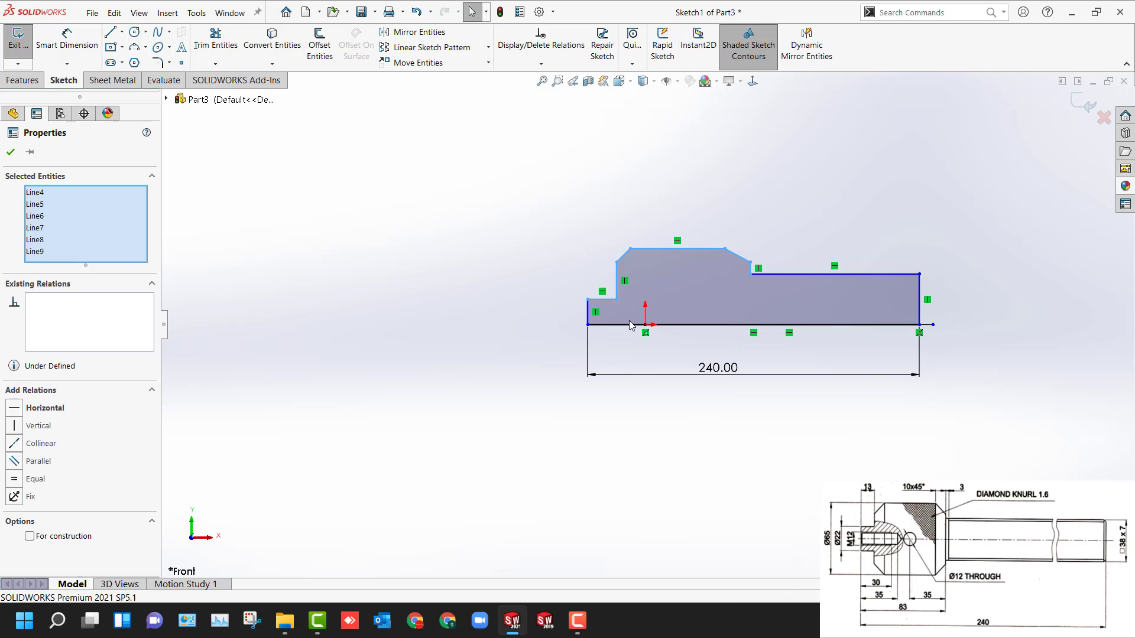
left_click(586, 319)
left_click_drag(587, 319, 592, 311)
left_click_drag(590, 217, 775, 308)
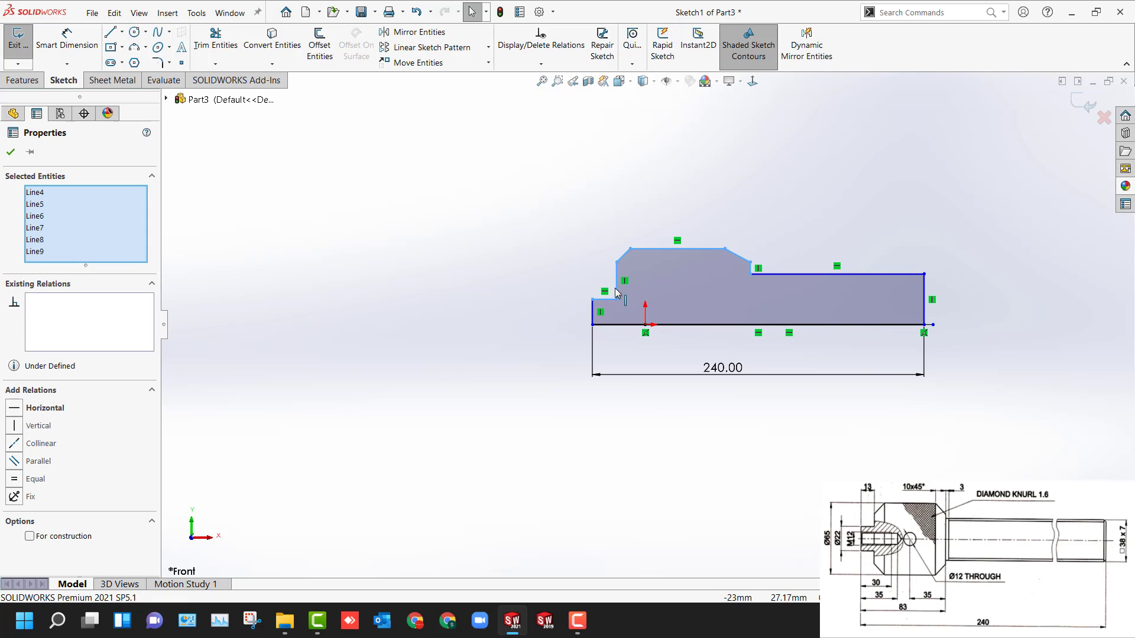
left_click_drag(619, 293, 658, 301)
left_click_drag(585, 312, 665, 330)
Step: Merge the profile's stub-end corner on the centerline with the sketch origin
left_click(666, 325, "ctrl")
left_click(645, 325, "ctrl")
key("Escape")
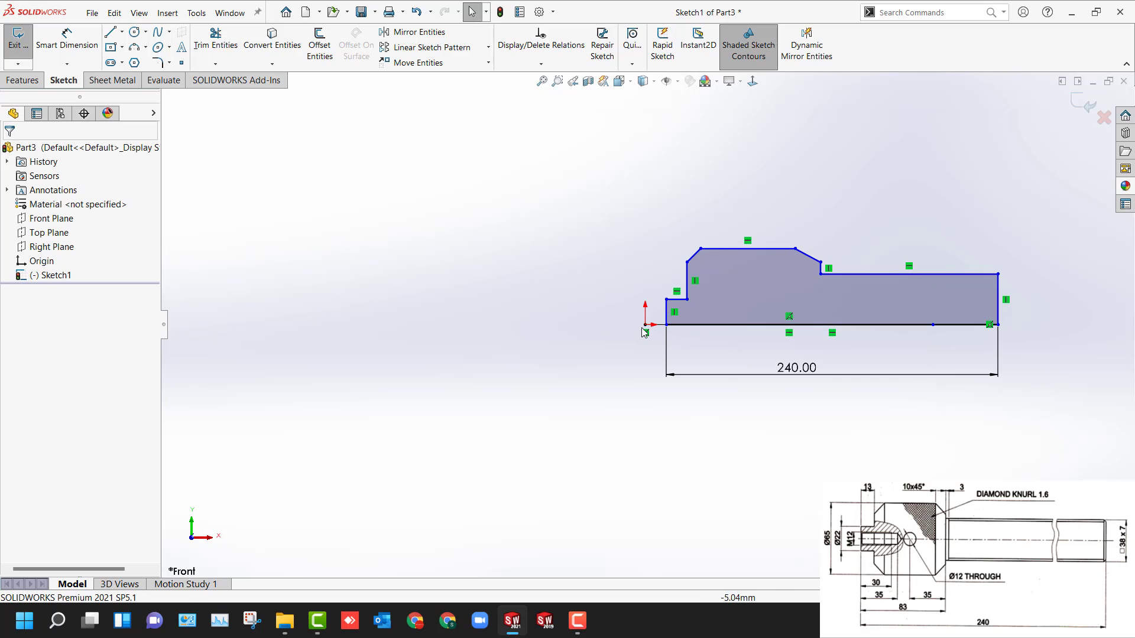
left_click(666, 324)
left_click(645, 324, "ctrl")
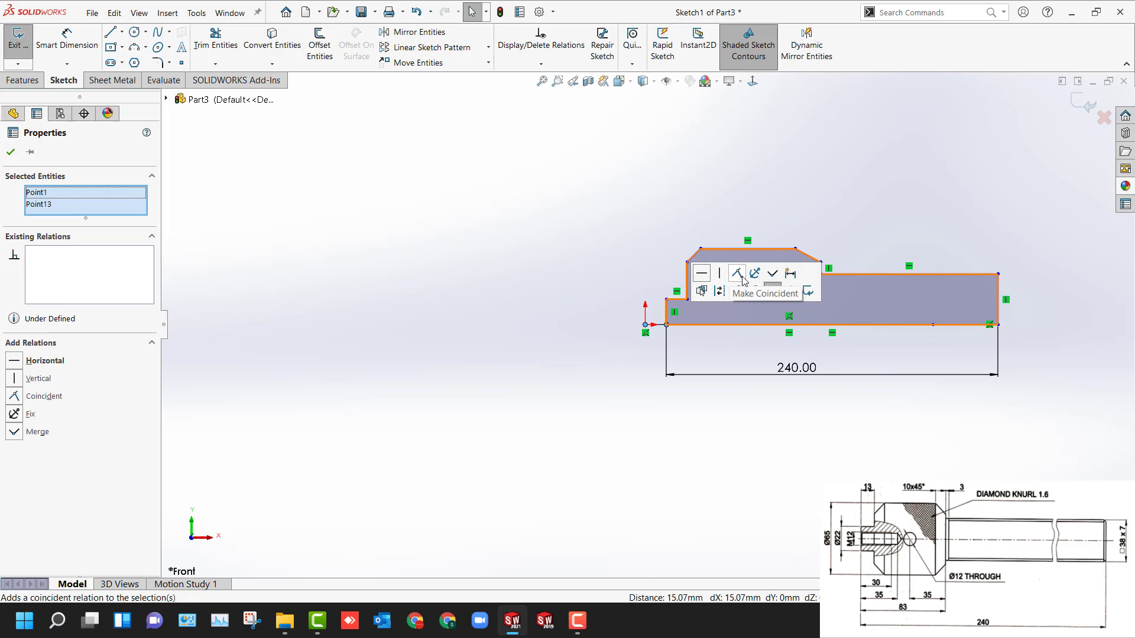
left_click(767, 268)
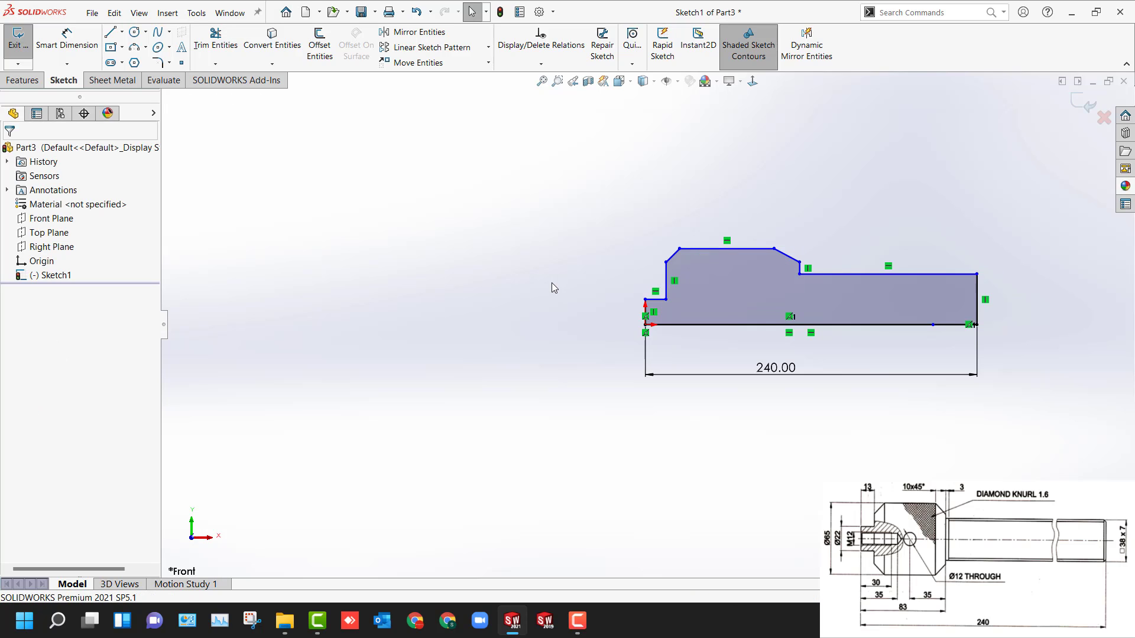
Step: Dimension the distance from the stub end to the head's shaft-side shoulder as 83 mm
key("d")
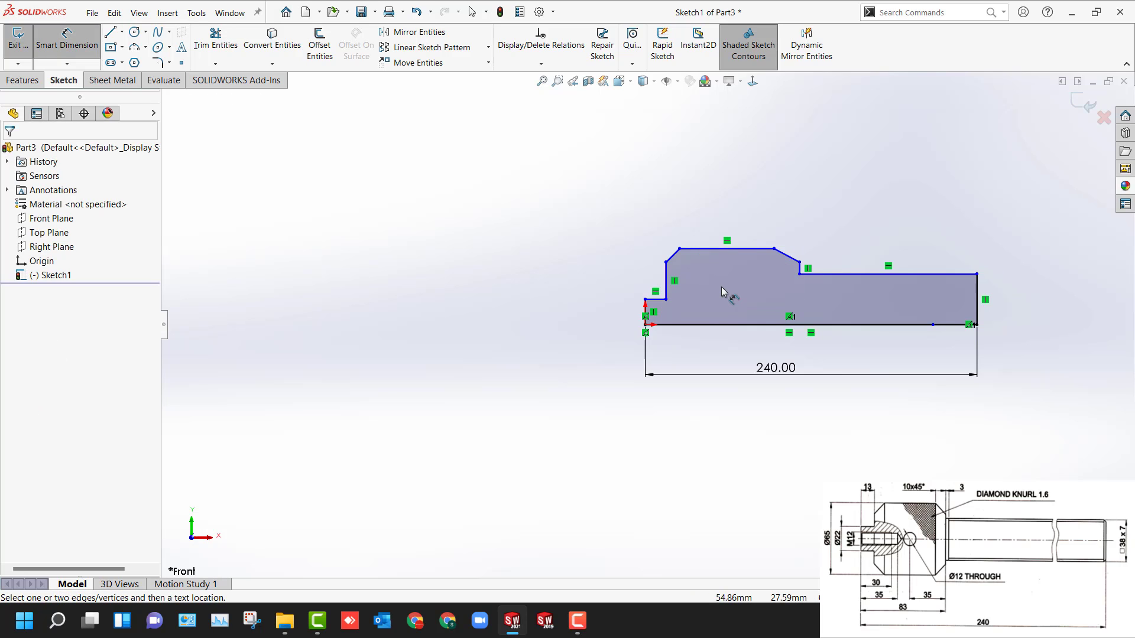
left_click(799, 268)
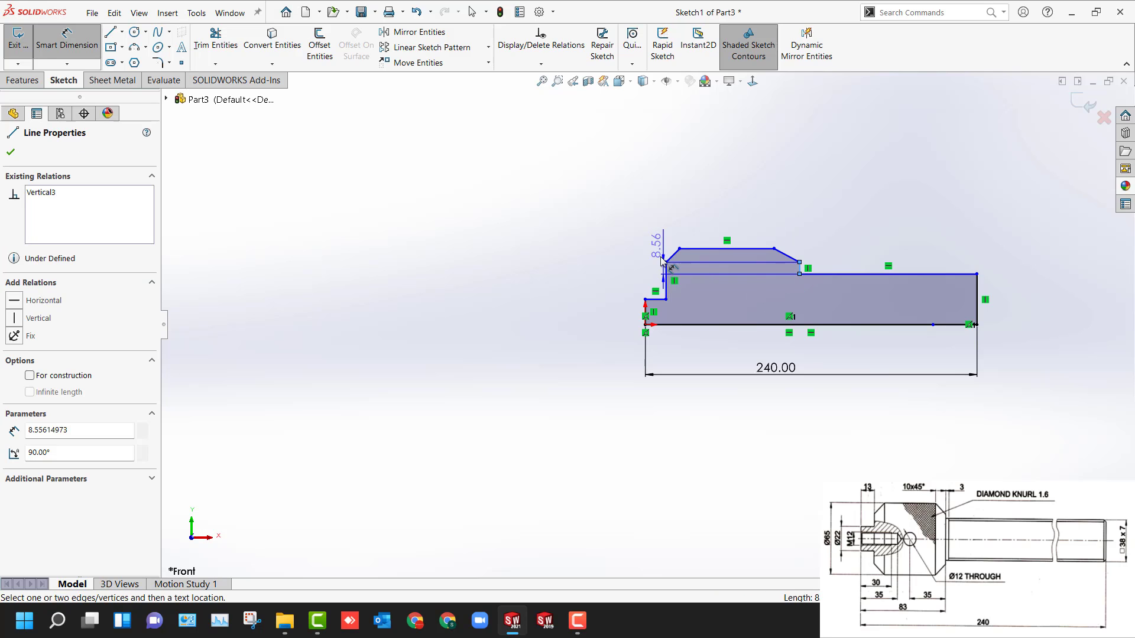
left_click(645, 310)
left_click(703, 204)
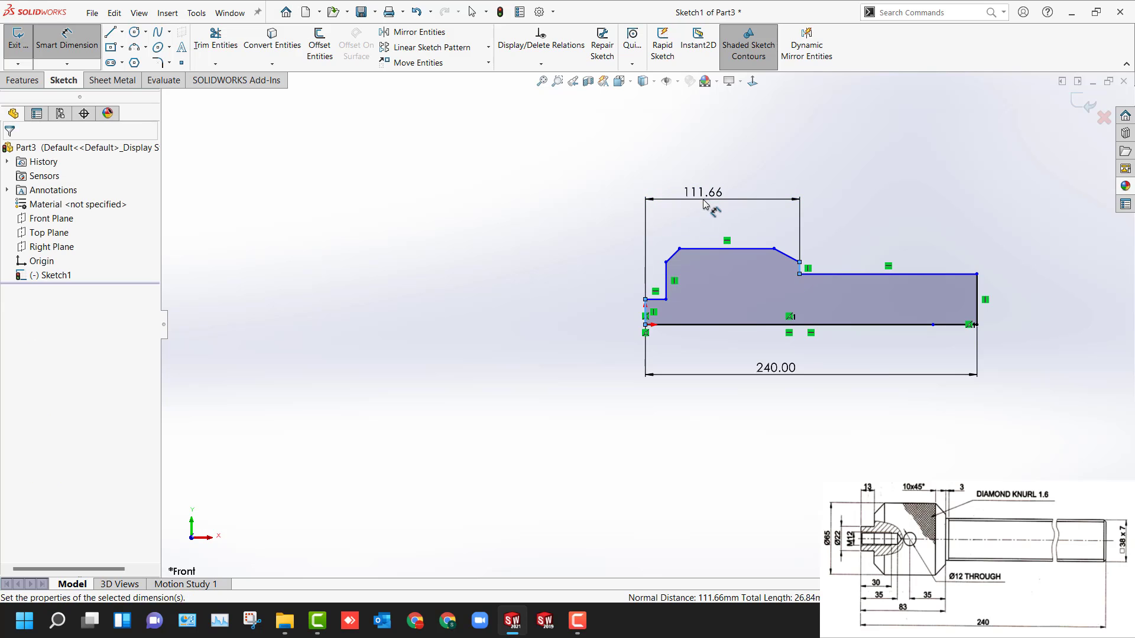
type("83")
key("Return")
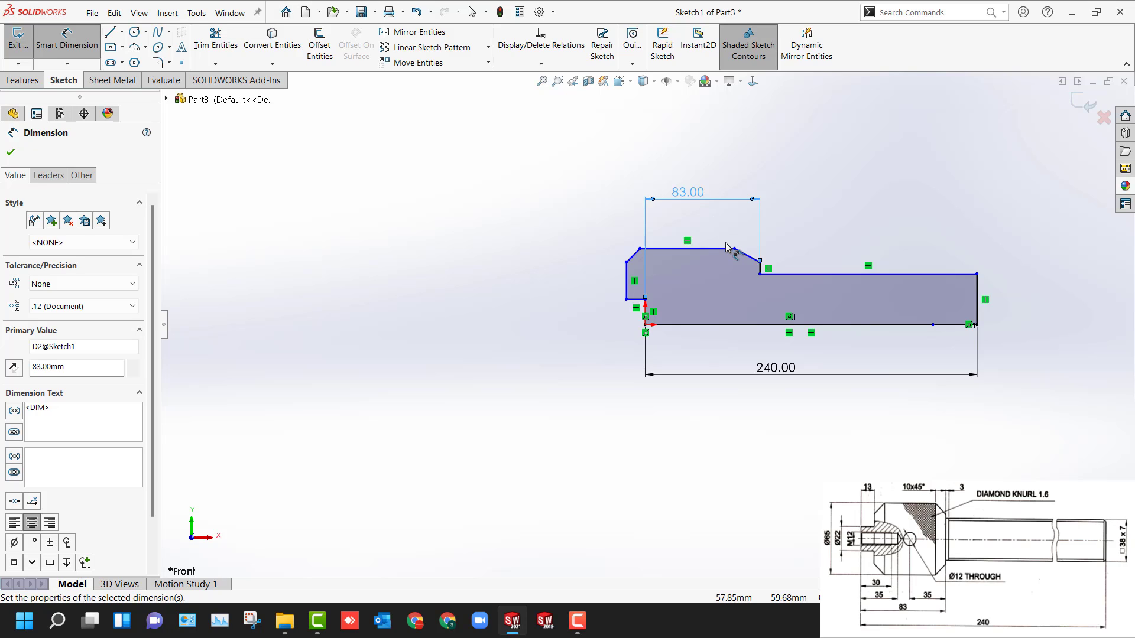
key("Escape")
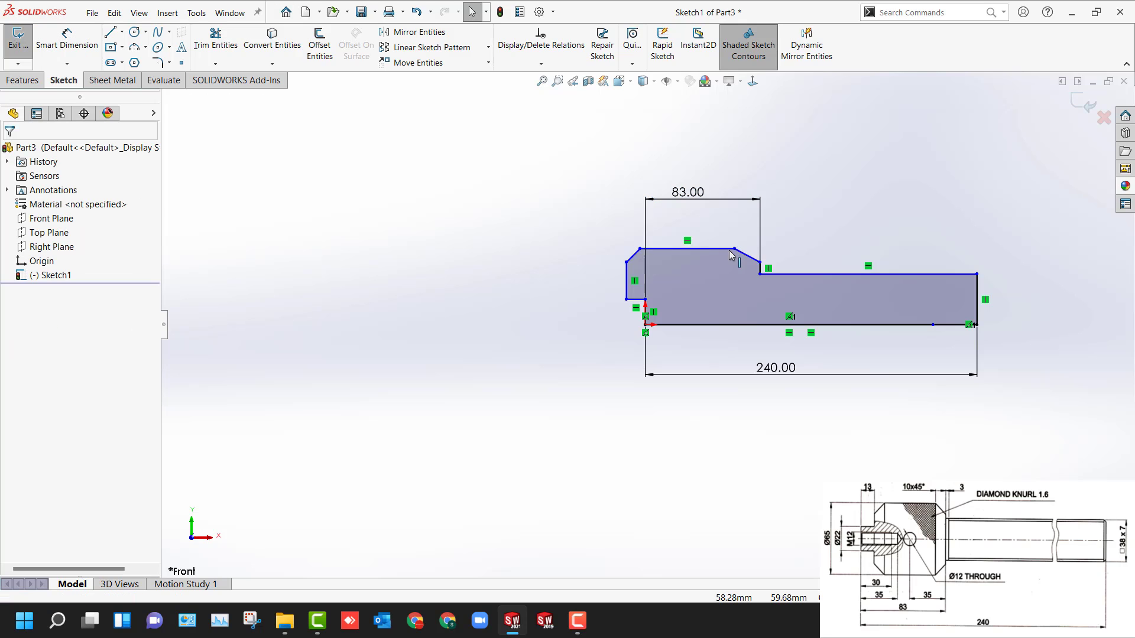
Step: Move the head's stub-side face back to the right of the stub end and dimension the stub length as 13 mm
left_click_drag(571, 212, 748, 288)
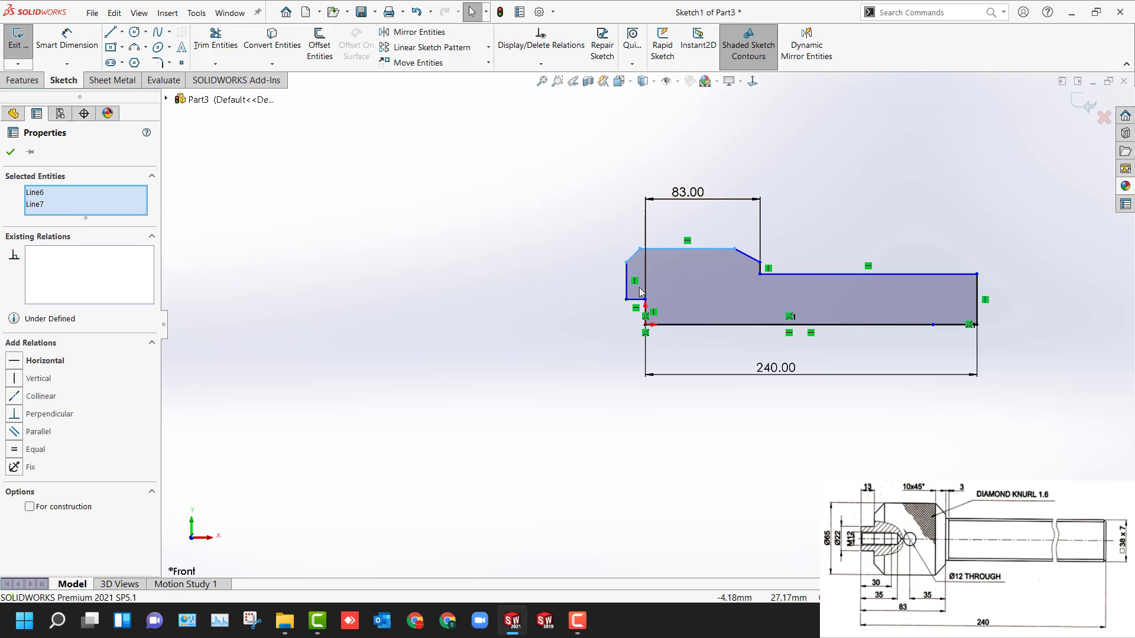
left_click_drag(628, 272, 670, 277)
key("d")
left_click(669, 283)
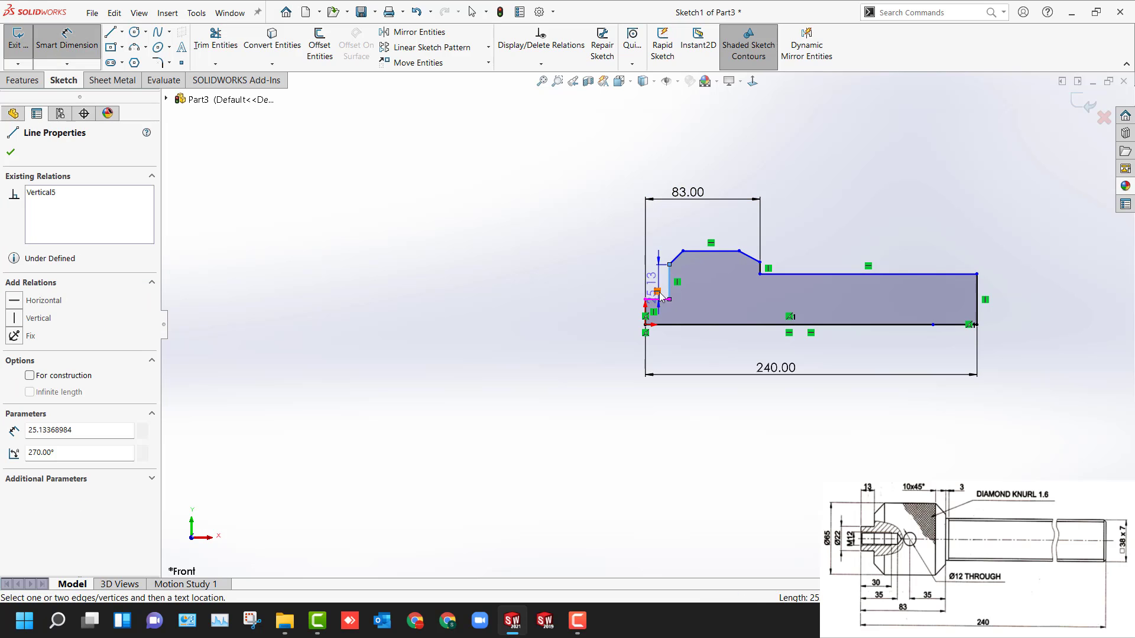
left_click(645, 298)
left_click(627, 289)
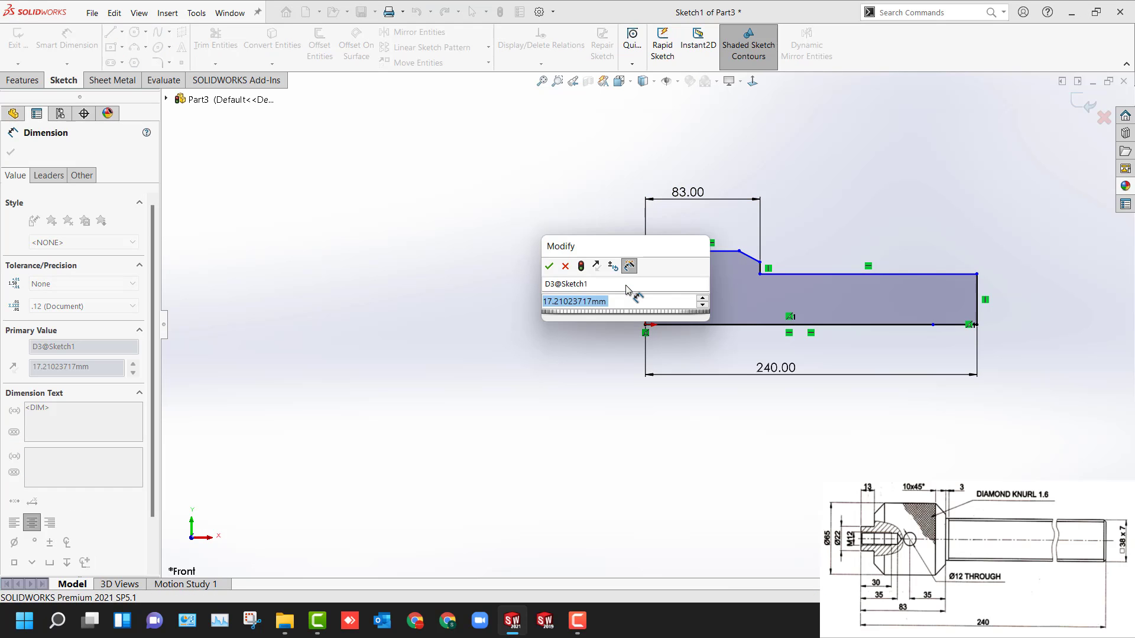
type("13")
key("Return")
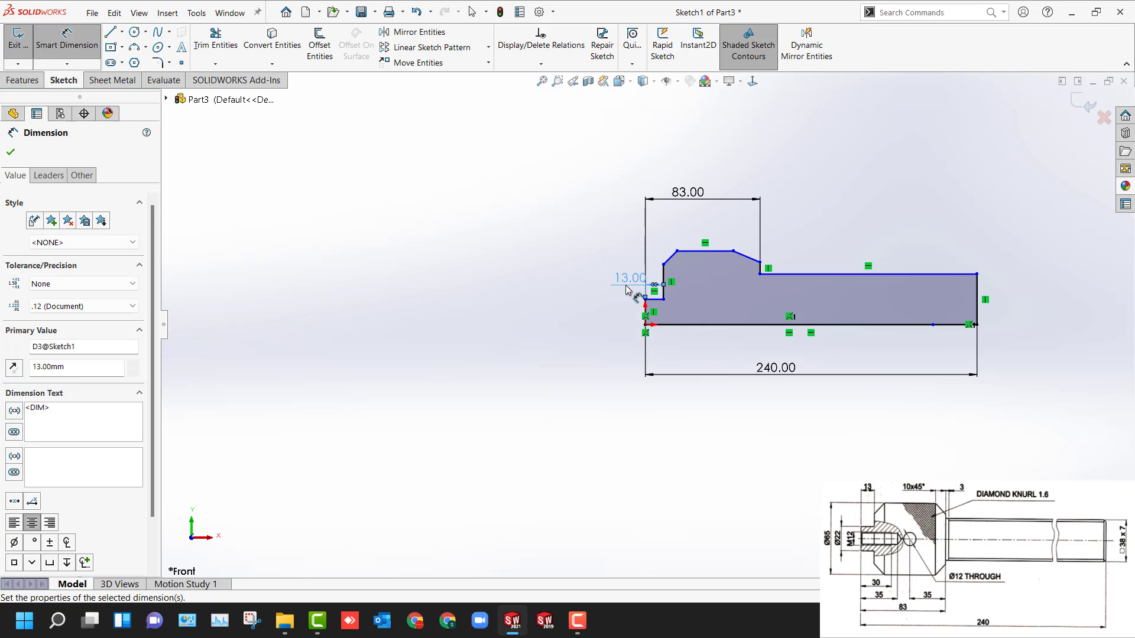
key("Escape")
Step: Convert the profile's axis line to construction geometry and dimension the head diameter about it as 65 mm
left_click(723, 323)
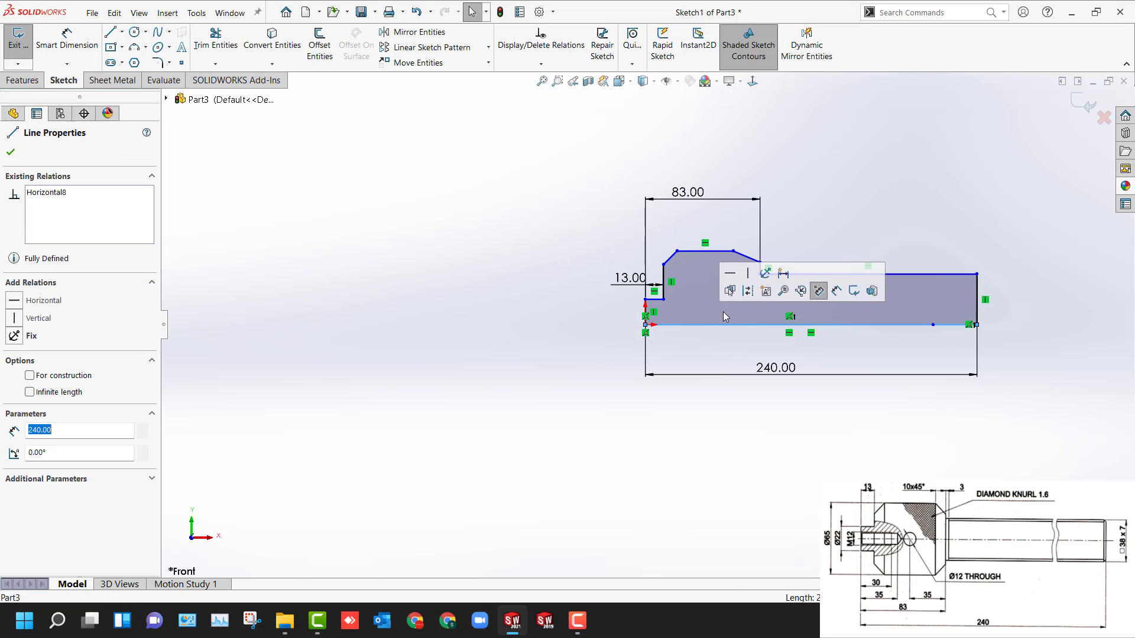
left_click(748, 292)
key("d")
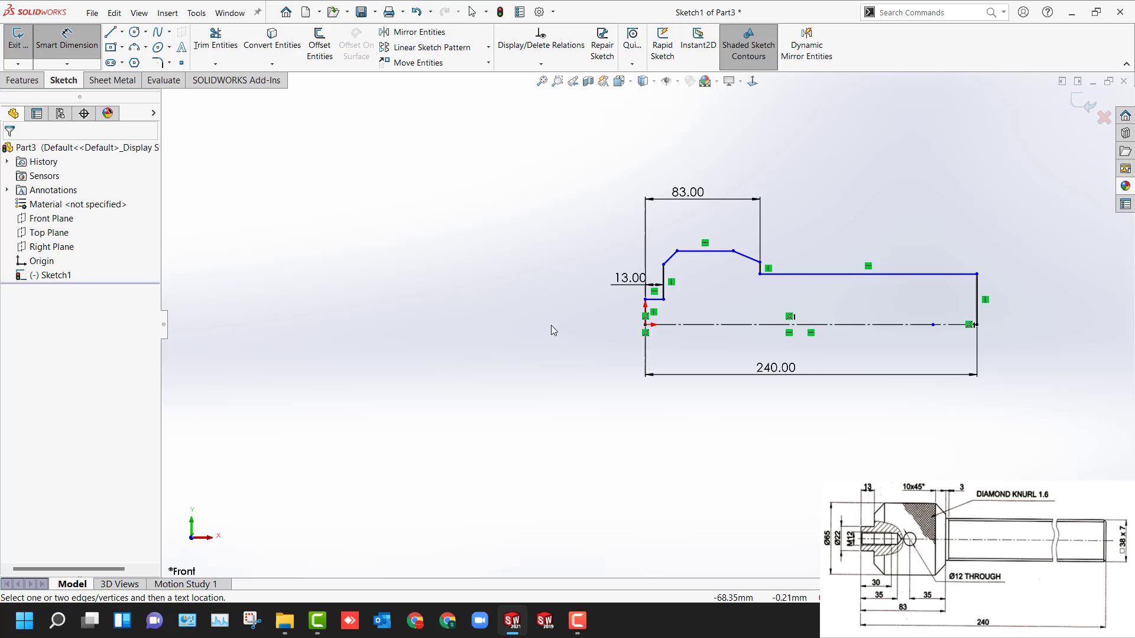
left_click(696, 255)
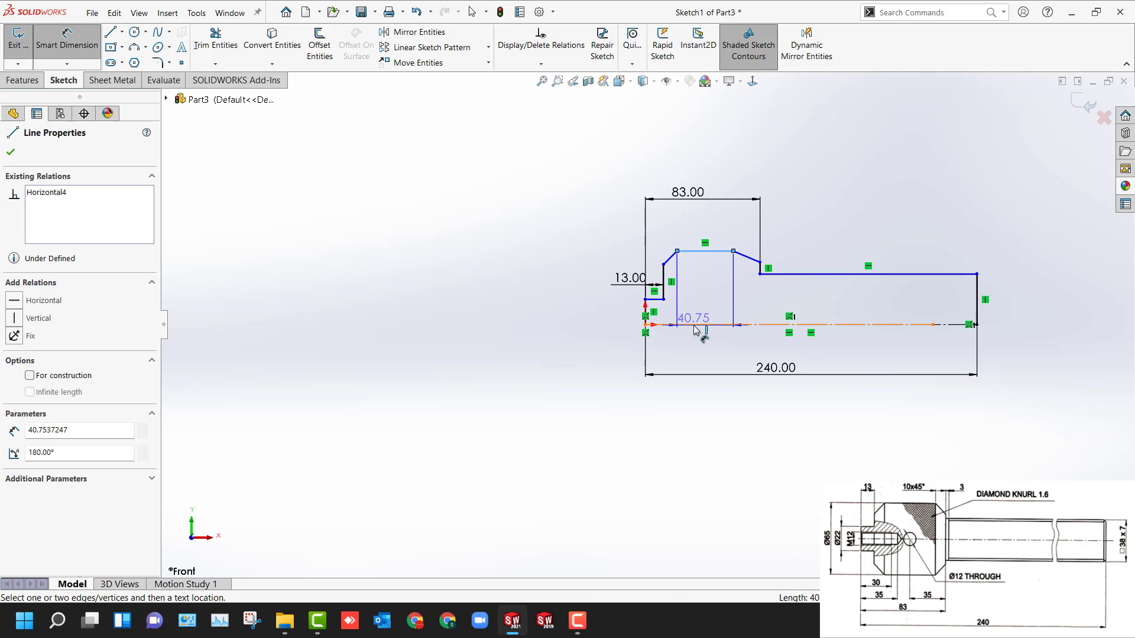
left_click(684, 325)
left_click(609, 359)
type("65")
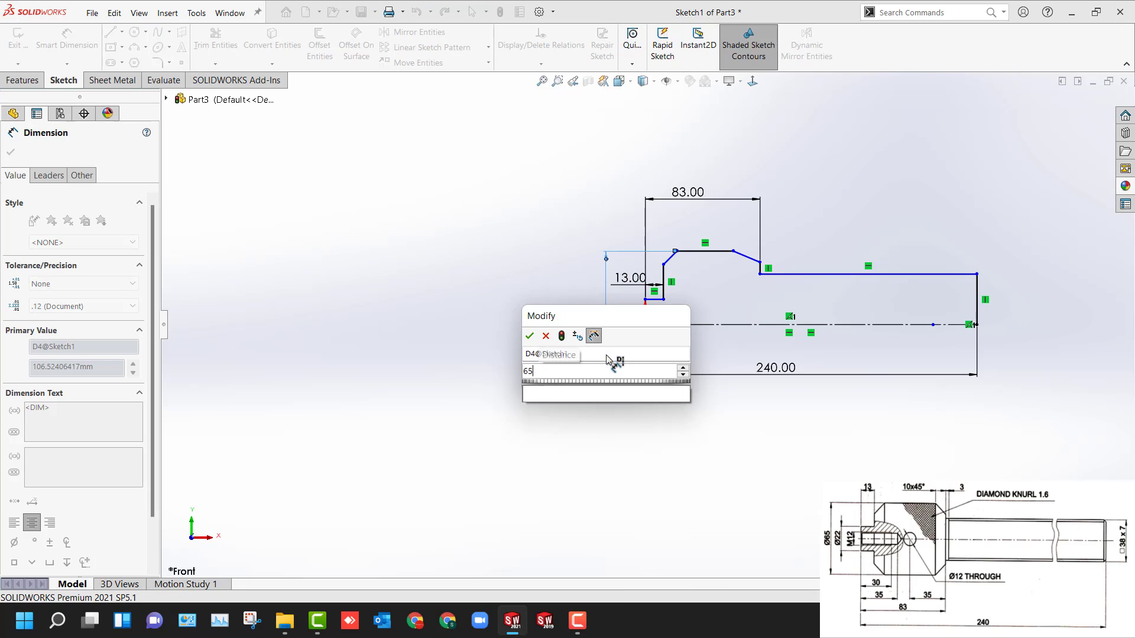
key("Return")
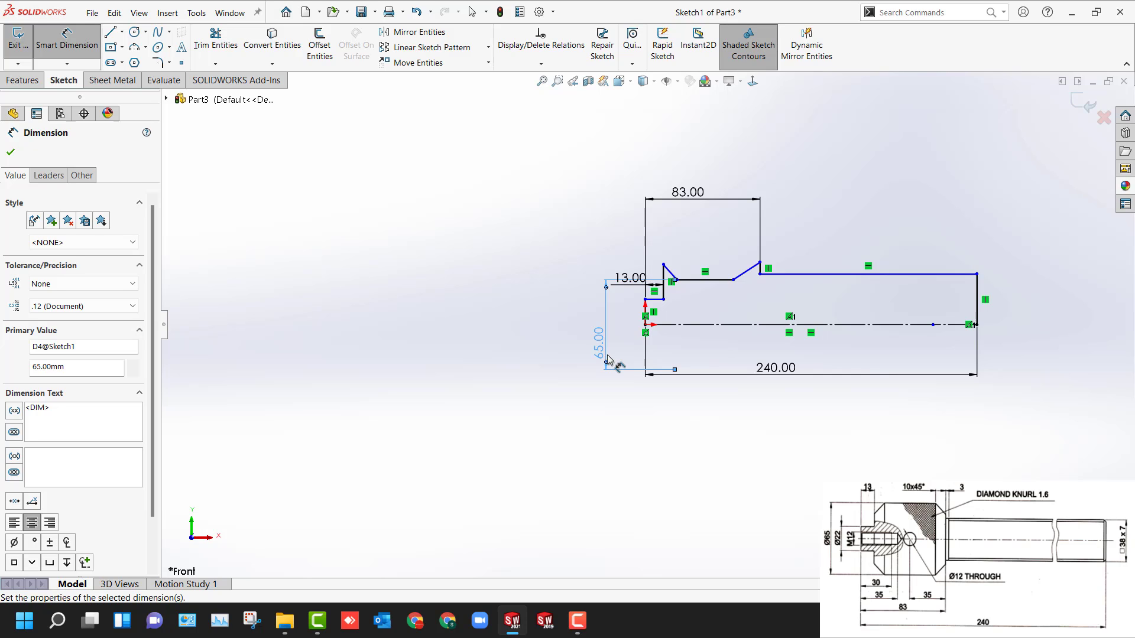
Step: Dimension the stub diameter about the centerline as 22 mm
left_click(654, 299)
left_click(650, 324)
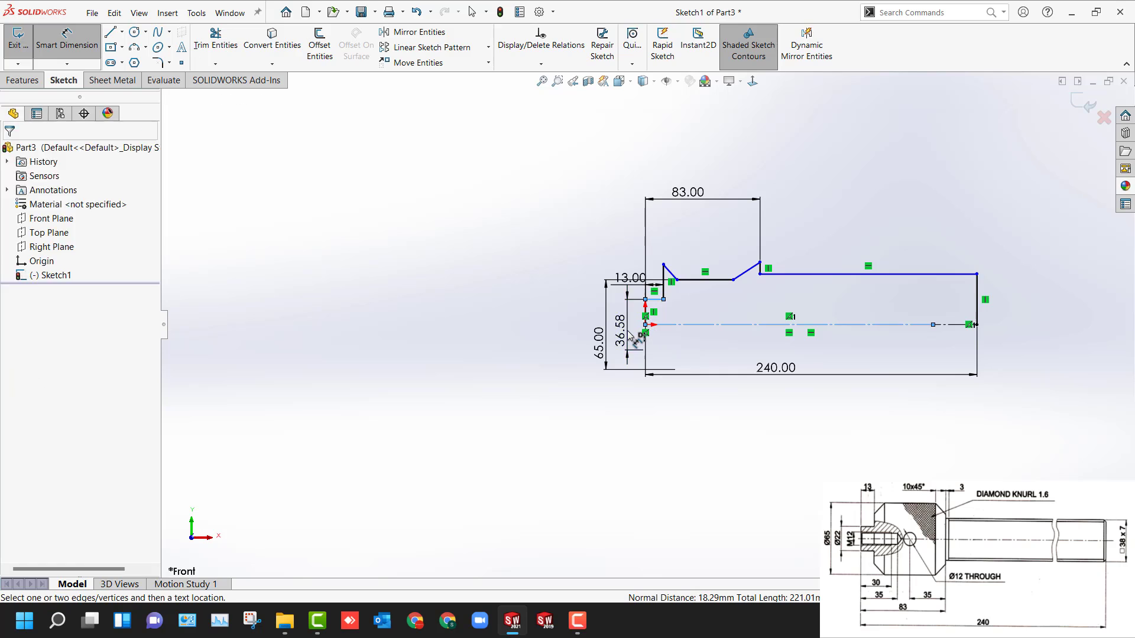
left_click(630, 337)
type("22")
key("Return")
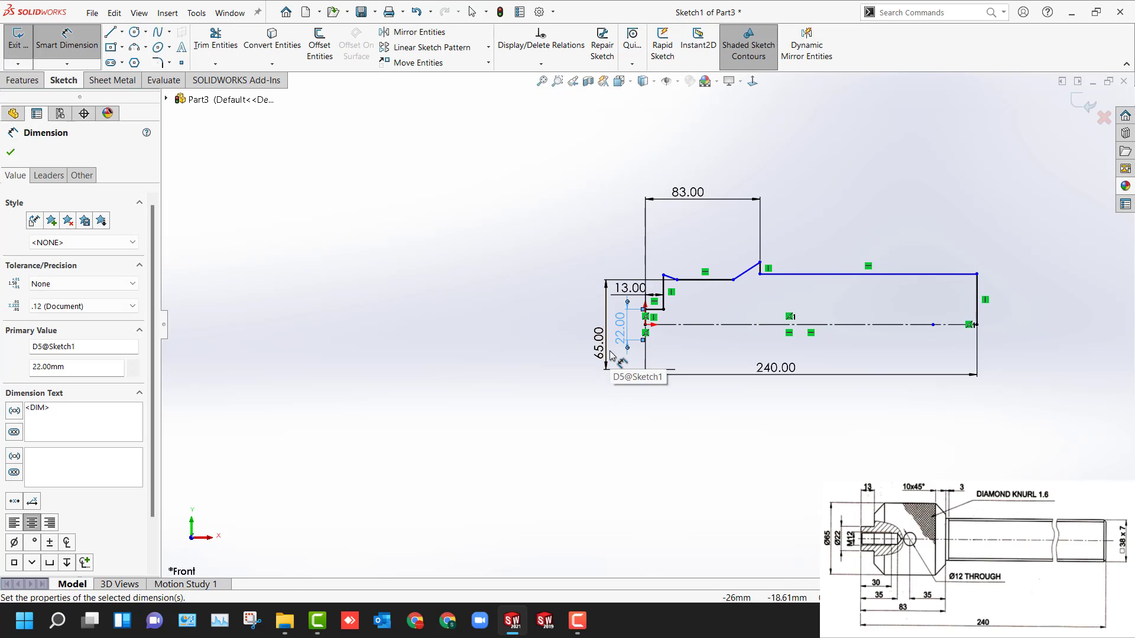
left_click(663, 308)
key("Escape")
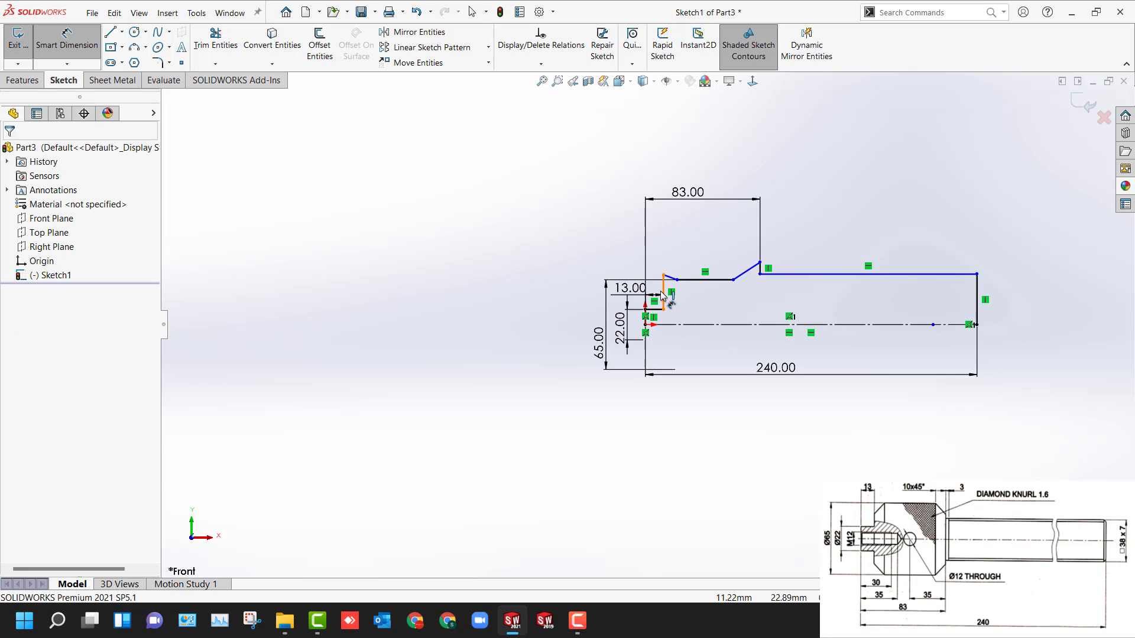
Step: Move both outer chamfer corners of the head below its top line and lower the shaft's outer line
key("Escape")
left_click_drag(663, 275, 662, 290)
key("Escape")
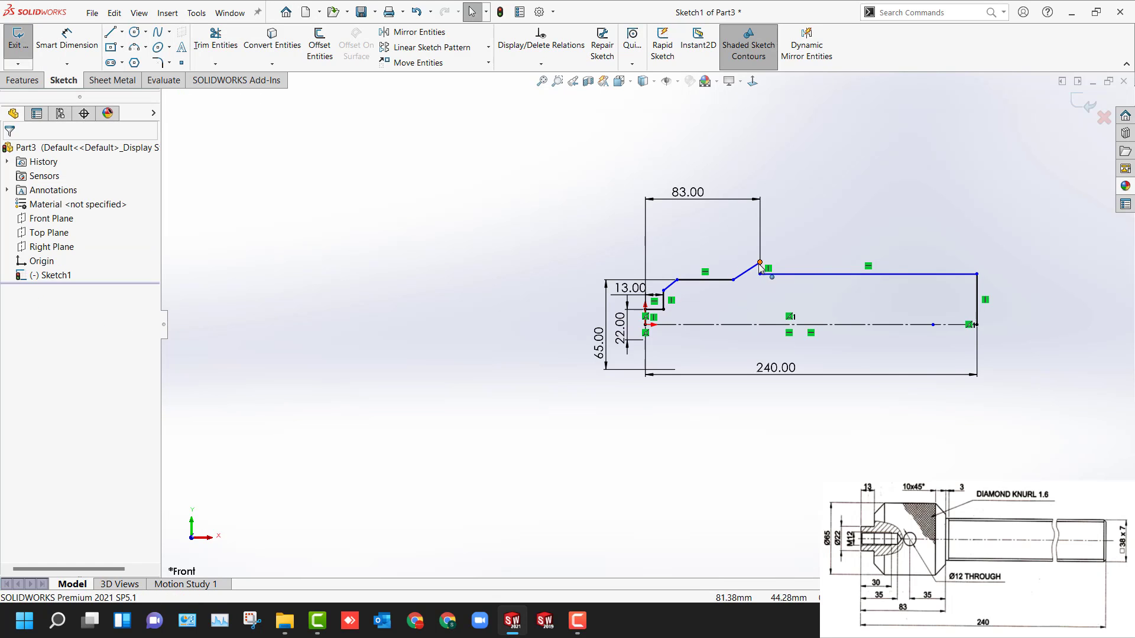
left_click_drag(760, 262, 781, 302)
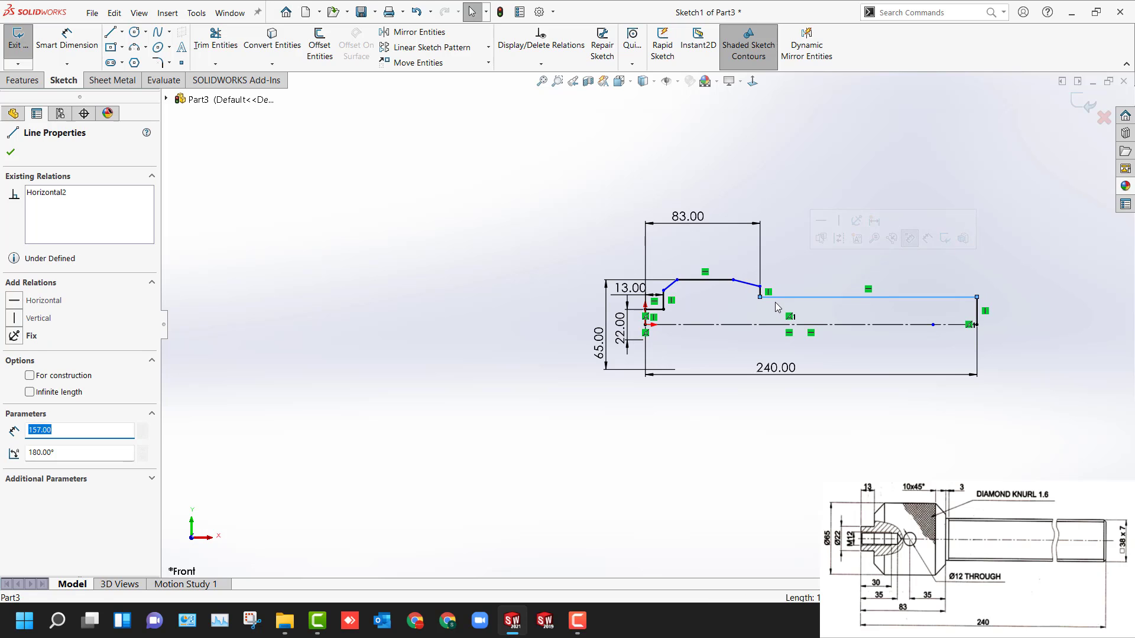
Step: Dimension the shaft diameter about the centerline as 38 mm
key("d")
left_click(804, 298)
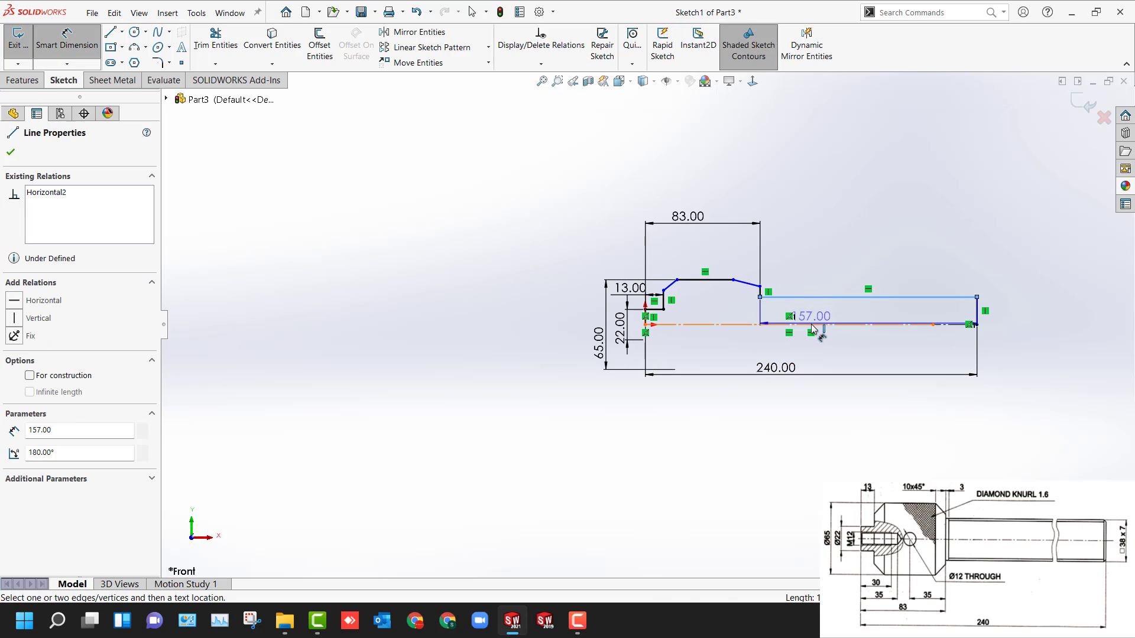
left_click(814, 324)
left_click(1023, 351)
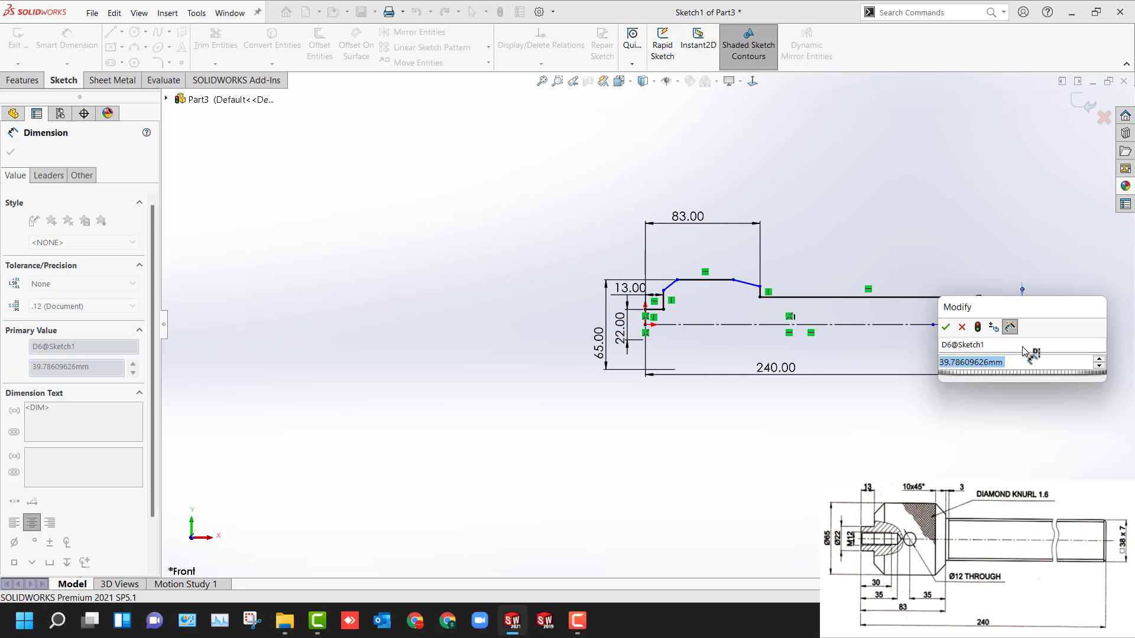
type("38")
key("Return")
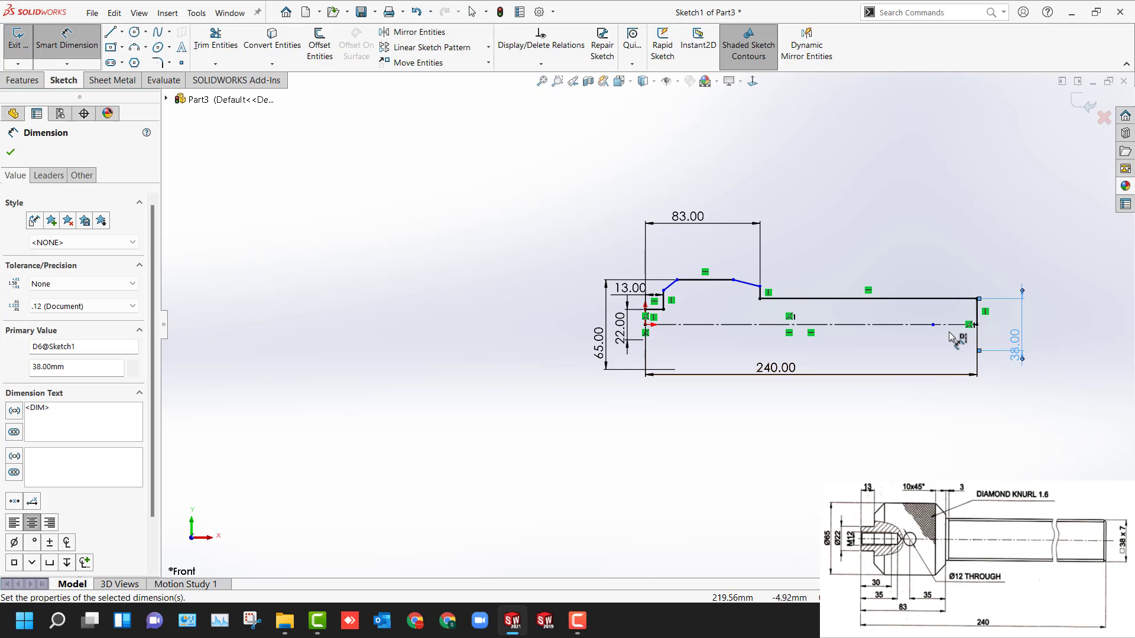
left_click(734, 280)
key("Escape")
right_click_drag(746, 326, 745, 310)
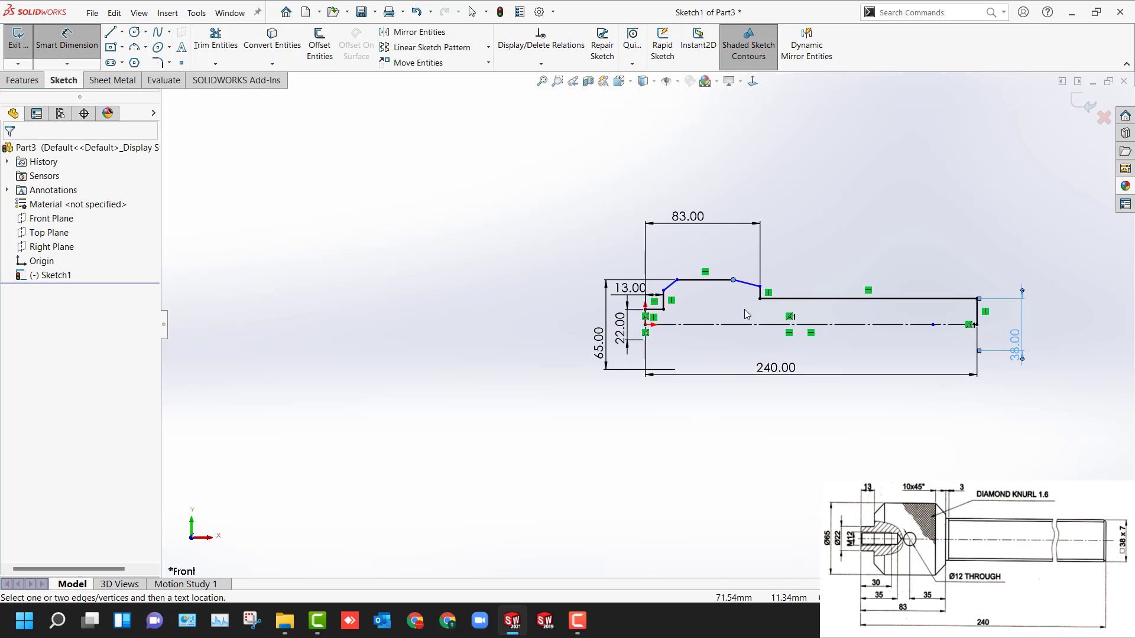
left_click(760, 293)
key("Escape")
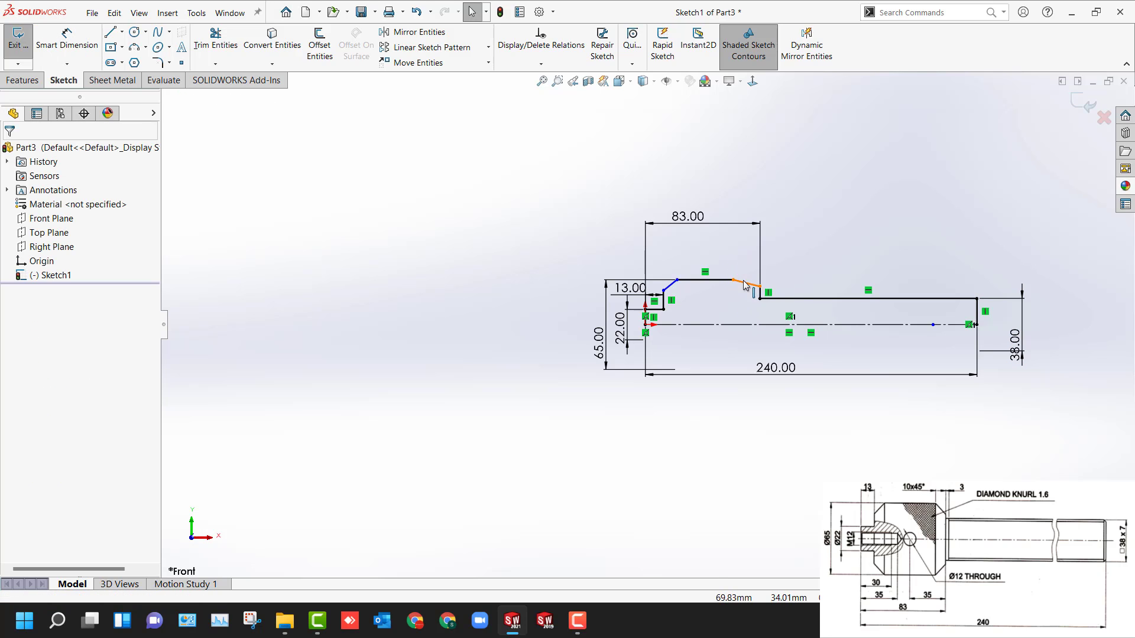
Step: Dimension the horizontal length of the head's shaft-side chamfer as 10 mm
key("Return")
left_click(760, 292)
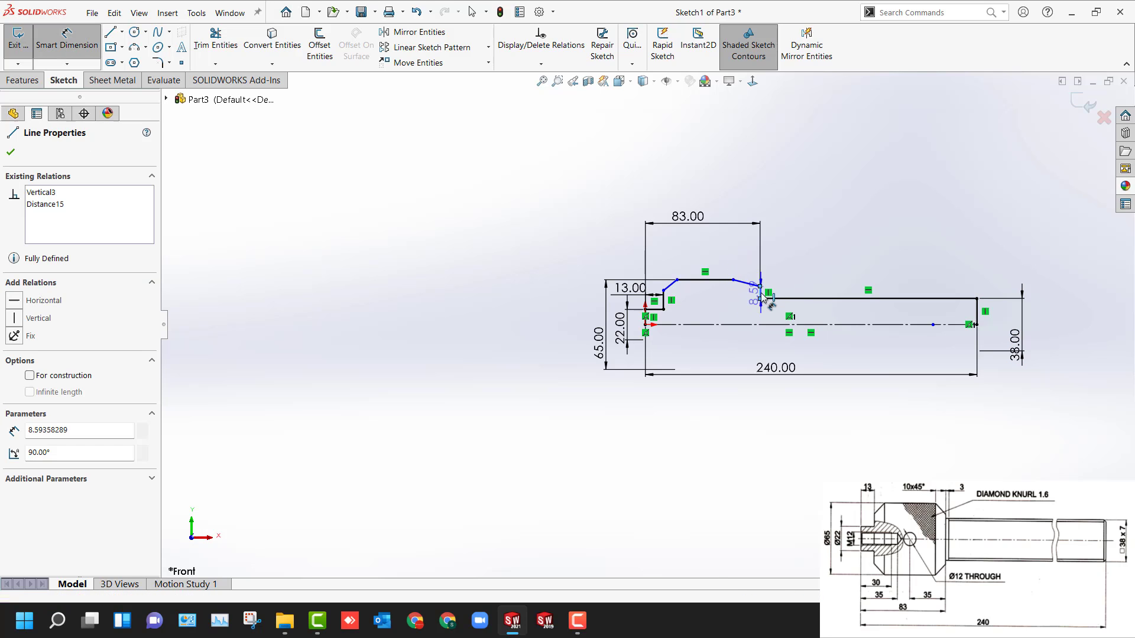
left_click(732, 280)
left_click(746, 236)
type("10")
key("Return")
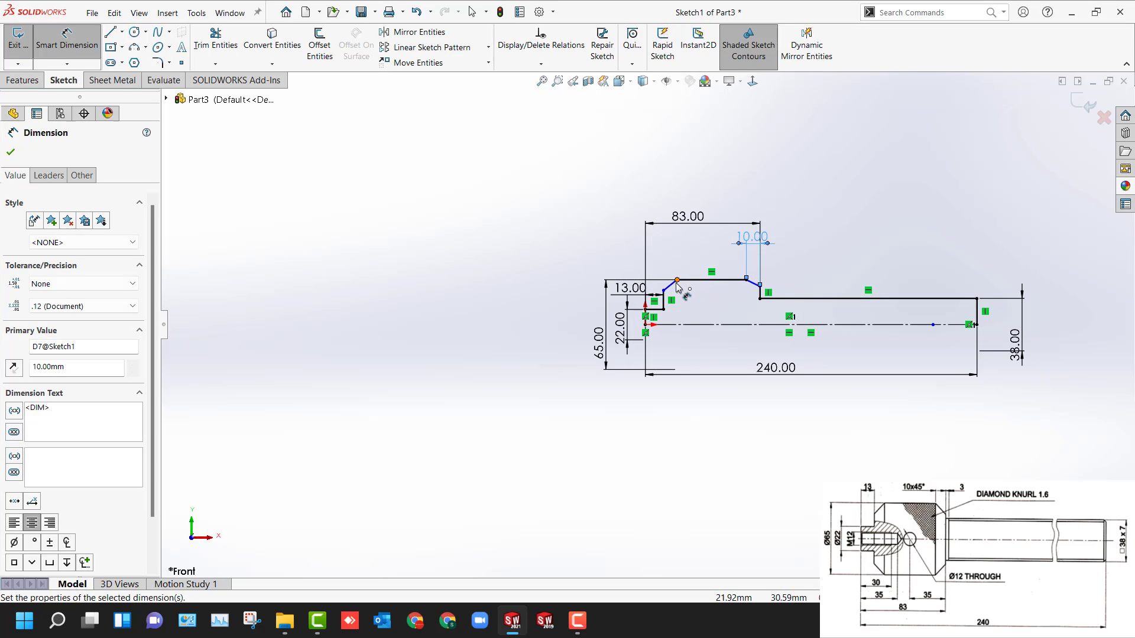
Step: Dimension the horizontal length of the head's stub-side chamfer as 10 mm
left_click(677, 280)
left_click(663, 290)
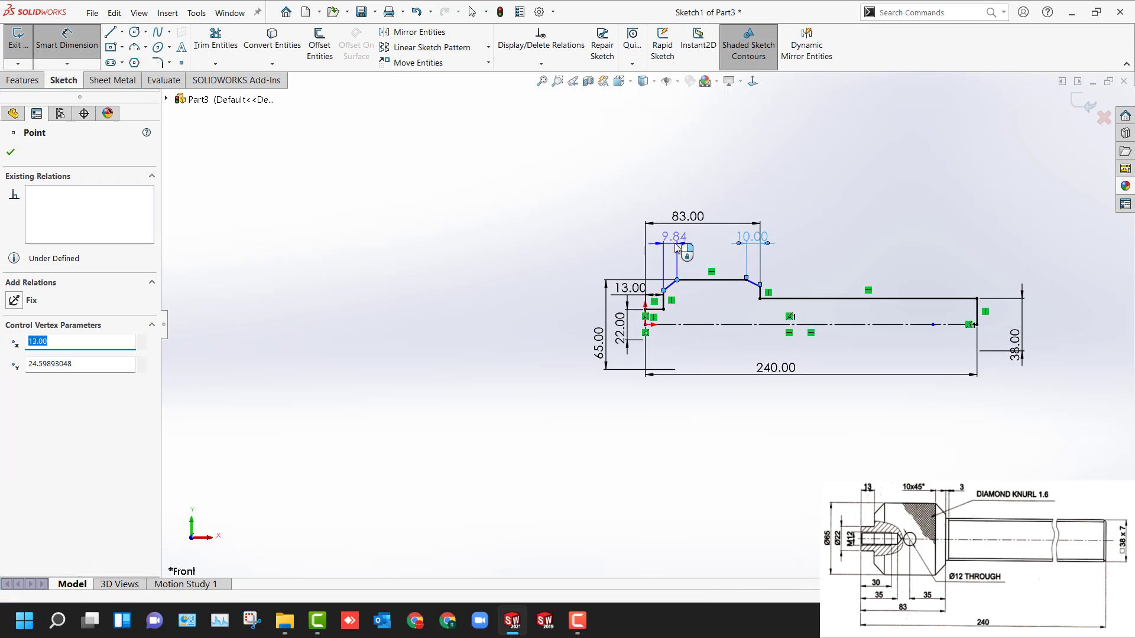
left_click(675, 247)
type("10")
key("Return")
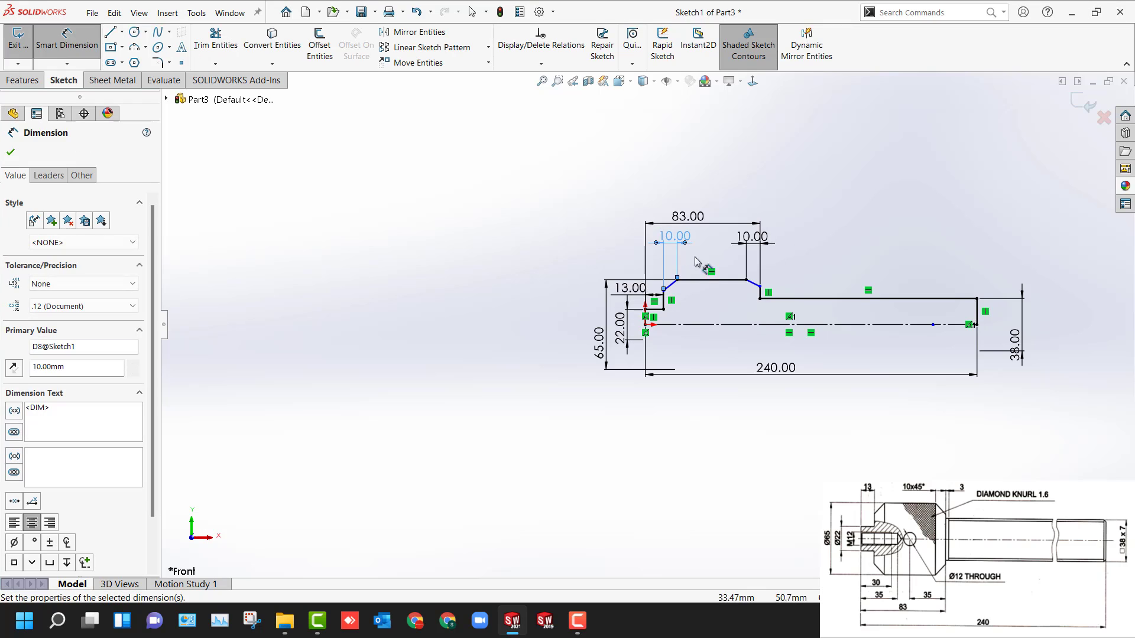
Step: Dimension the angle between the head's top line and its shaft-side chamfer as 45°
left_click(733, 279)
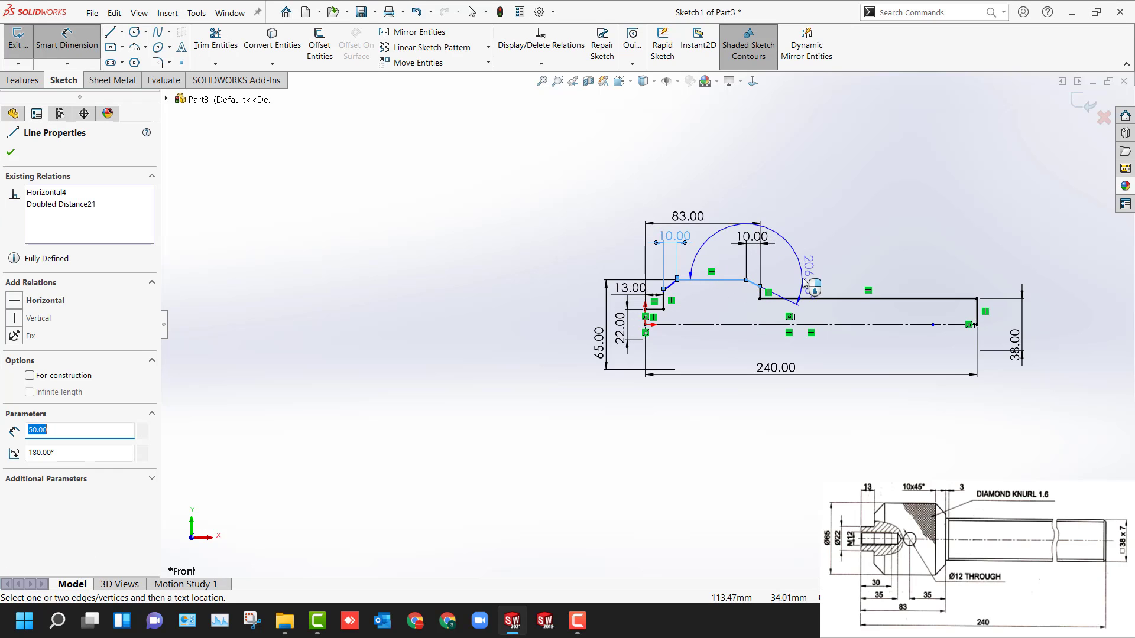
left_click(781, 289)
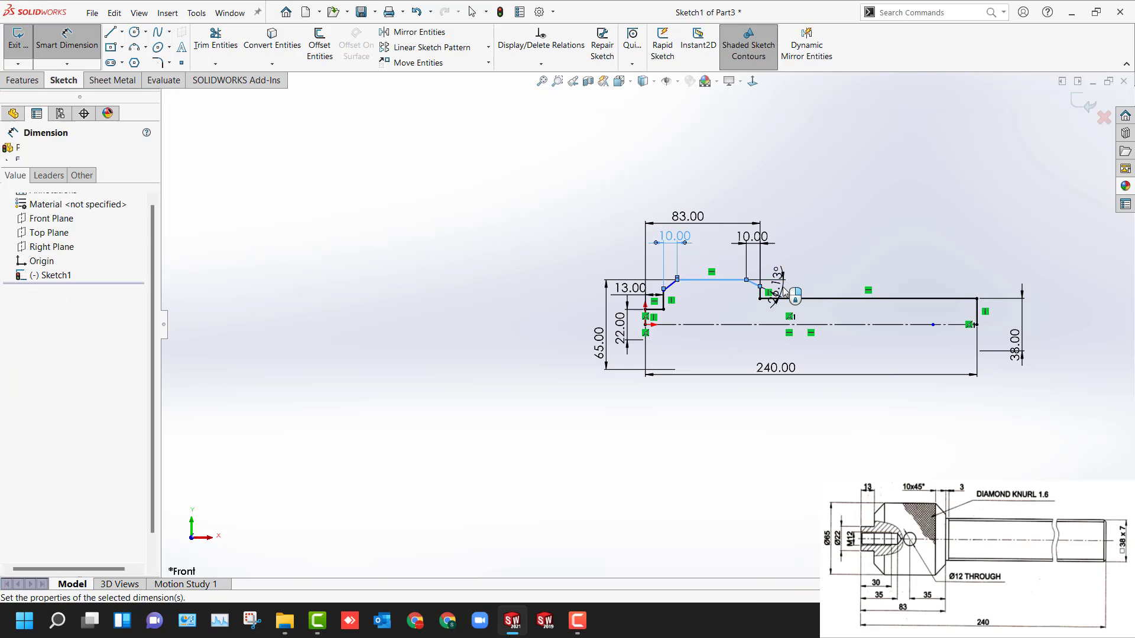
type("45")
key("Return")
Step: Dimension the angle of the head's stub-side chamfer as 45° and finish dimensioning
left_click(677, 281)
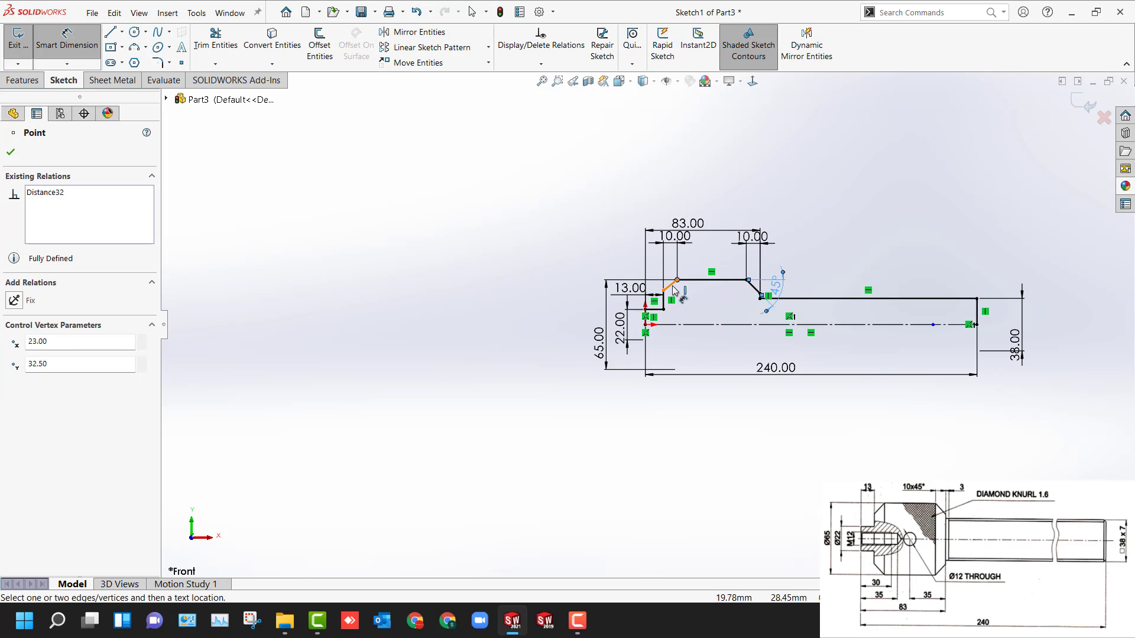
left_click(669, 286)
left_click(647, 283)
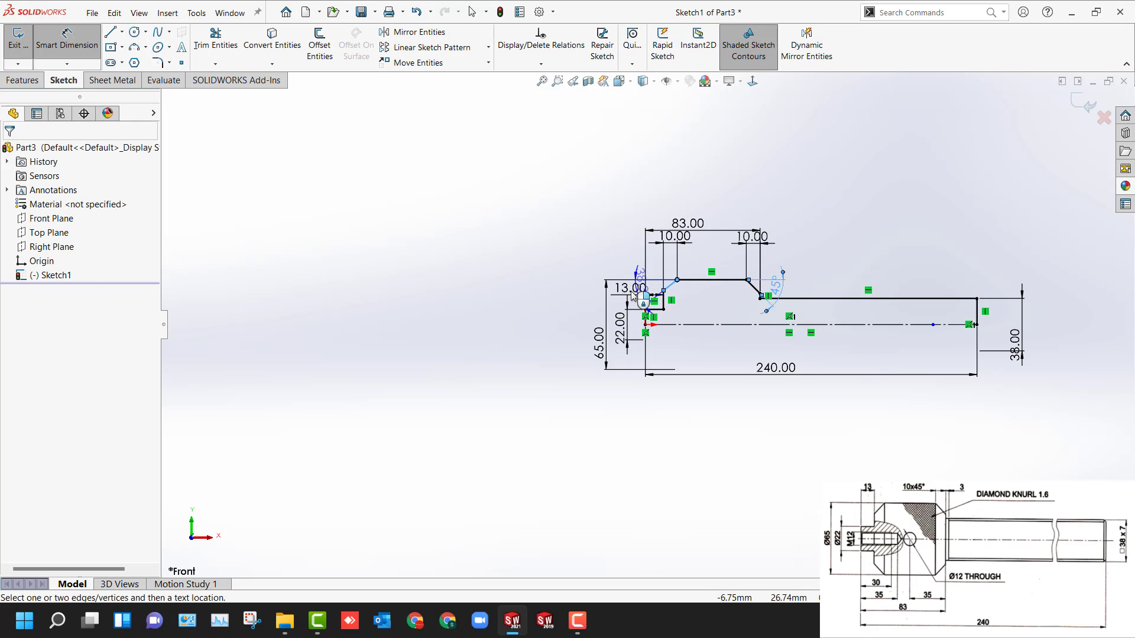
left_click(631, 293)
type("45")
key("Return")
key("Escape")
key("Escape")
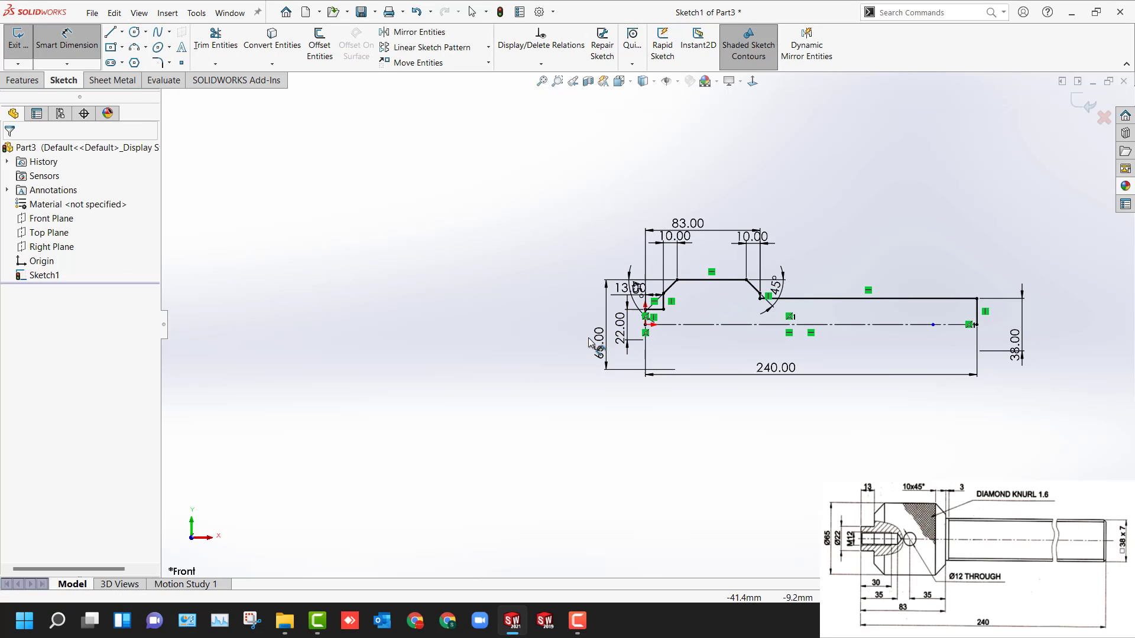
Step: Reposition the stub-side chamfer's 45° dimension clear of the 13 mm dimension
scroll(653, 302, "down", 3)
left_click_drag(672, 270, 674, 239)
scroll(648, 323, "up", 3)
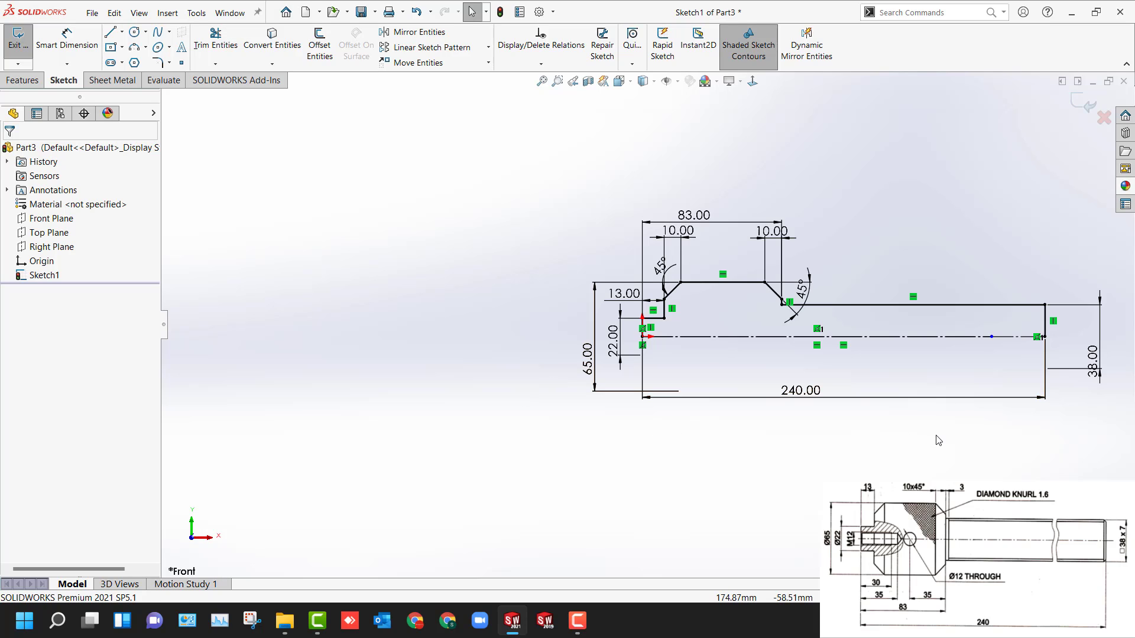
key("z")
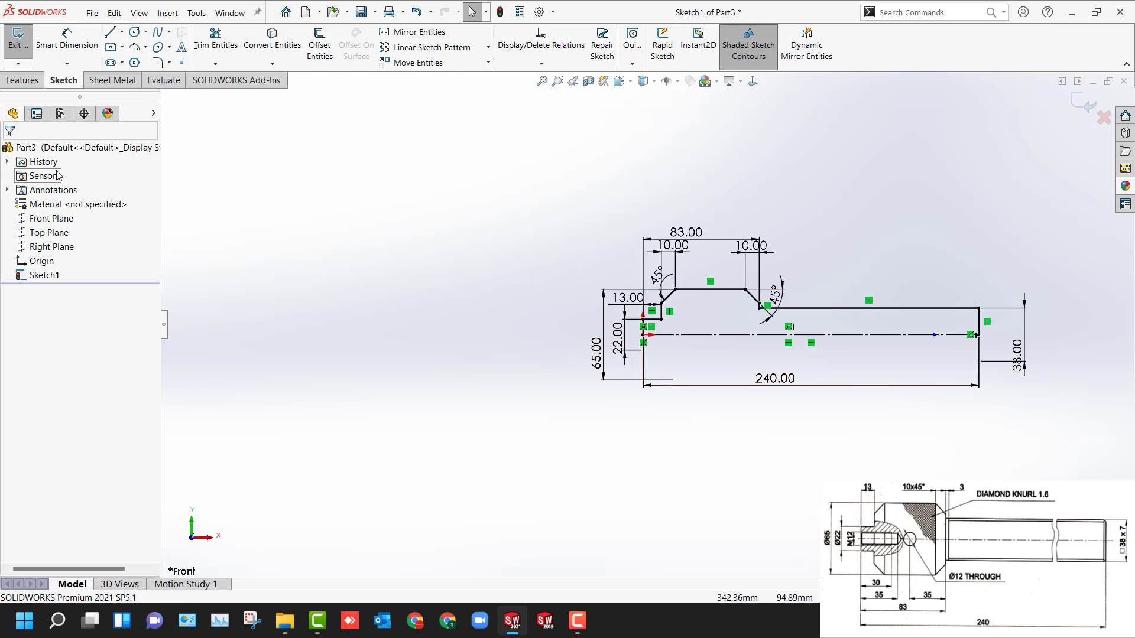
Step: Revolve the profile 360° about the centerline as a solid, with the thin feature off and the open sketch closed automatically
left_click(23, 80)
left_click(66, 44)
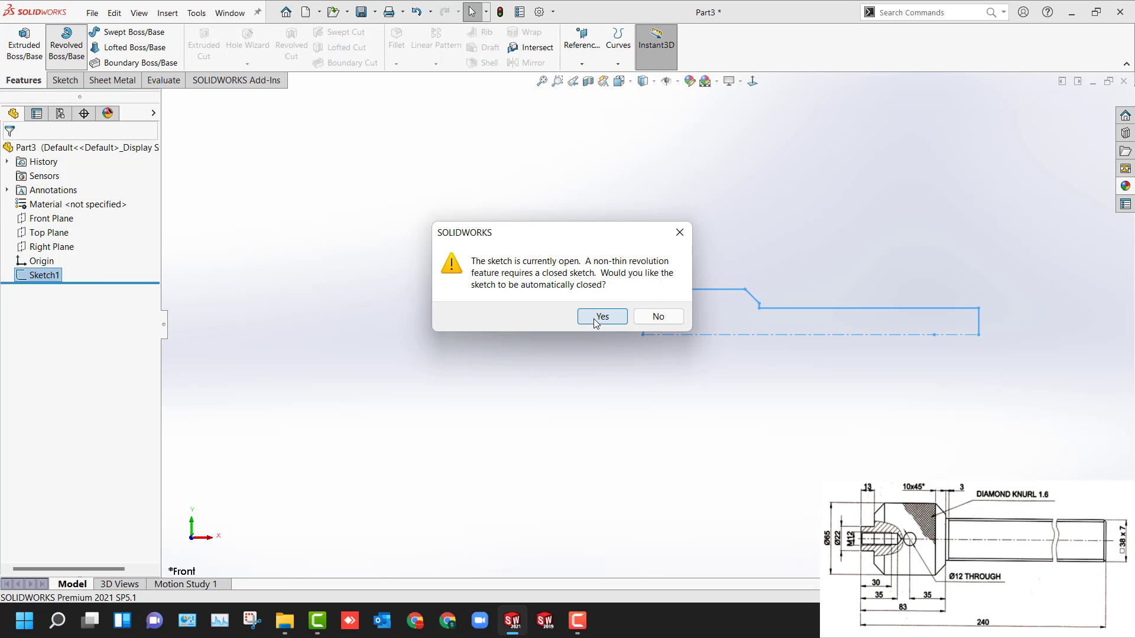
left_click(650, 323)
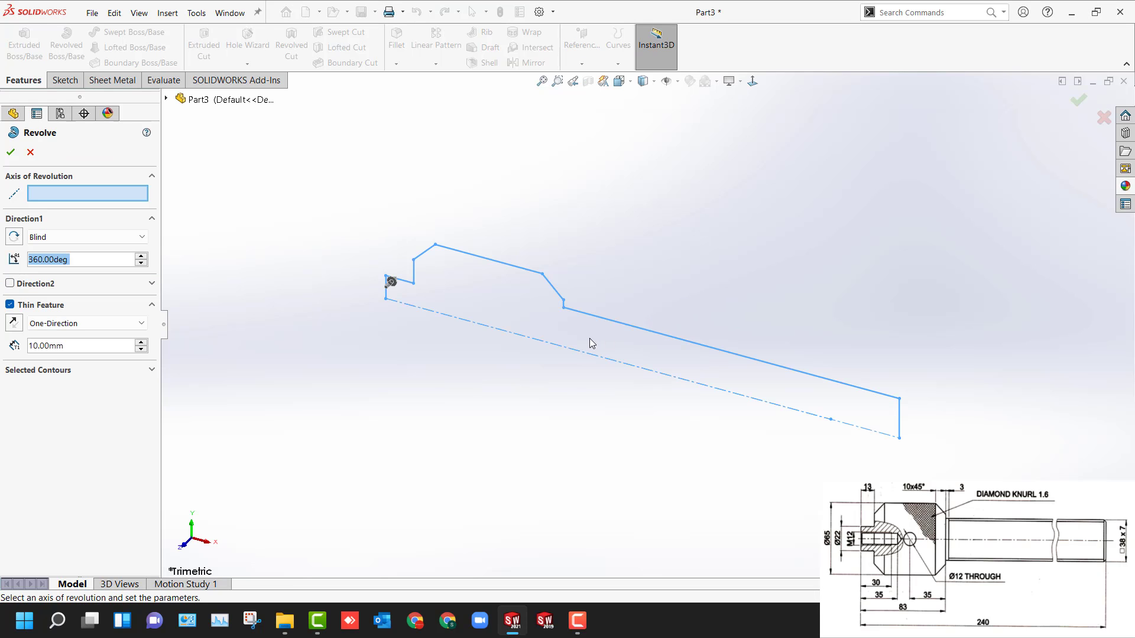
left_click(588, 359)
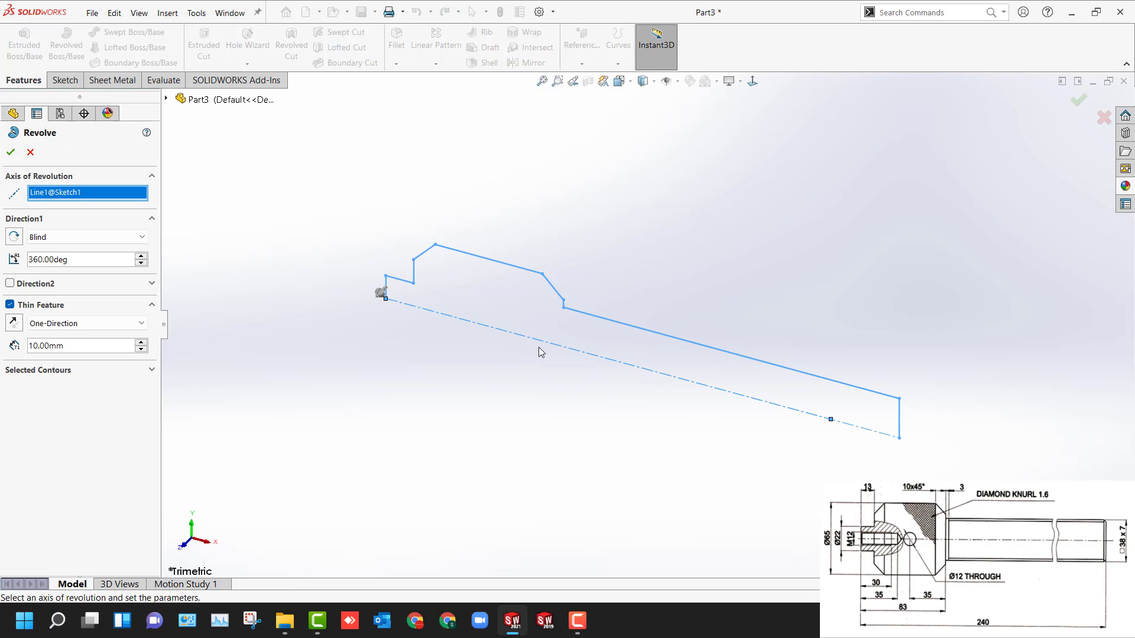
left_click(9, 305)
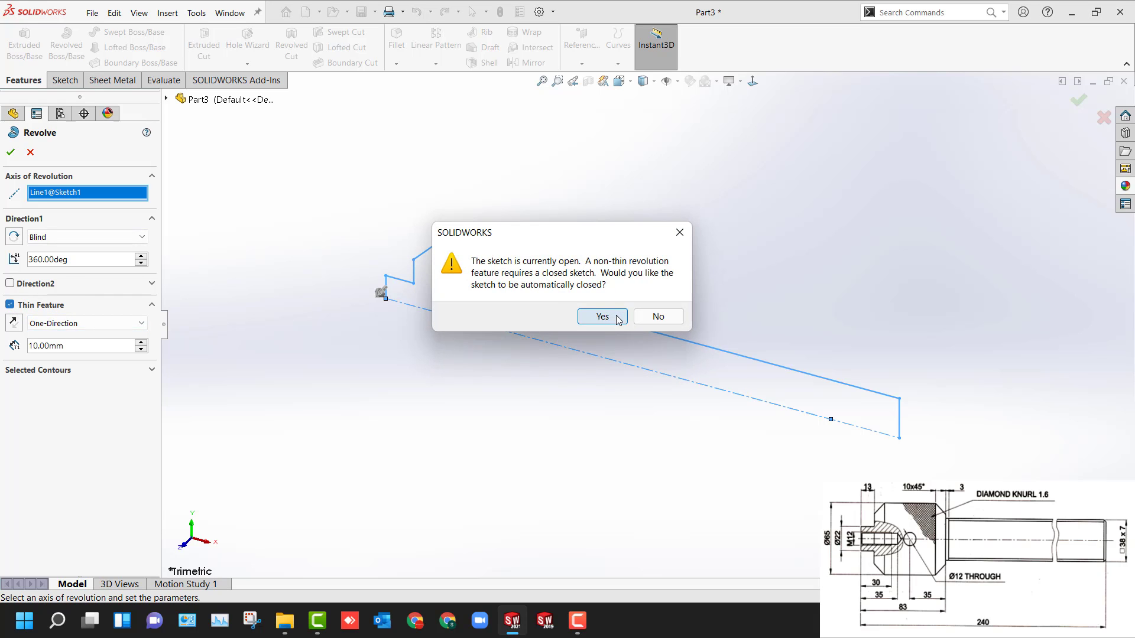
left_click(602, 317)
left_click(10, 152)
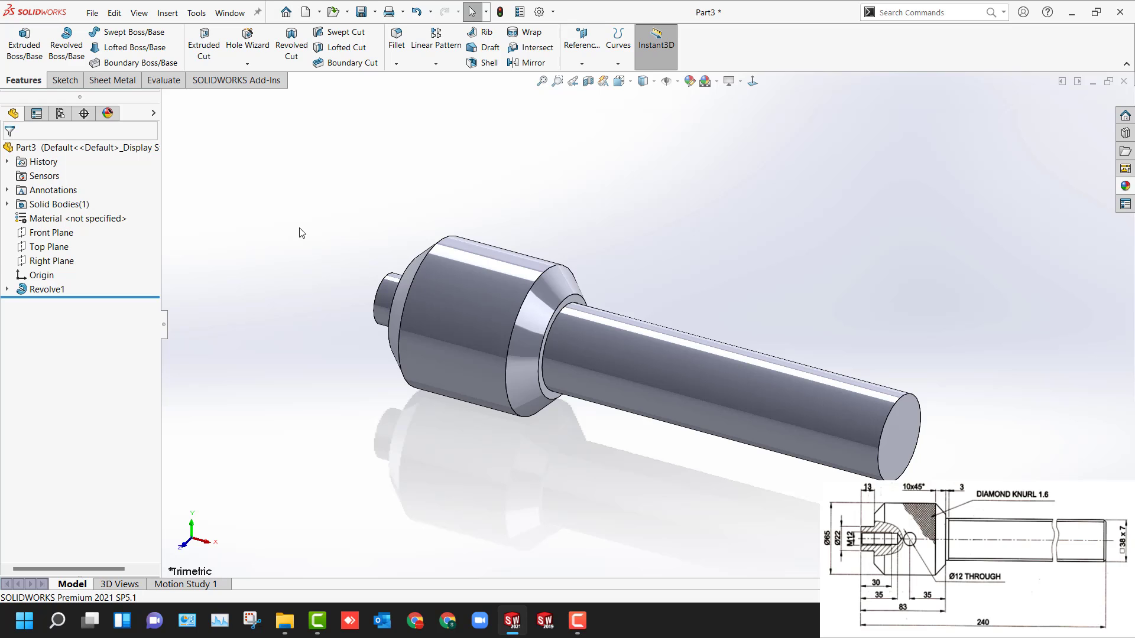
Step: Sketch a 12 mm diameter circle on the Front Plane, centered on the head's axis
left_click(49, 233)
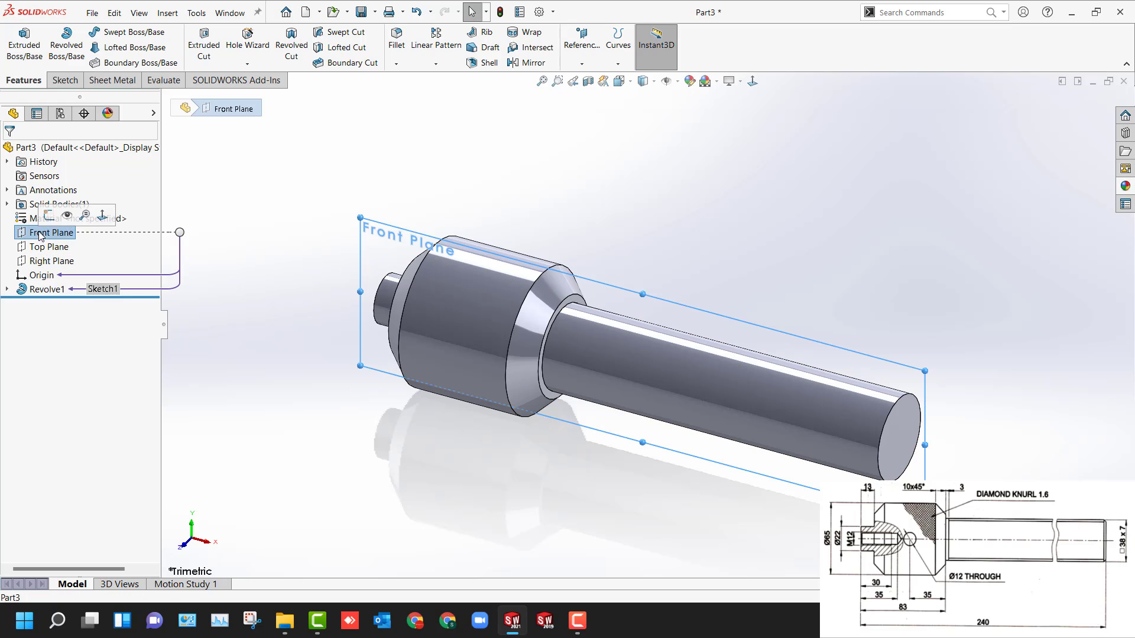
left_click(53, 217)
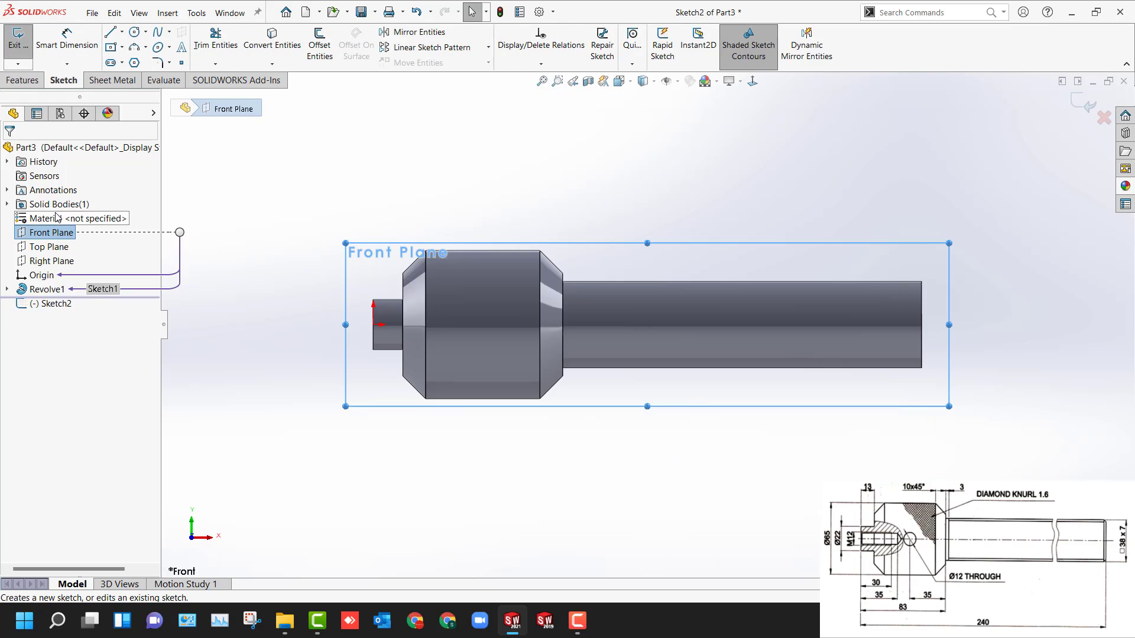
left_click(135, 32)
left_click_drag(483, 325, 486, 334)
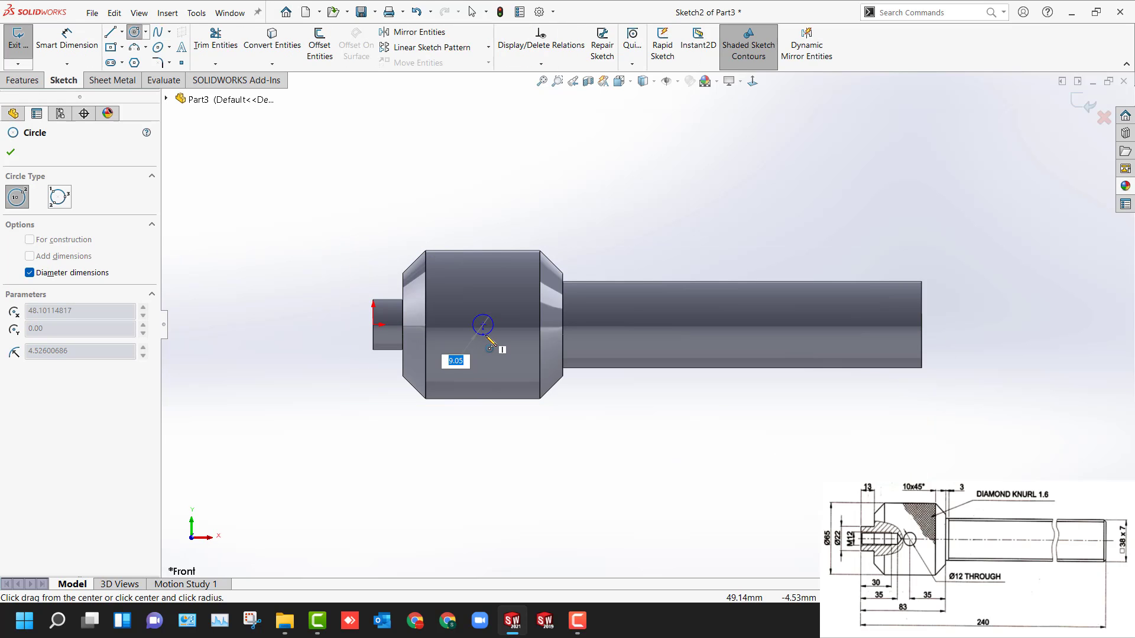
key("Return")
key("Escape")
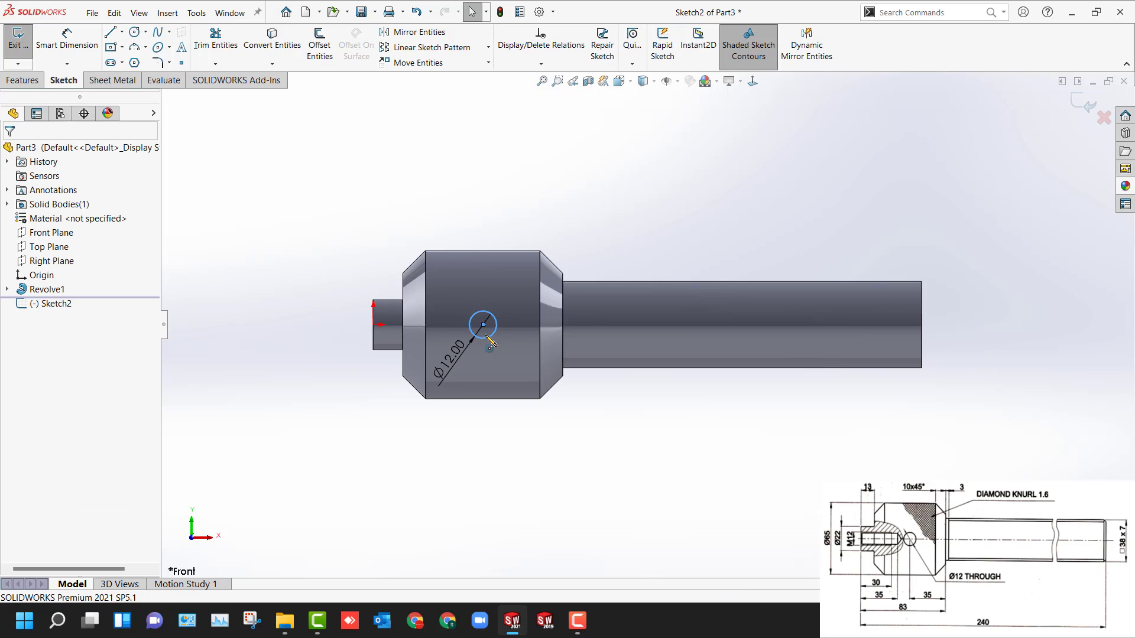
Step: Dimension the circle's center 35 mm from the head's shaft-side end
right_click_drag(485, 397, 486, 360)
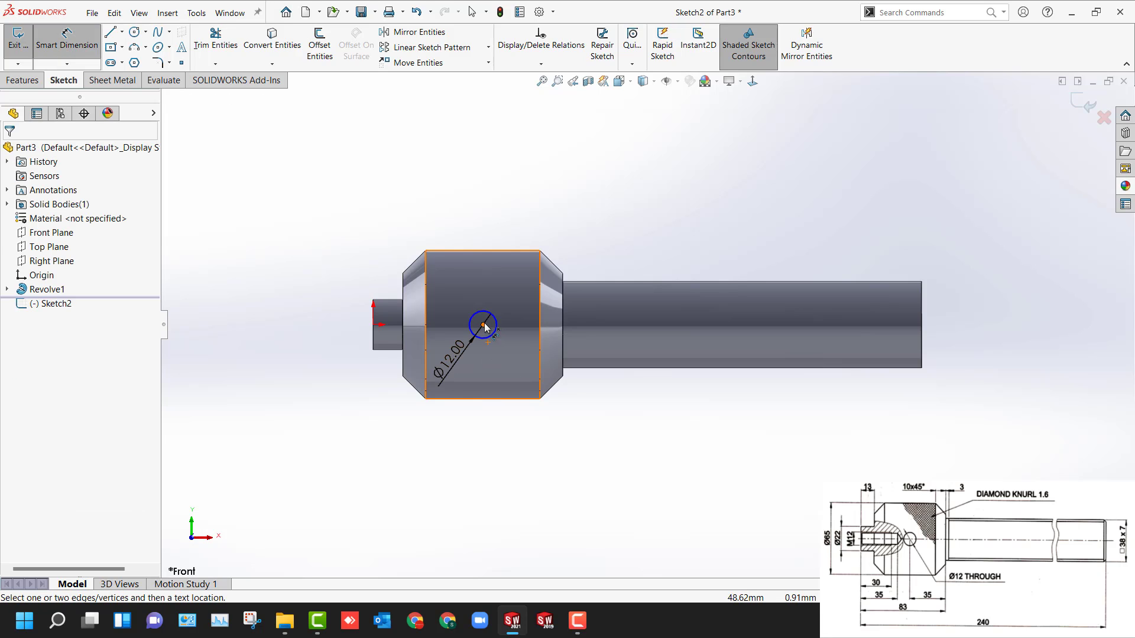
left_click(483, 324)
left_click(373, 325)
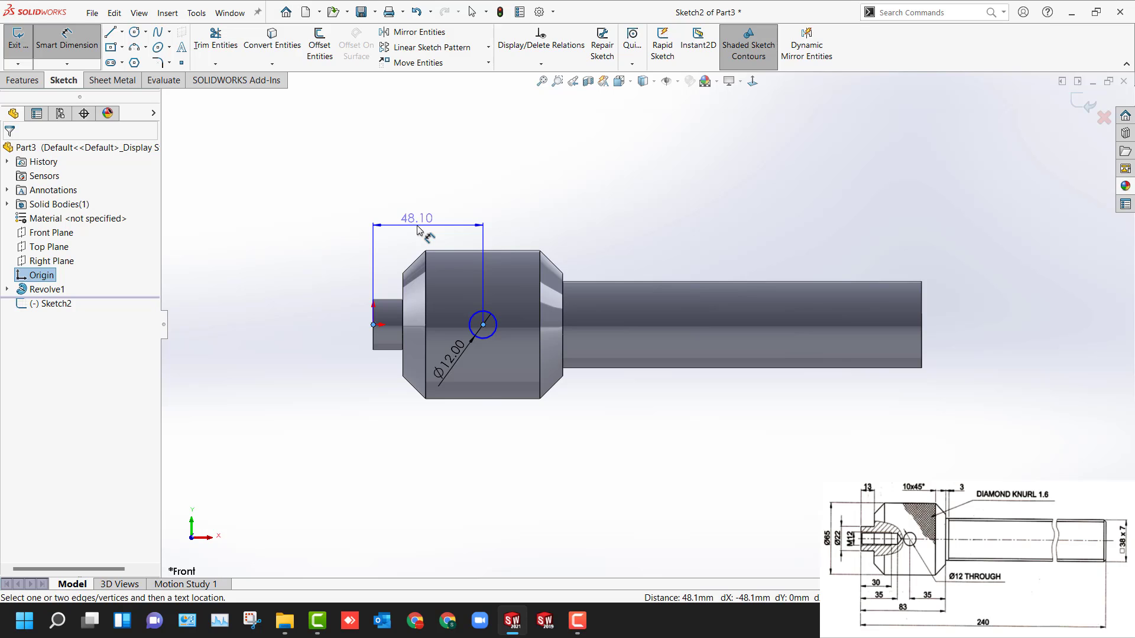
key("Escape")
left_click(561, 306)
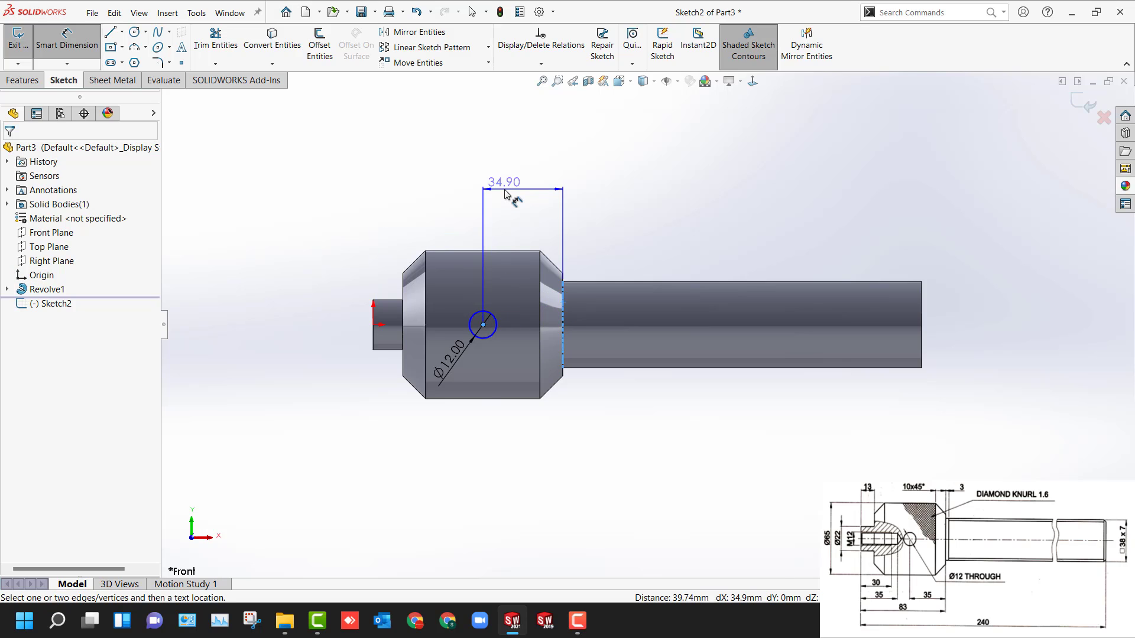
left_click(505, 194)
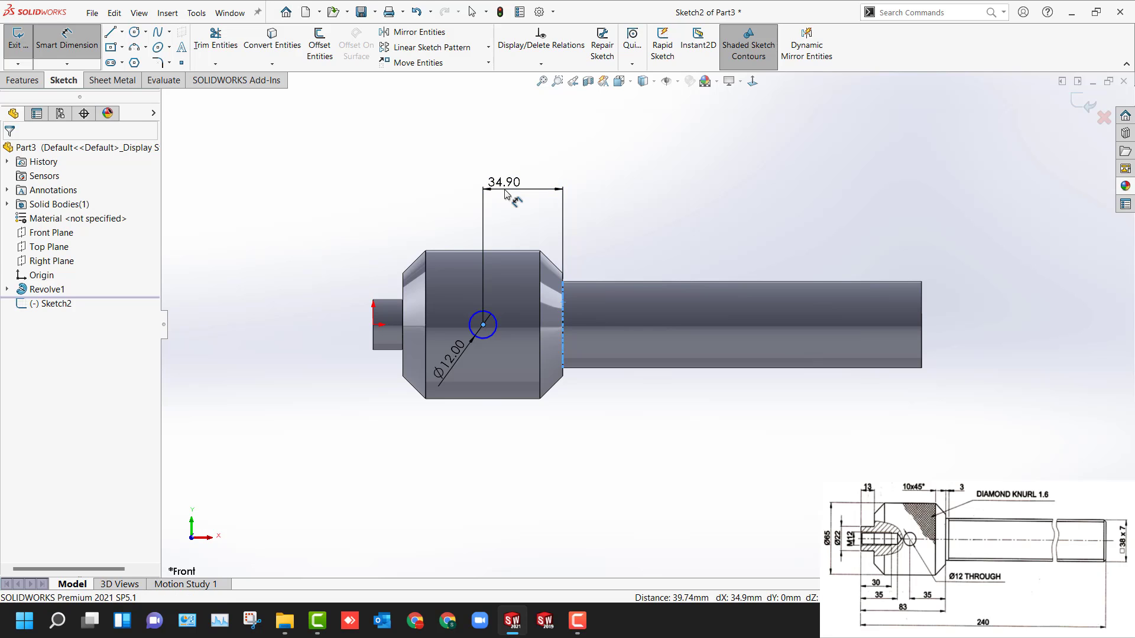
type("35")
key("Return")
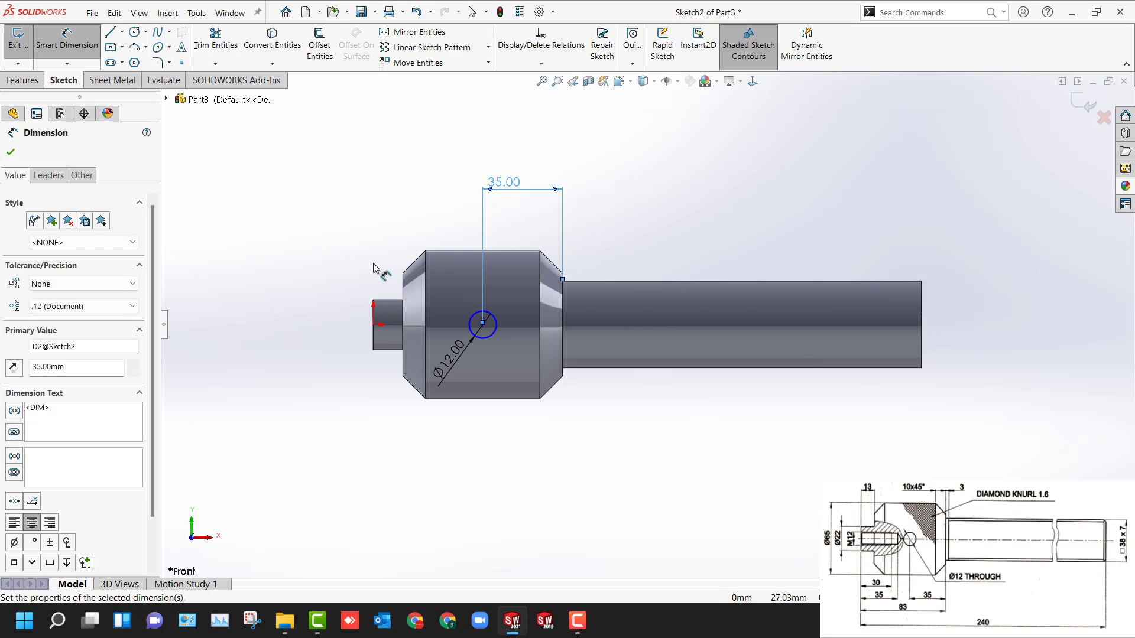
Step: Add a horizontal relation between the circle's center and the origin
key("Escape")
key("Escape")
left_click(483, 325)
left_click(373, 324, "ctrl")
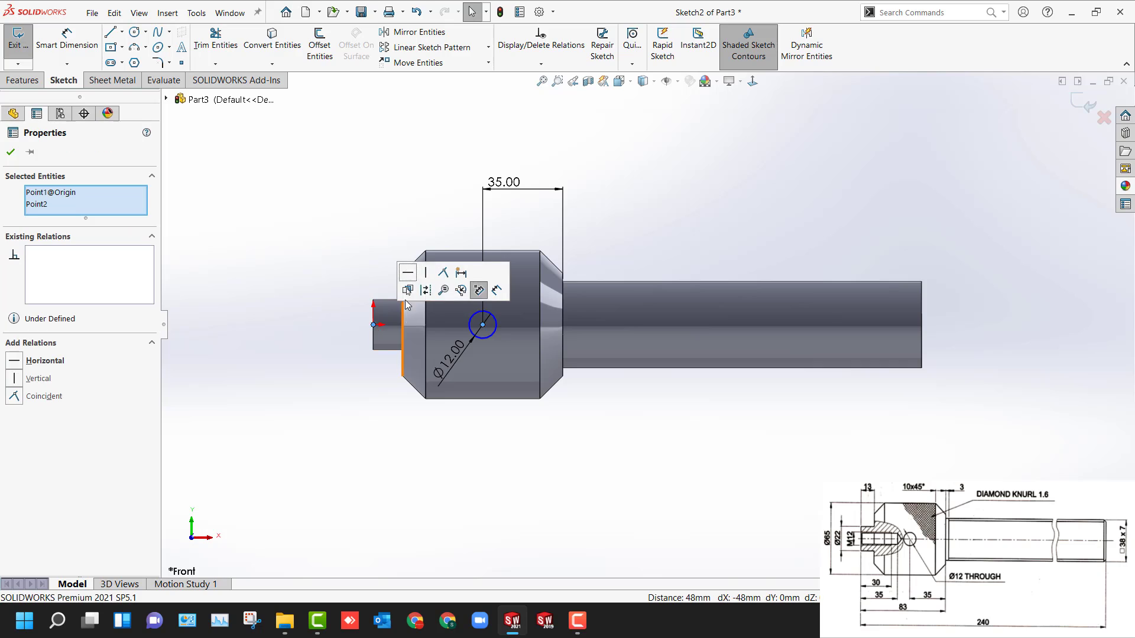
left_click(407, 273)
left_click(350, 267)
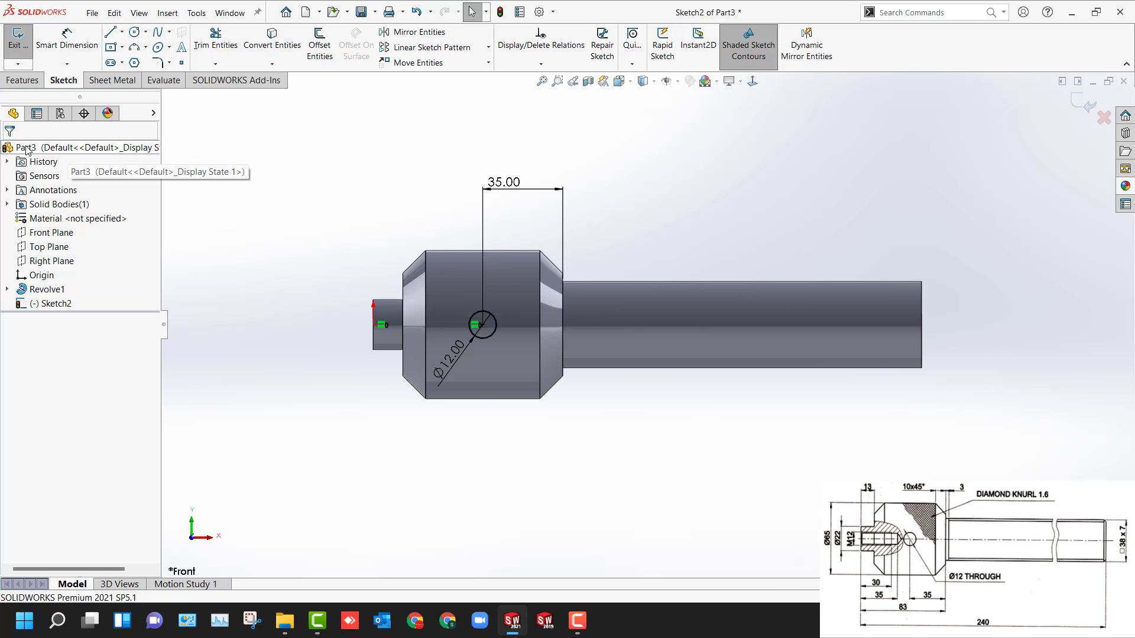
Step: Cut the circle through the head using Extruded Cut with the Through All - Both end condition
left_click(18, 39)
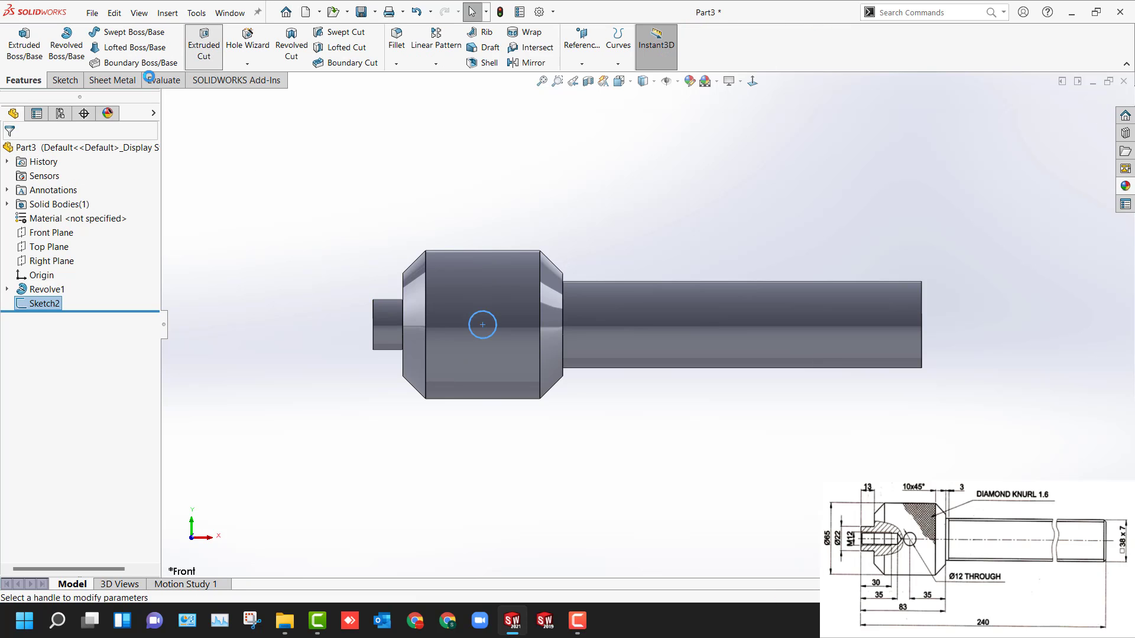
left_click(204, 44)
left_click(62, 234)
left_click(60, 267)
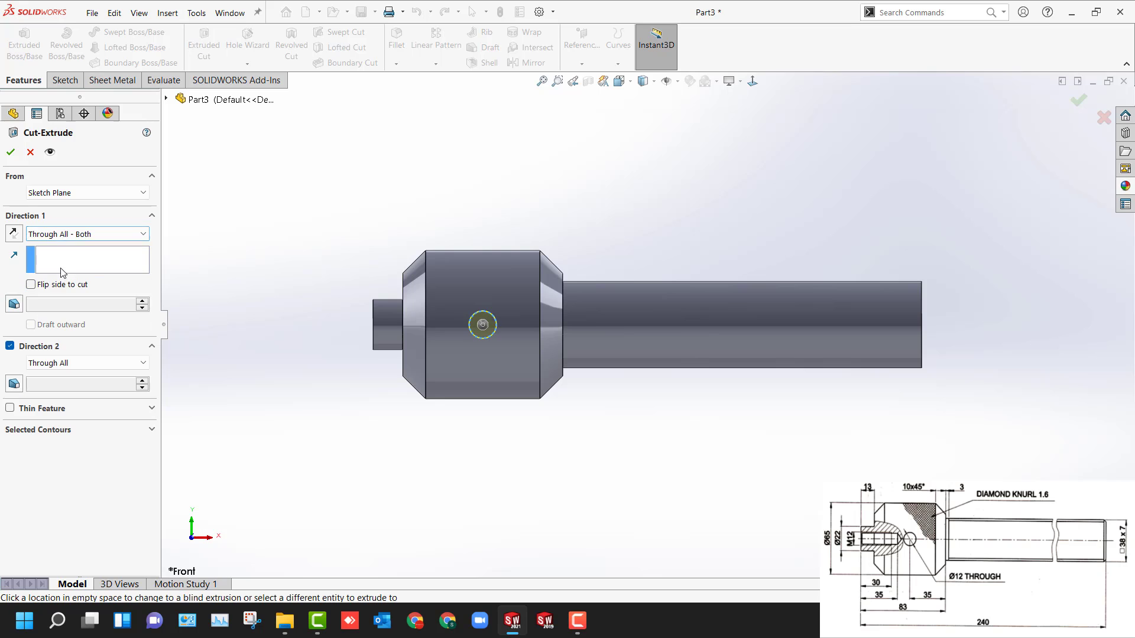
left_click(11, 152)
left_click(328, 195)
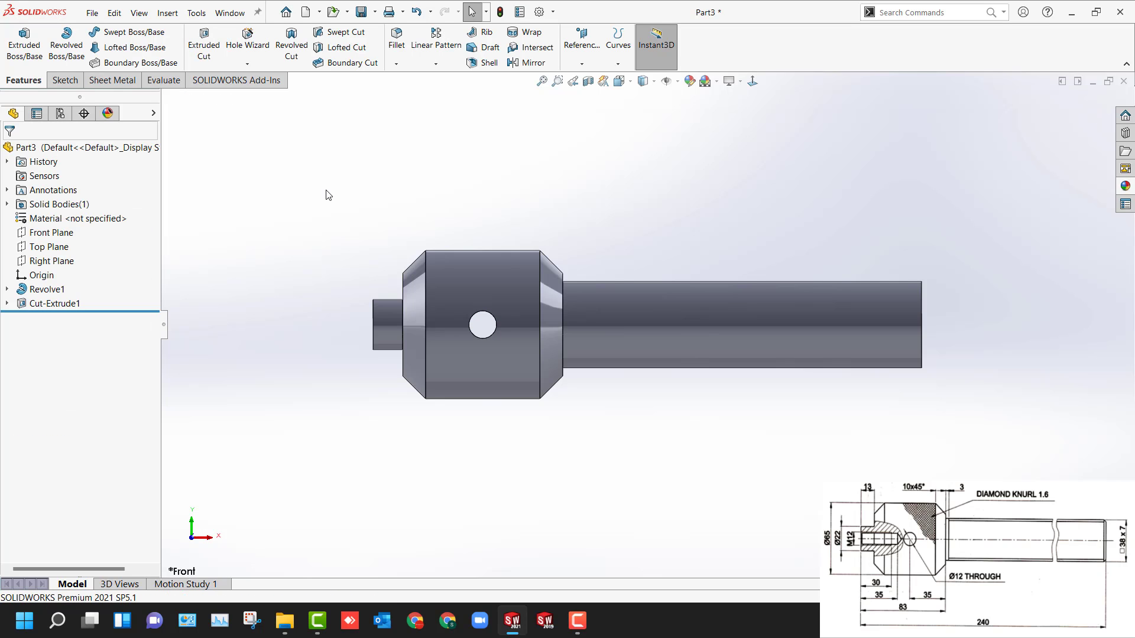
Step: Start a Hole Wizard ANSI Metric bottoming tapped hole and set its size to M12x1.25
middle_click_drag(328, 195, 345, 309)
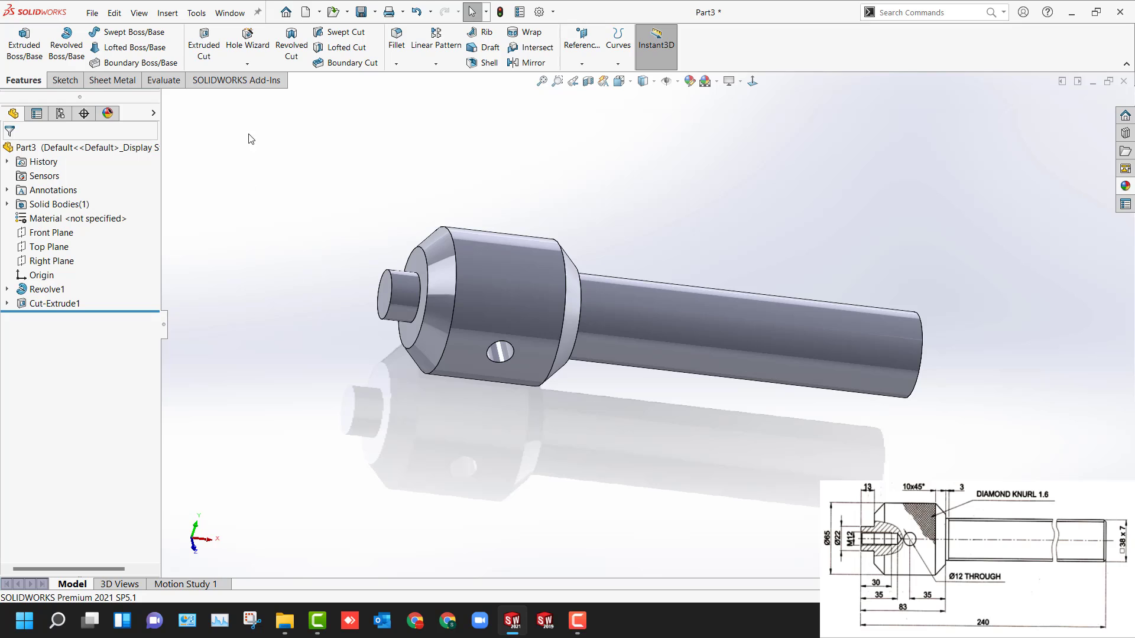
left_click(248, 39)
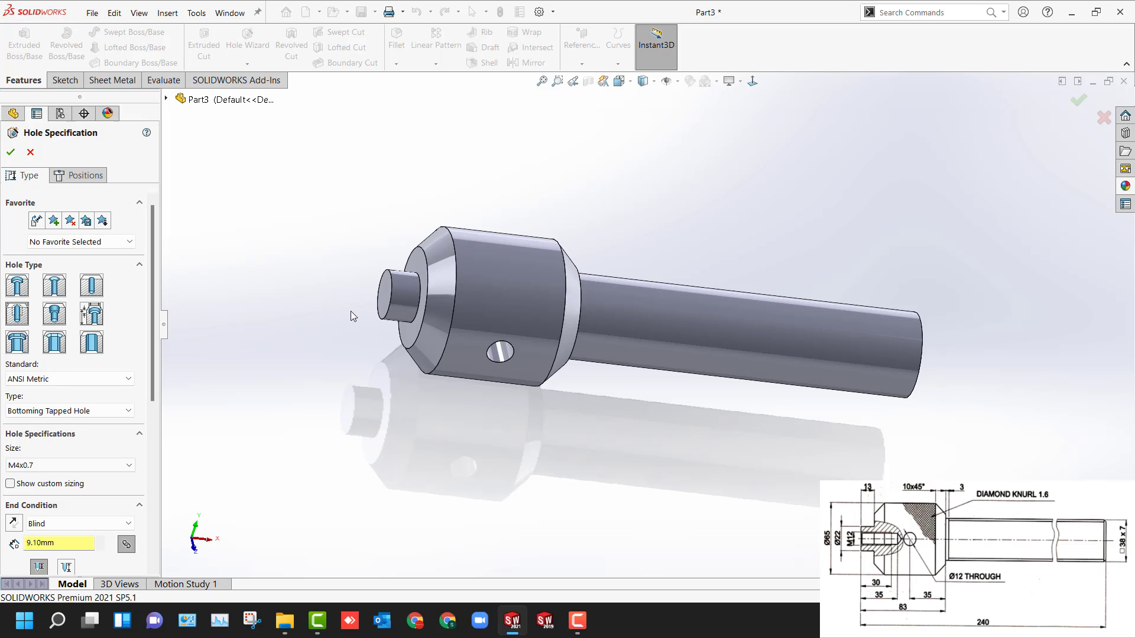
left_click(73, 381)
left_click(73, 382)
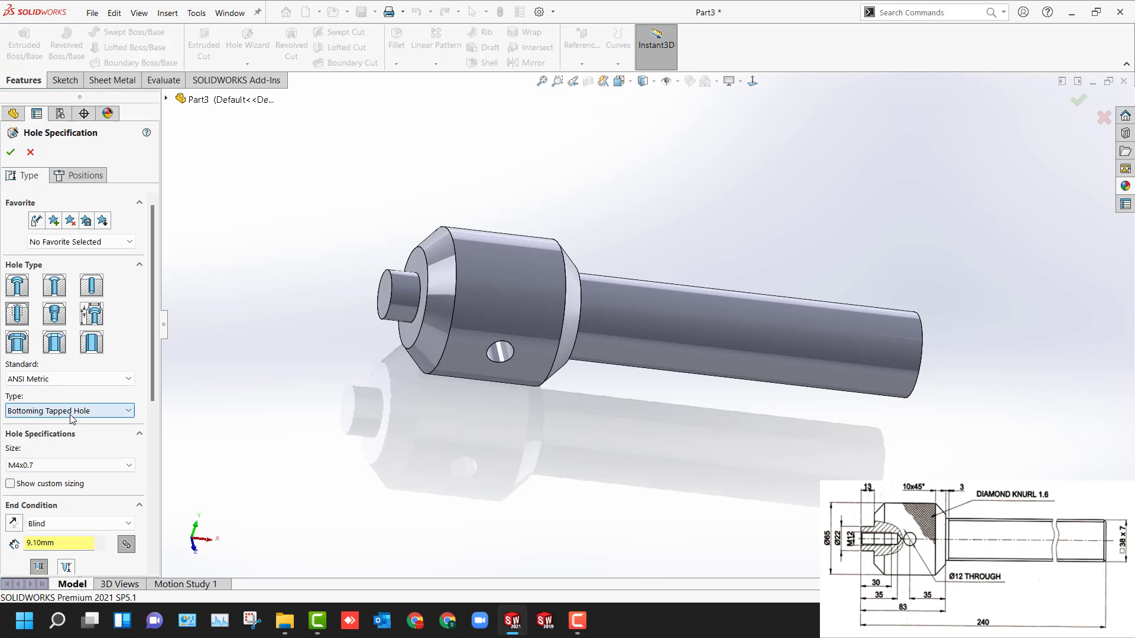
left_click_drag(151, 386, 152, 427)
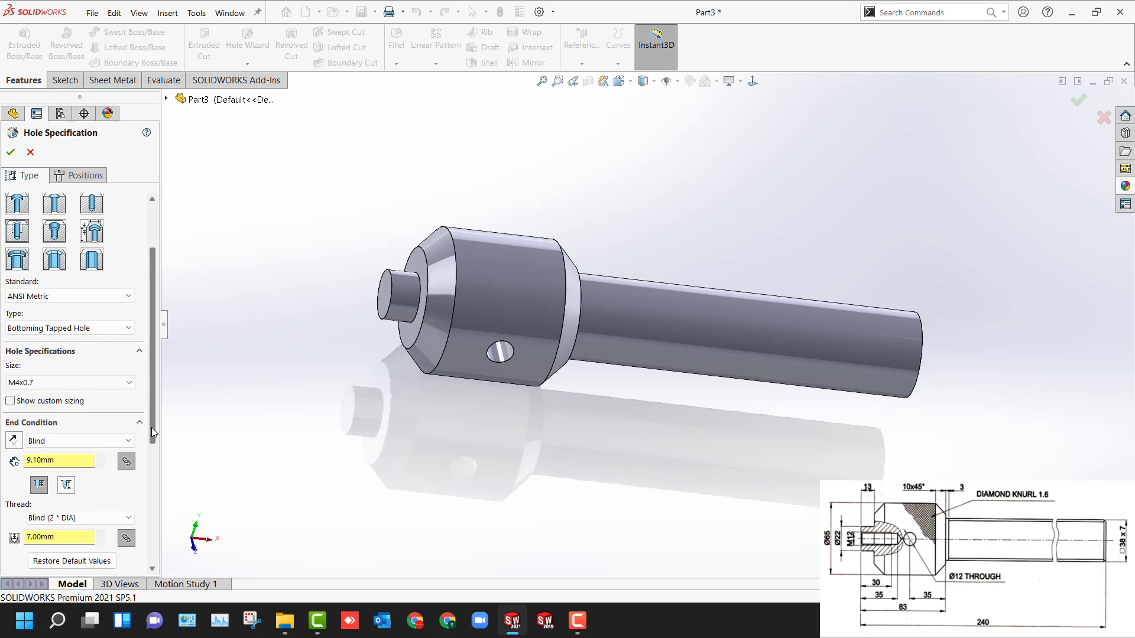
left_click(67, 382)
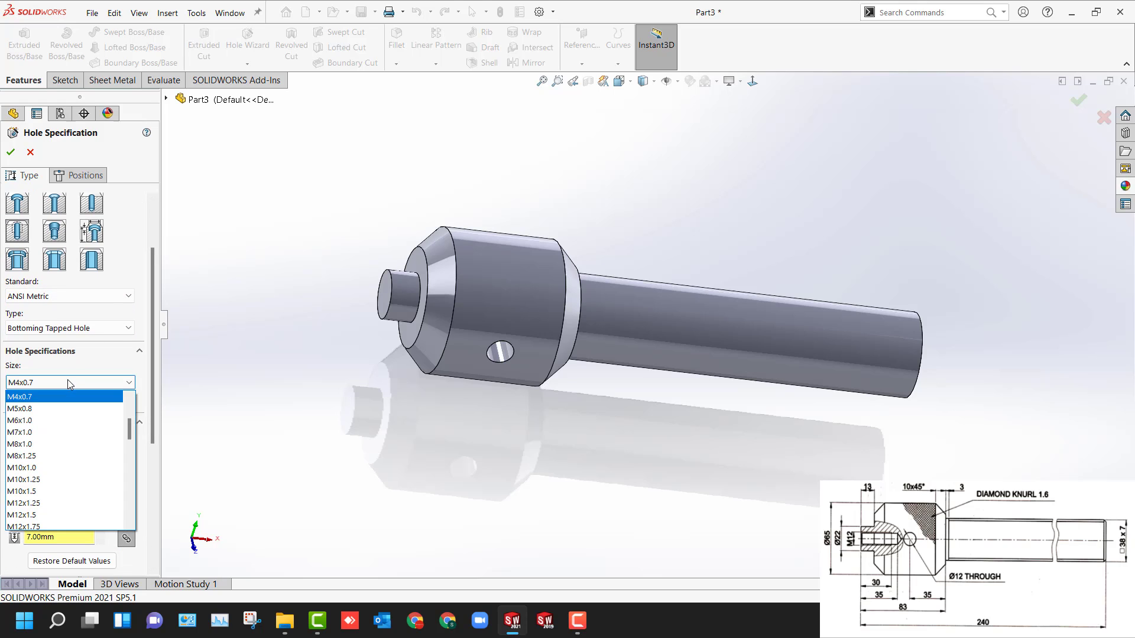
left_click(83, 503)
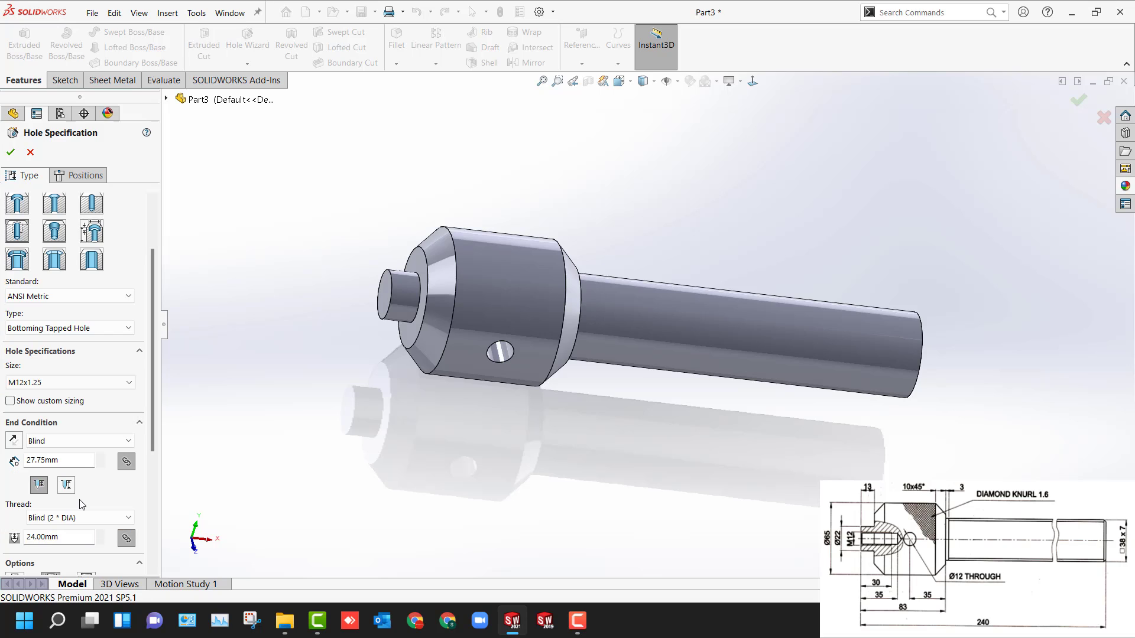
Step: Set the blind hole depth to 35 mm measured to the tip and the thread depth to 30 mm
left_click(75, 537)
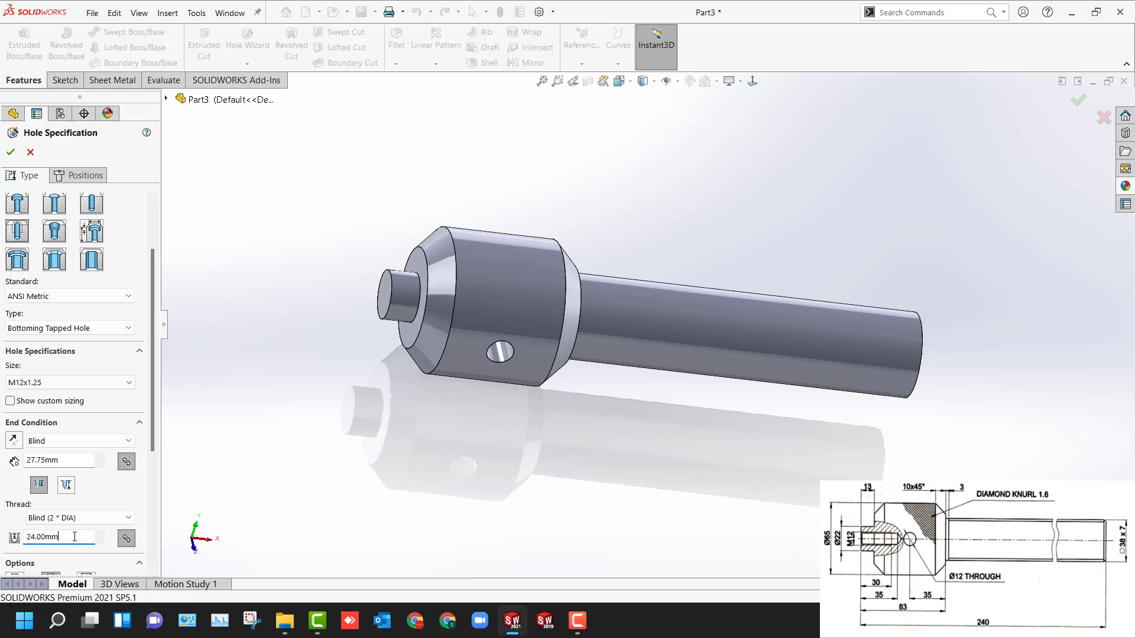
left_click(70, 483)
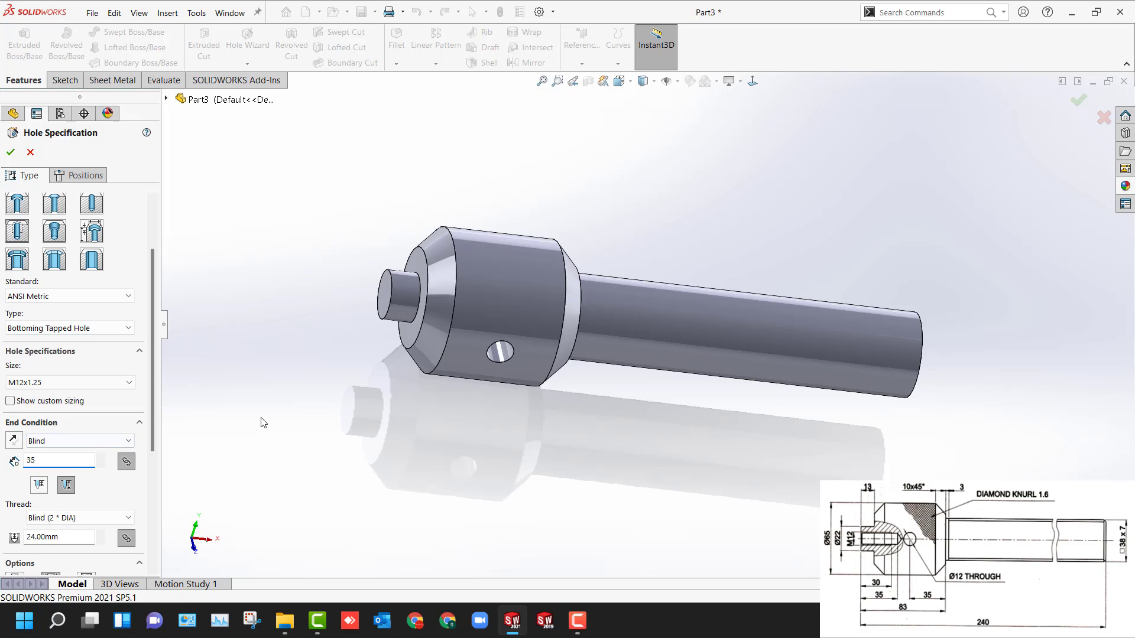
left_click(68, 537)
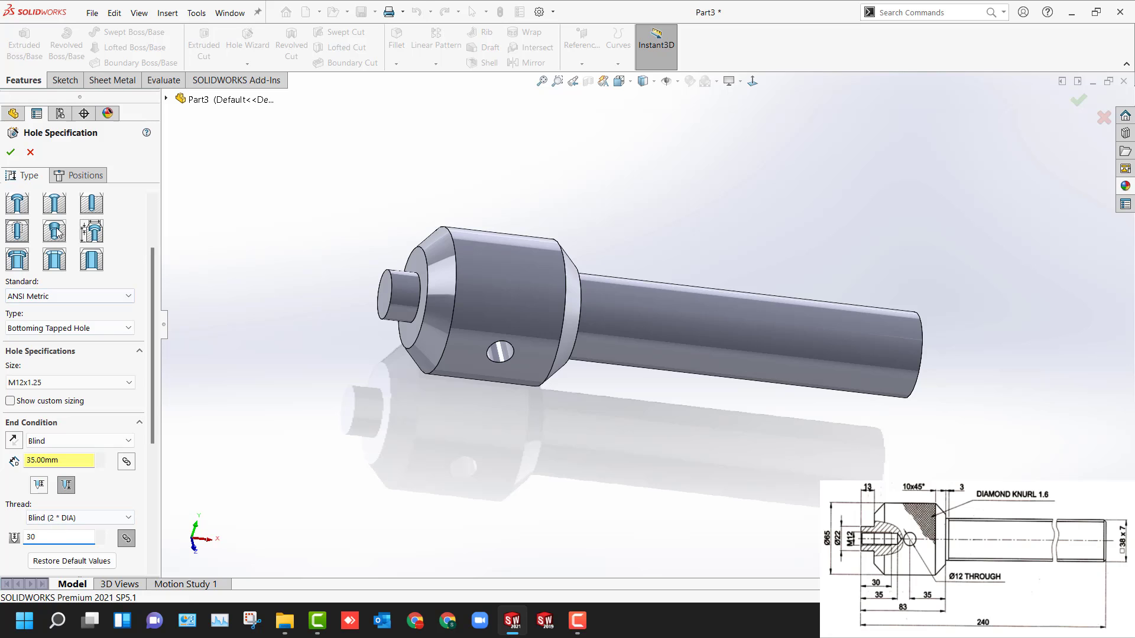
Step: Position the tapped hole at the center of the small end boss's face and complete the hole
left_click(84, 176)
left_click(382, 308)
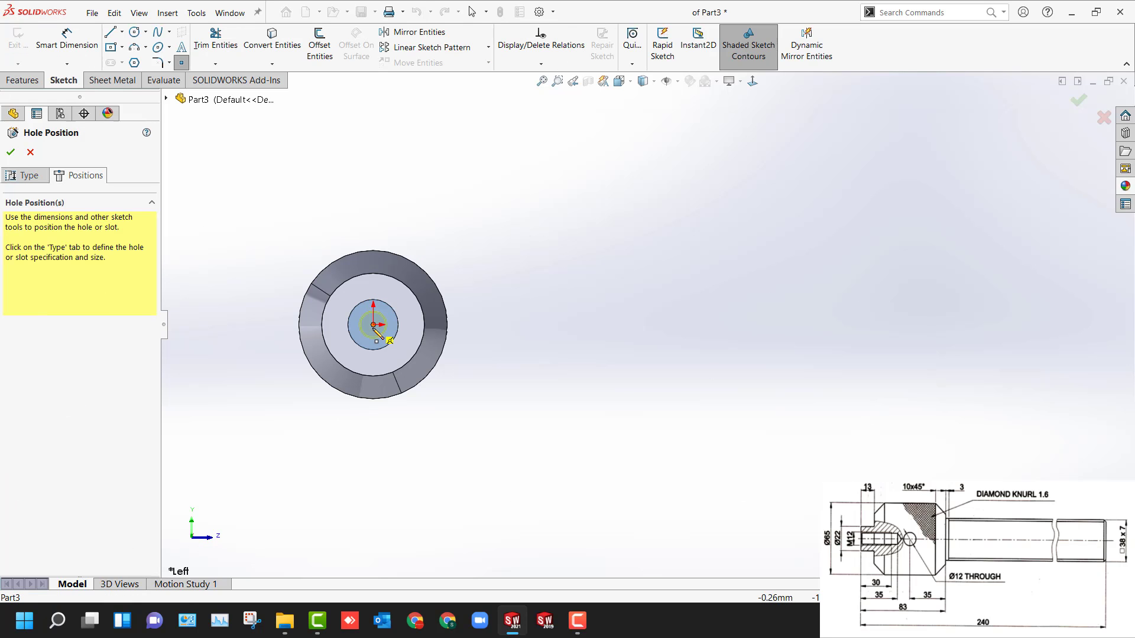
middle_click_drag(377, 329, 303, 344)
key("ctrl+1")
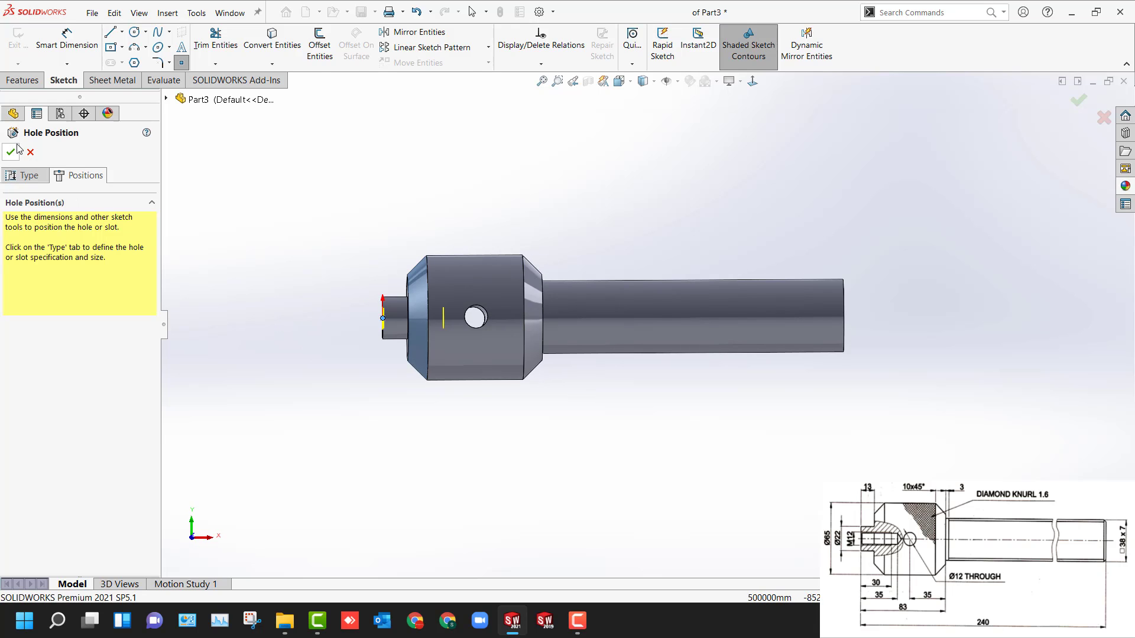
left_click(11, 152)
Step: Select the large cylindrical face of the spindle head and open its appearance options
scroll(499, 345, "down", 4)
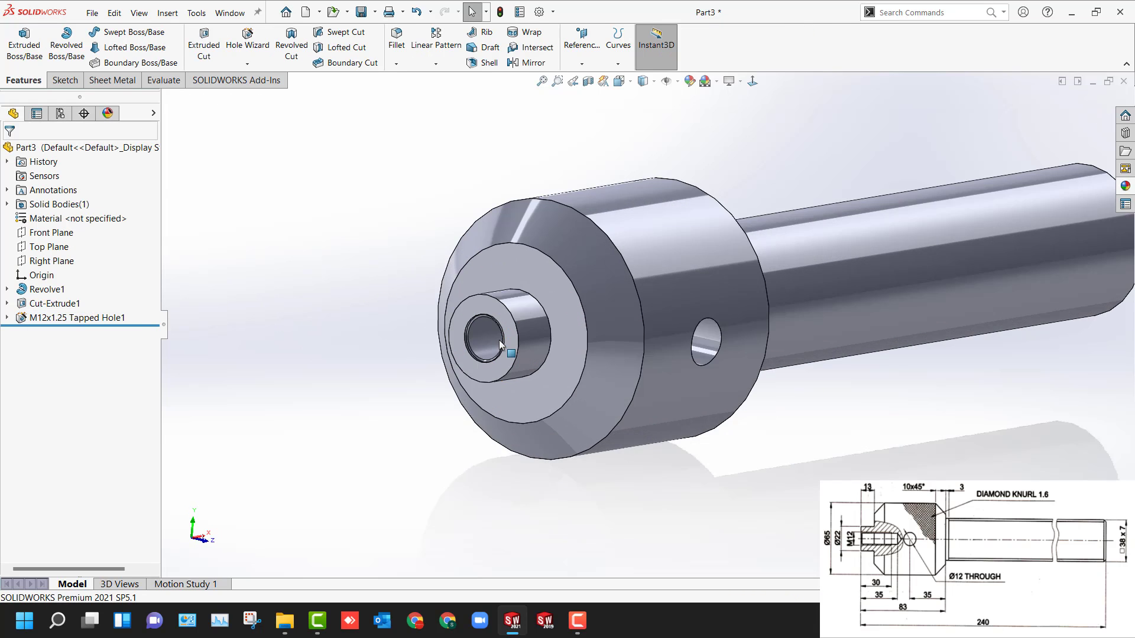
middle_click_drag(329, 375, 285, 240)
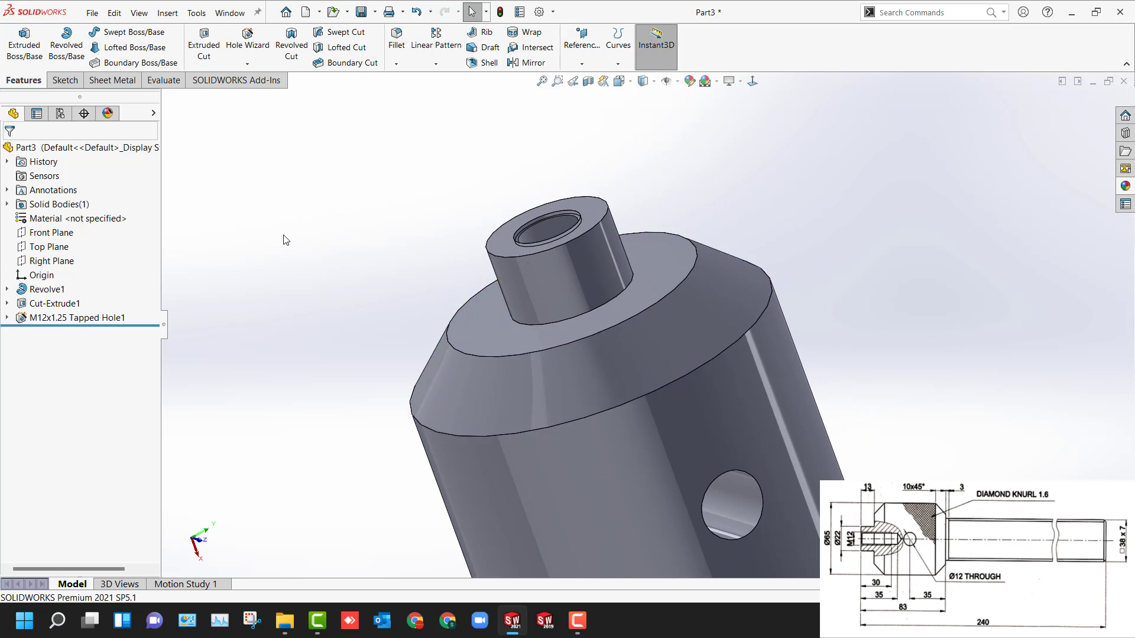
key("f")
middle_click_drag(307, 282, 376, 283)
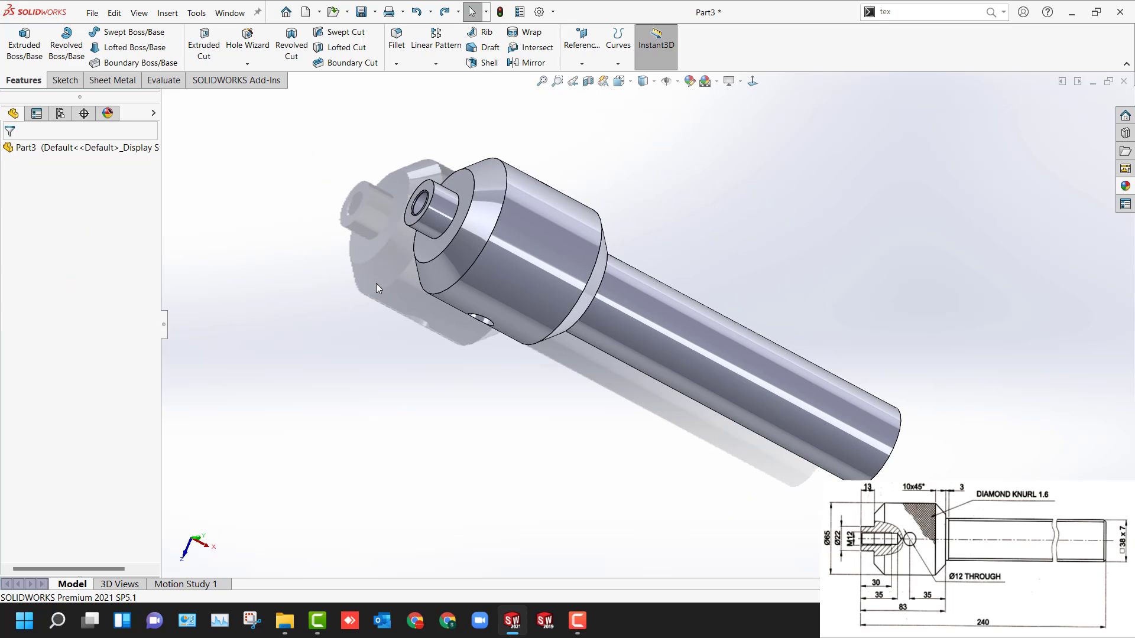
left_click(546, 274)
left_click(661, 215)
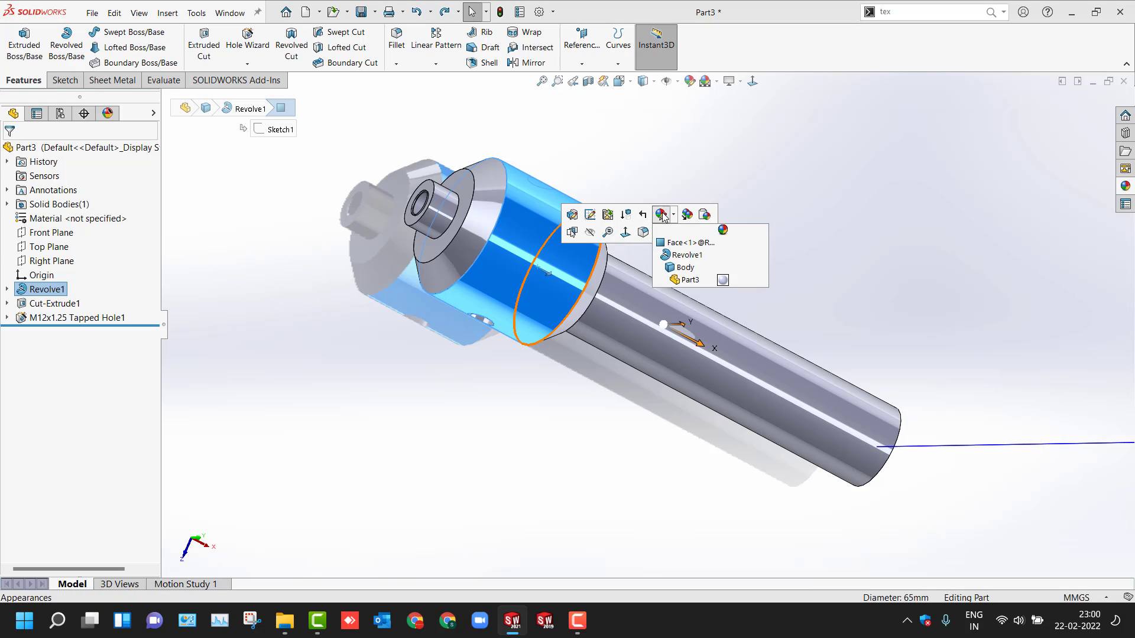
Step: Apply a yellow standard colour to the entire part
left_click(680, 278)
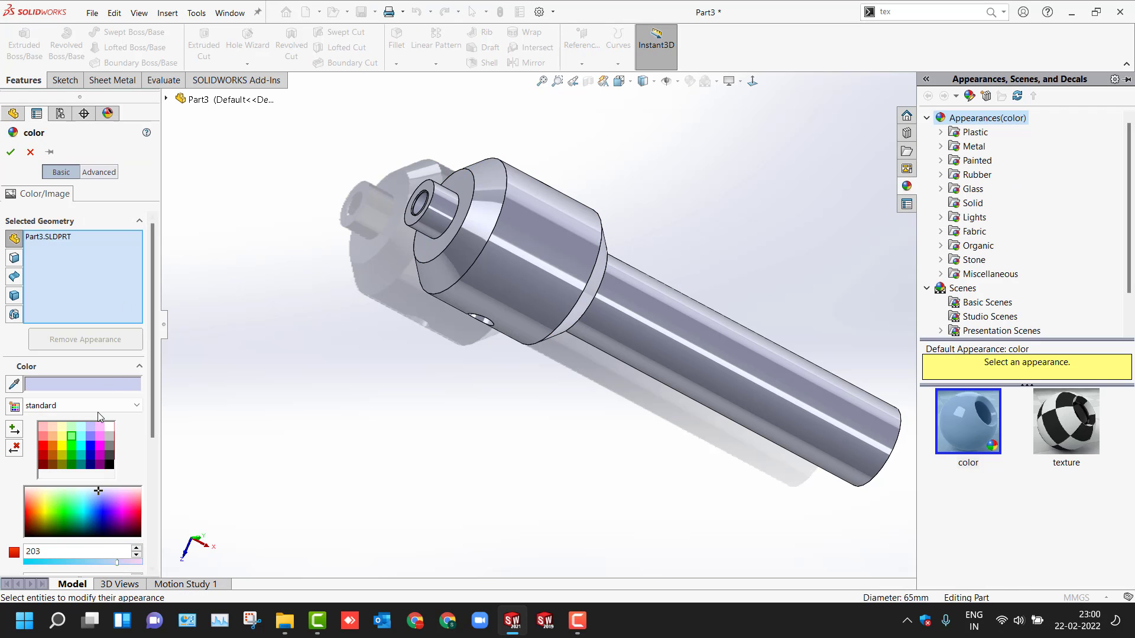
left_click(59, 445)
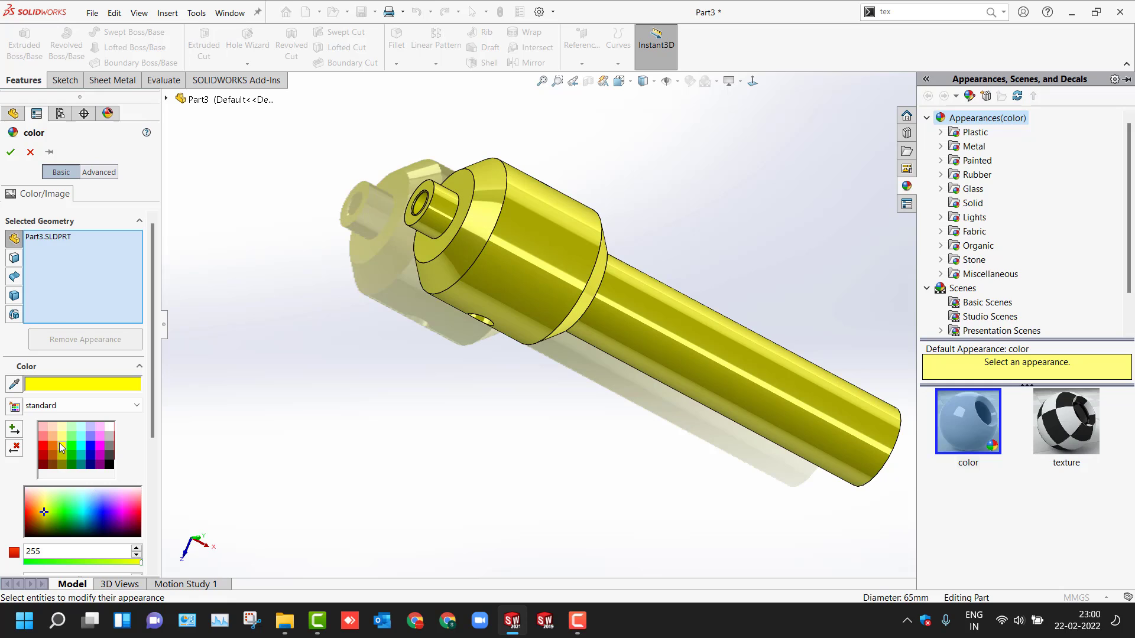
left_click(9, 153)
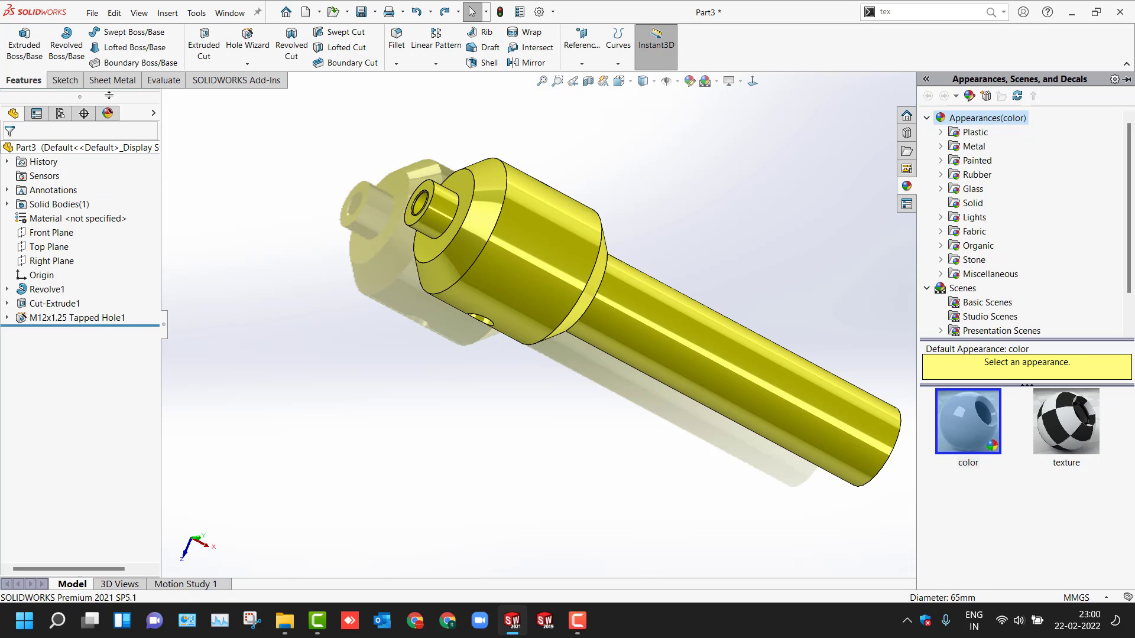
Step: Save the part as Screw Spindle in the Screw Jack folder
left_click(361, 13)
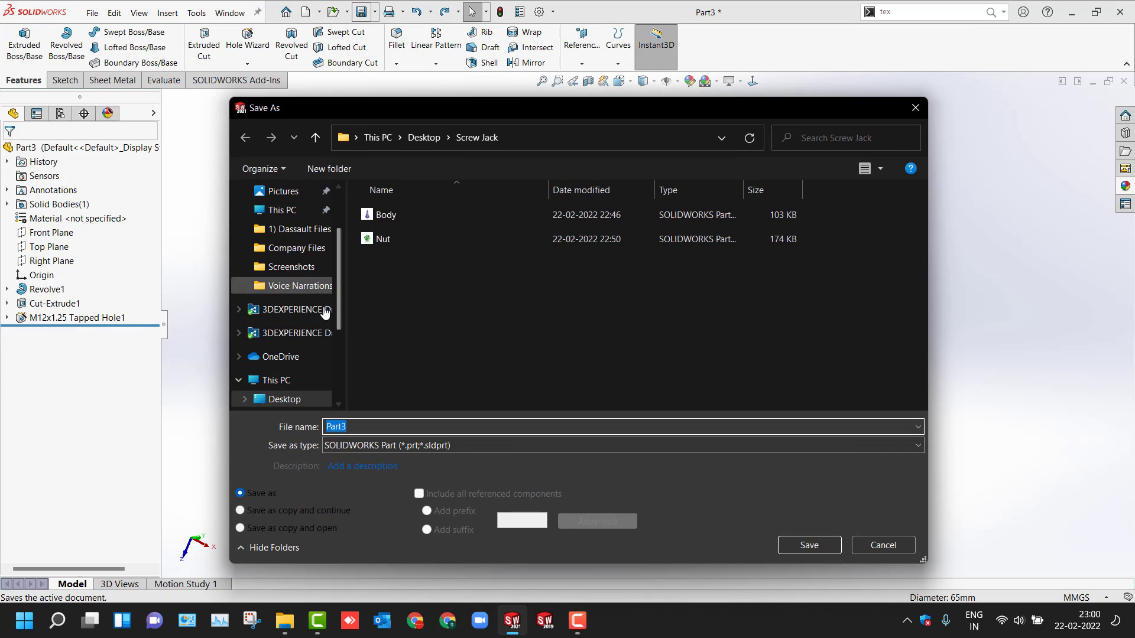
type("Screw")
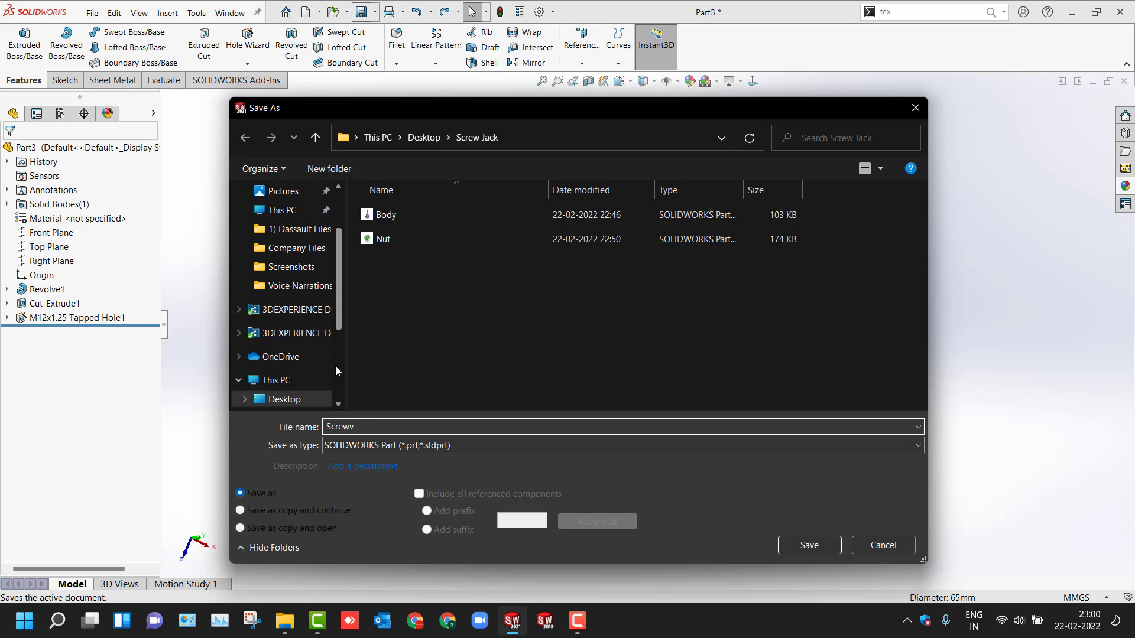
type(" Spindle")
left_click(798, 551)
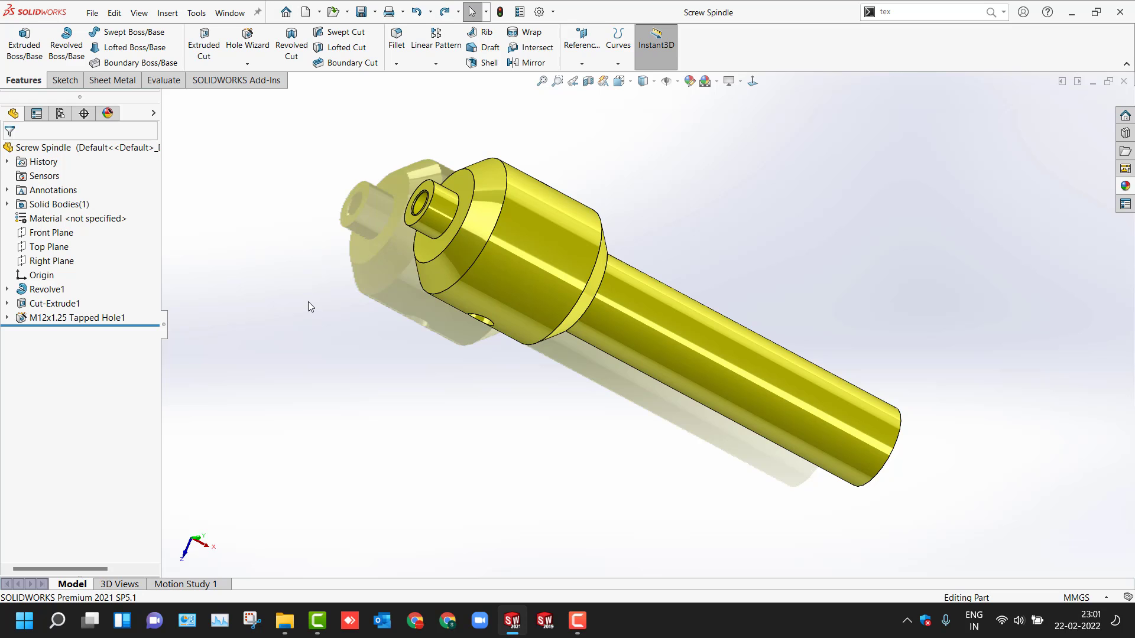
Step: Create a new part document and start a sketch on the Front Plane
key("ctrl+n")
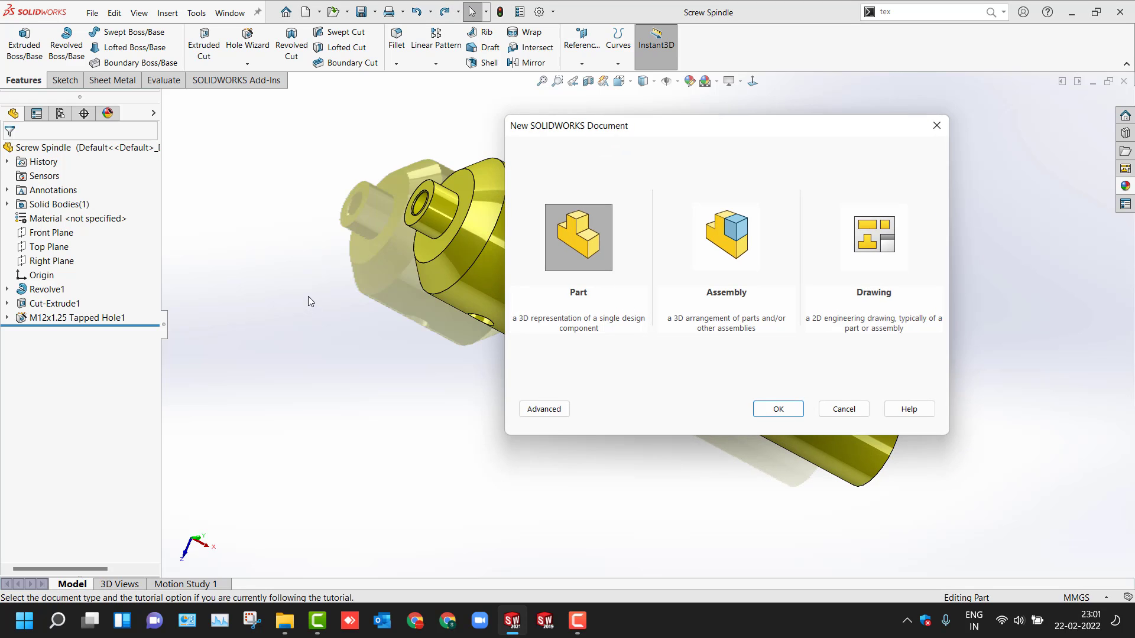
left_click(770, 409)
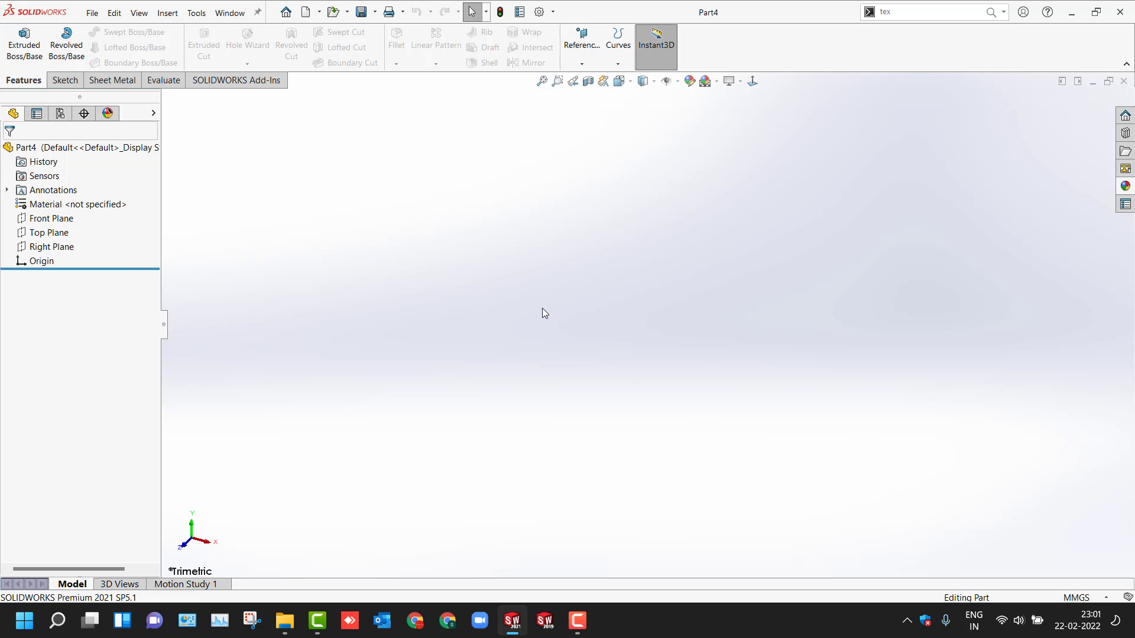
left_click(51, 218)
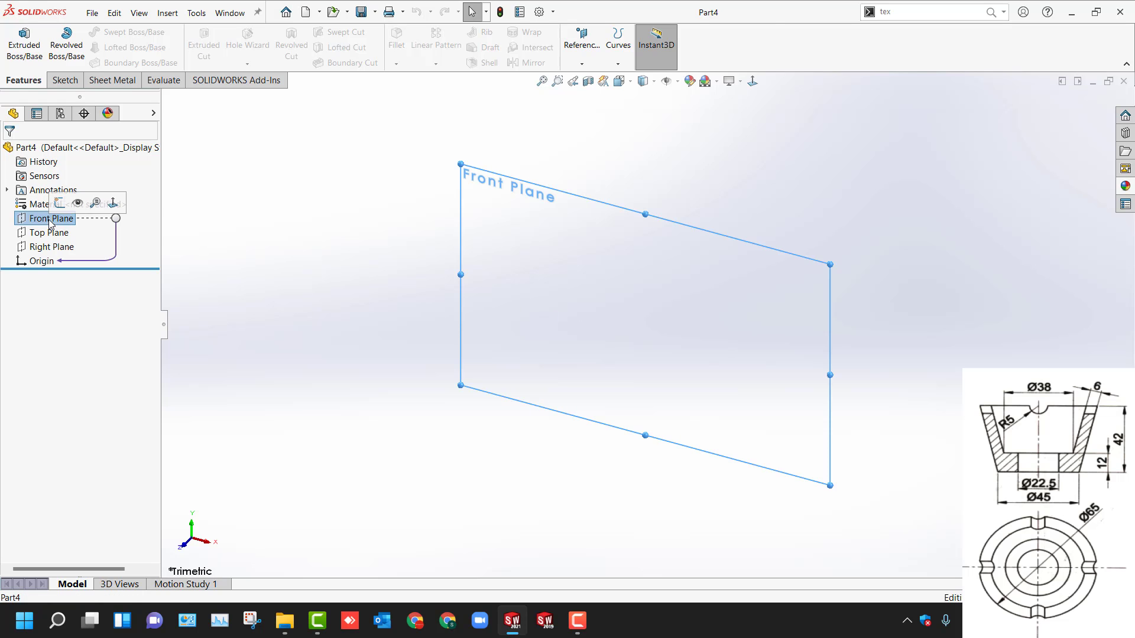
left_click(58, 203)
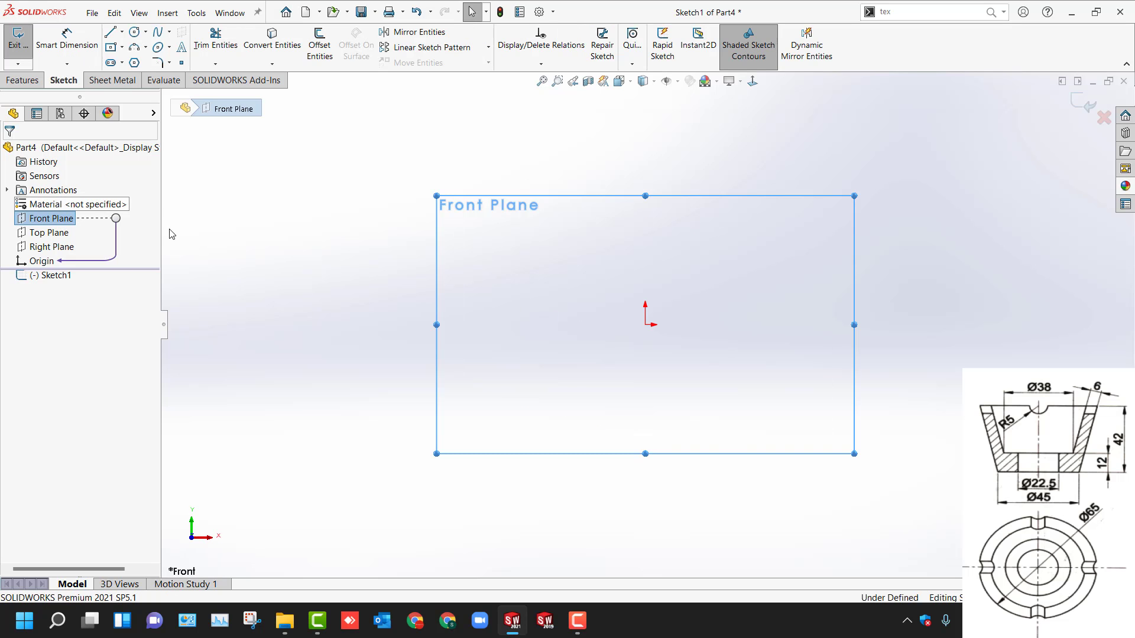
Step: Sketch a vertical line about 68 mm long upward from the origin and convert it to construction geometry
key("l")
left_click(645, 324)
left_click(644, 164)
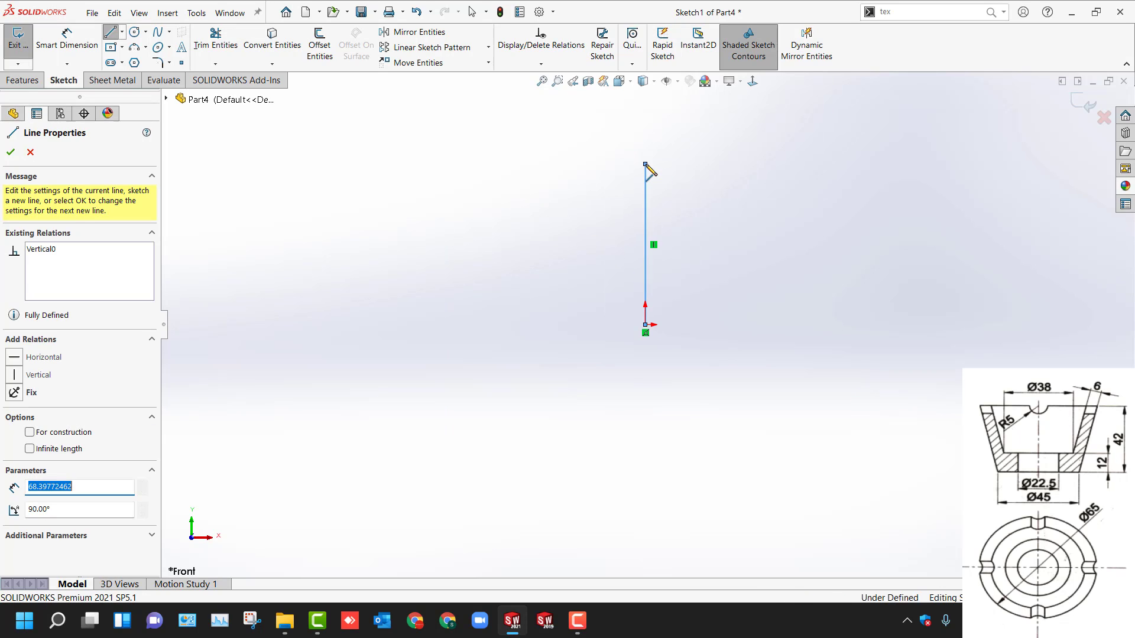
key("Escape")
left_click(647, 300)
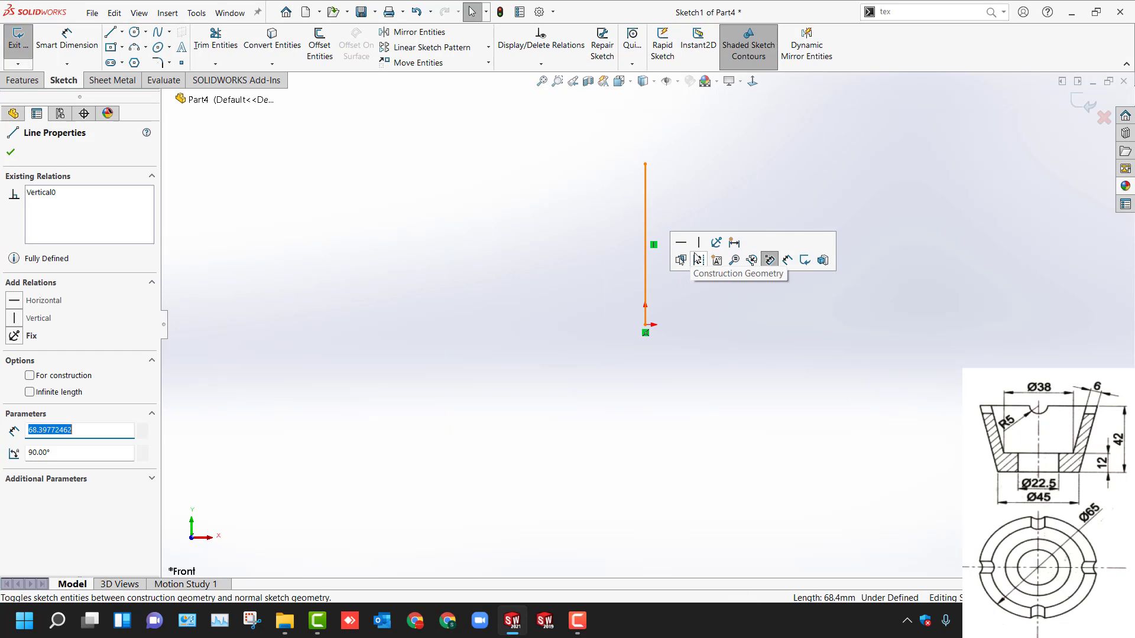
left_click(753, 255)
Step: Sketch a closed L-shaped profile beside the axis, level with the origin, with a slanted wall about 12 mm wide on top and a base about 12 mm high
key("l")
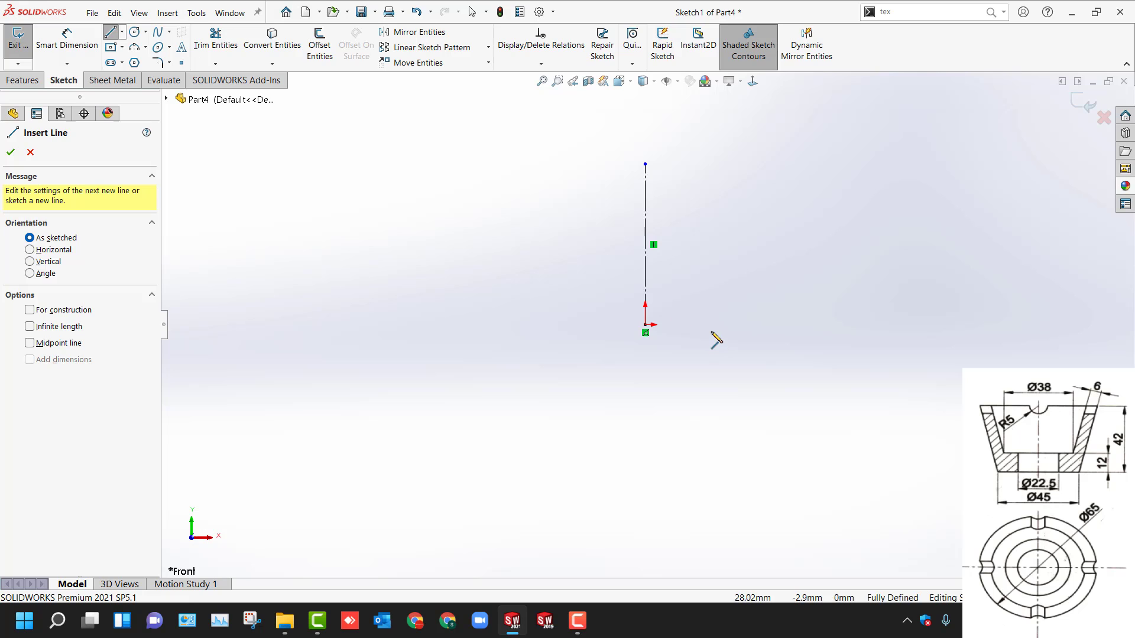
left_click(707, 324)
left_click(761, 324)
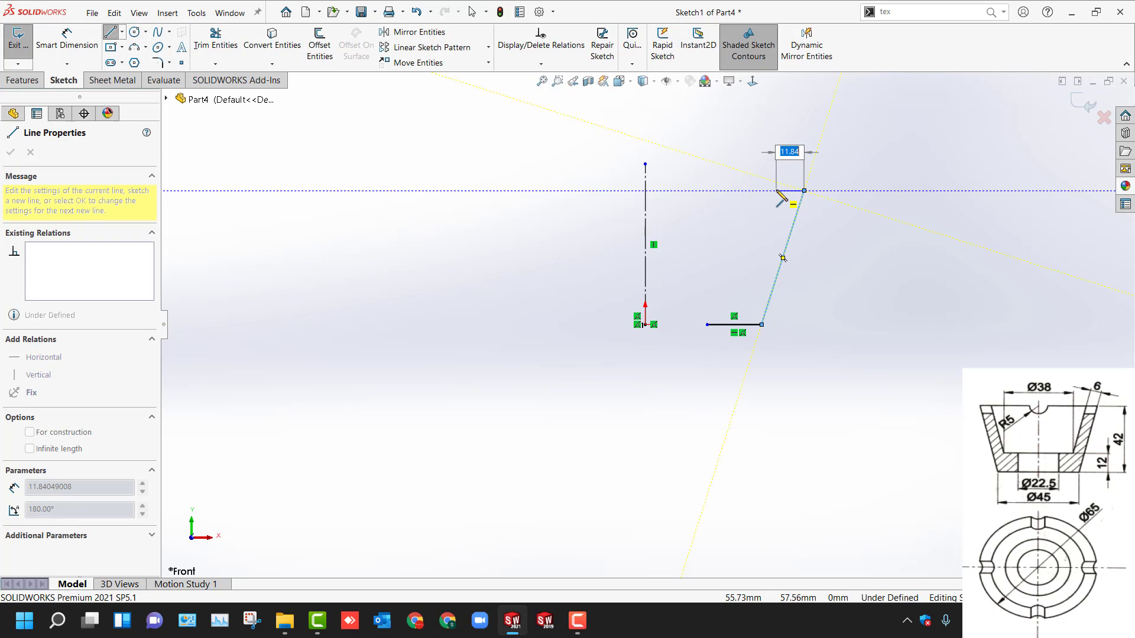
left_click(776, 190)
left_click(742, 296)
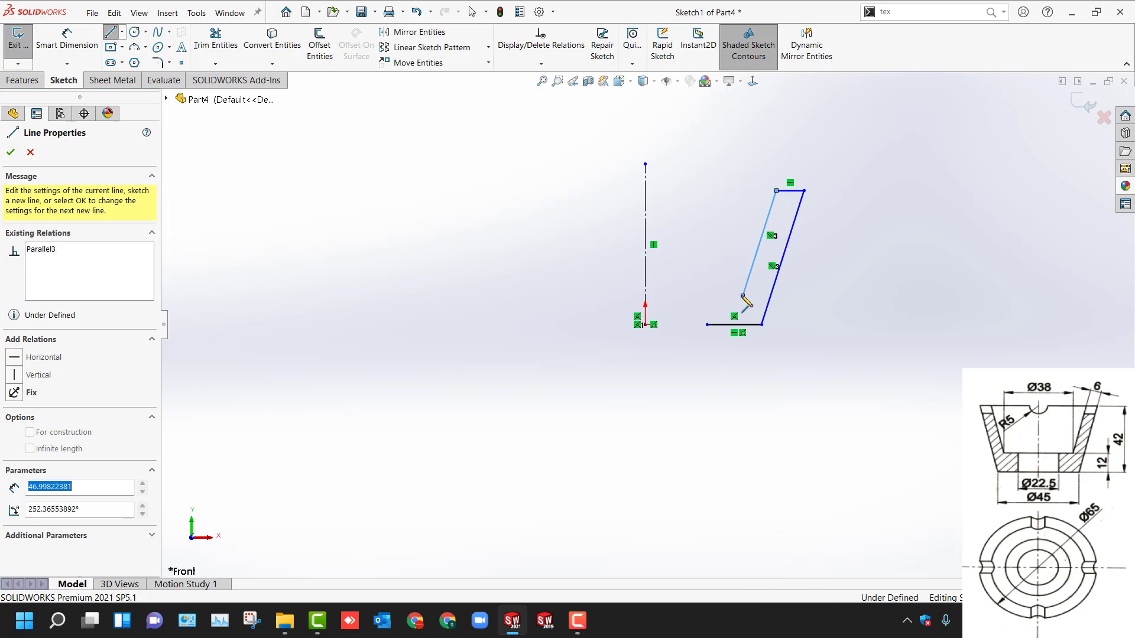
left_click(707, 296)
left_click(707, 324)
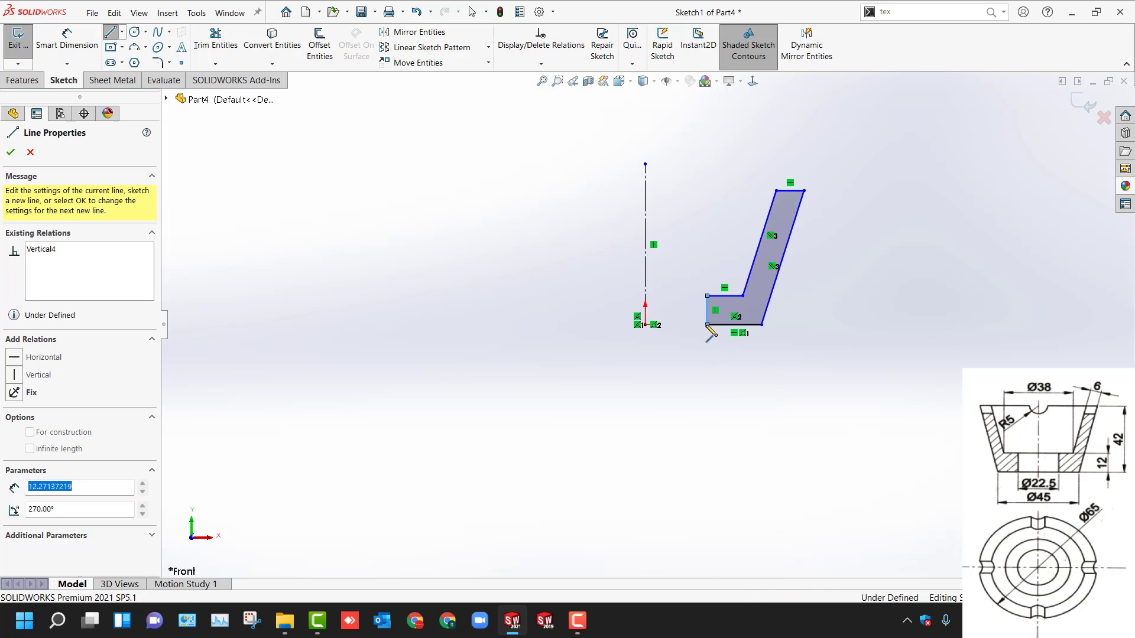
Step: Dimension the profile's inner vertical edge as a 22.5 mm diameter about the centreline
key("d")
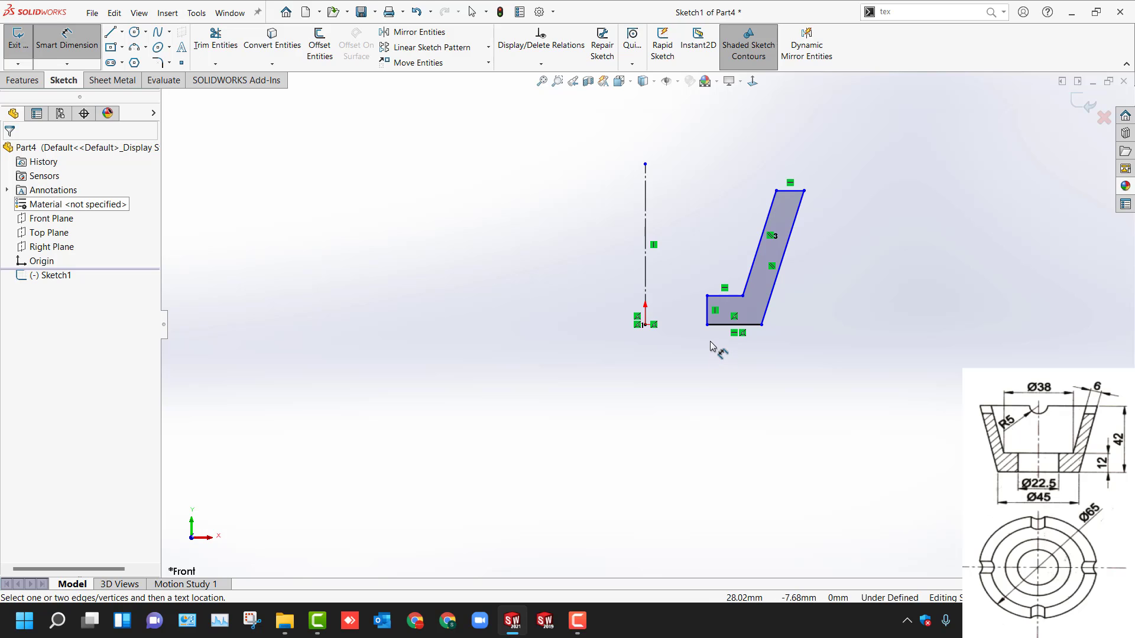
left_click(706, 309)
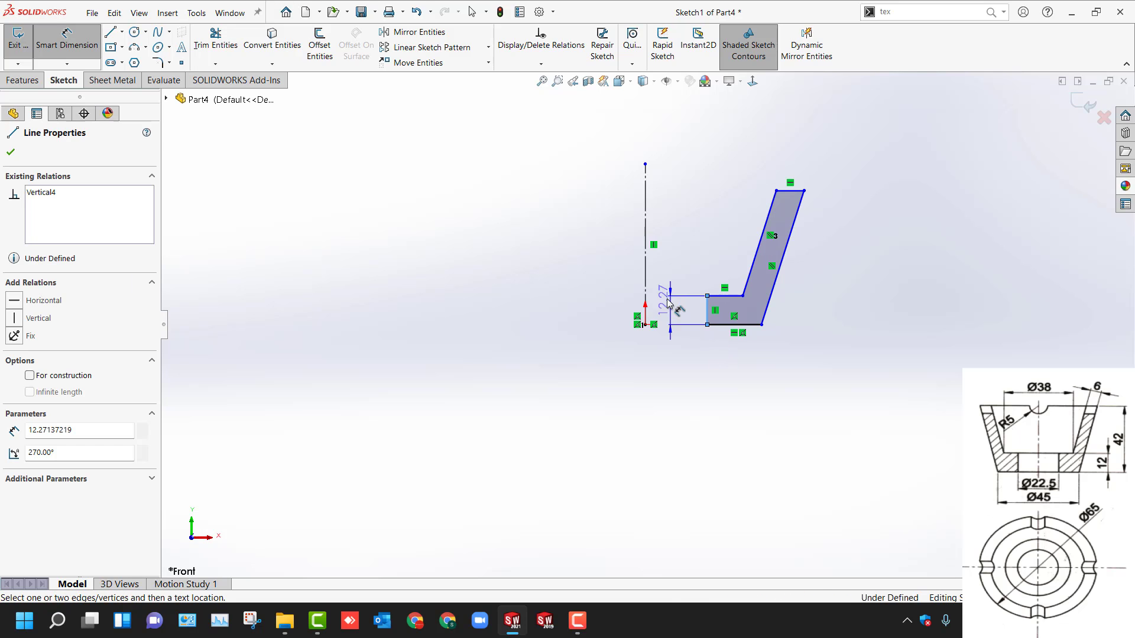
left_click(646, 292)
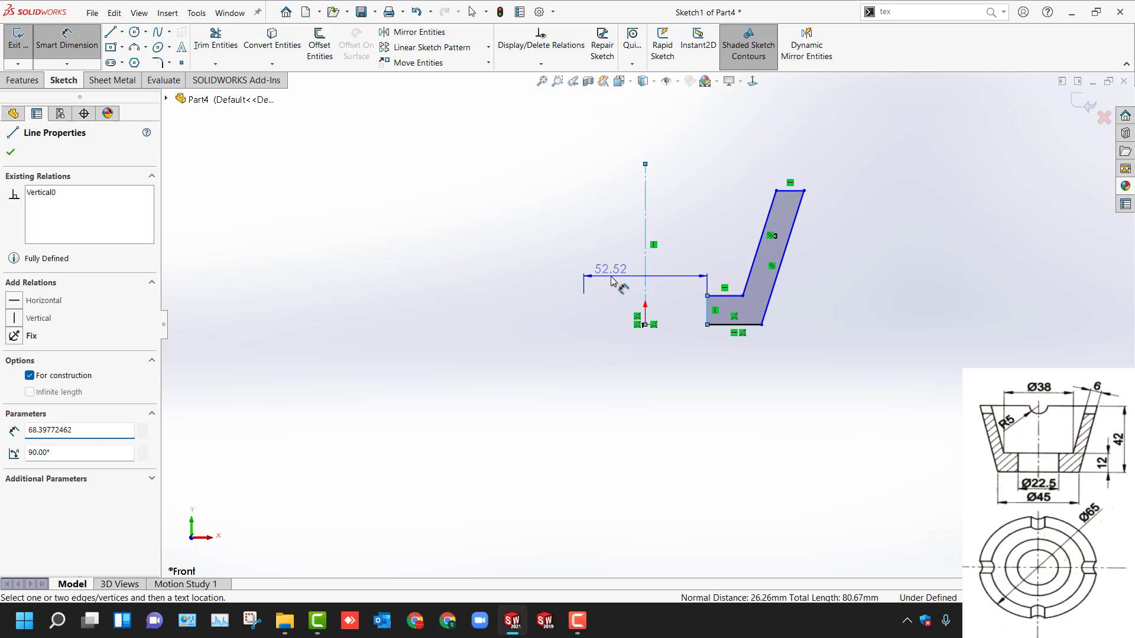
left_click(614, 281)
type("22.5")
key("Return")
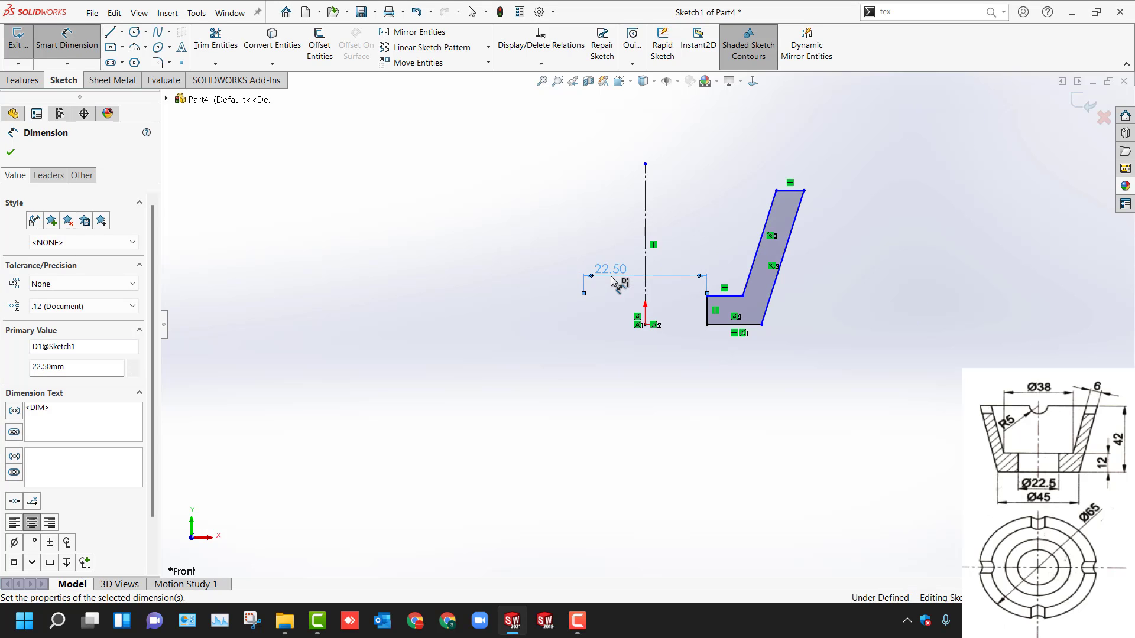
Step: Add diameter dimensions about the centreline of 45 mm to the base's outer corner and 38 mm to the inner corner of the slanted wall
left_click(762, 325)
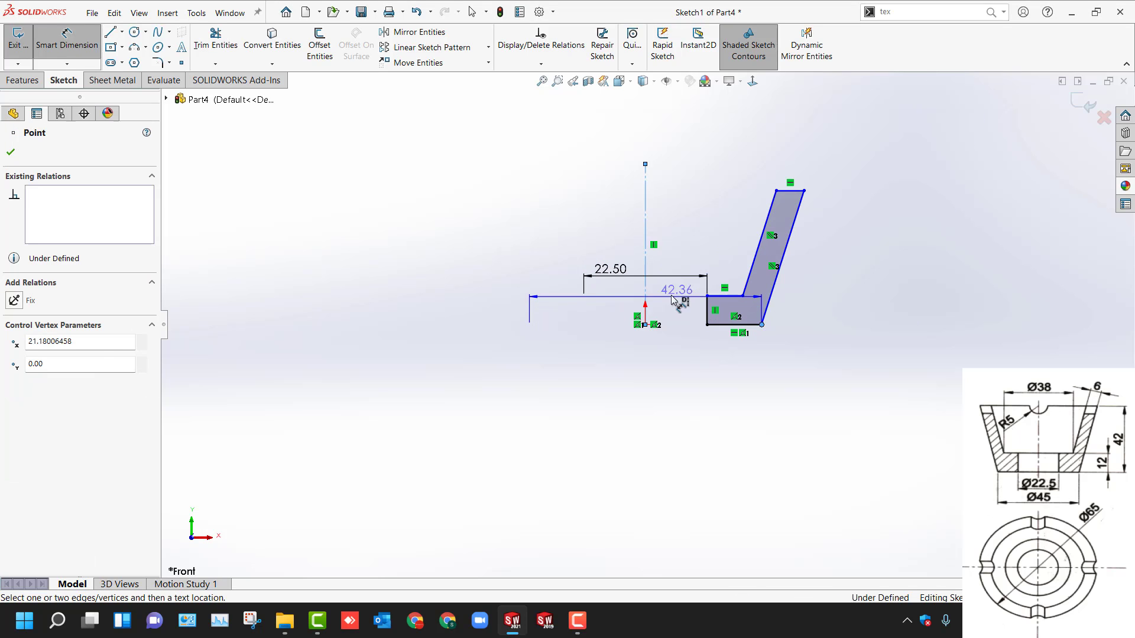
left_click(648, 362)
type("45")
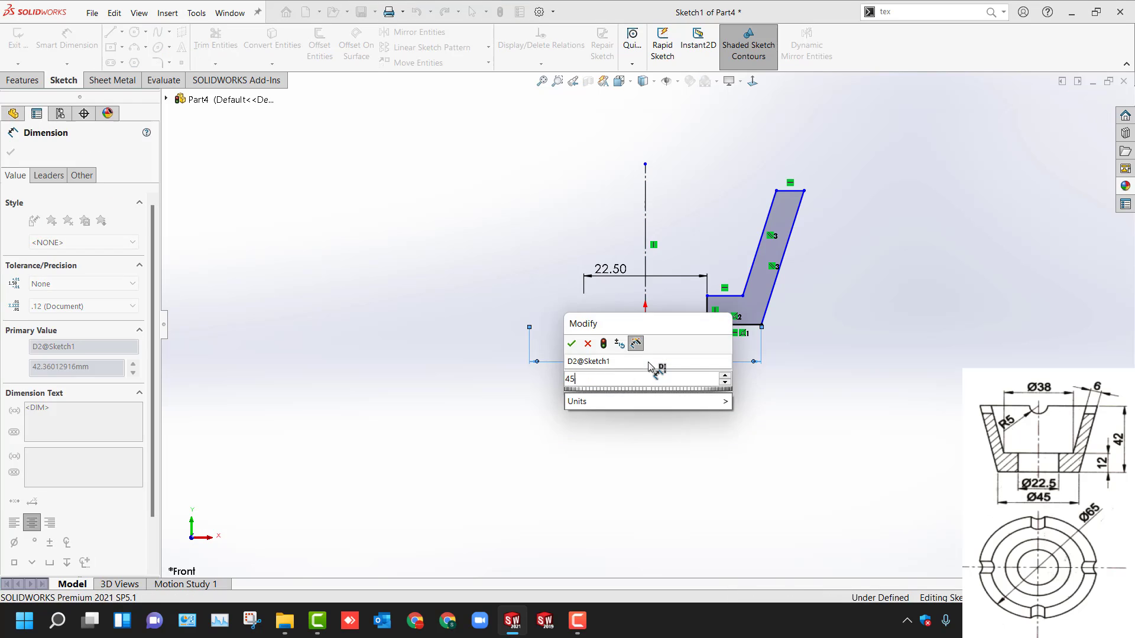
key("Return")
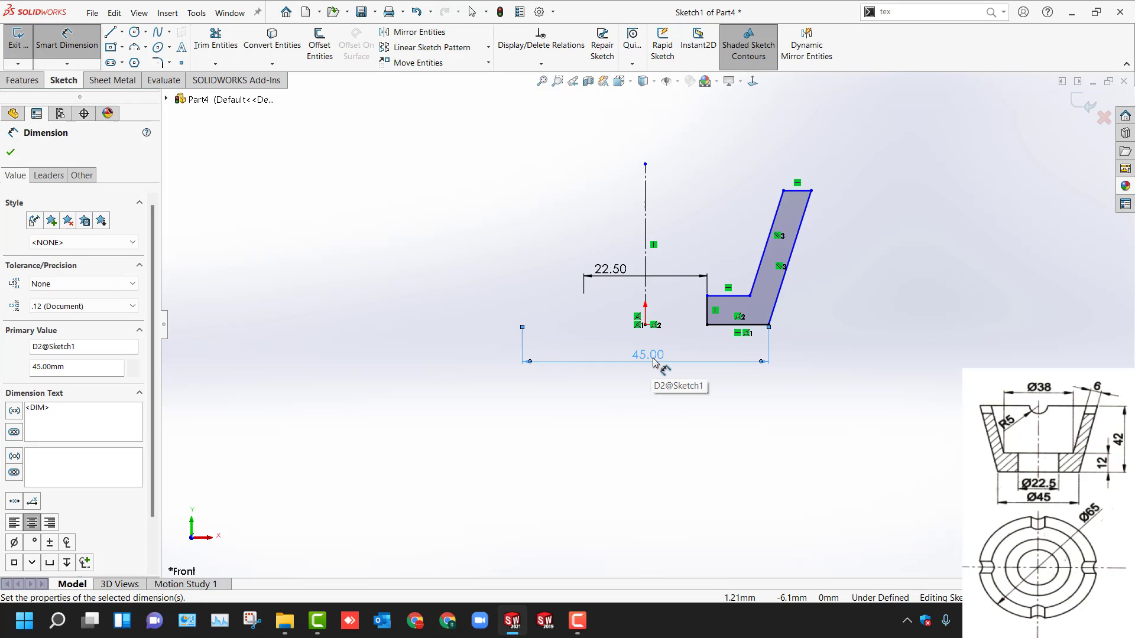
left_click(750, 297)
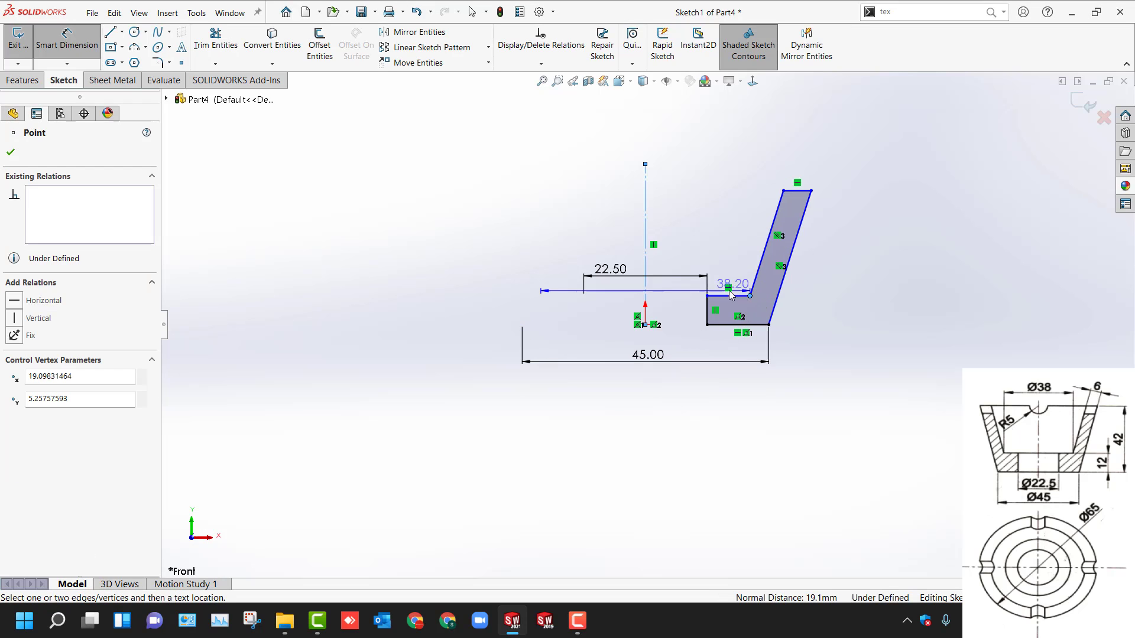
left_click(689, 262)
type("38.00mm")
key("Return")
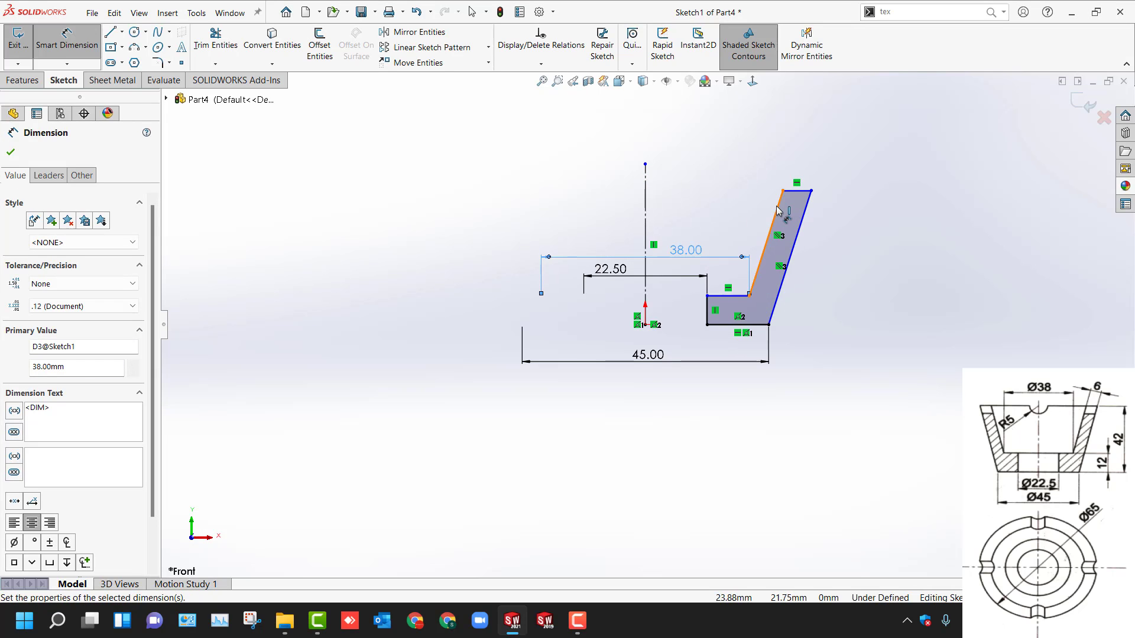
Step: Dimension the slanted wall's thickness as 6 mm and the profile's overall height as 42 mm
left_click(801, 224)
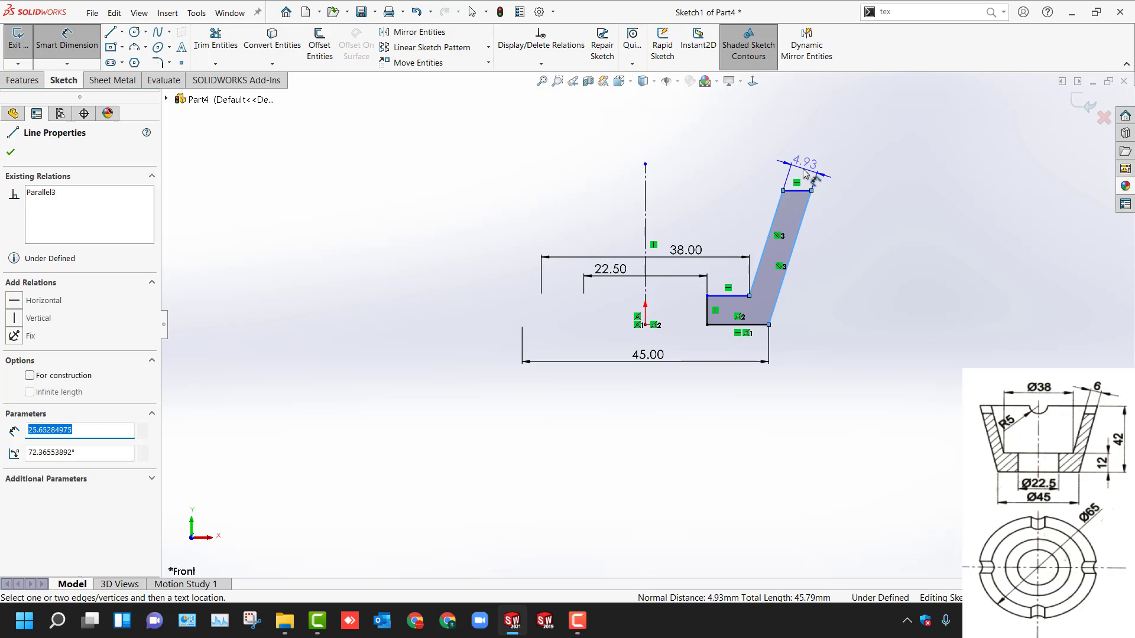
left_click(804, 173)
type("6")
key("Return")
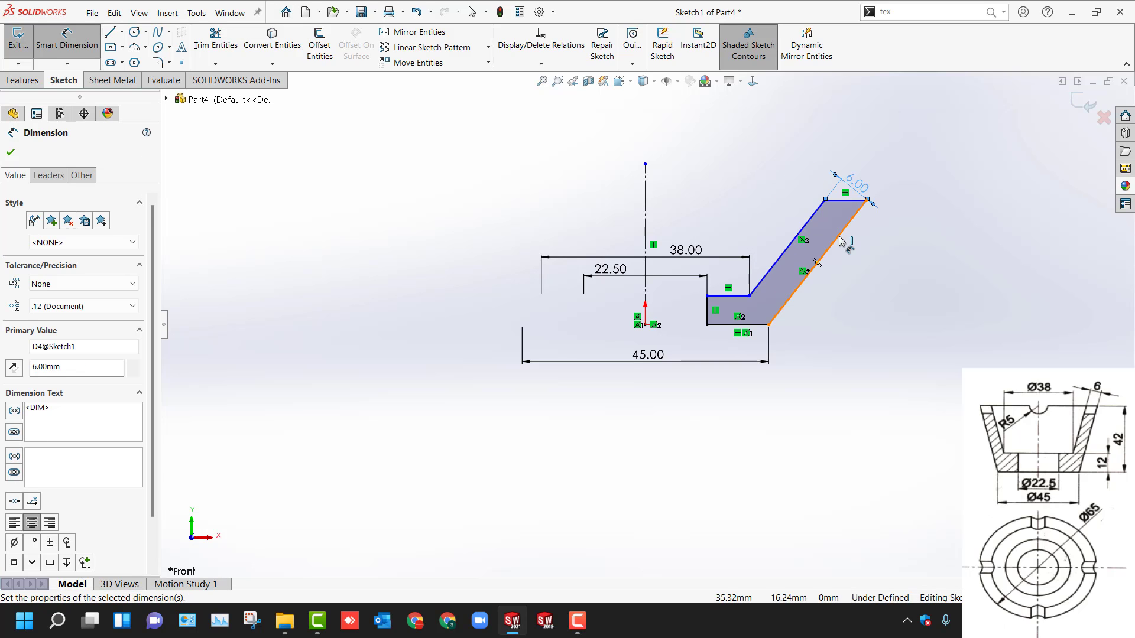
left_click(844, 201)
left_click(748, 331)
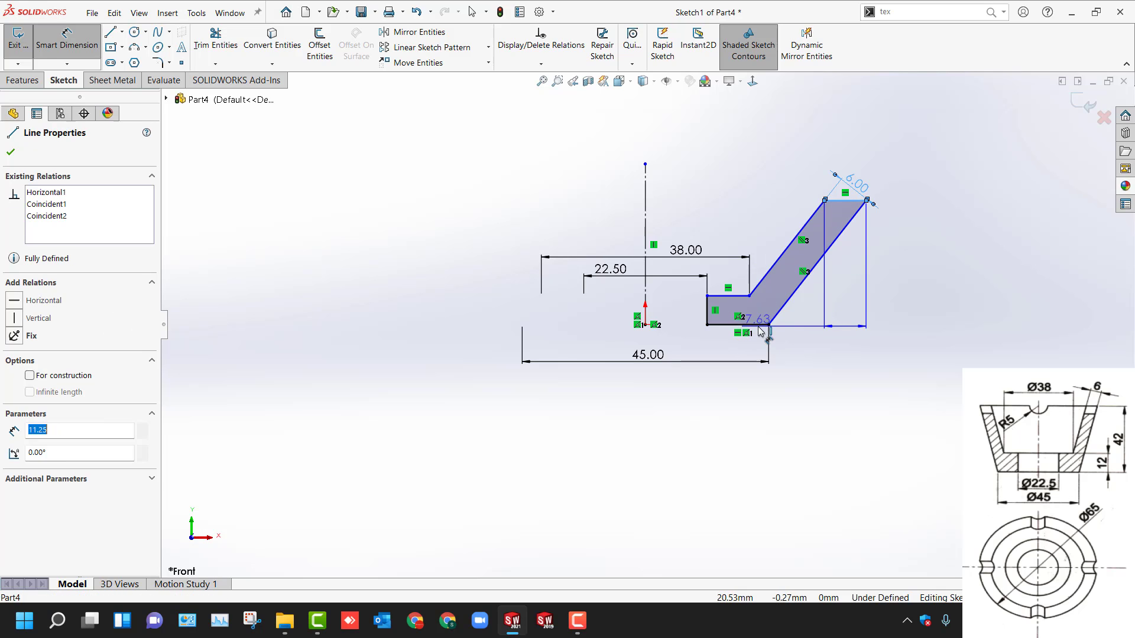
left_click(929, 275)
type("42")
key("Return")
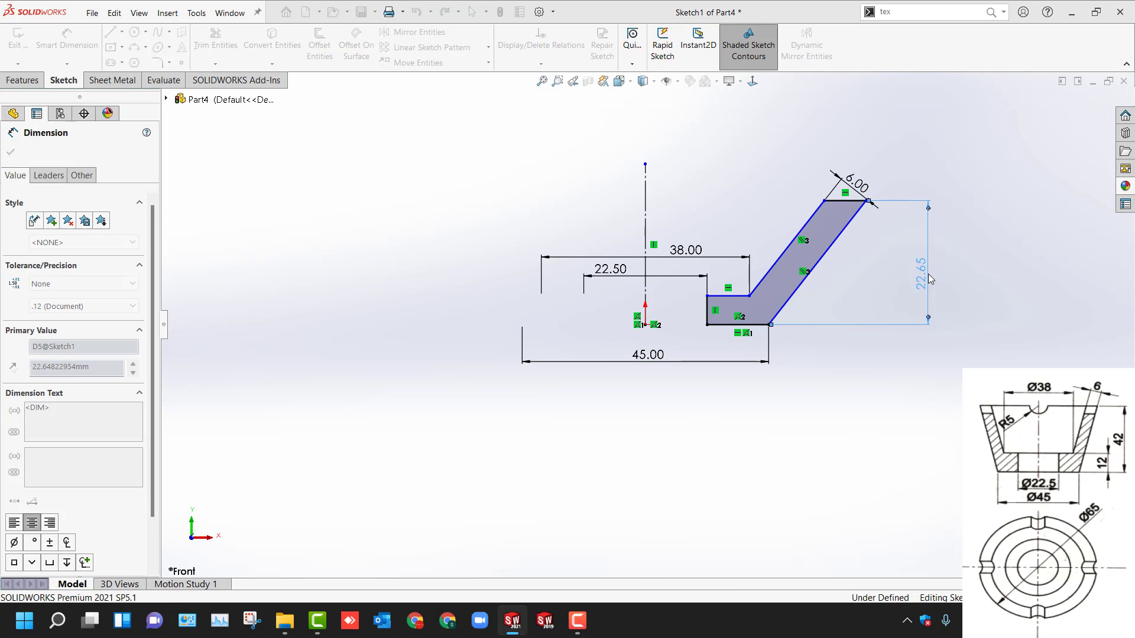
Step: Dimension the height of the profile's base as 12 mm
left_click(721, 300)
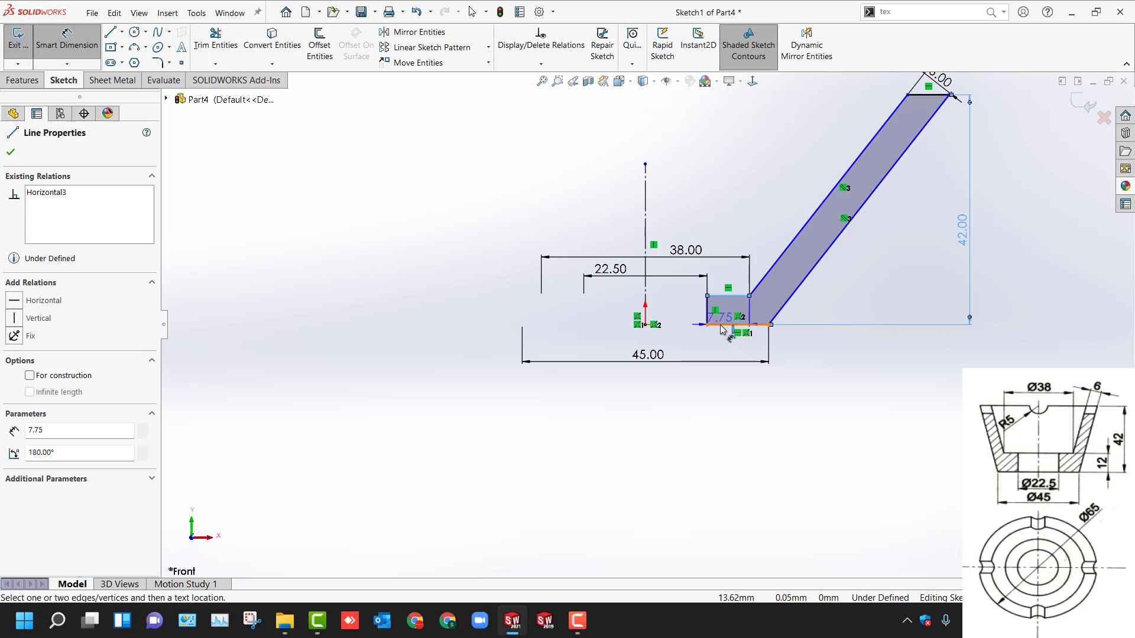
left_click(884, 316)
type("12")
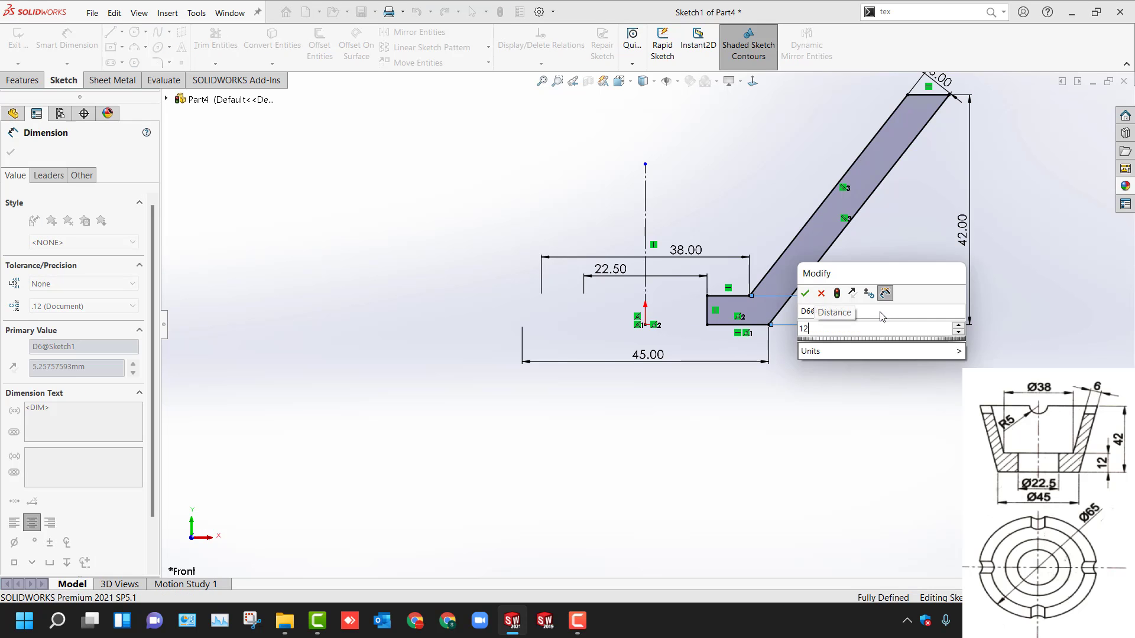
key("Return")
Step: Delete the 12 mm height dimension of the profile's base
right_click(864, 348)
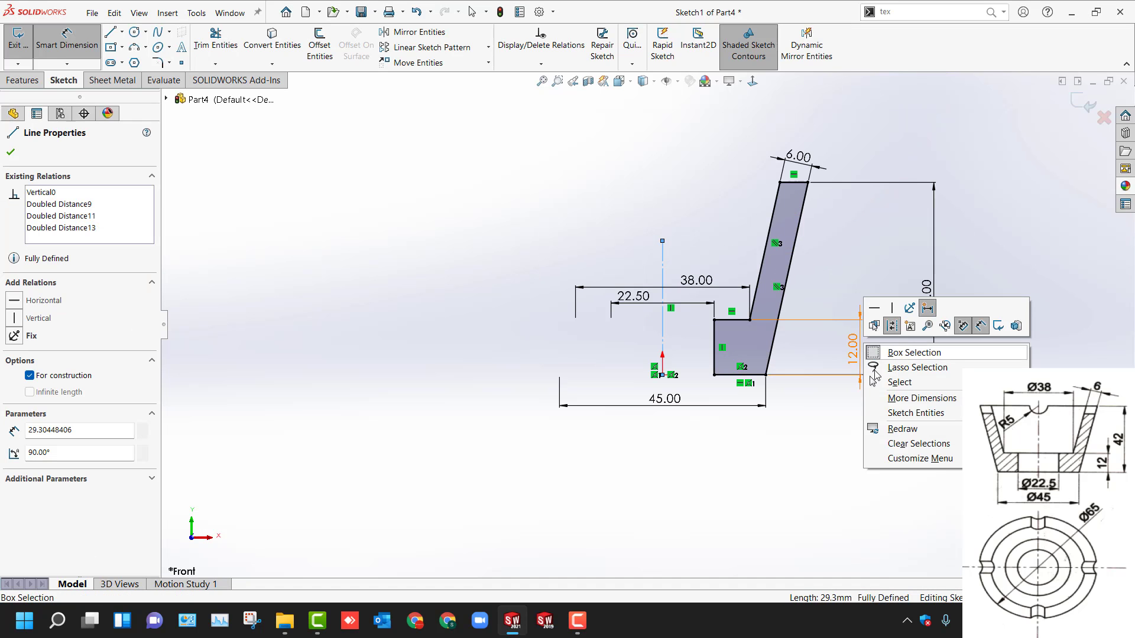
left_click(892, 386)
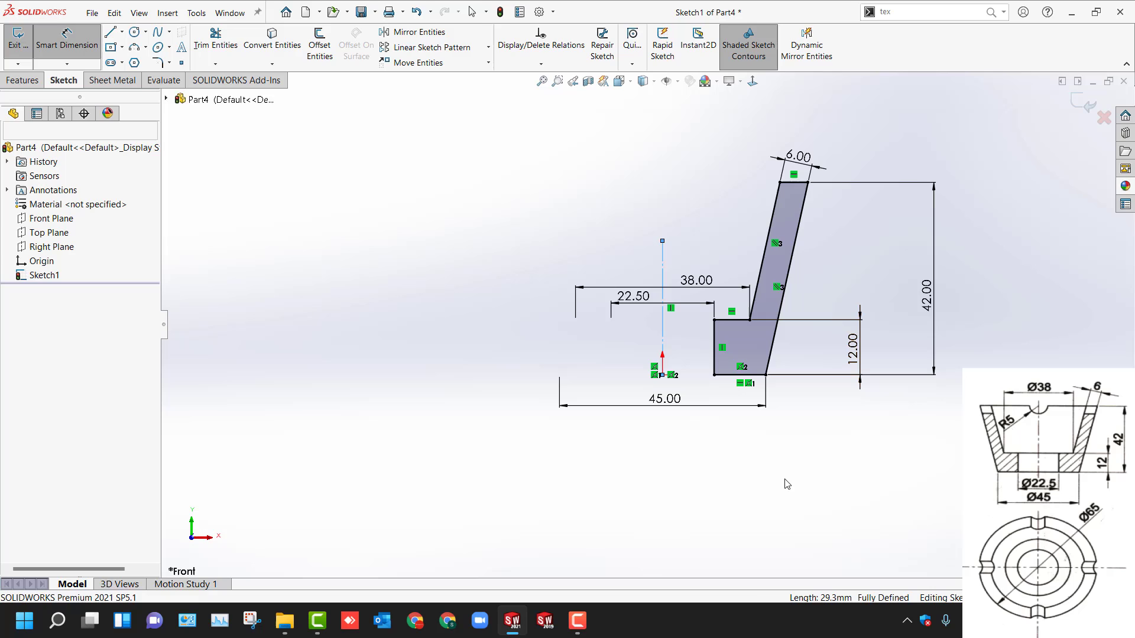
right_click(854, 349)
left_click(874, 464)
Step: Pull the slanted wall's upper end outward and dimension its outer top corner about the centreline as a 65 mm diameter
left_click_drag(777, 182, 805, 193)
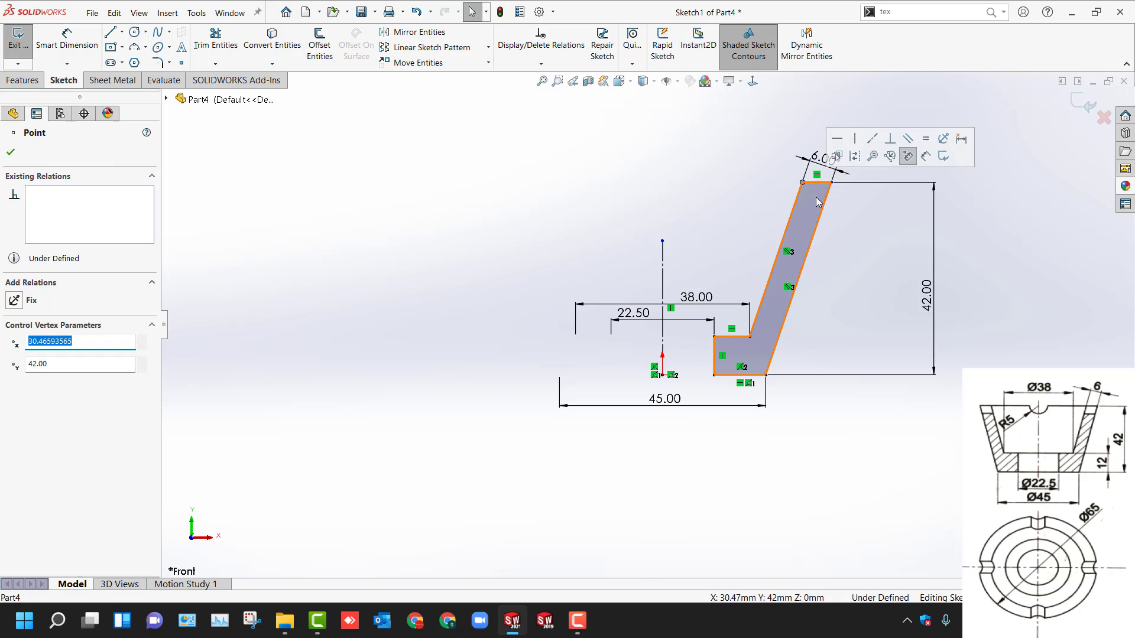
key("d")
left_click(831, 183)
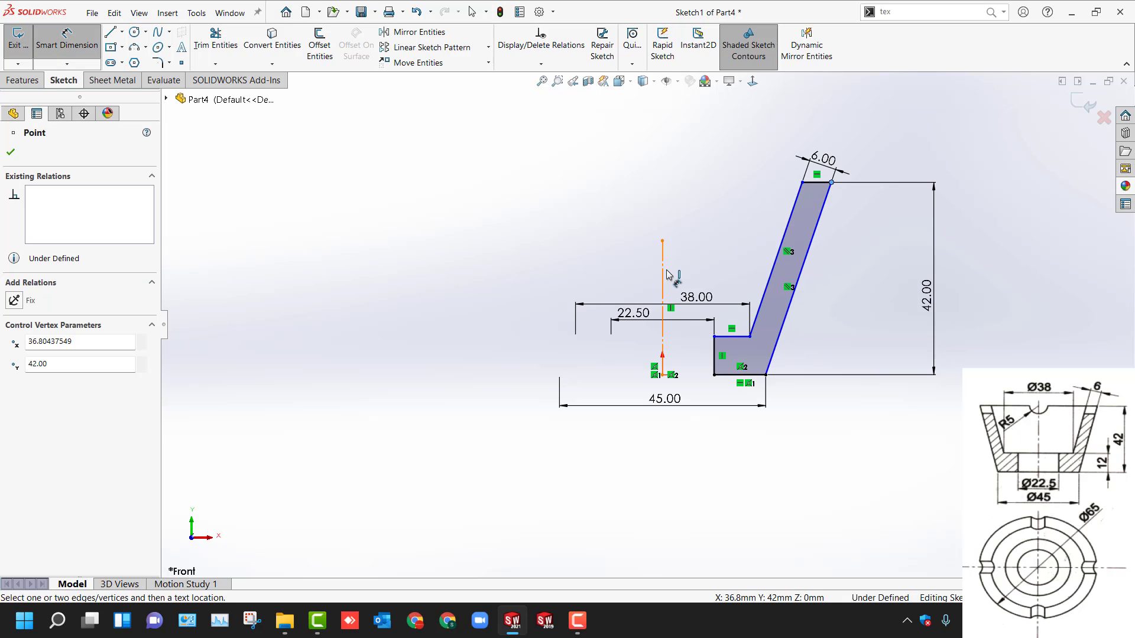
left_click(662, 272)
left_click(620, 189)
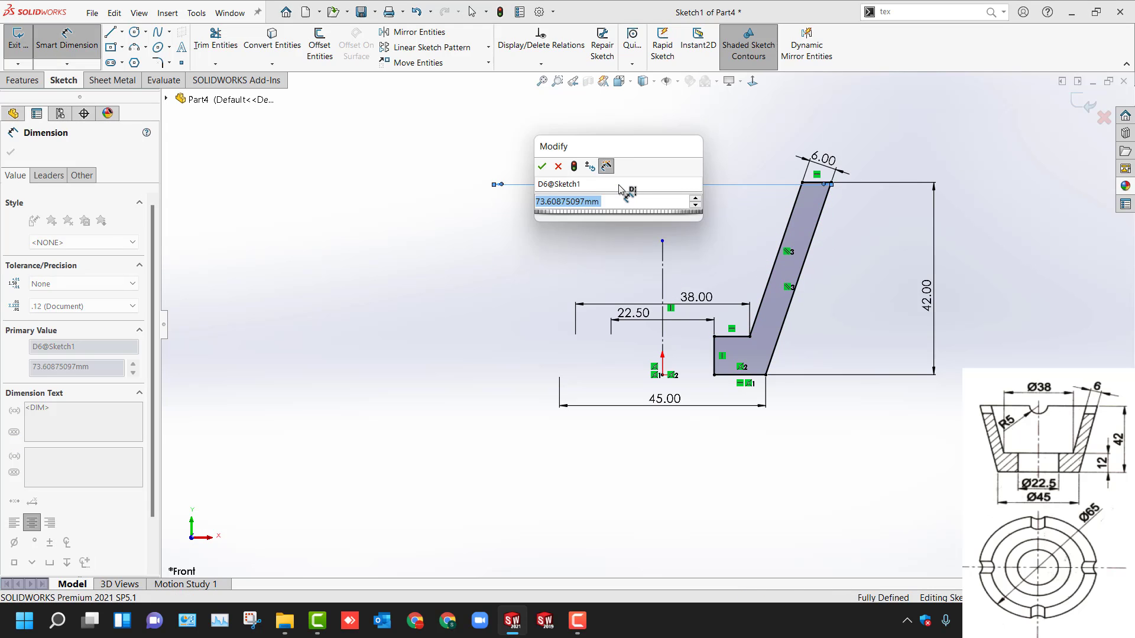
type("65")
key("Return")
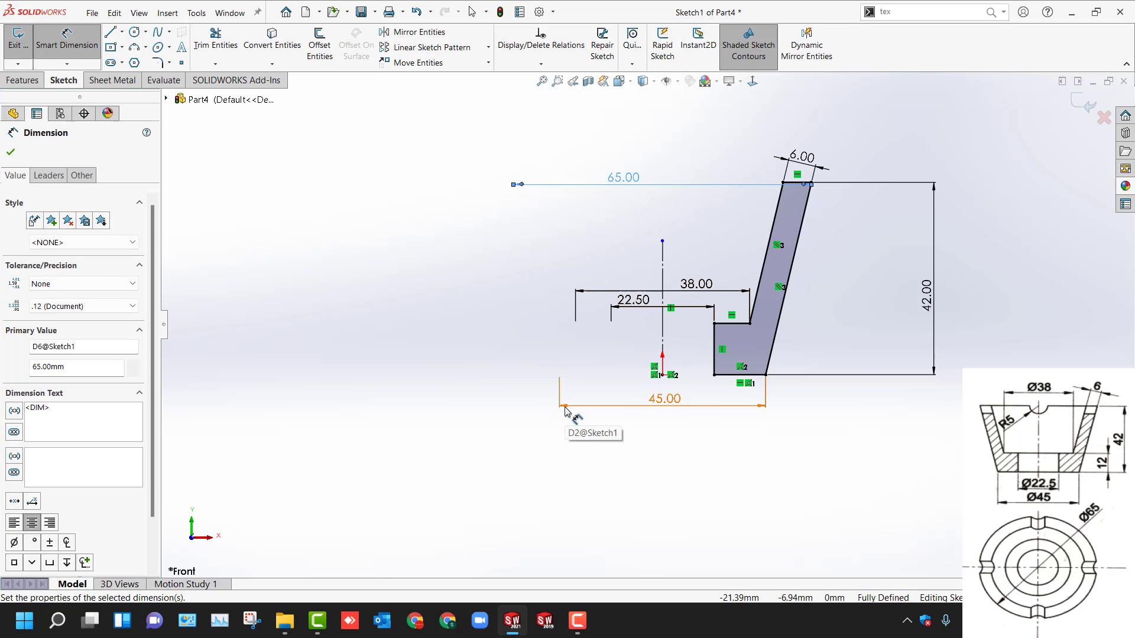
Step: Delete the 38 mm diameter dimension of the slanted wall's inner corner
right_click(698, 294)
left_click(559, 299)
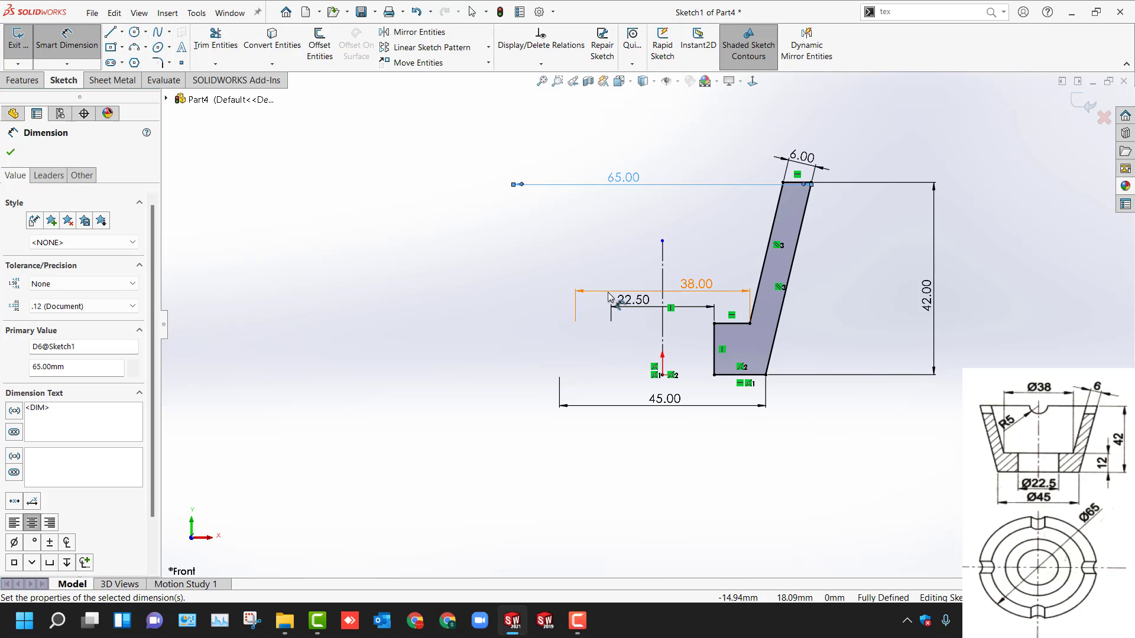
left_click(697, 285)
right_click(703, 290)
left_click(740, 433)
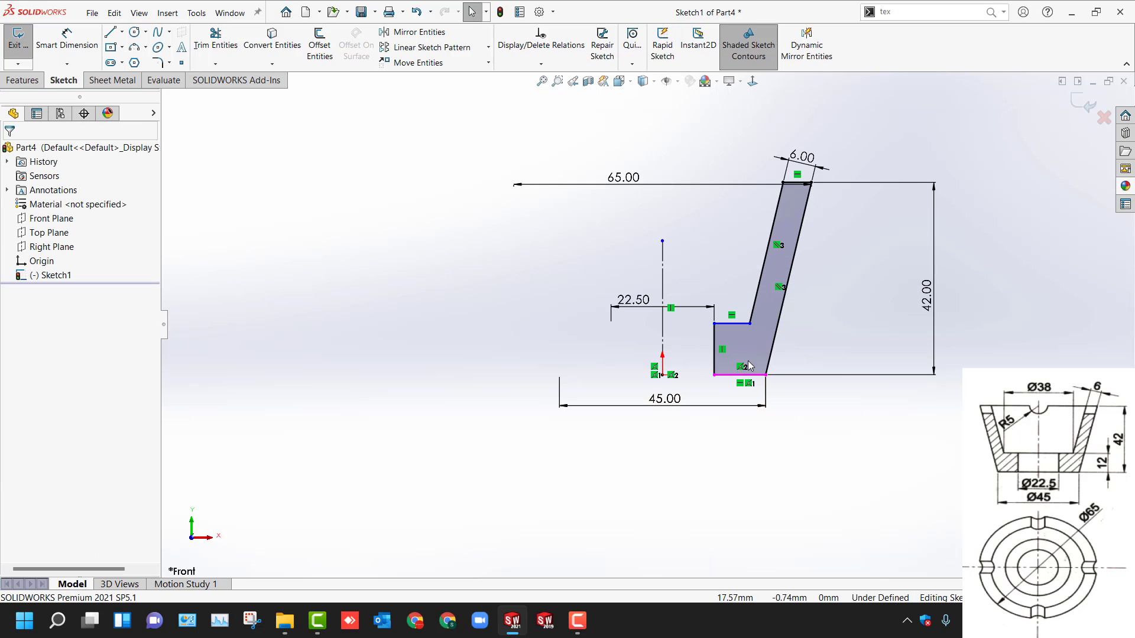
Step: Dimension the height of the profile's base as 12 mm
left_click(733, 329)
left_click_drag(733, 327, 734, 324)
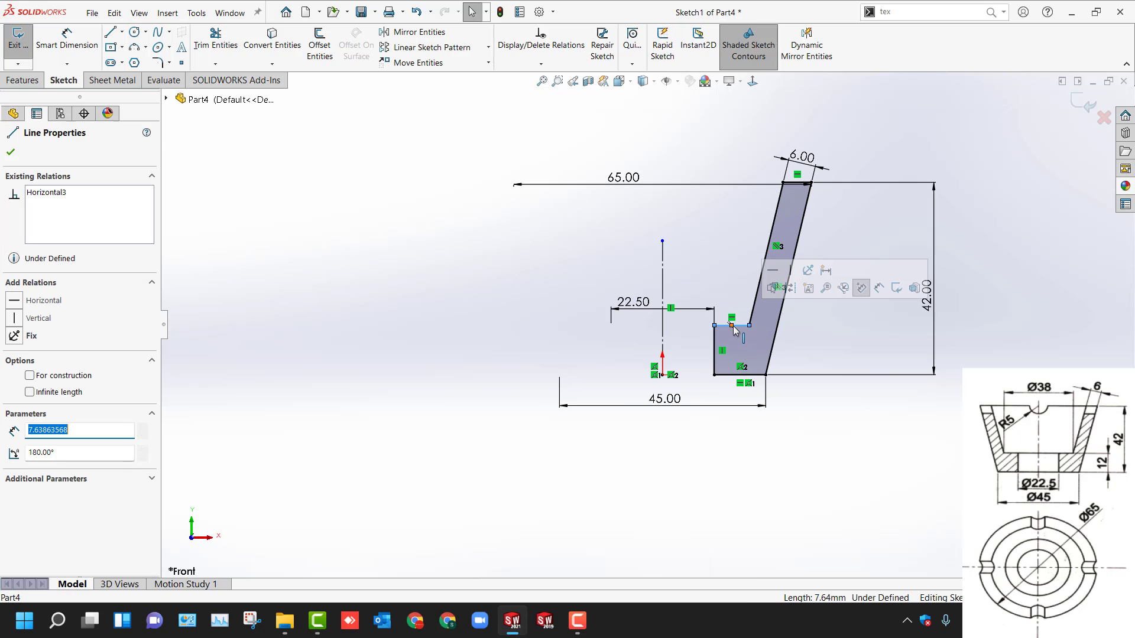
key("d")
left_click(735, 326)
left_click(745, 375)
left_click(829, 355)
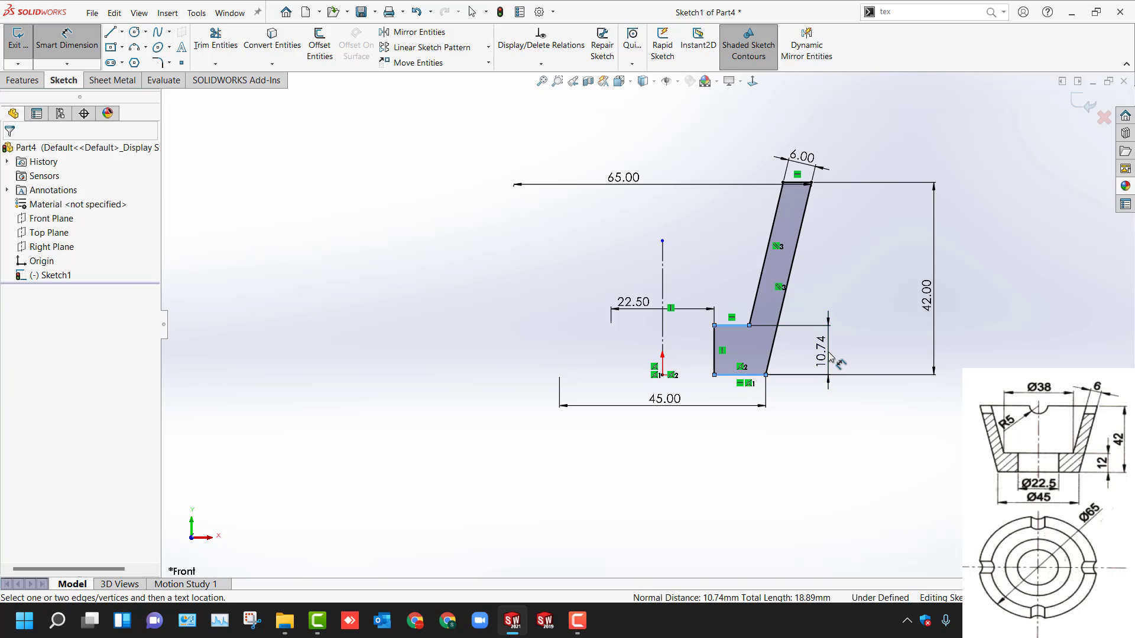
key("Return")
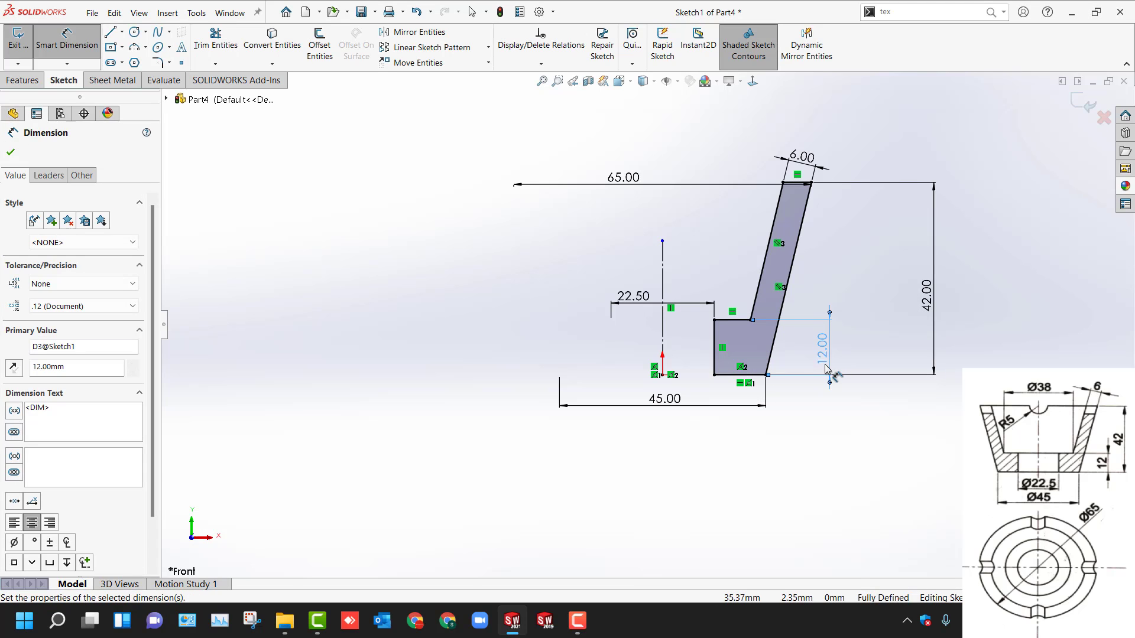
double_click(821, 353)
type("12")
key("Return")
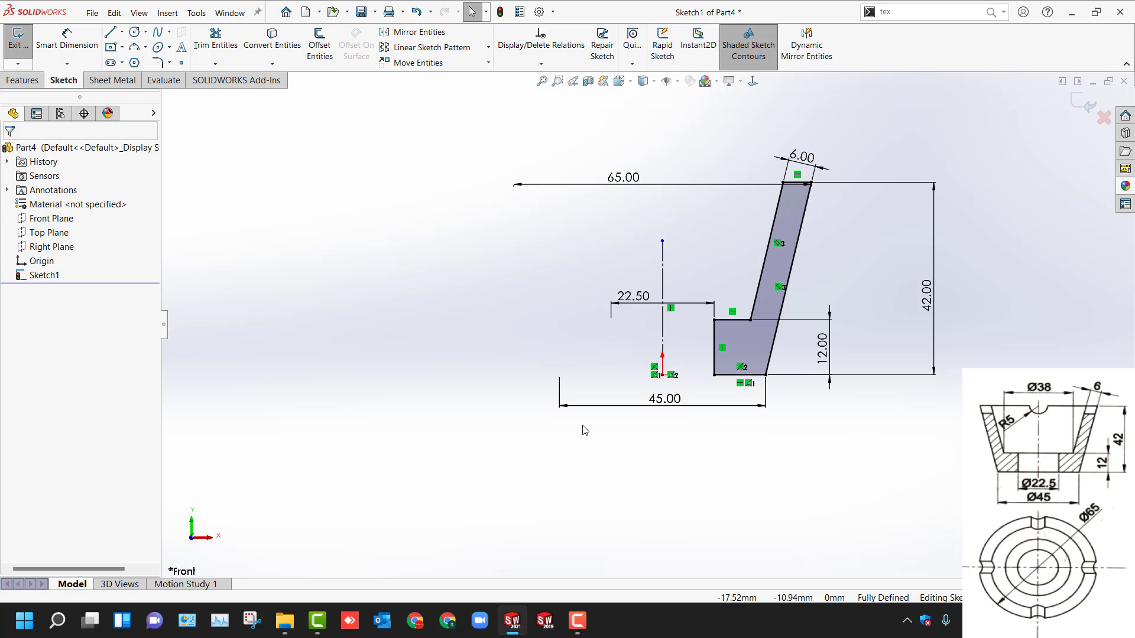
Step: Finish the sketch and revolve the profile 360 degrees about the centreline
left_click(17, 37)
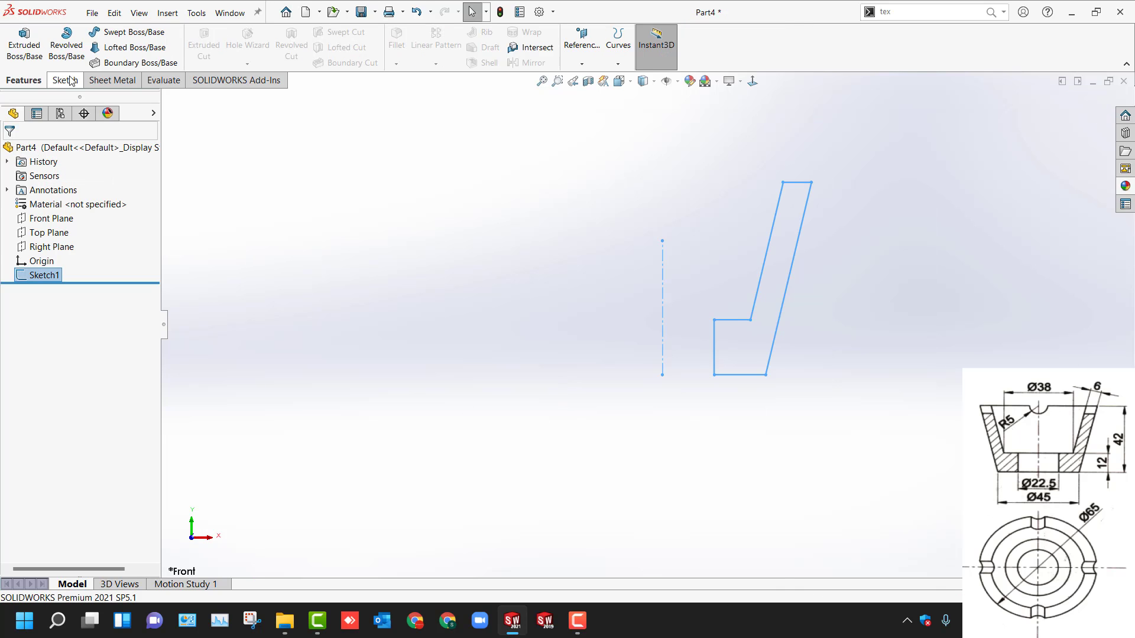
left_click(66, 44)
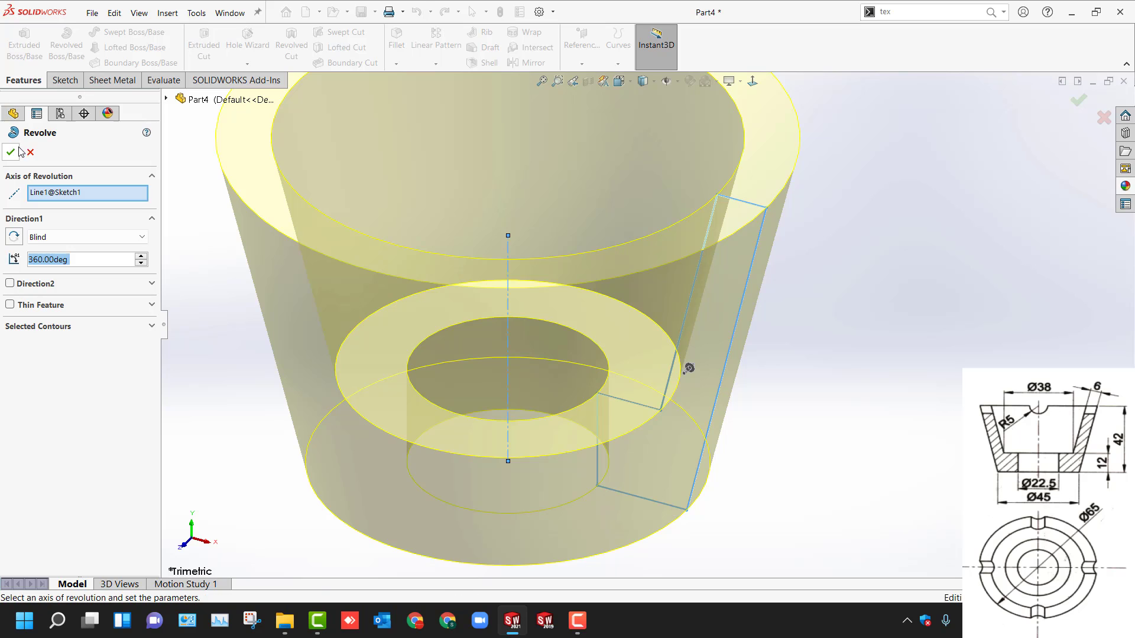
key("Return")
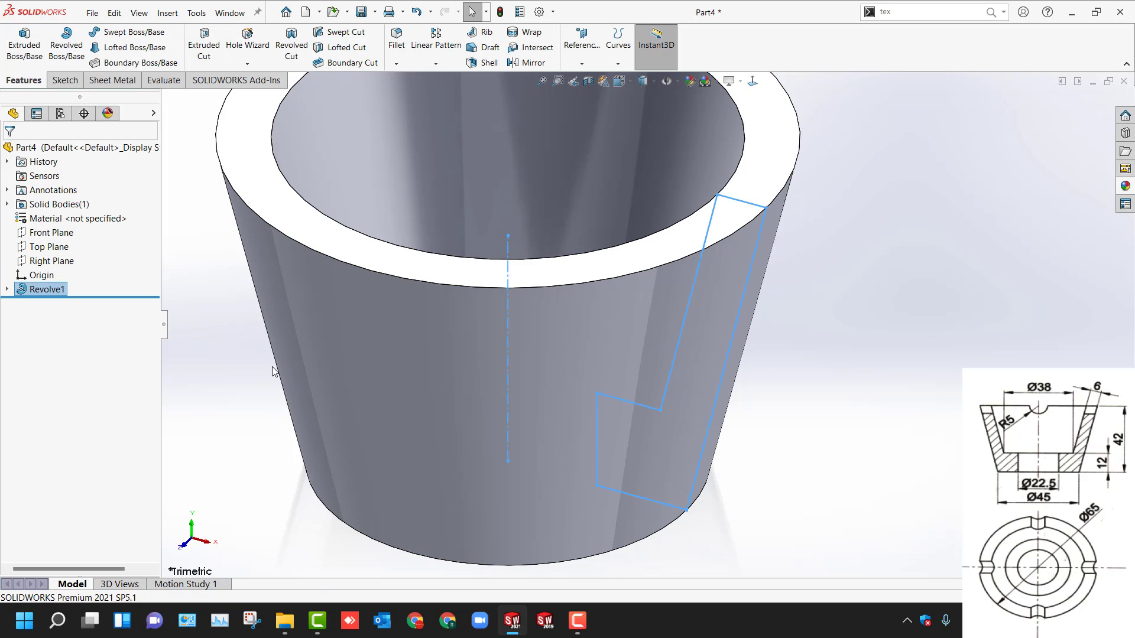
key("f")
left_click(302, 397)
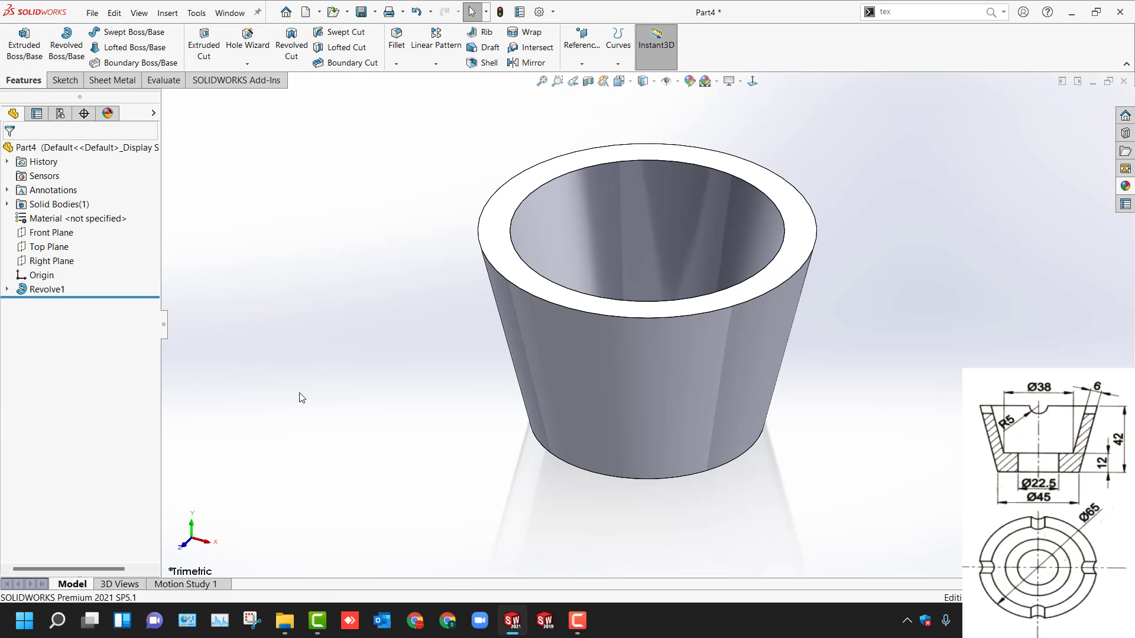
Step: Sketch a 10 mm diameter circle on the Front Plane, centred on the midpoint of the cup's top edge
left_click(51, 232)
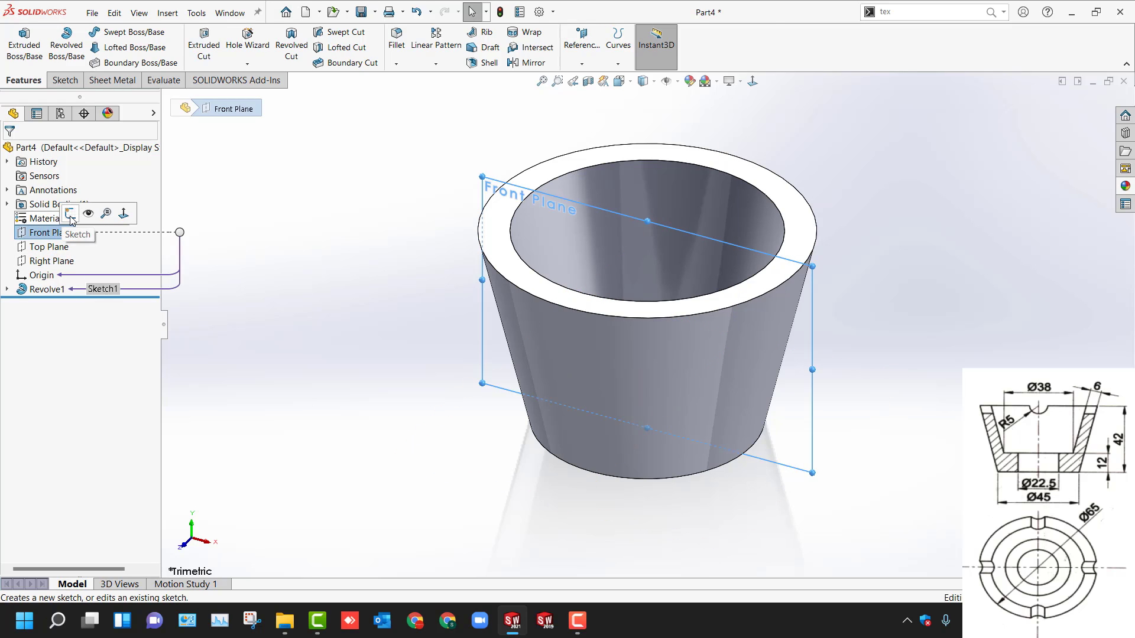
left_click(71, 220)
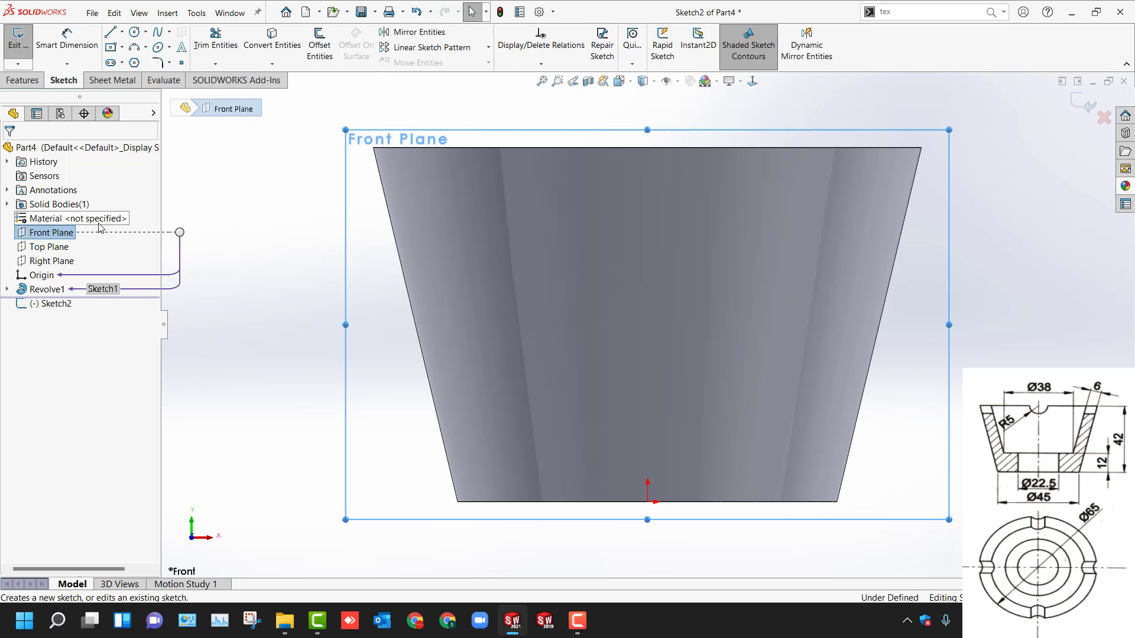
key("c")
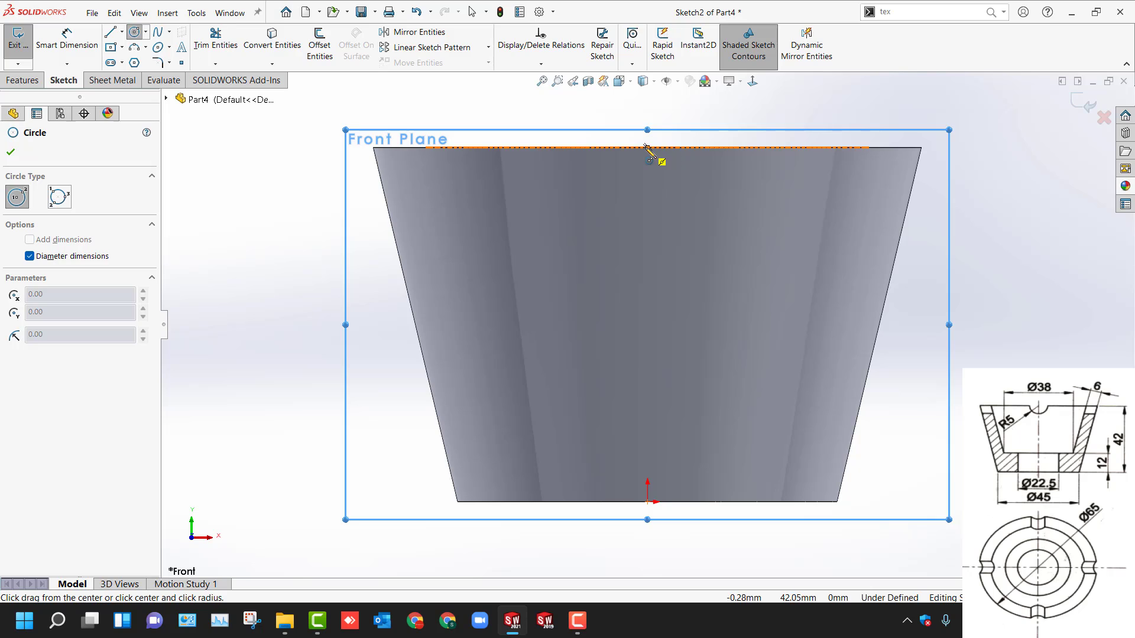
left_click(647, 148)
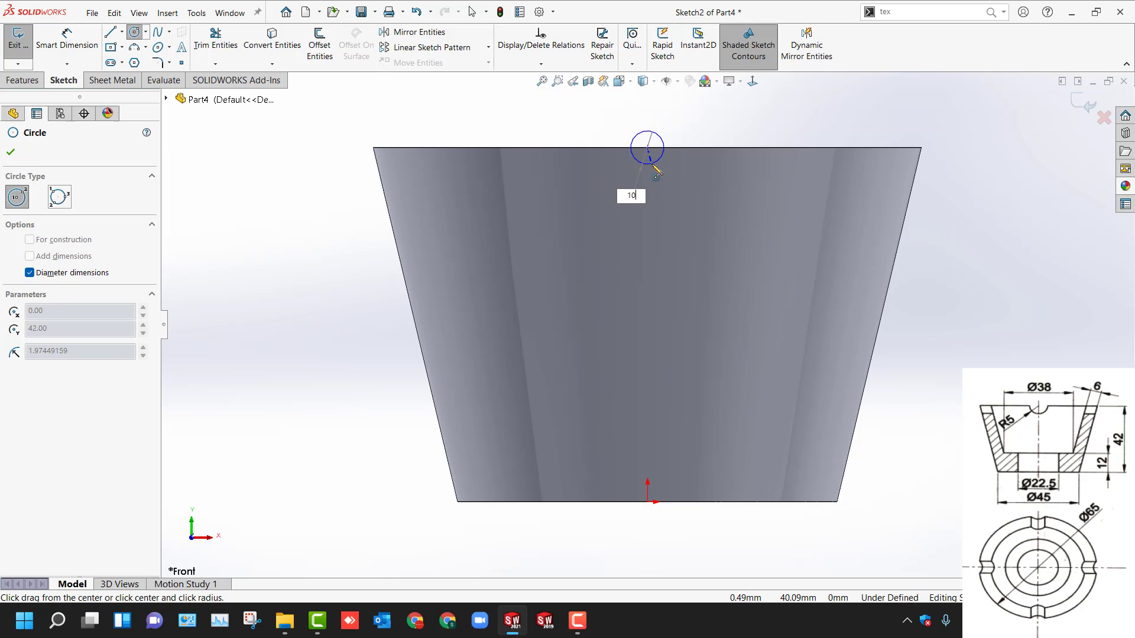
key("Return")
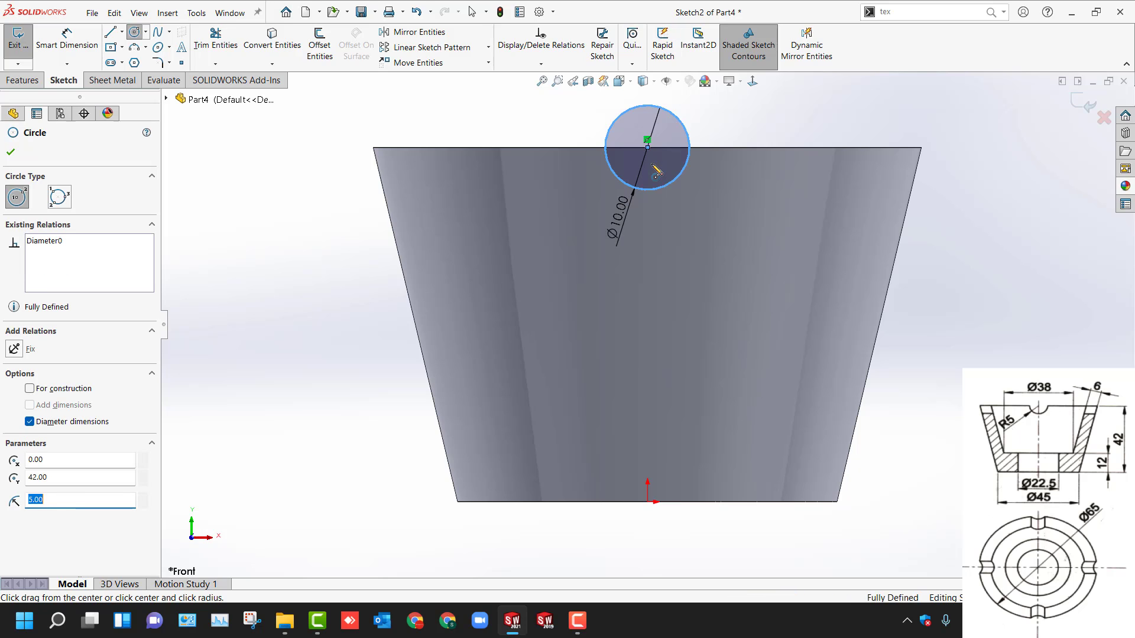
key("Escape")
Step: Align the circle's centre vertically with the origin and finish the sketch
left_click(647, 147)
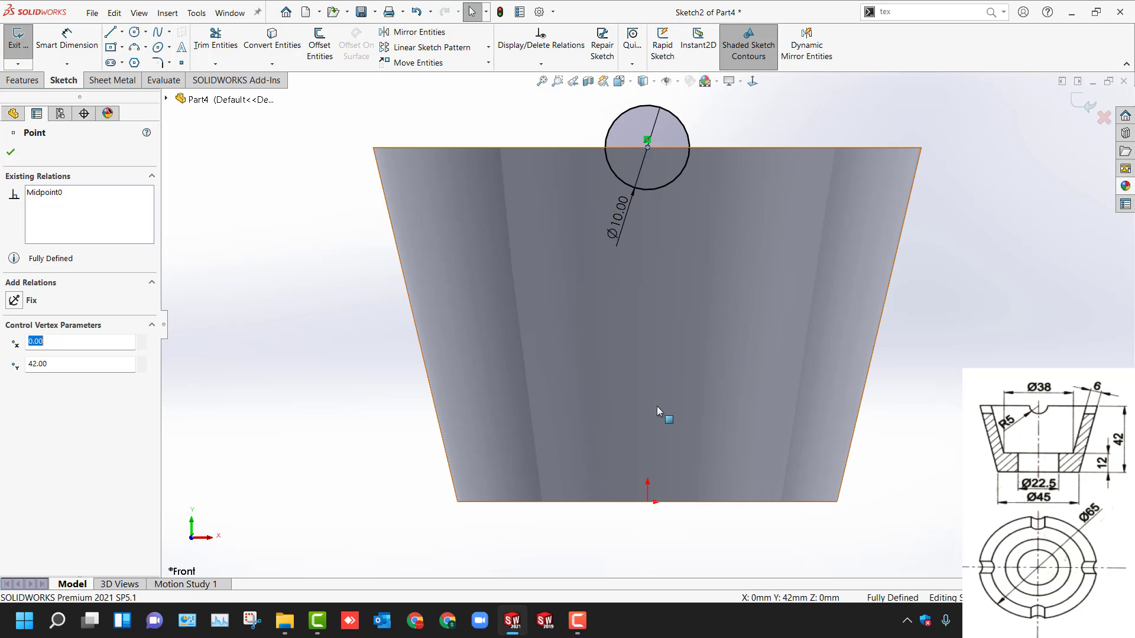
left_click(647, 502, "ctrl")
left_click(689, 449)
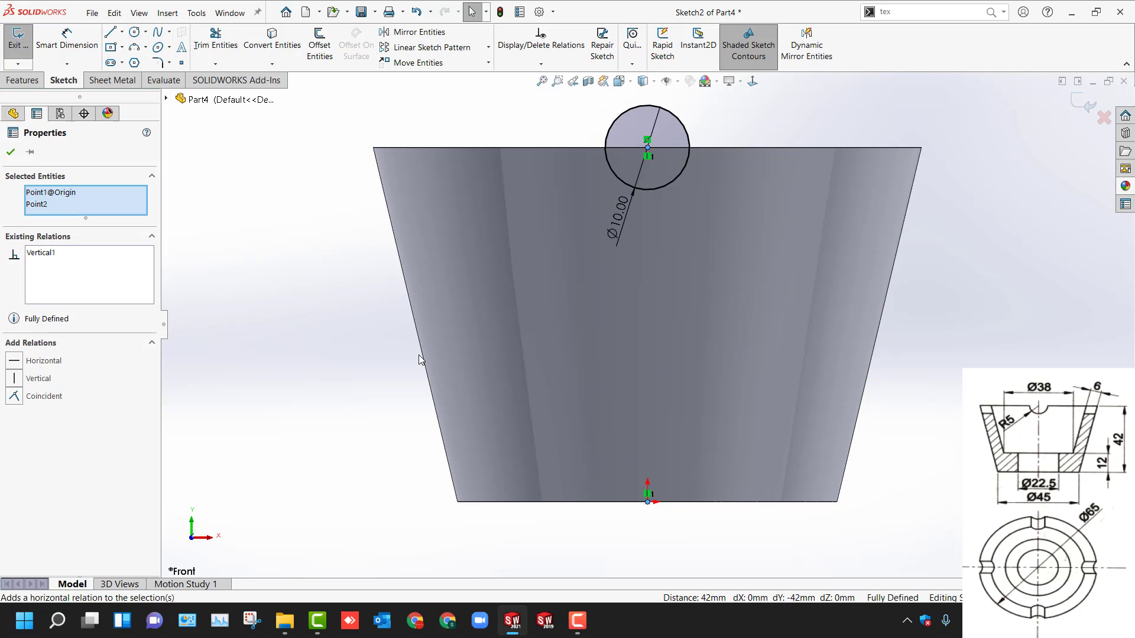
left_click(418, 358)
key("ctrl+b")
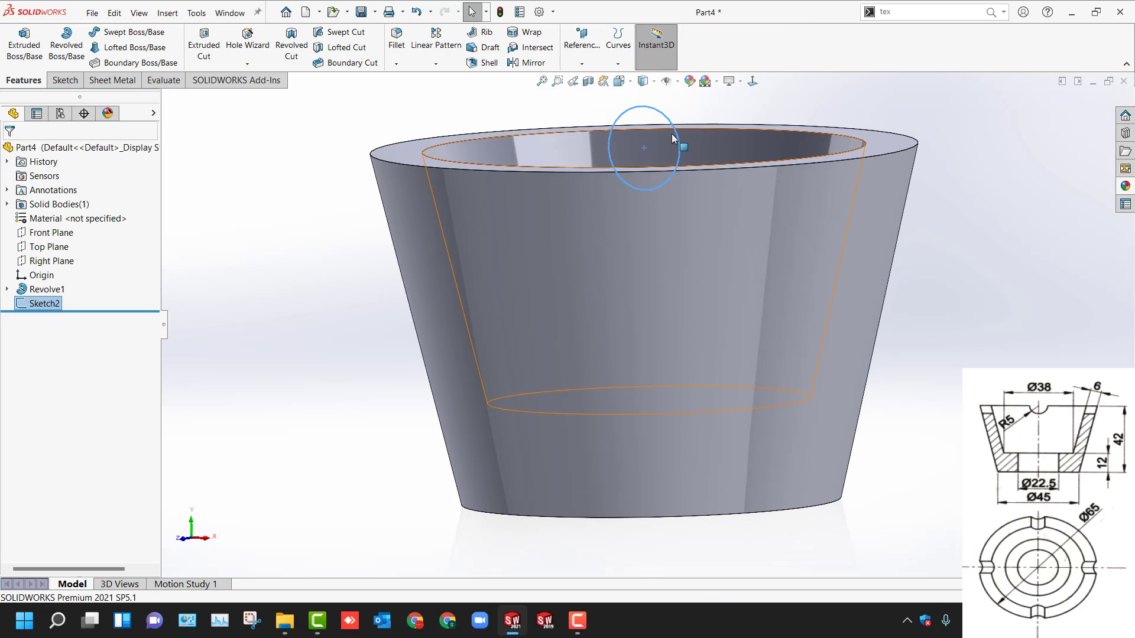
Step: Extrude the circle in both directions as a cut, forming two opposite semicircular notches in the cup's rim
left_click(675, 138)
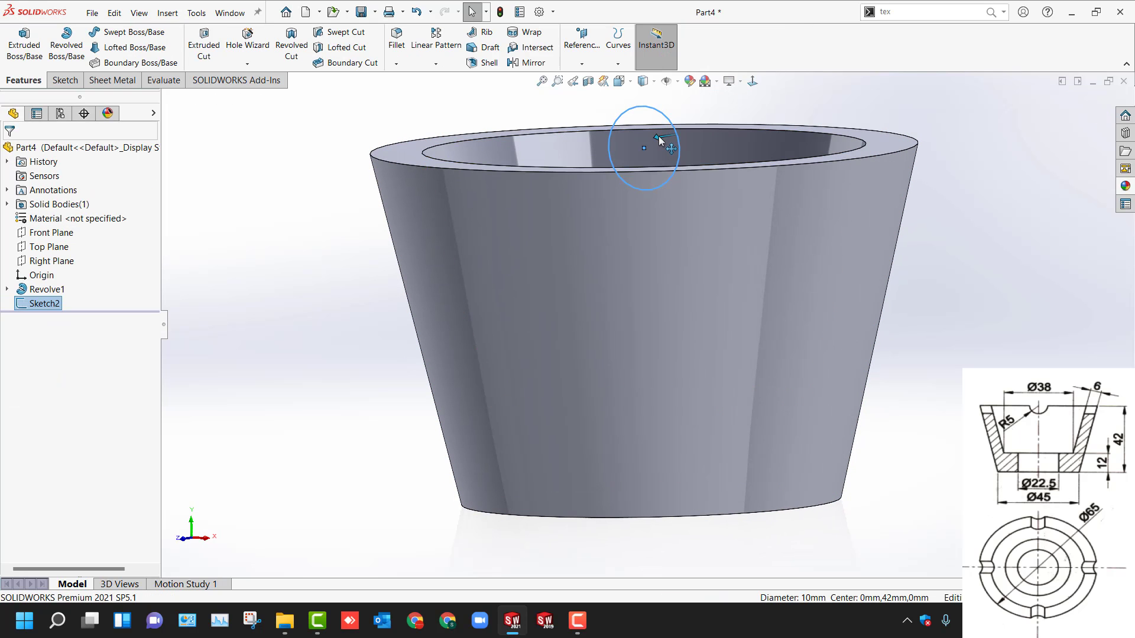
mouse_move(658, 136)
left_mouse_down()
mouse_move(614, 172)
mouse_move(425, 203)
left_mouse_up()
left_click(434, 185)
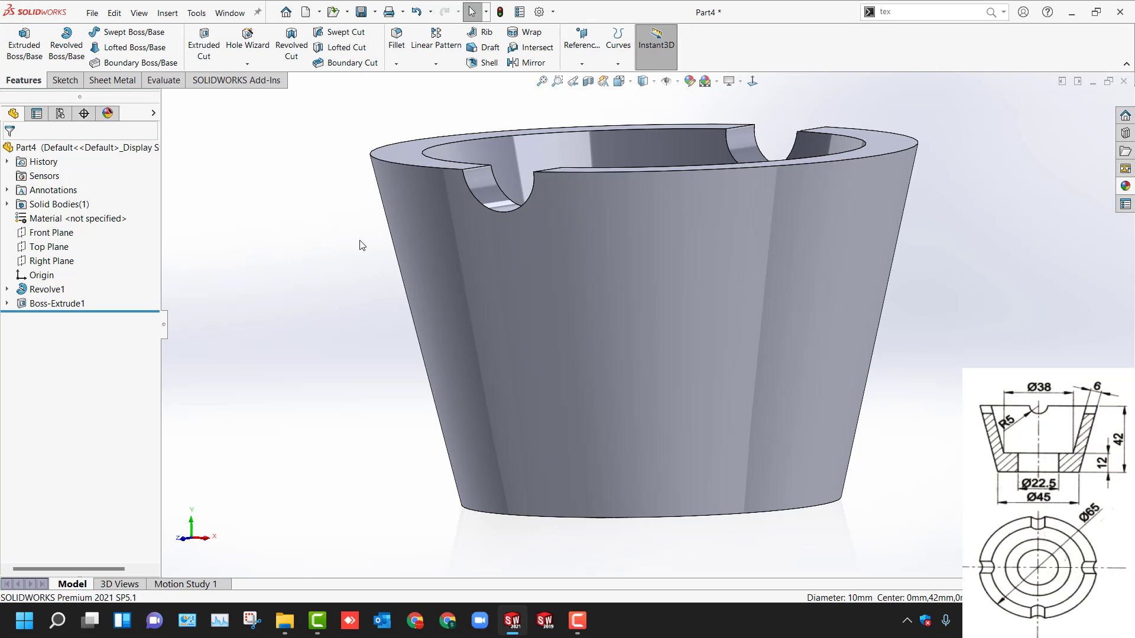
Step: Sketch a 10 mm diameter circle on the Right Plane, centred on the cup's top edge above the origin, and finish the sketch
left_click(51, 260)
left_click(52, 248)
key("c")
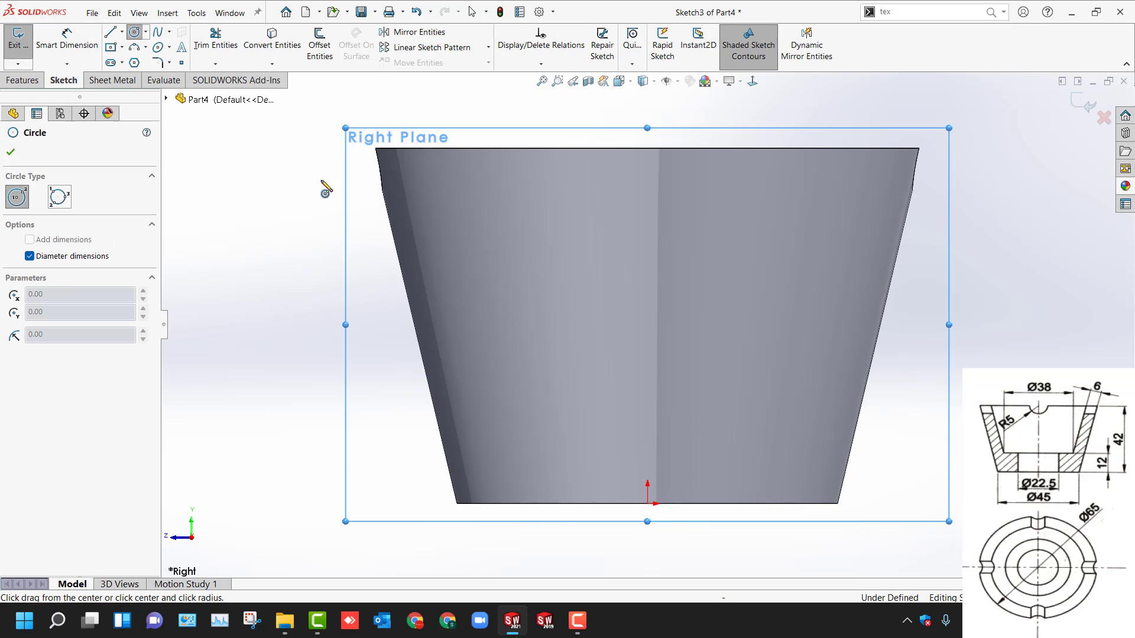
left_click(646, 147)
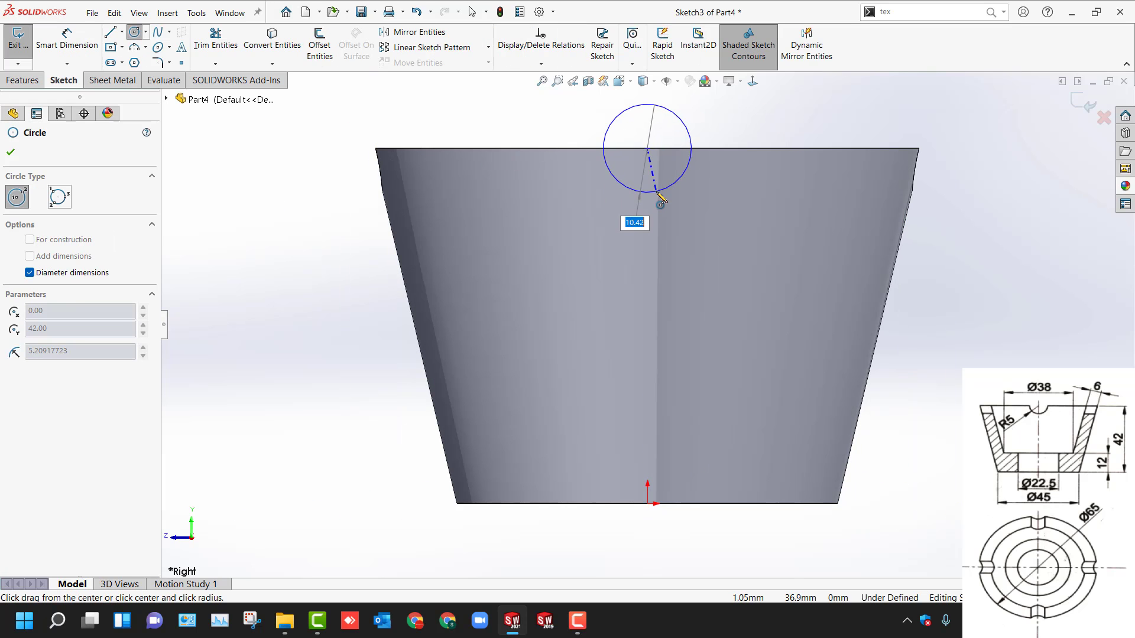
type("10")
key("Return")
key("Escape")
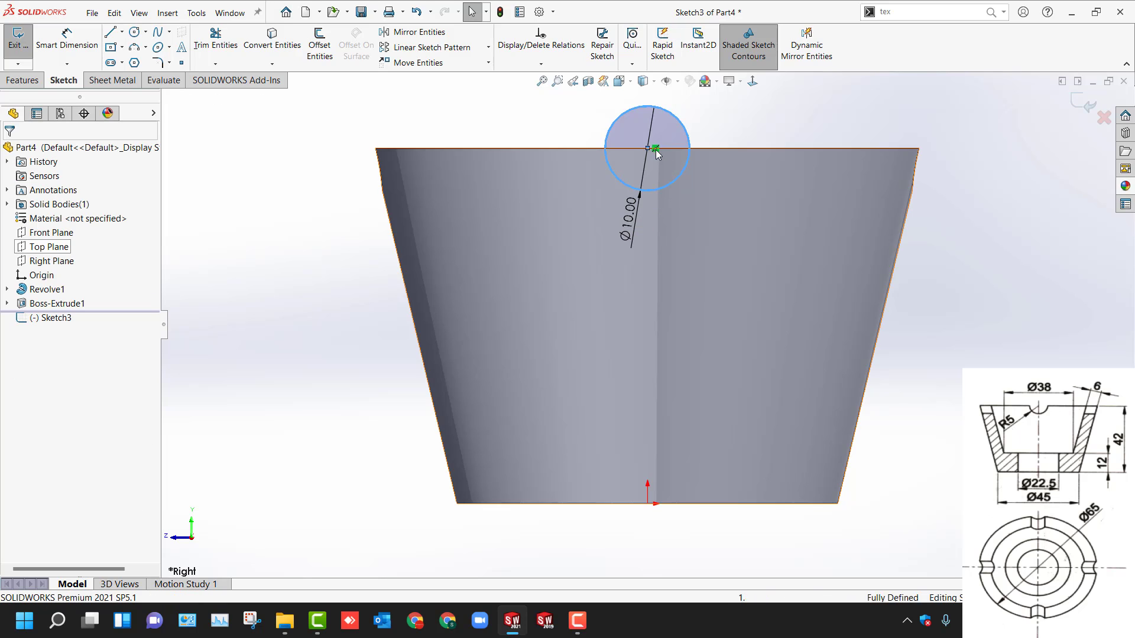
left_click(648, 148)
left_click(363, 293)
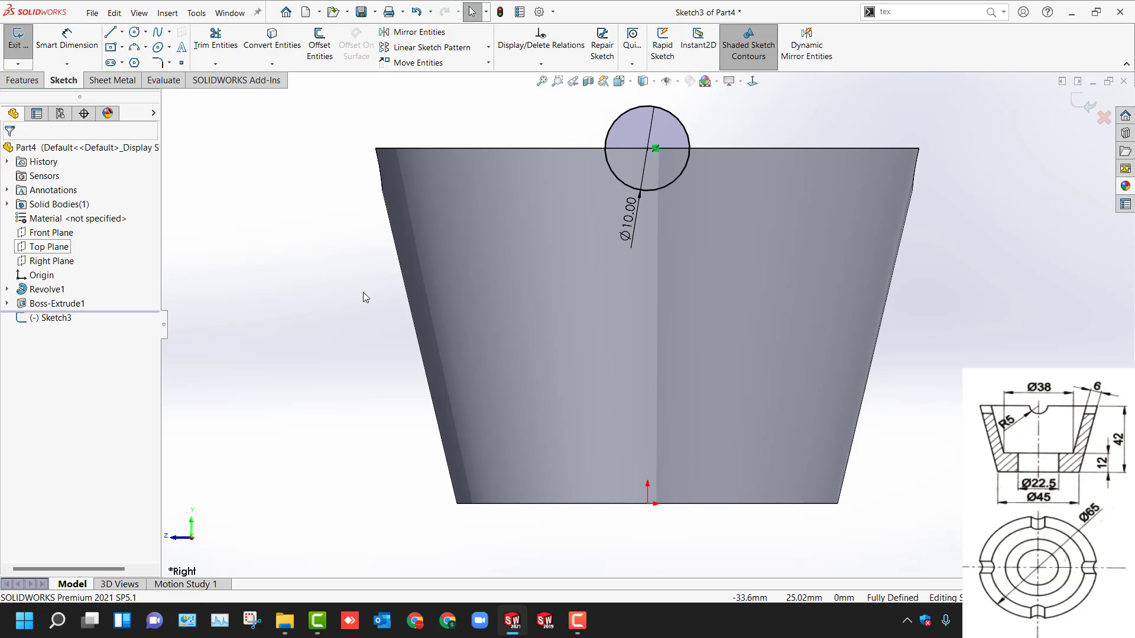
double_click(363, 291)
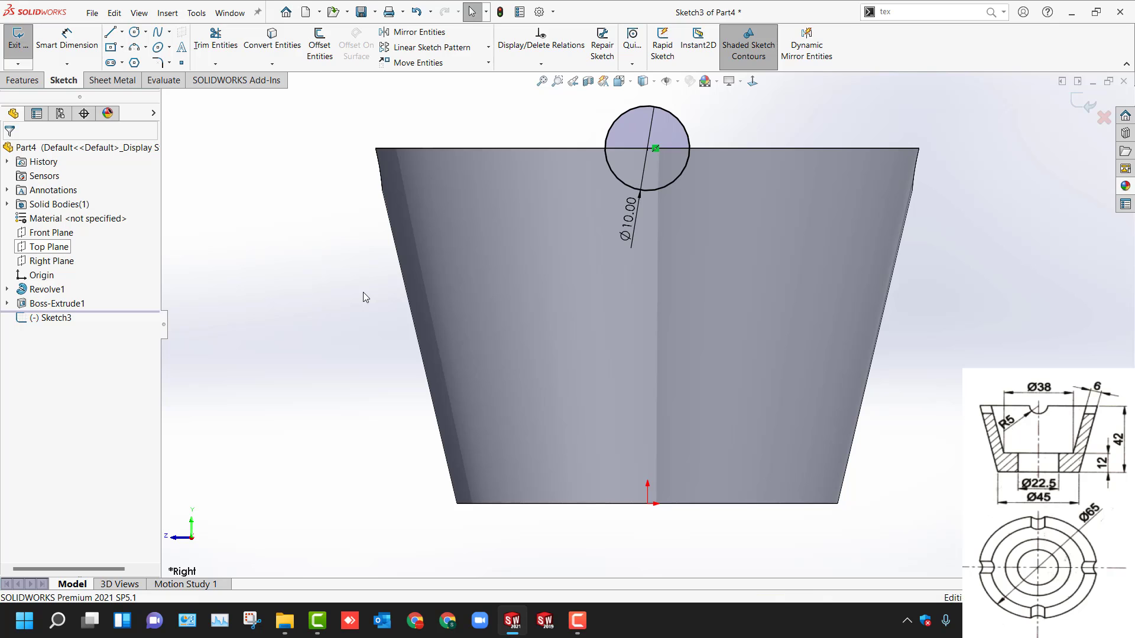
Step: Extrude the Right Plane circle in both directions as a cut, adding the second pair of rim notches
middle_click_drag(411, 273, 522, 240)
scroll(527, 266, "up", 2)
middle_click_drag(530, 279, 646, 223)
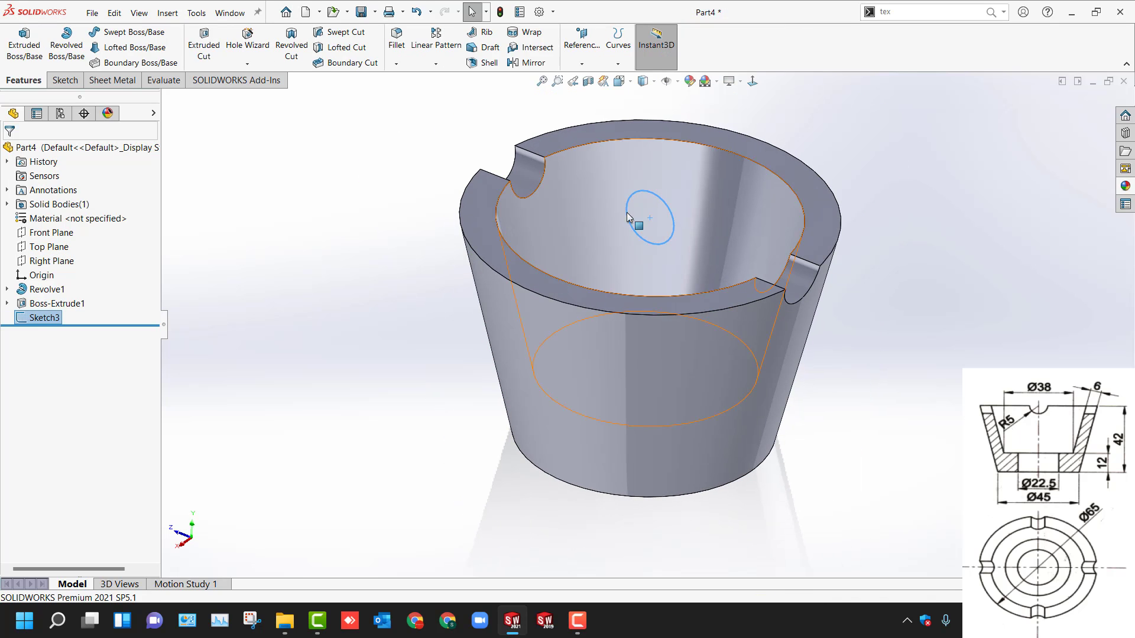
left_click(667, 207)
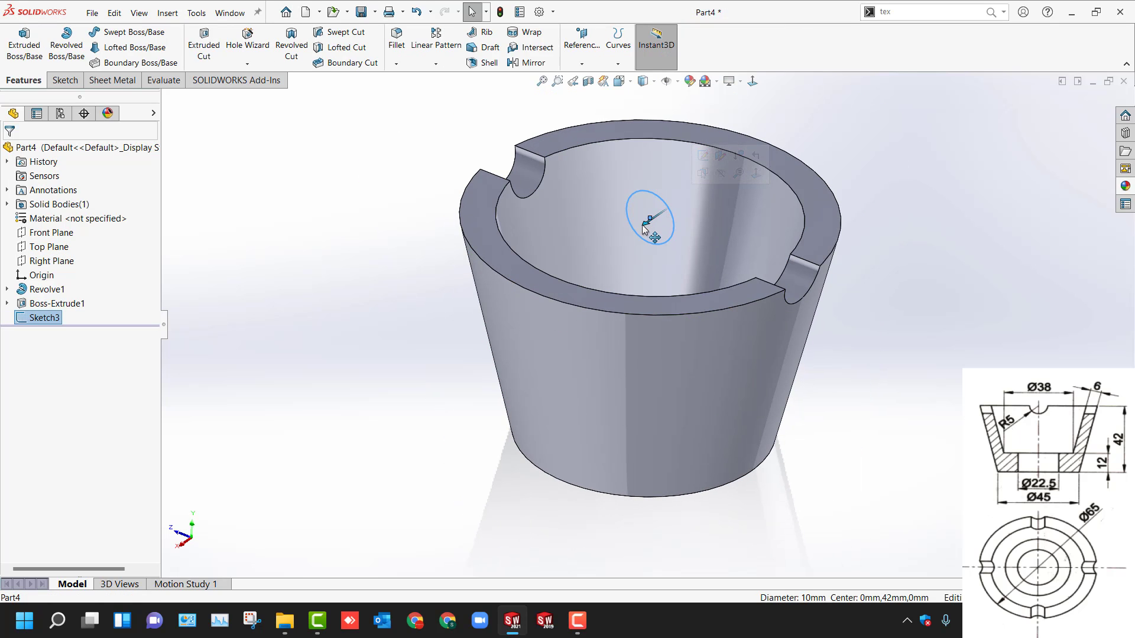
left_click_drag(644, 230, 465, 337)
key("m")
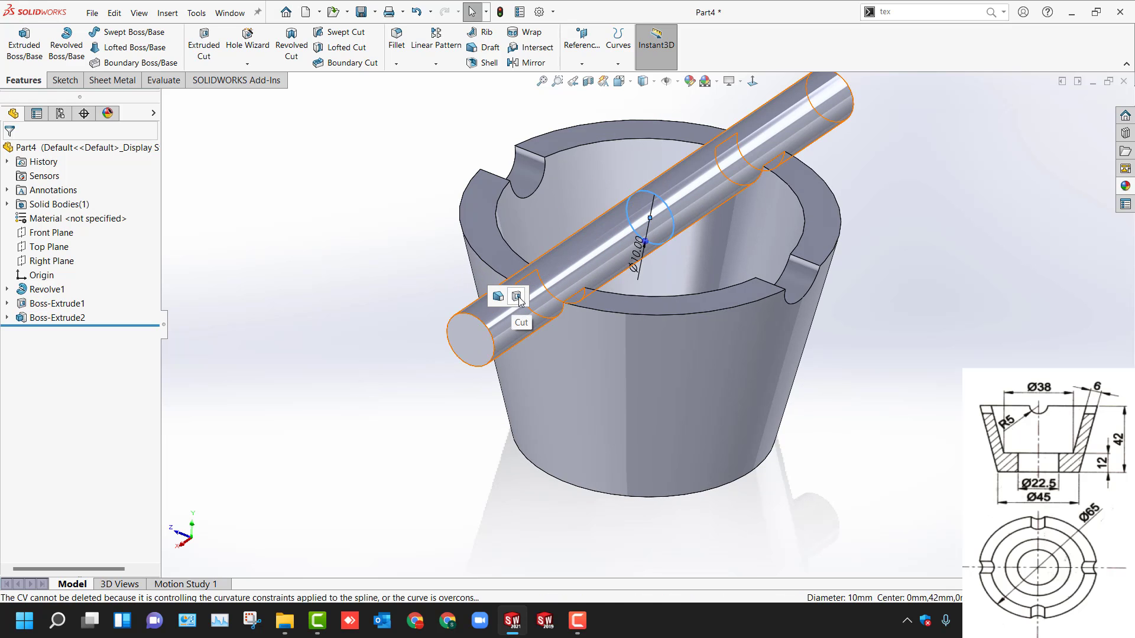
left_click(517, 299)
key("f")
key("ctrl+7")
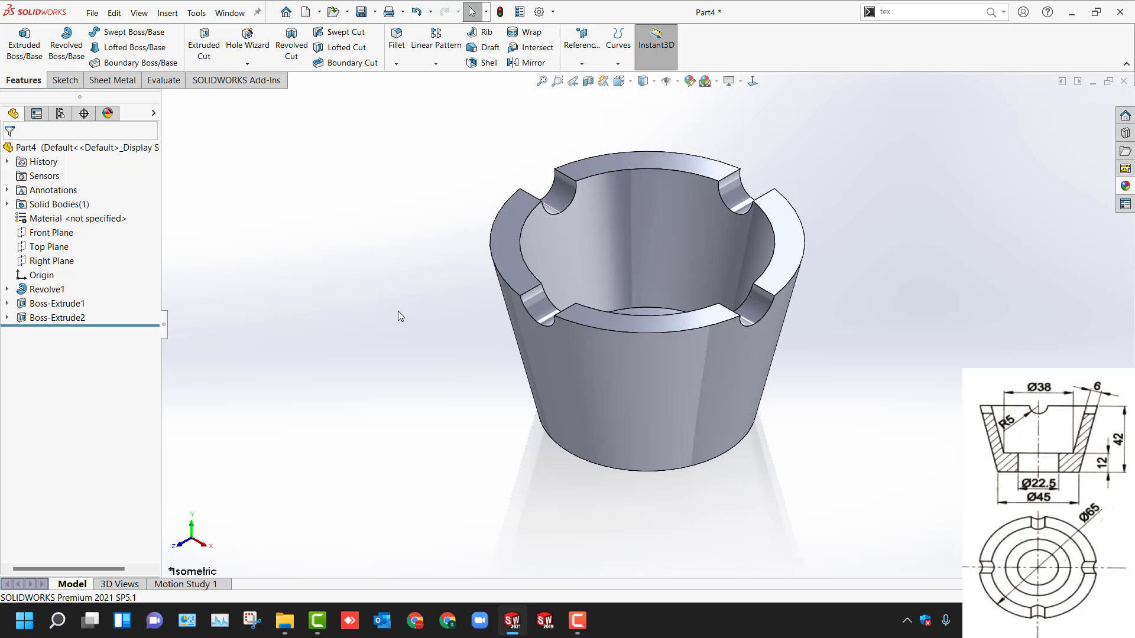
Step: Apply an orange-brown colour appearance to the entire cup part
left_click(675, 368)
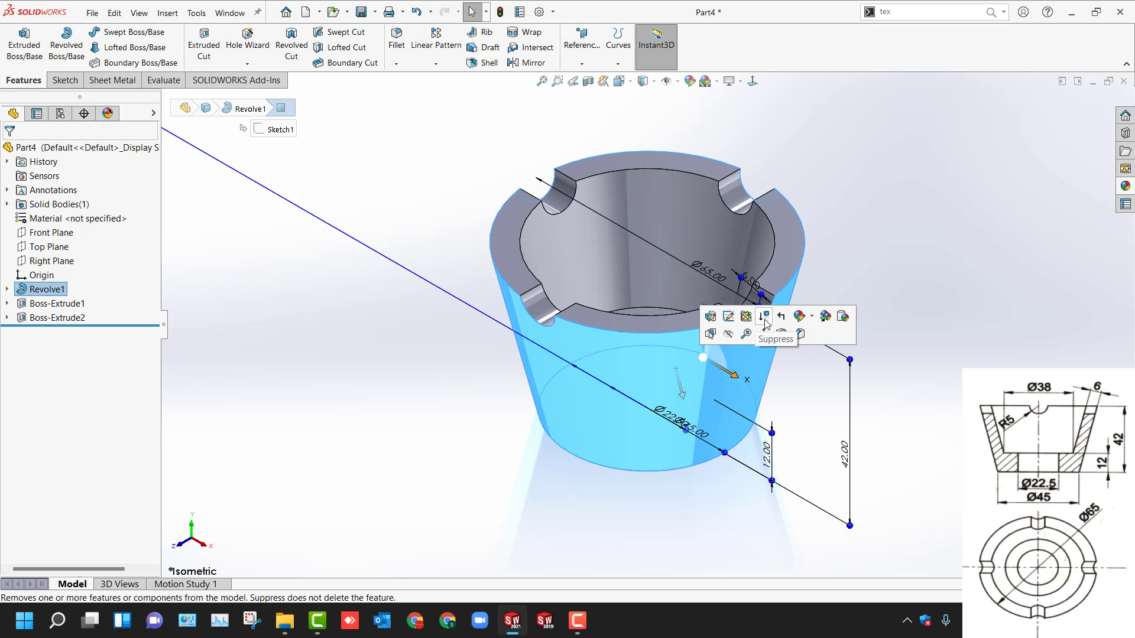
left_click(812, 317)
left_click(812, 381)
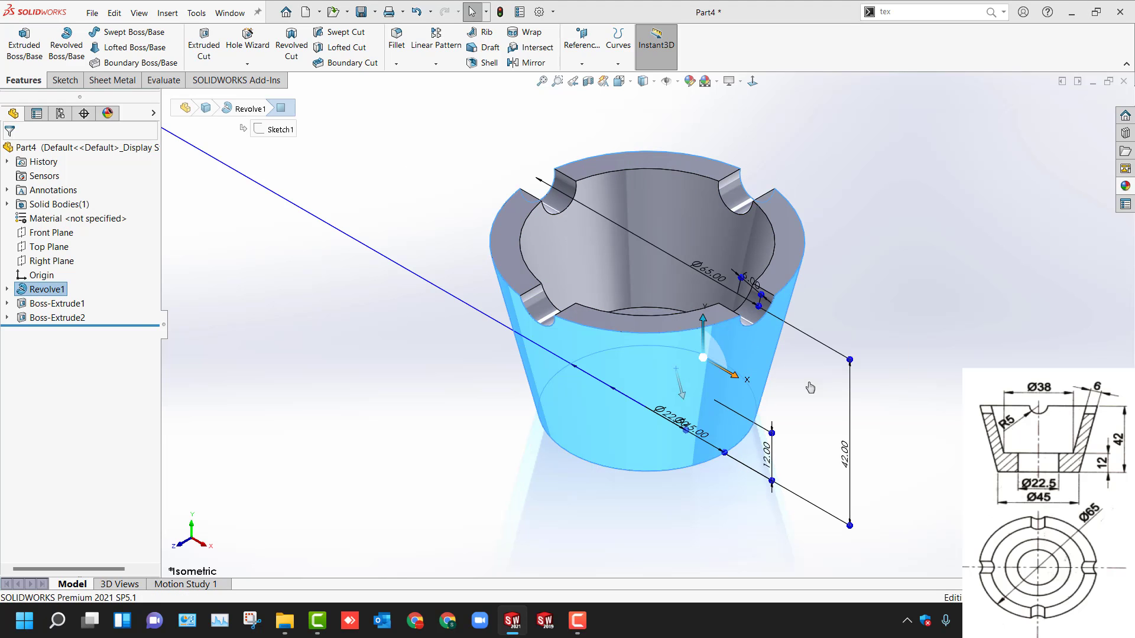
left_click(51, 445)
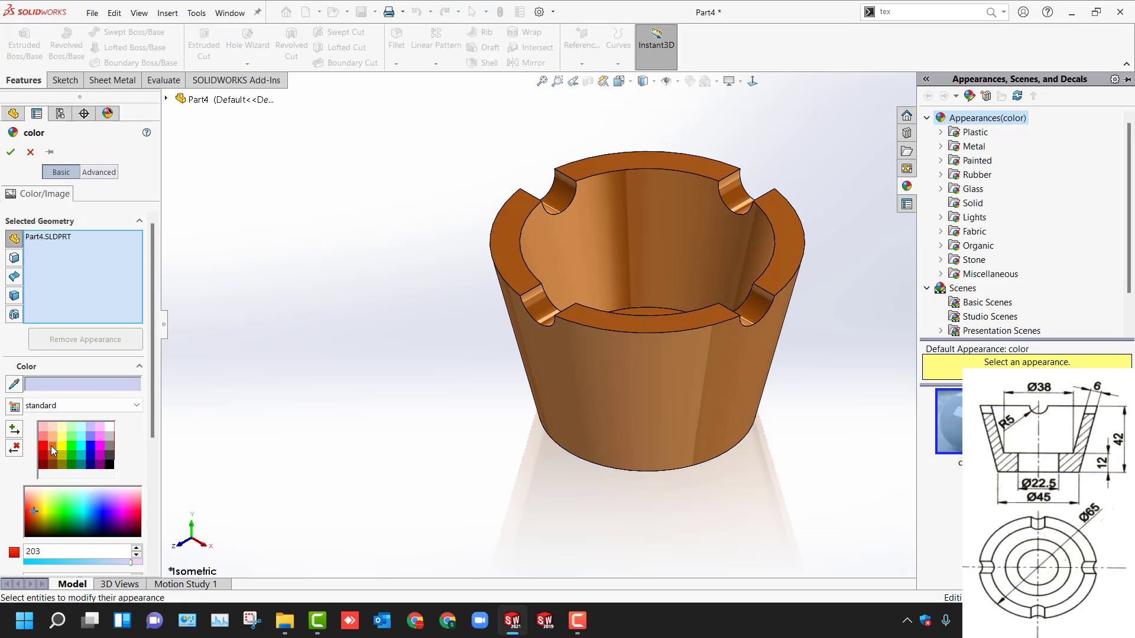
left_click(10, 152)
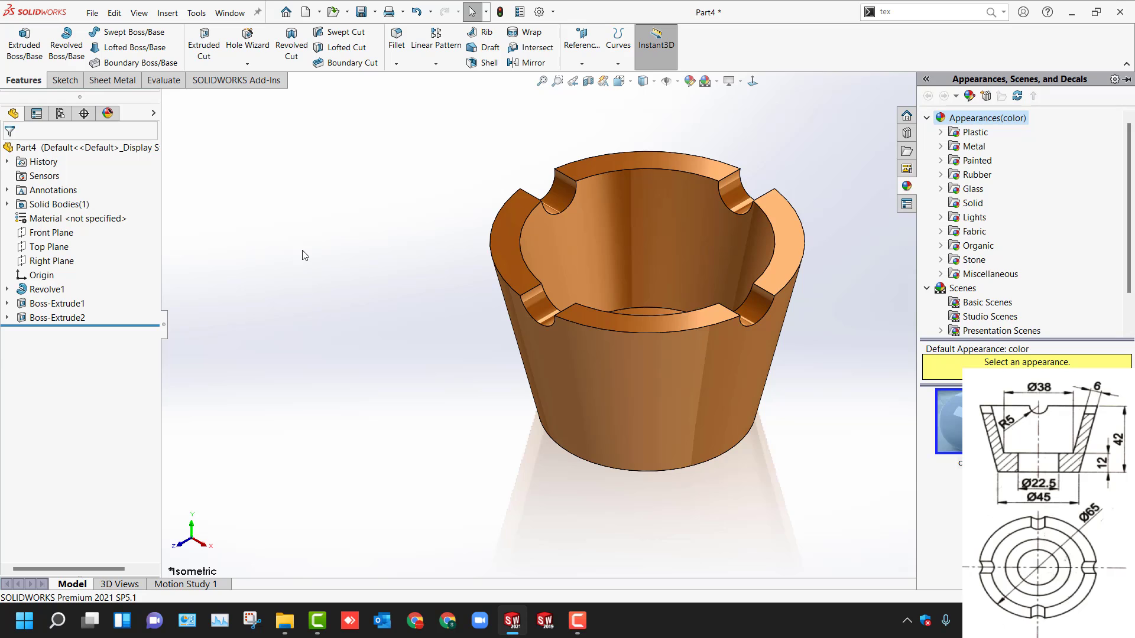
Step: Save the part as Cup in the Screw Jack folder
key("ctrl+s")
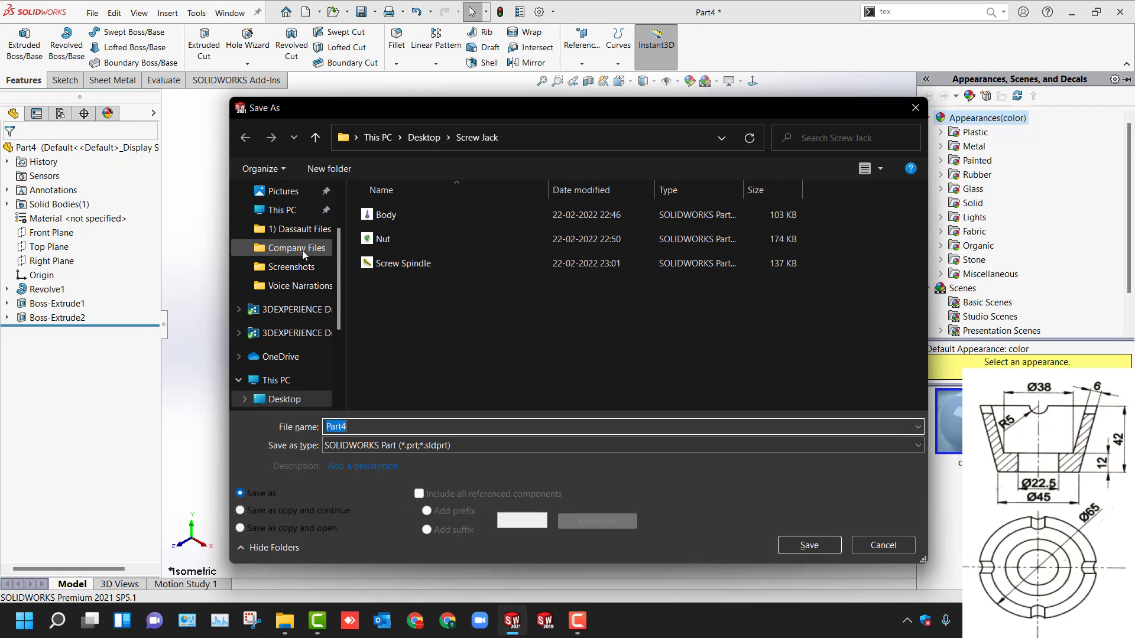
type("Cup")
key("Return")
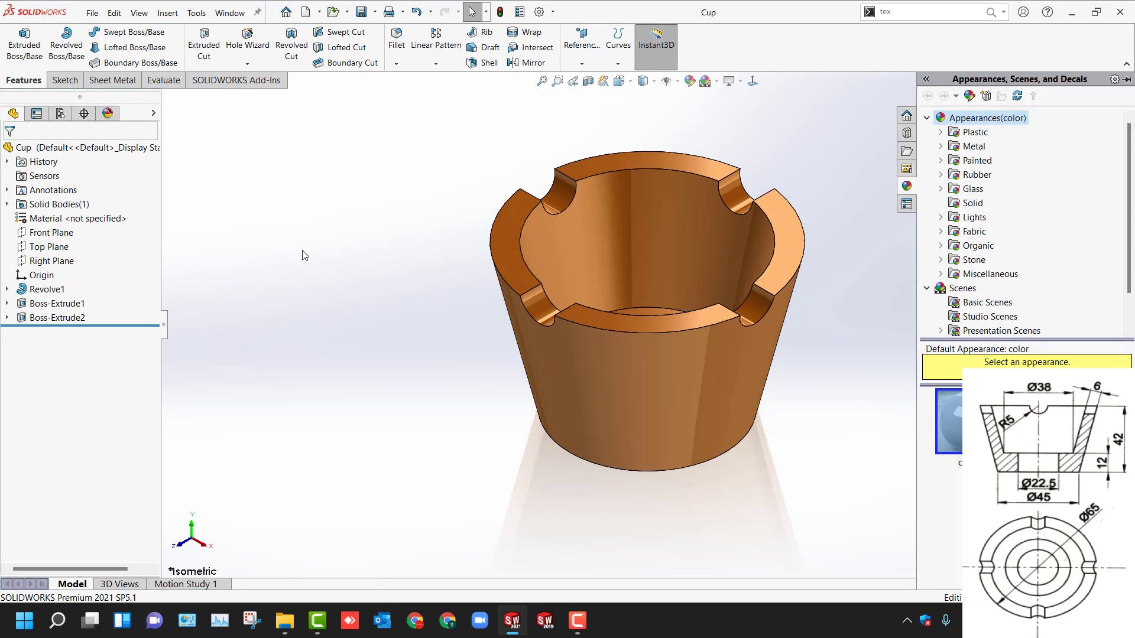
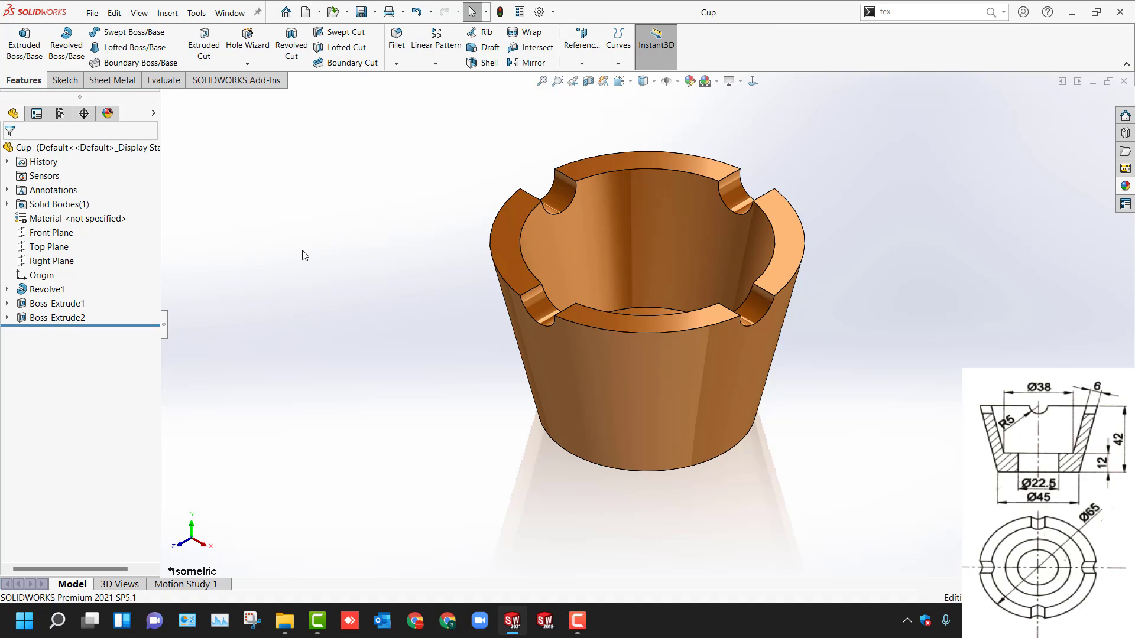
Step: Create a new part document and open a sketch on the Front Plane
key("ctrl+n")
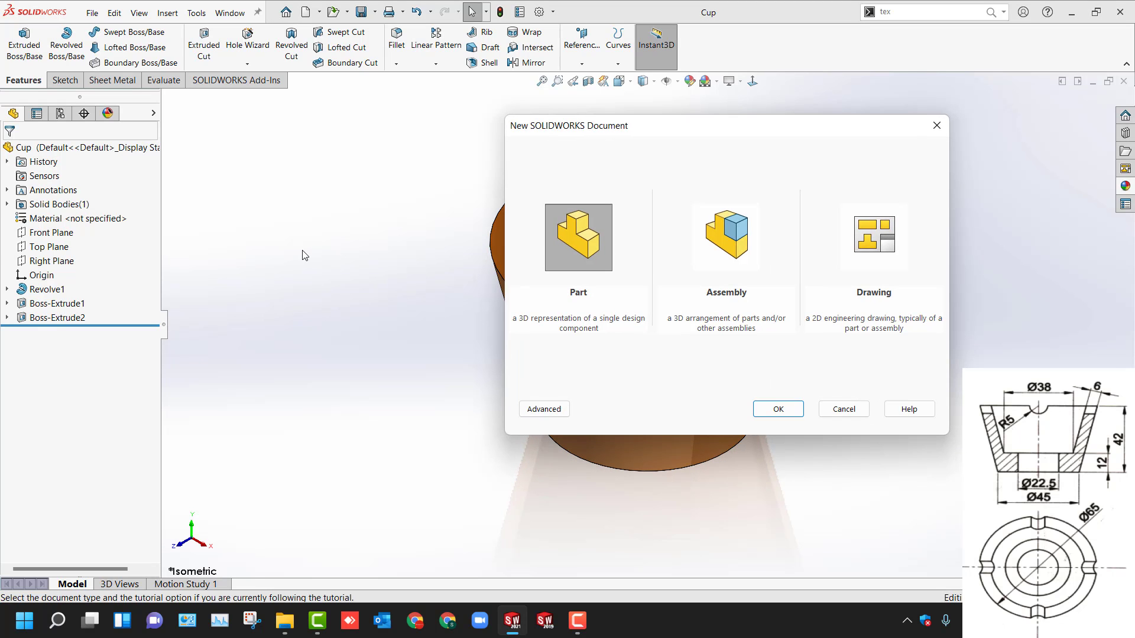
left_click(777, 408)
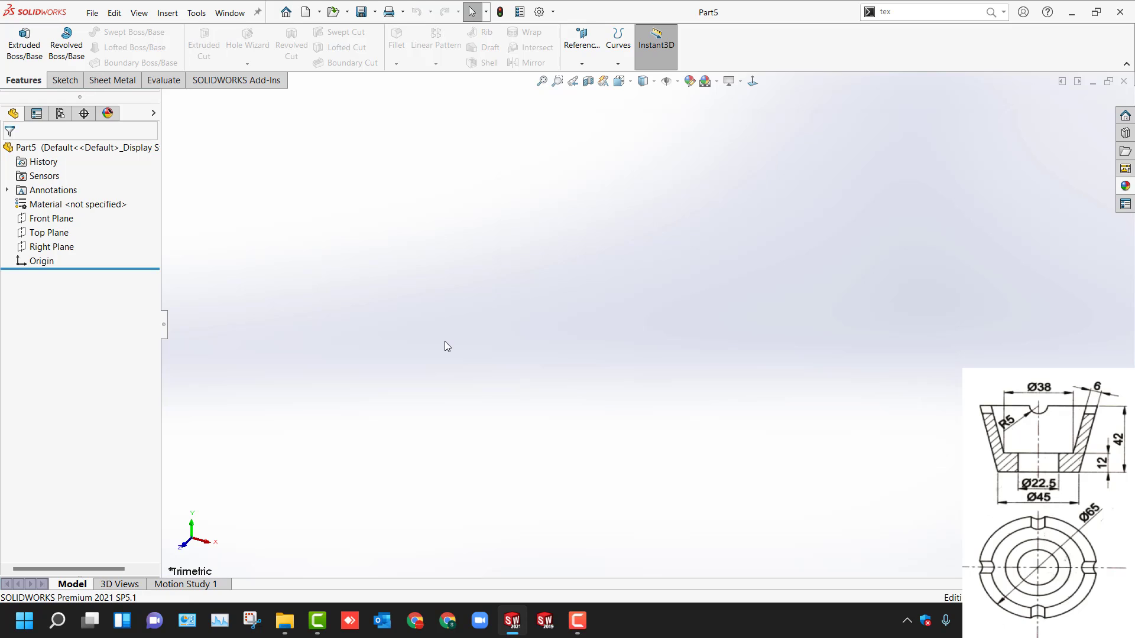
left_click(64, 220)
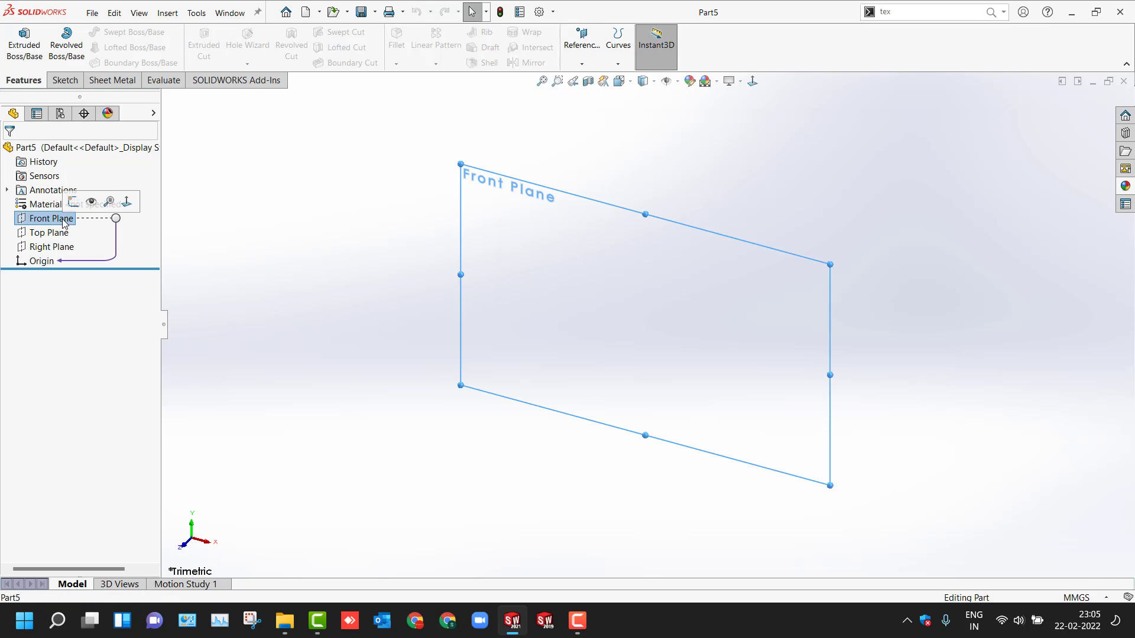
left_click(81, 207)
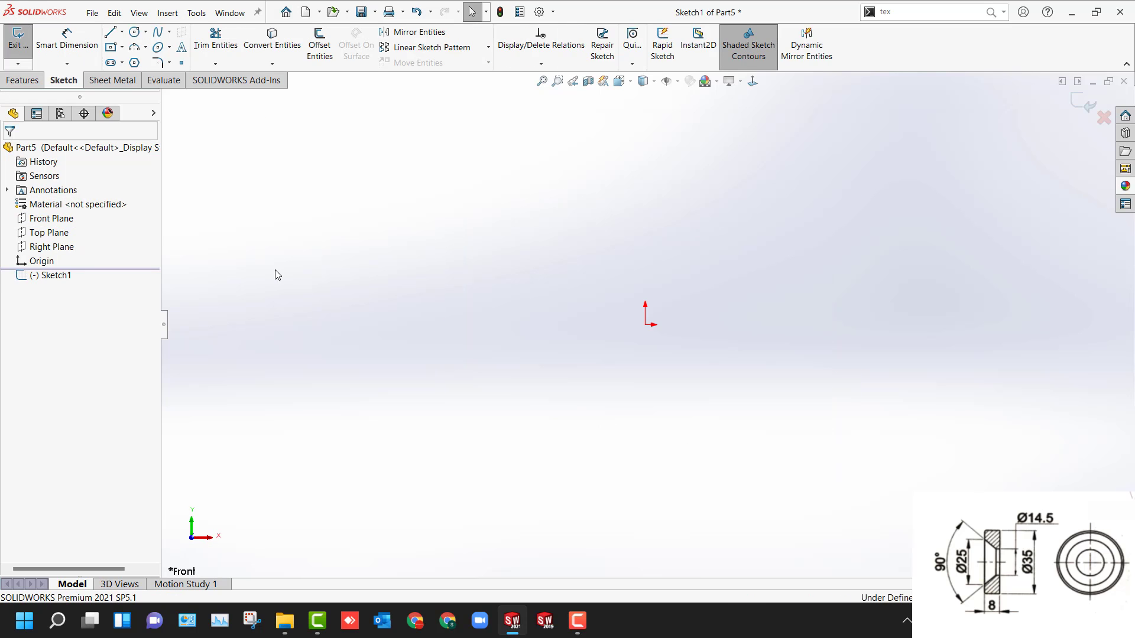
Step: Draw a horizontal line about 60 mm long leftward from the origin and convert it to construction geometry
key("l")
left_click(645, 324)
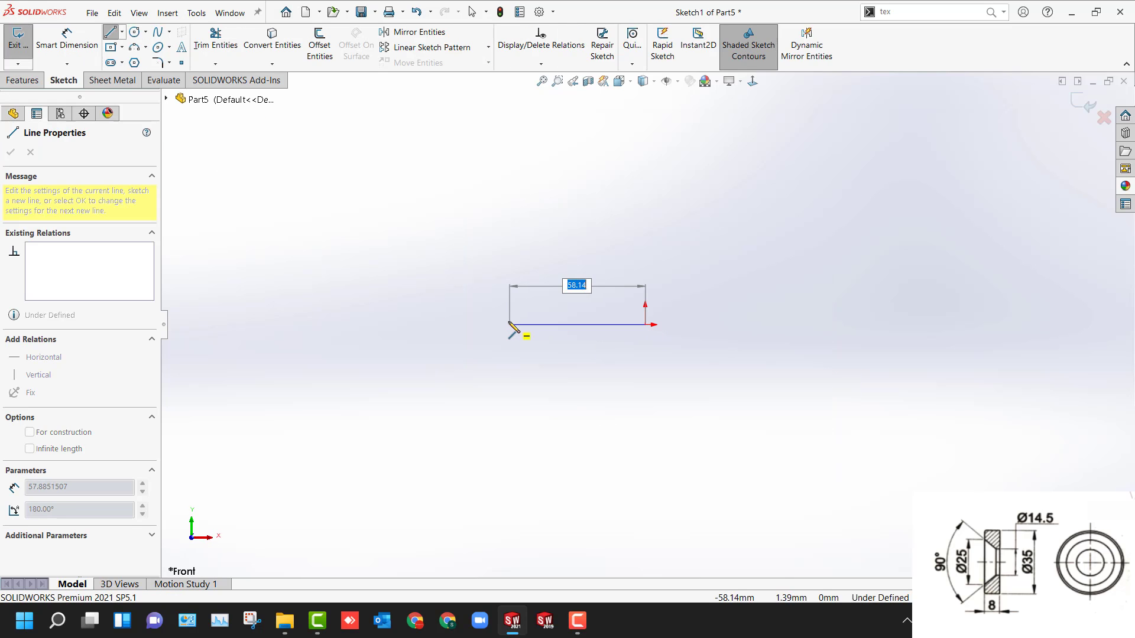
left_click(504, 324)
key("Escape")
left_click(554, 324)
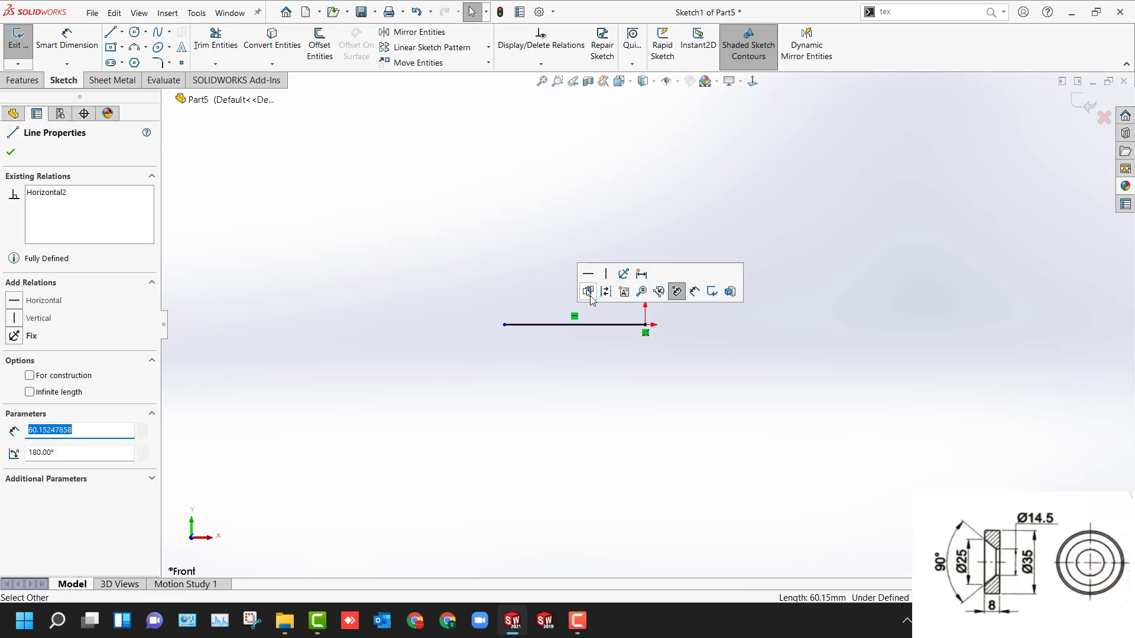
left_click(674, 293)
Step: Sketch a closed five-sided washer profile above the centreline, with a vertical right side about 29 mm high above the origin and an angled lower-left corner
key("l")
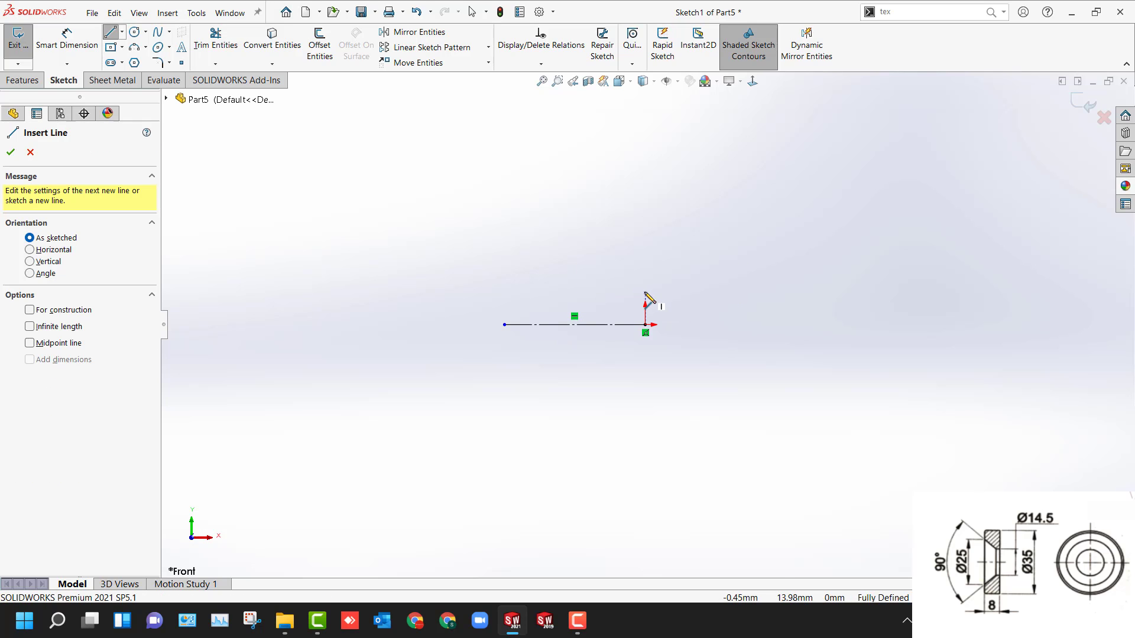
left_click(645, 291)
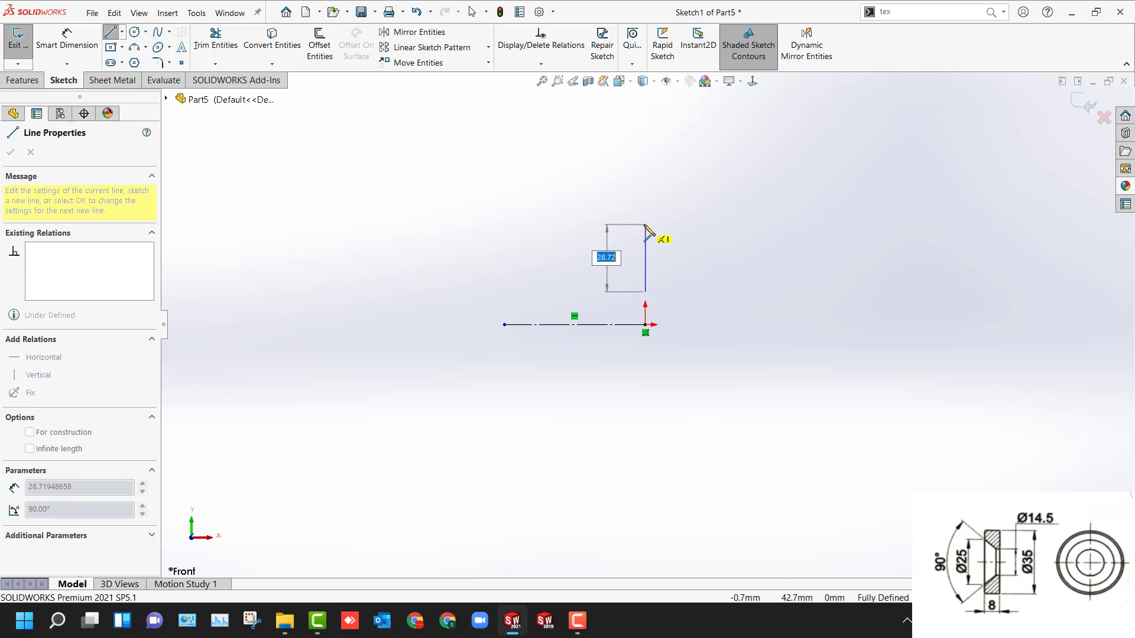
left_click(645, 225)
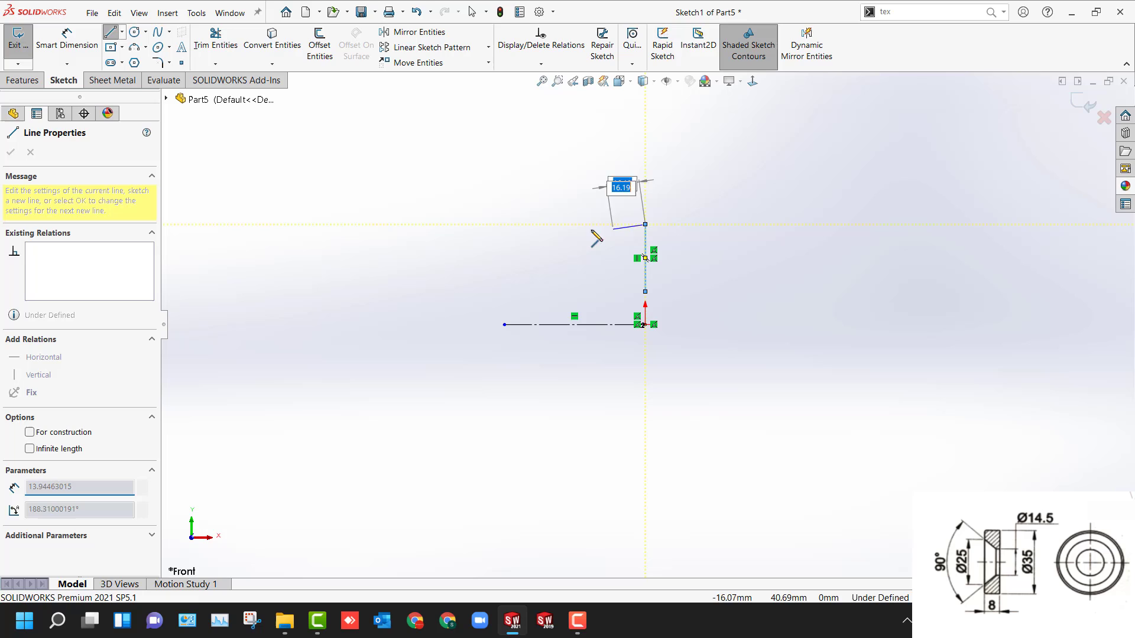
left_click(561, 224)
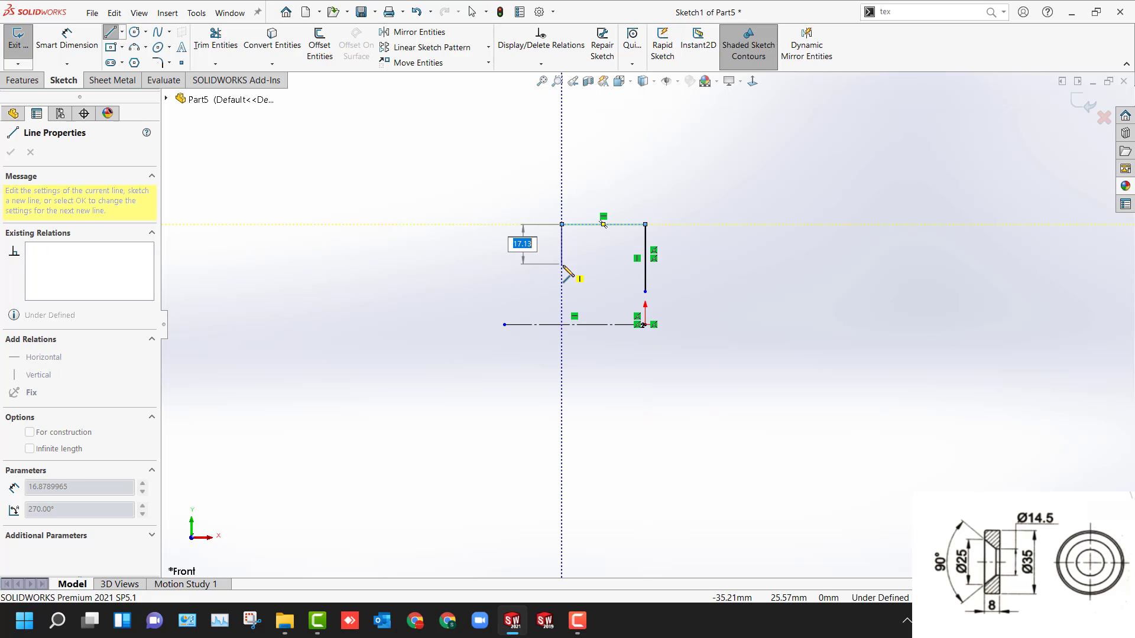
left_click(562, 267)
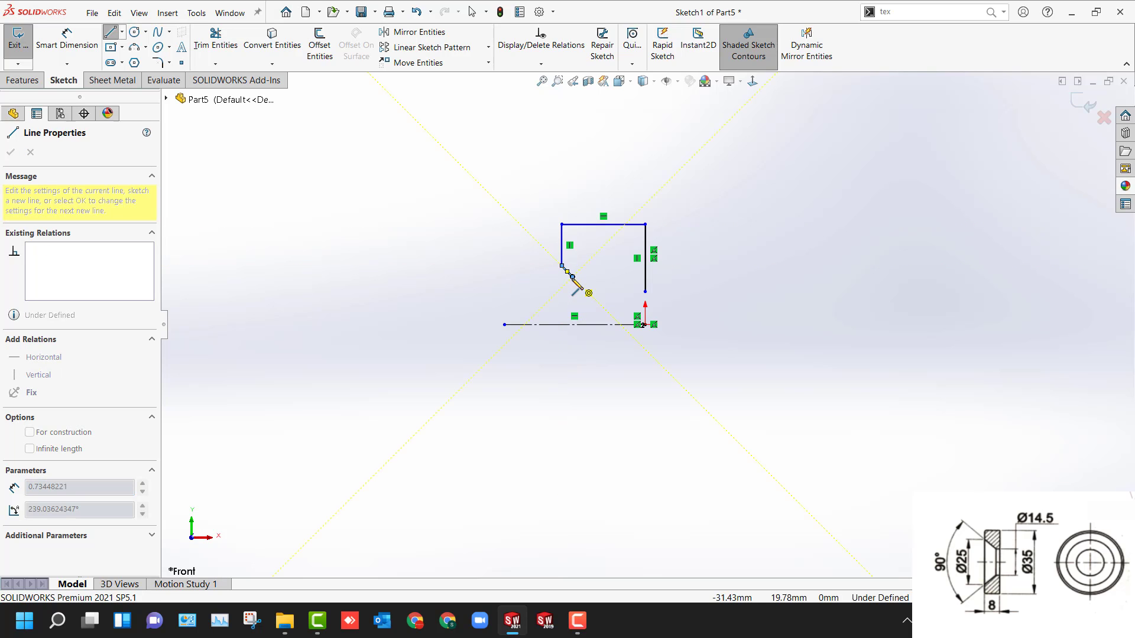
left_click(572, 276)
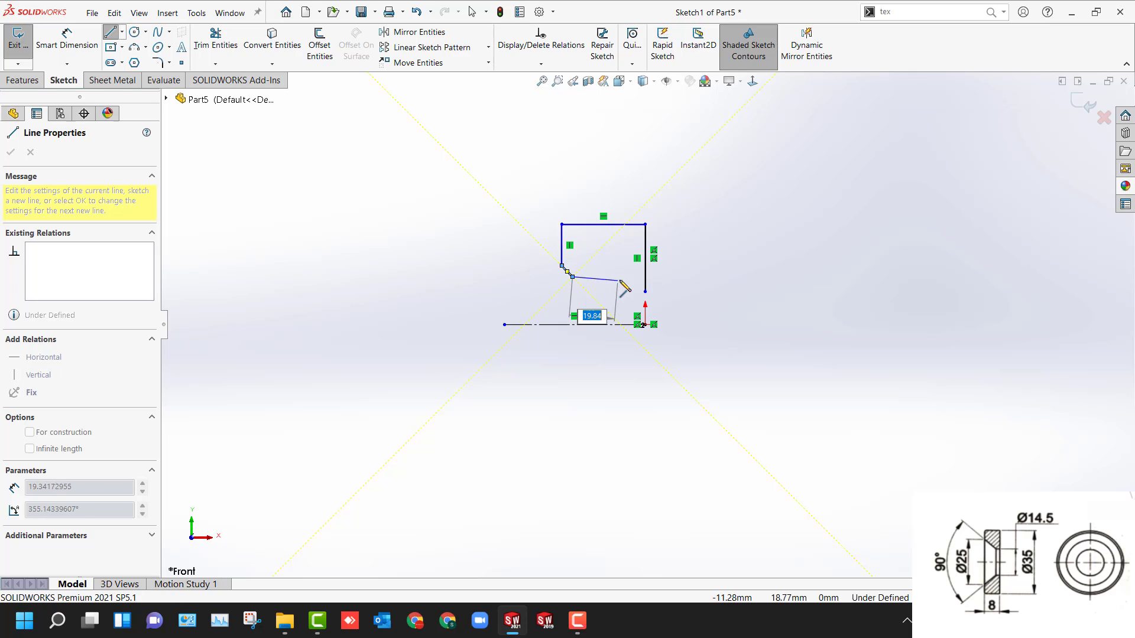
left_click(645, 291)
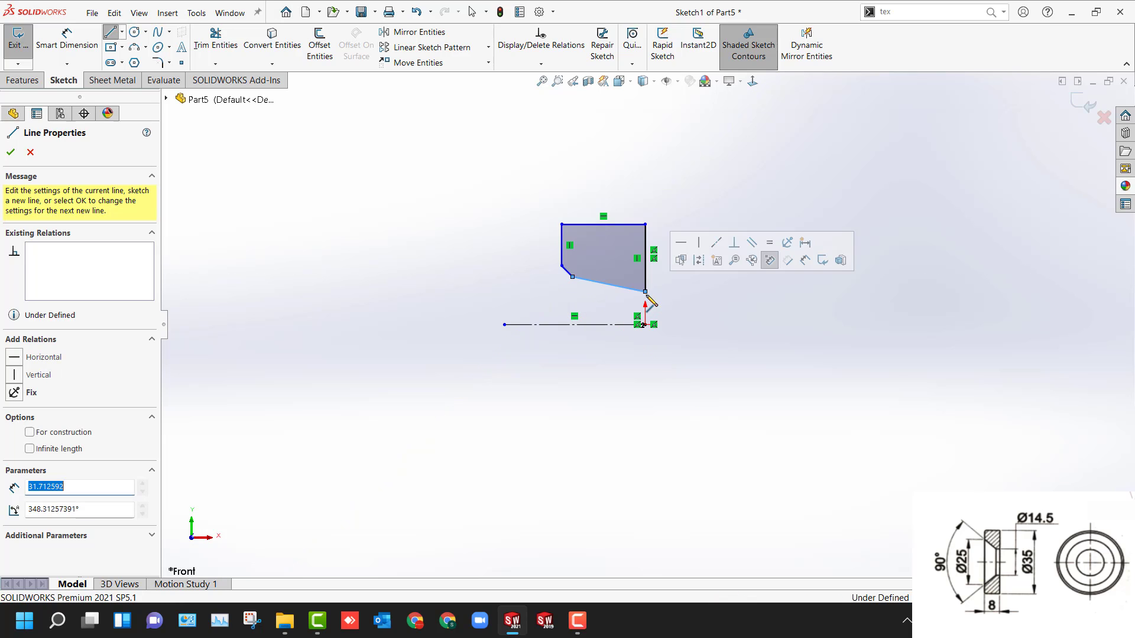
key("Escape")
Step: Make the profile's sloping bottom line horizontal
left_click(603, 287)
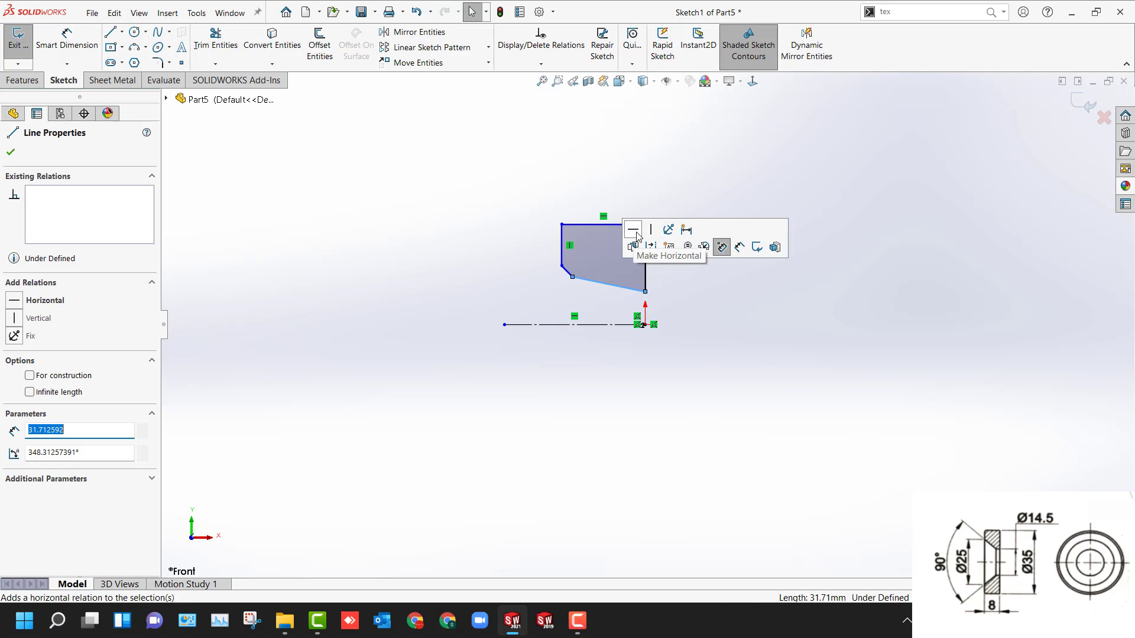
left_click(630, 246)
left_click(503, 282)
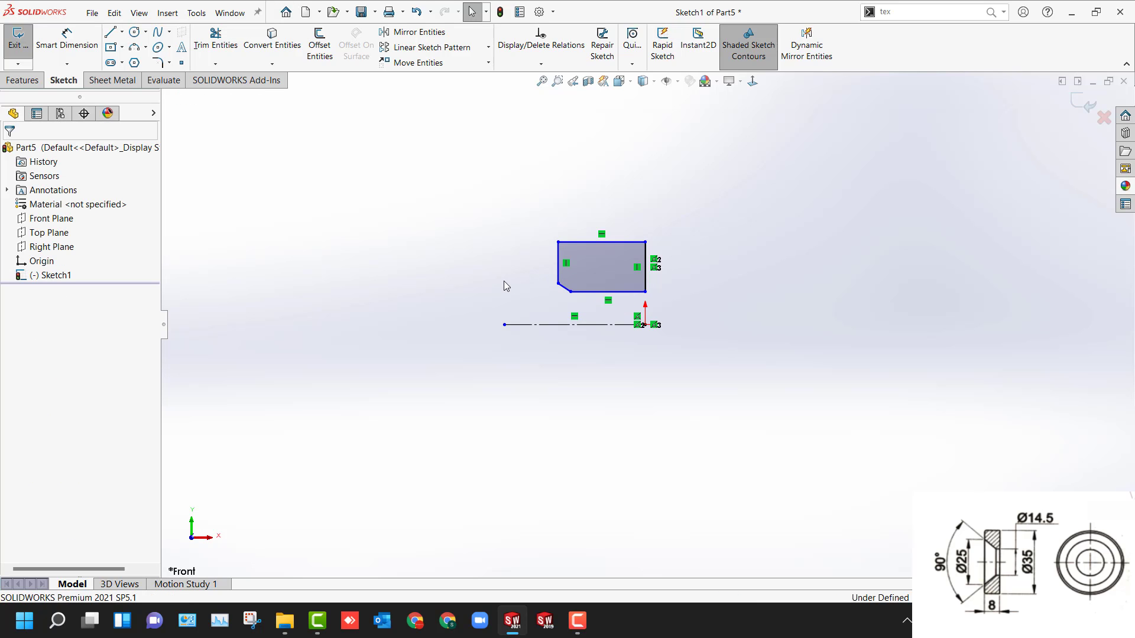
Step: Add a 25 mm diameter dimension from the upper end of the angled corner line about the centreline
key("d")
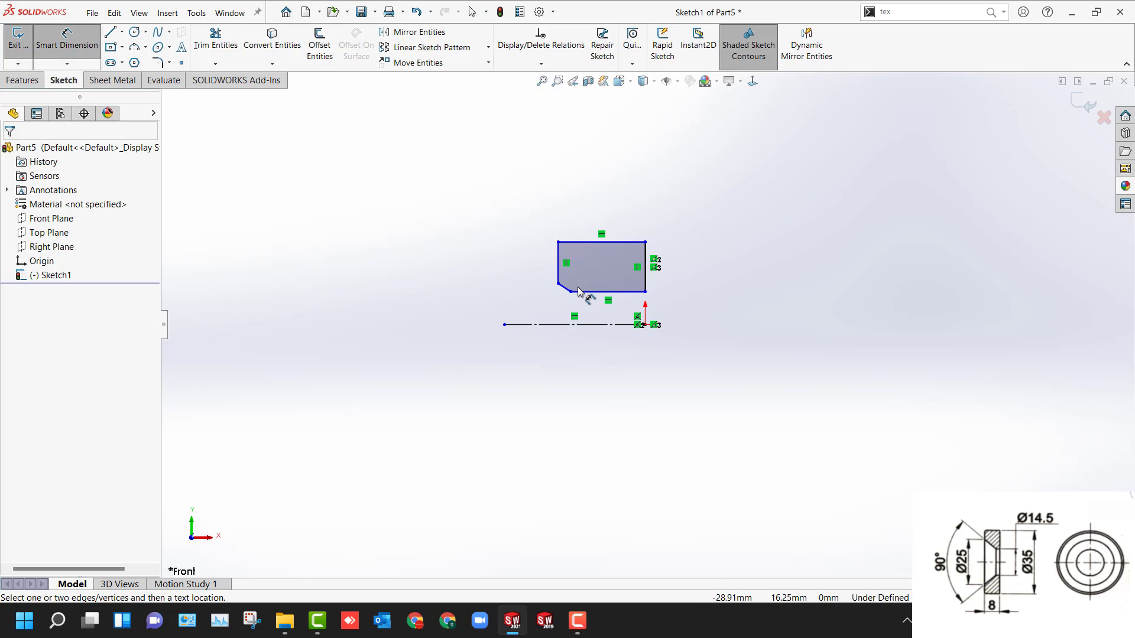
left_click(559, 284)
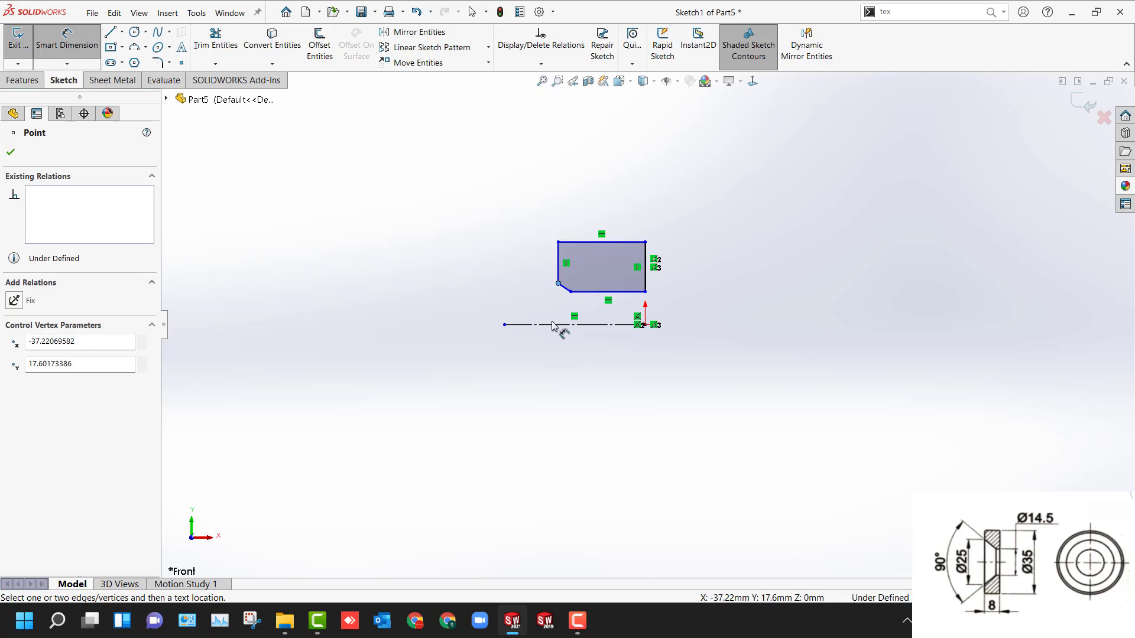
left_click(560, 325)
left_click(451, 329)
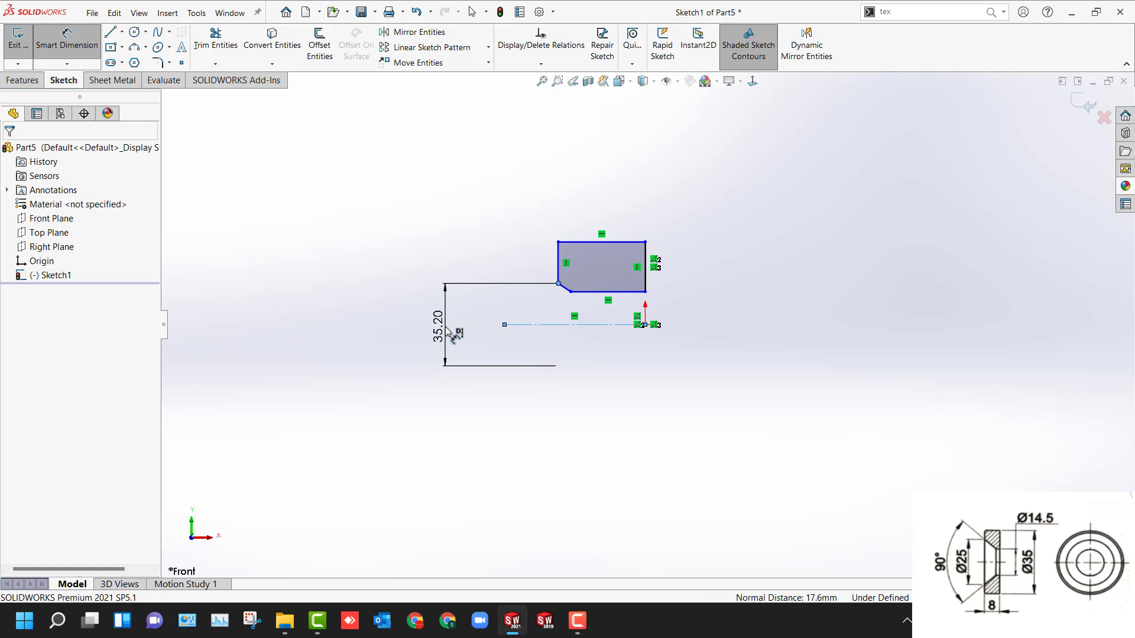
type("25")
key("Return")
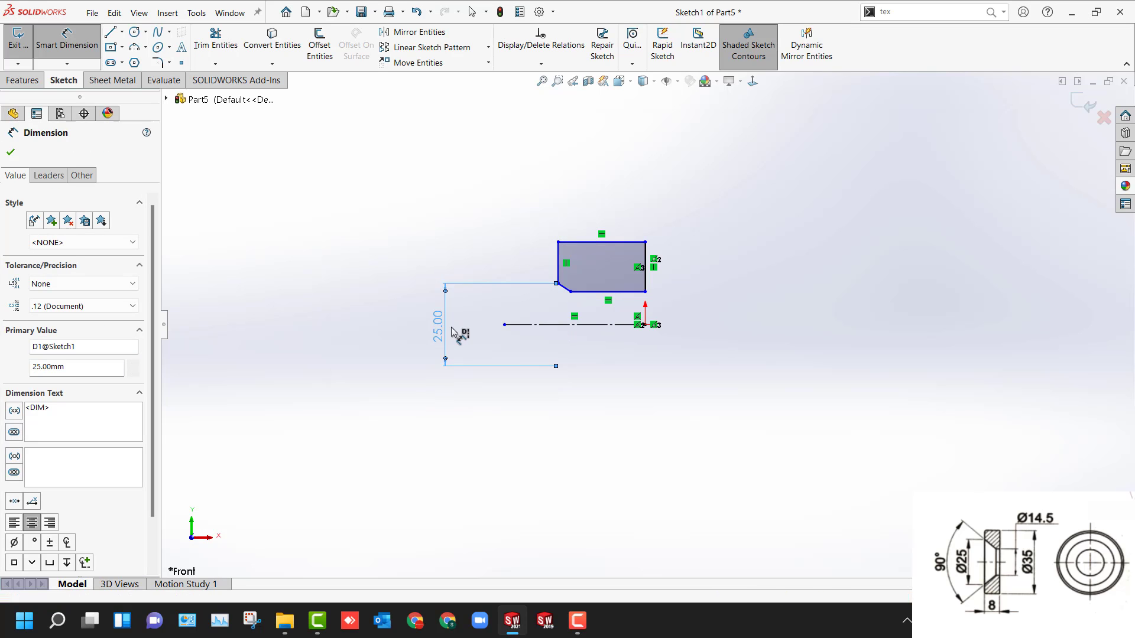
Step: Dimension the profile's diameters about the centreline as 14.5 mm for the bottom line and 35 mm for the top line
left_click(599, 292)
left_click(702, 330)
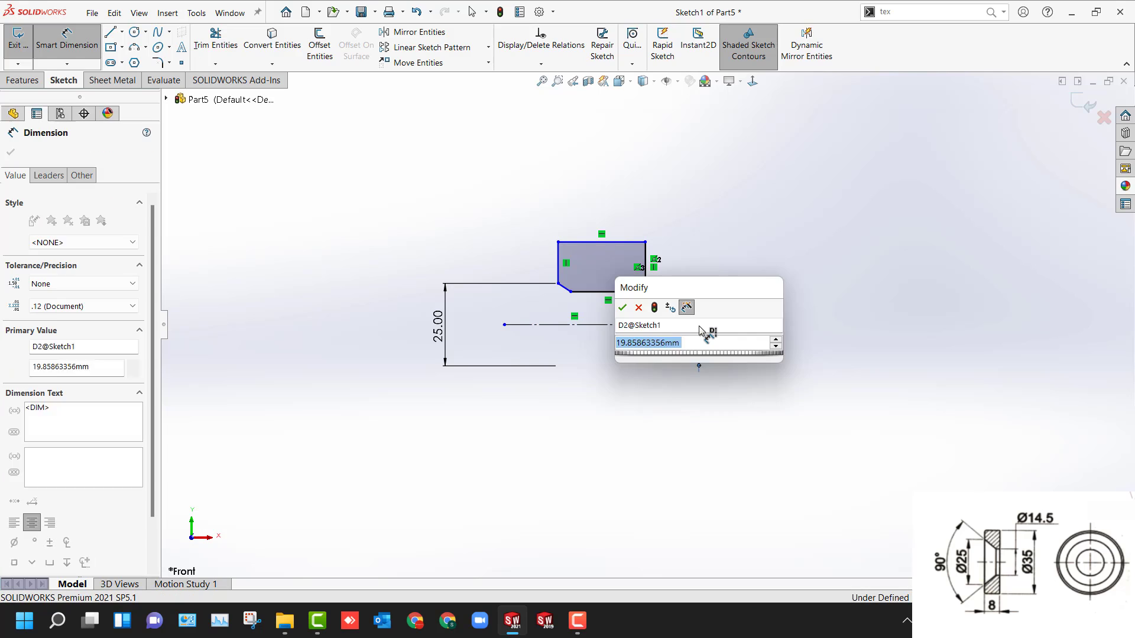
type("14.5")
key("Return")
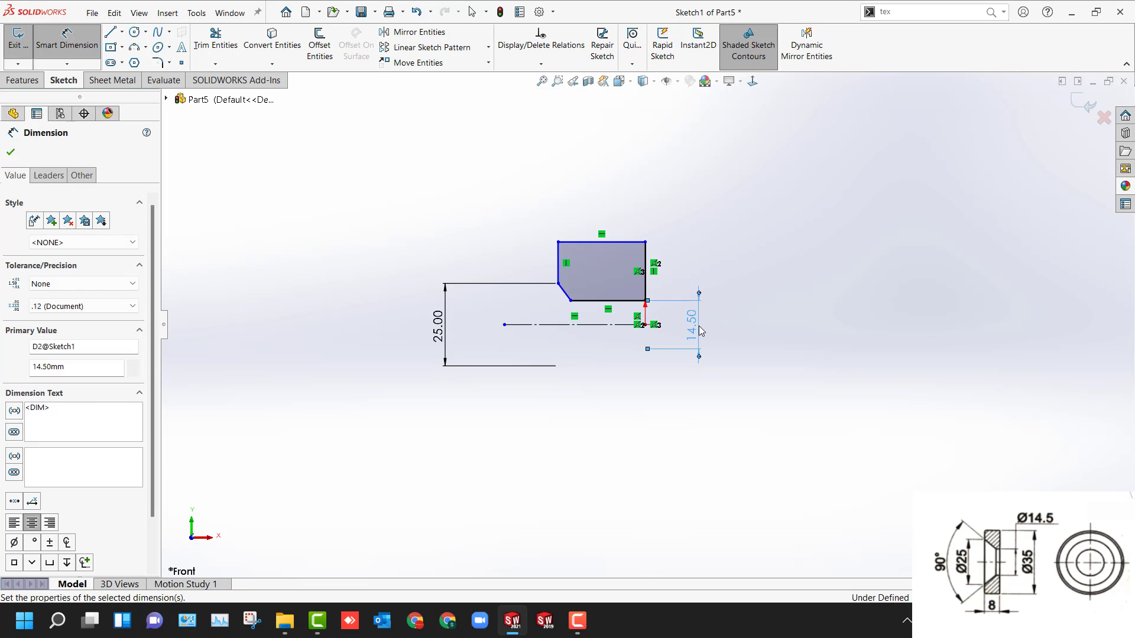
left_click(626, 242)
left_click(762, 303)
type("35")
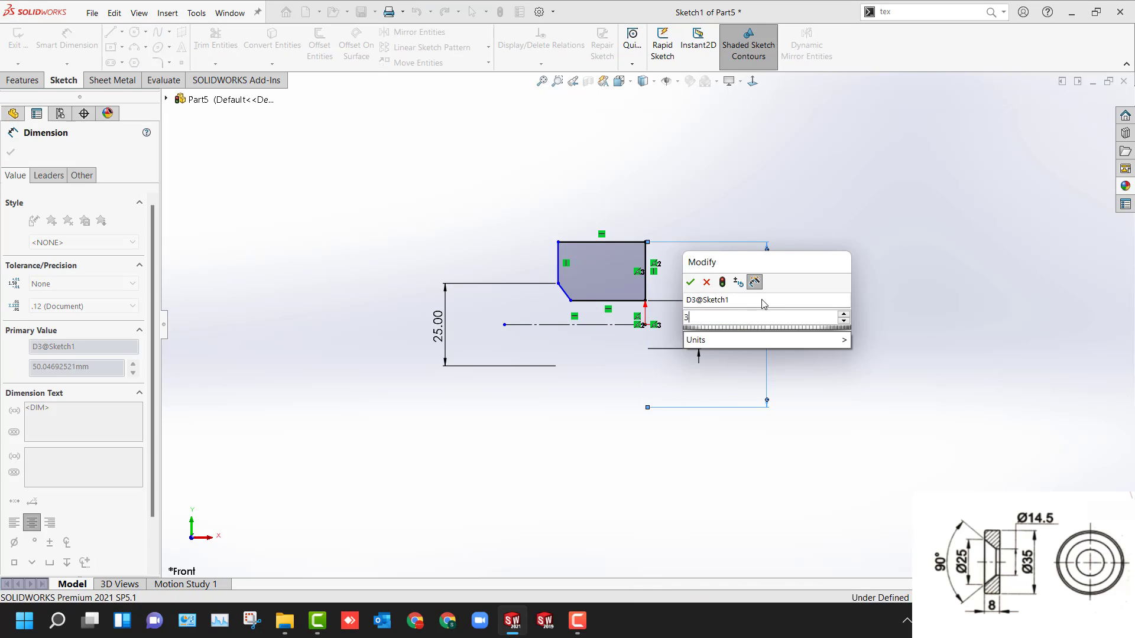
key("Return")
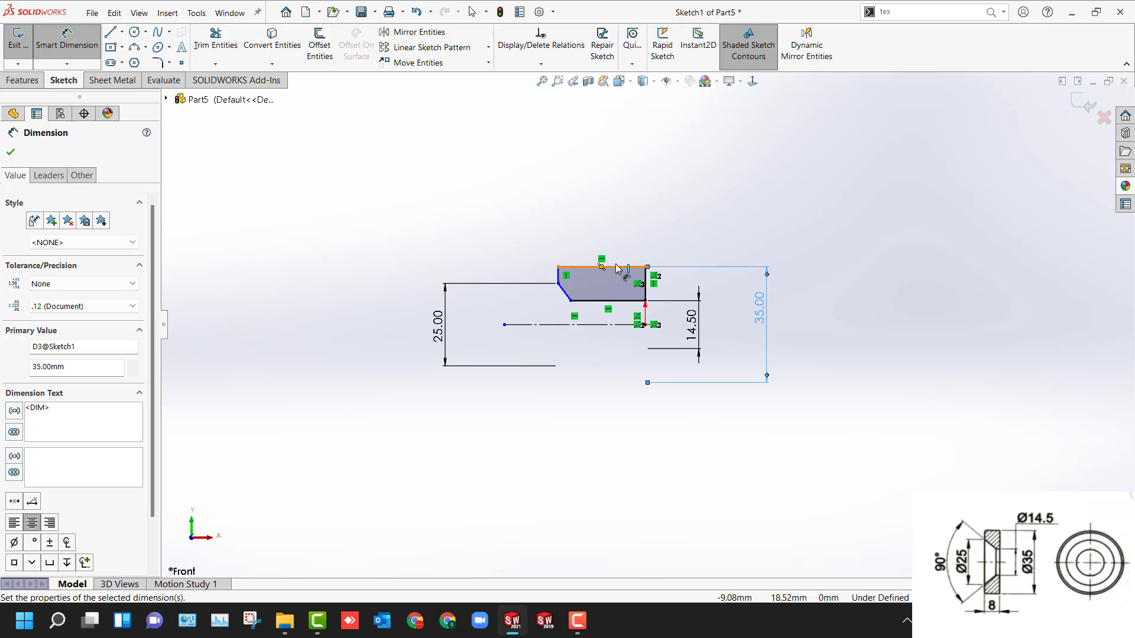
Step: Set the angle between the profile's angled corner line and the centreline to 45°
left_click(563, 292)
left_click(550, 325)
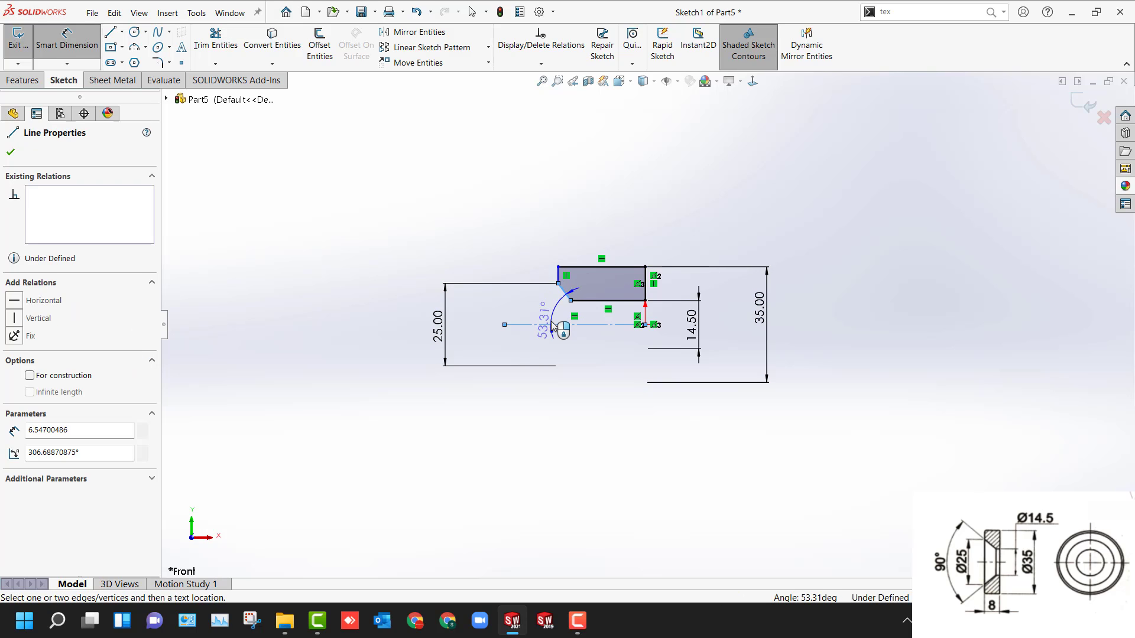
left_click(514, 294)
type("45")
key("Return")
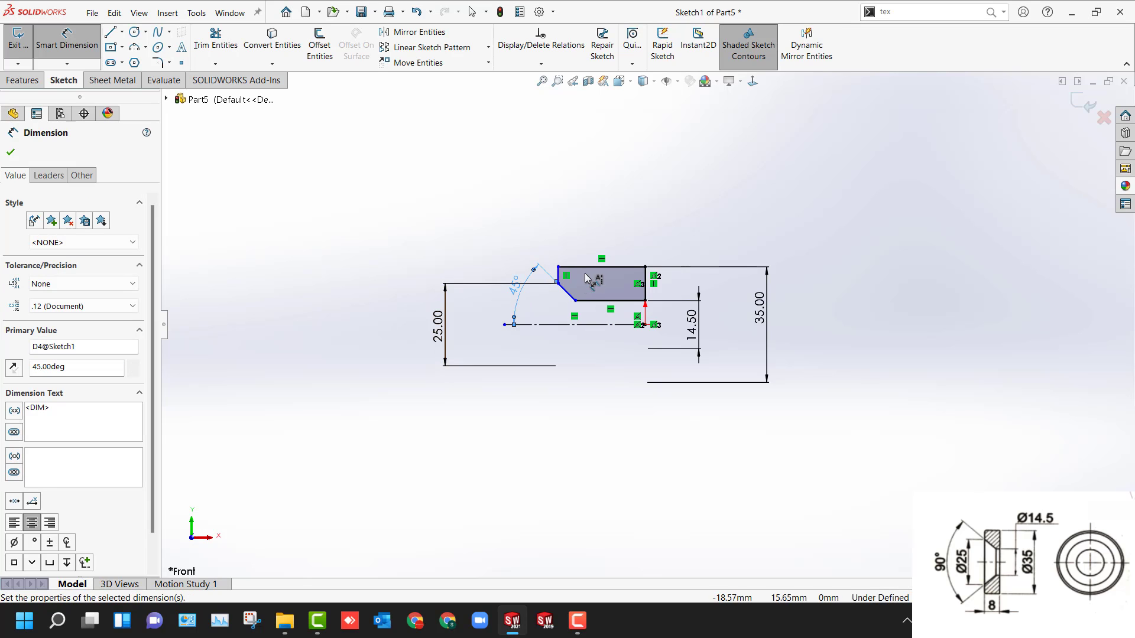
Step: Set the length of the profile's top line to 8 mm and leave the dimension command
left_click(589, 271)
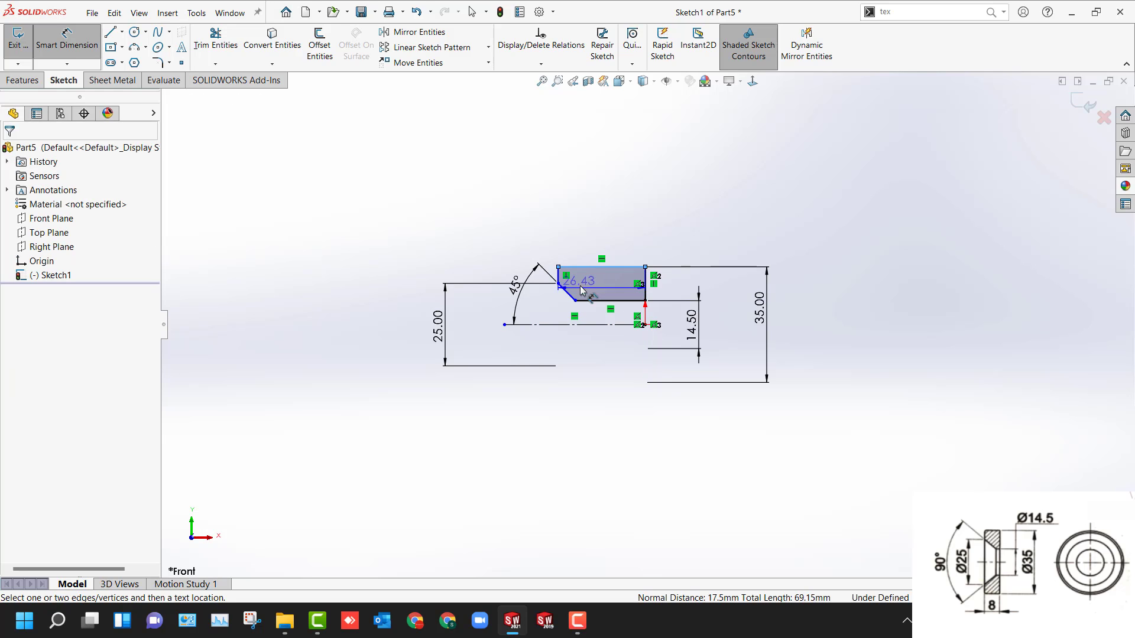
left_click(585, 239)
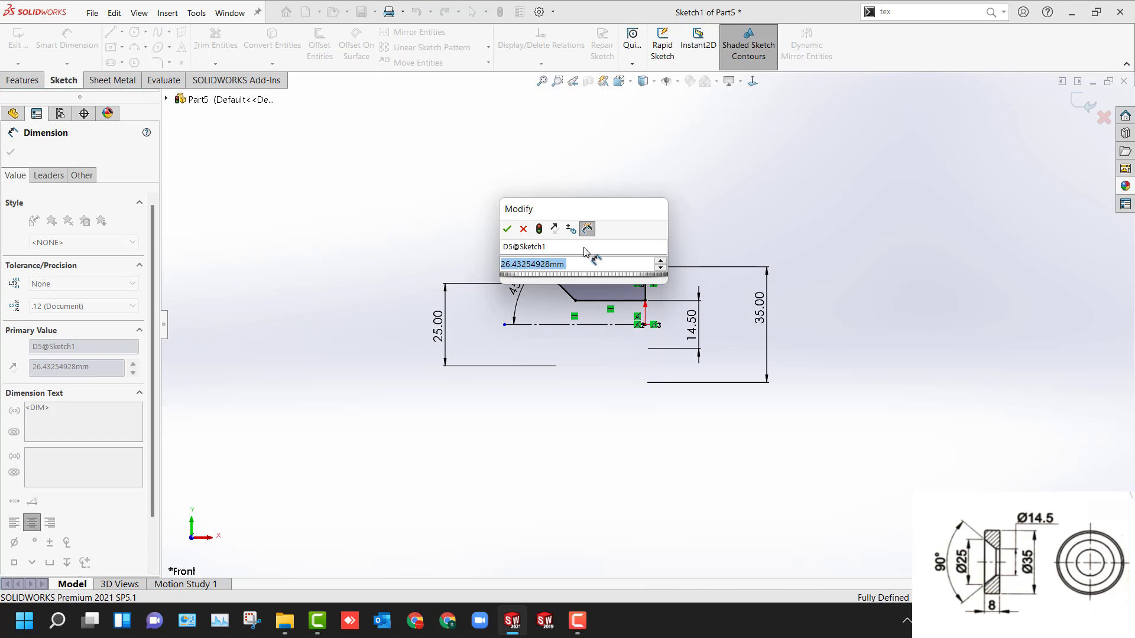
type("8")
key("Return")
key("Escape")
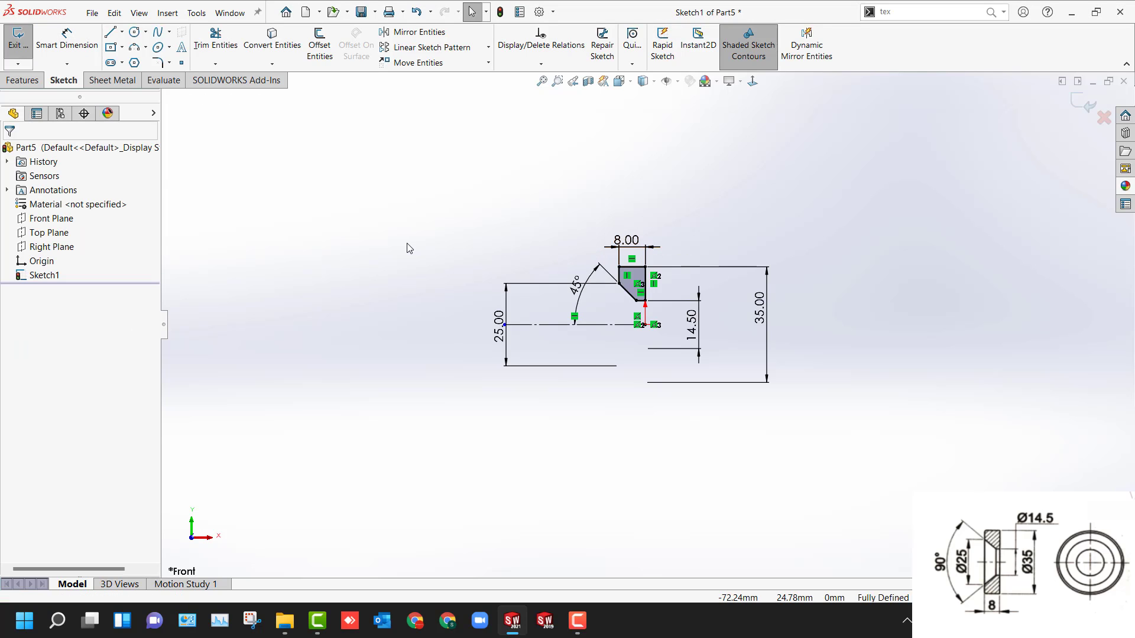
Step: Exit the sketch and revolve the washer profile about its centreline into a solid ring
key("ctrl+b")
left_click(66, 44)
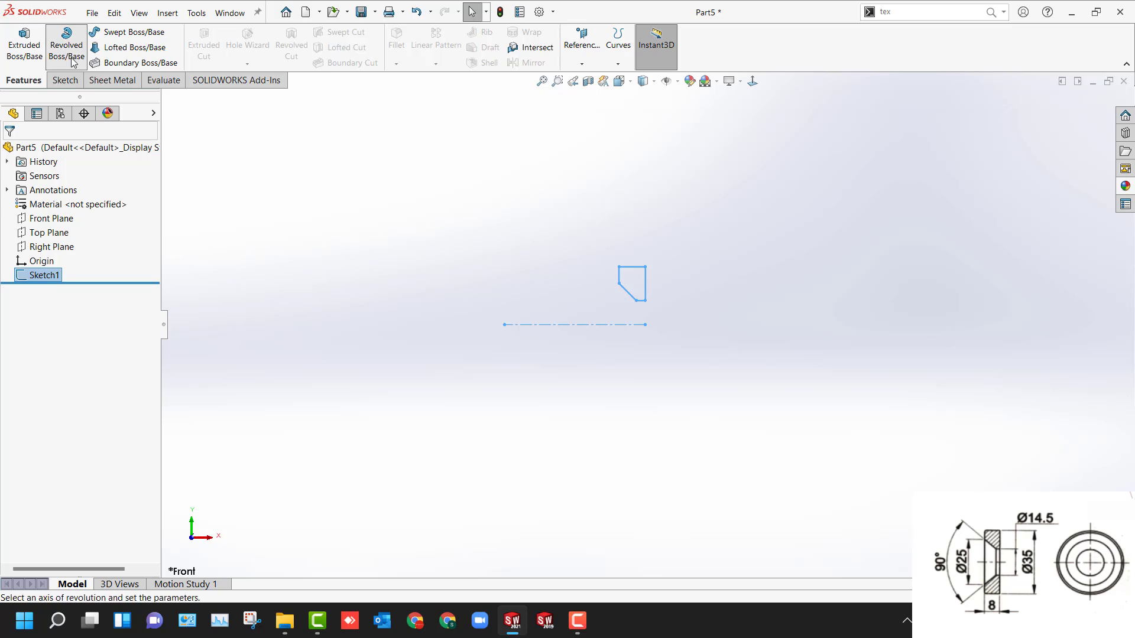
left_click(11, 151)
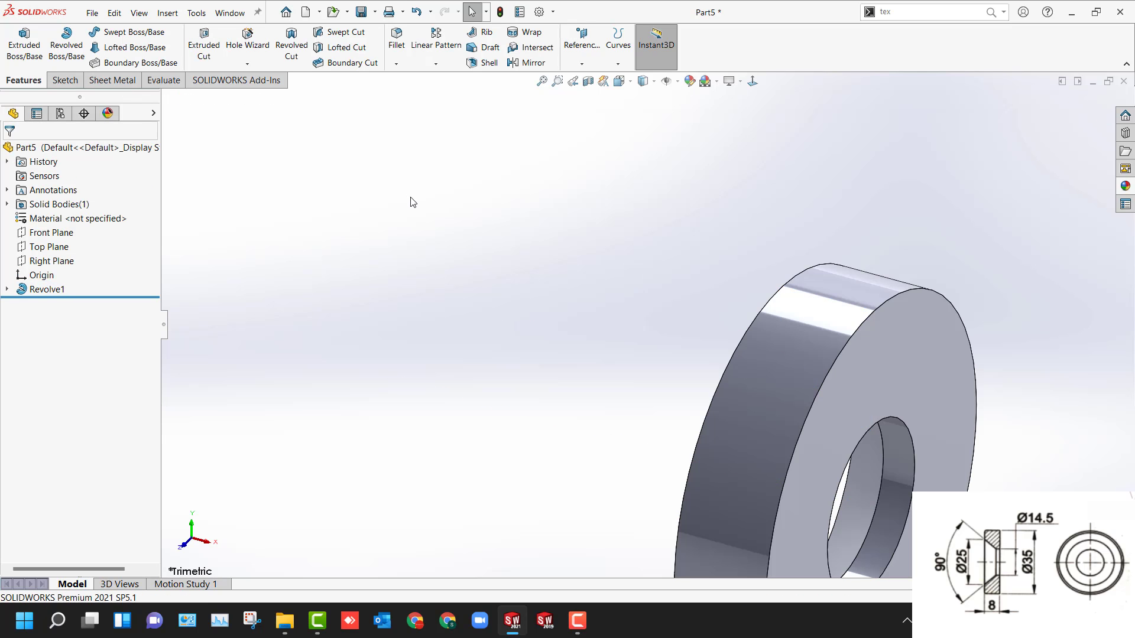
key("f")
middle_click_drag(425, 224, 442, 286)
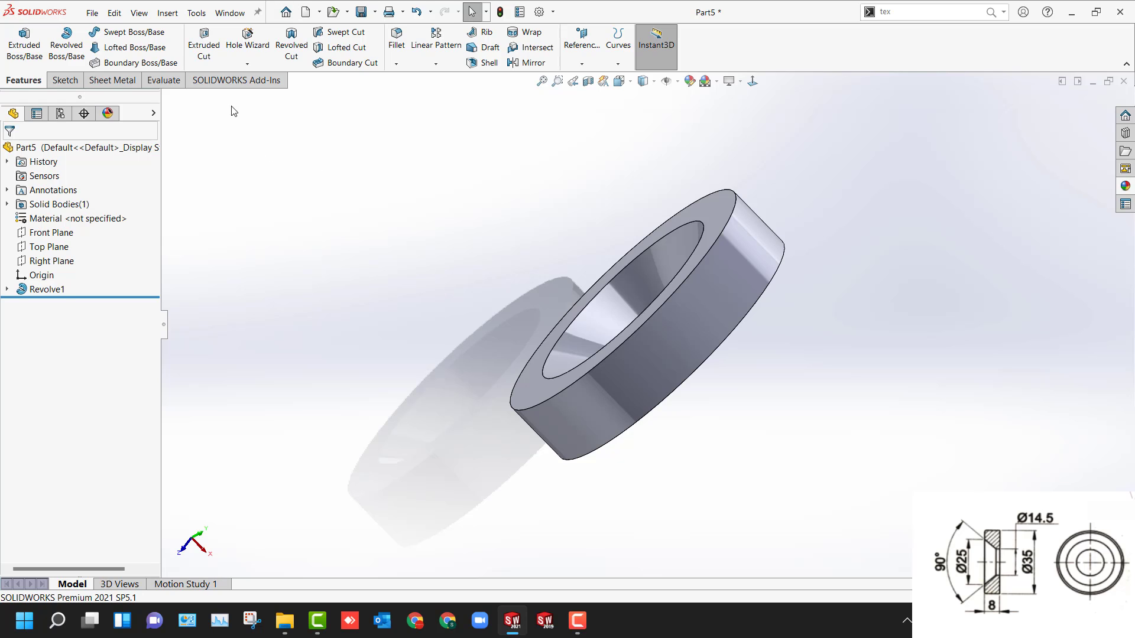
Step: Apply a light red colour to the whole washer part
left_click(731, 290)
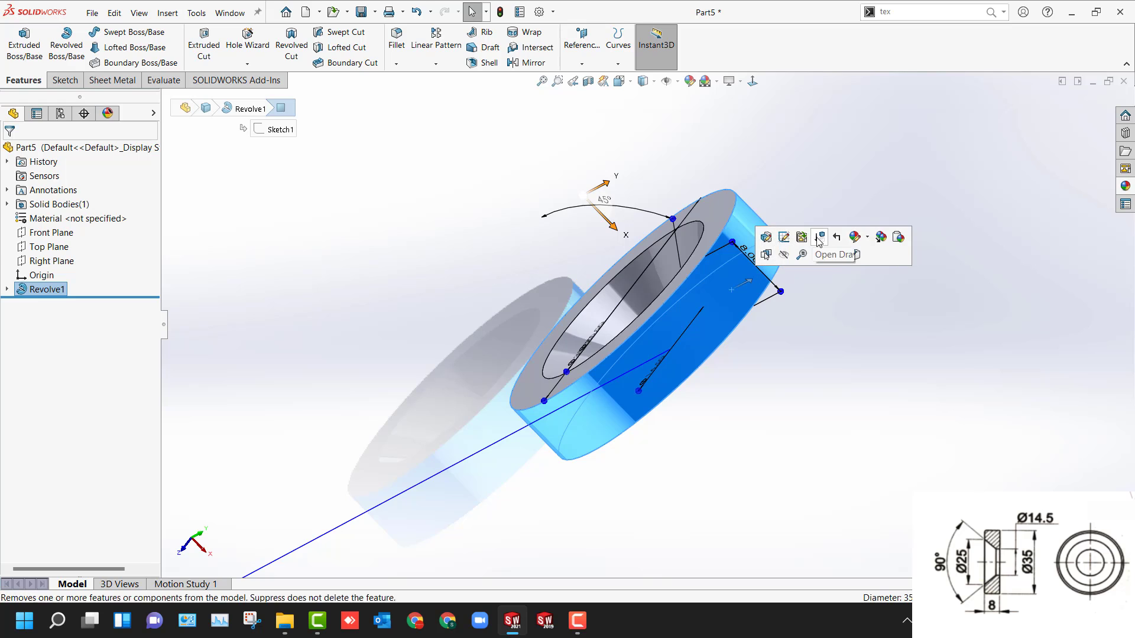
left_click(854, 237)
left_click(864, 301)
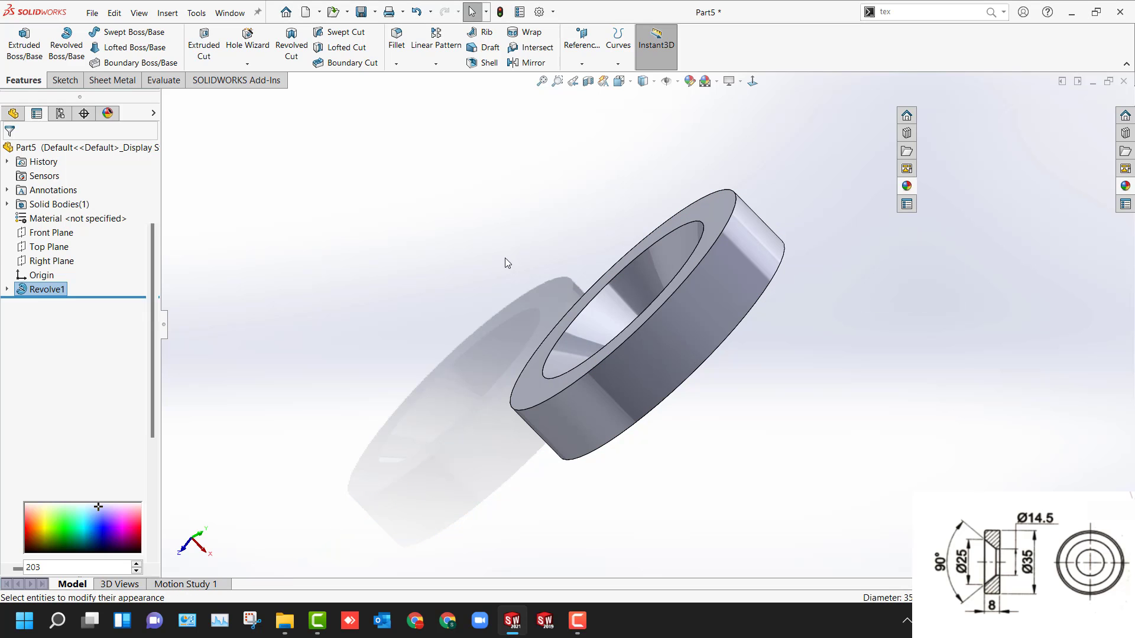
left_click(43, 440)
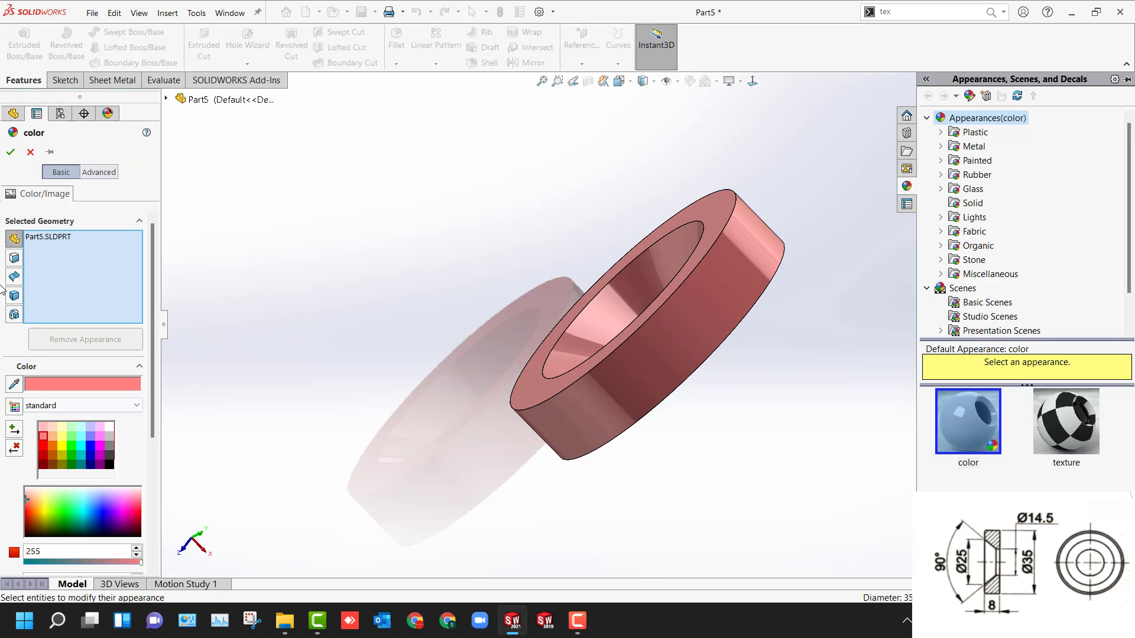
left_click(11, 152)
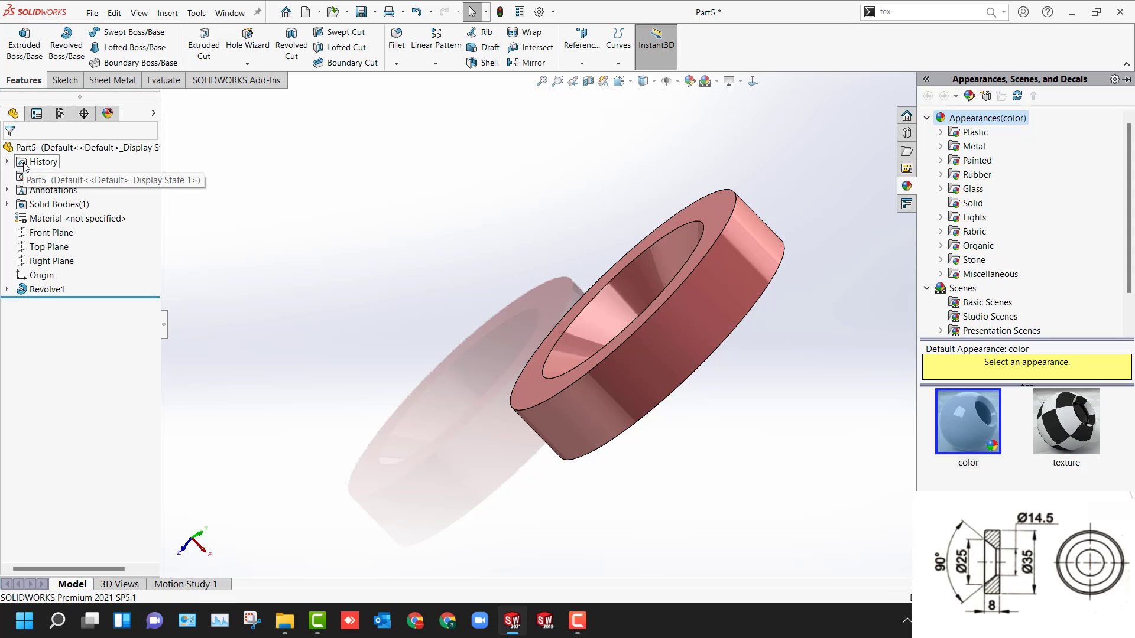
Step: Save the part as Washer in the Screw Jack folder
key("ctrl+s")
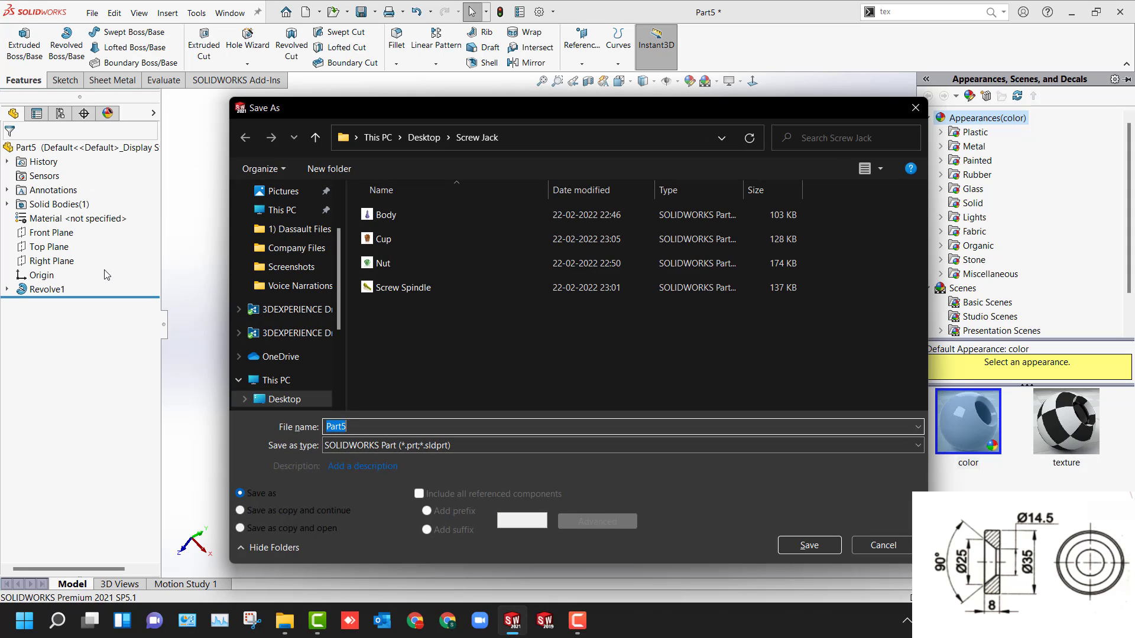
type("Washer")
left_click(799, 547)
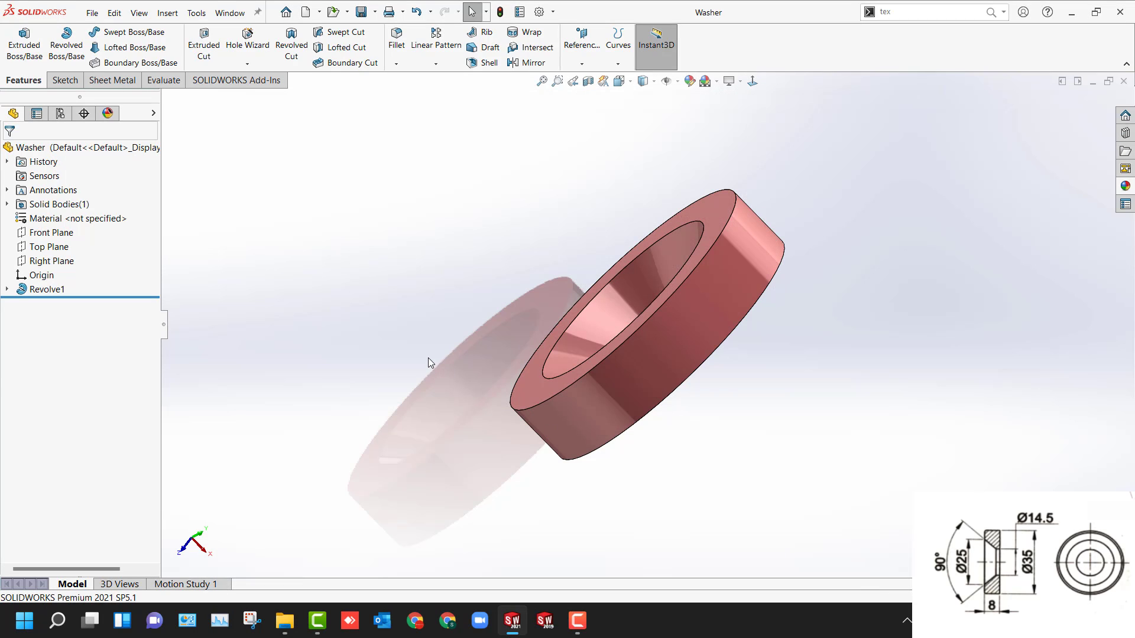
Step: Create a new part document and start a sketch on the Front Plane
key("ctrl+n")
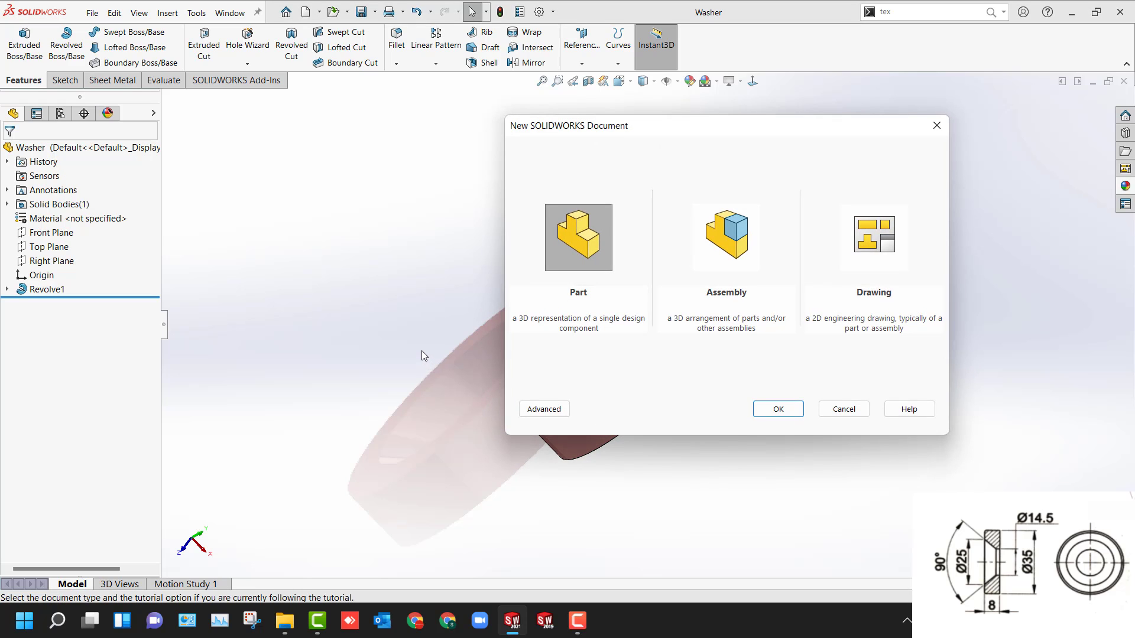
left_click(772, 408)
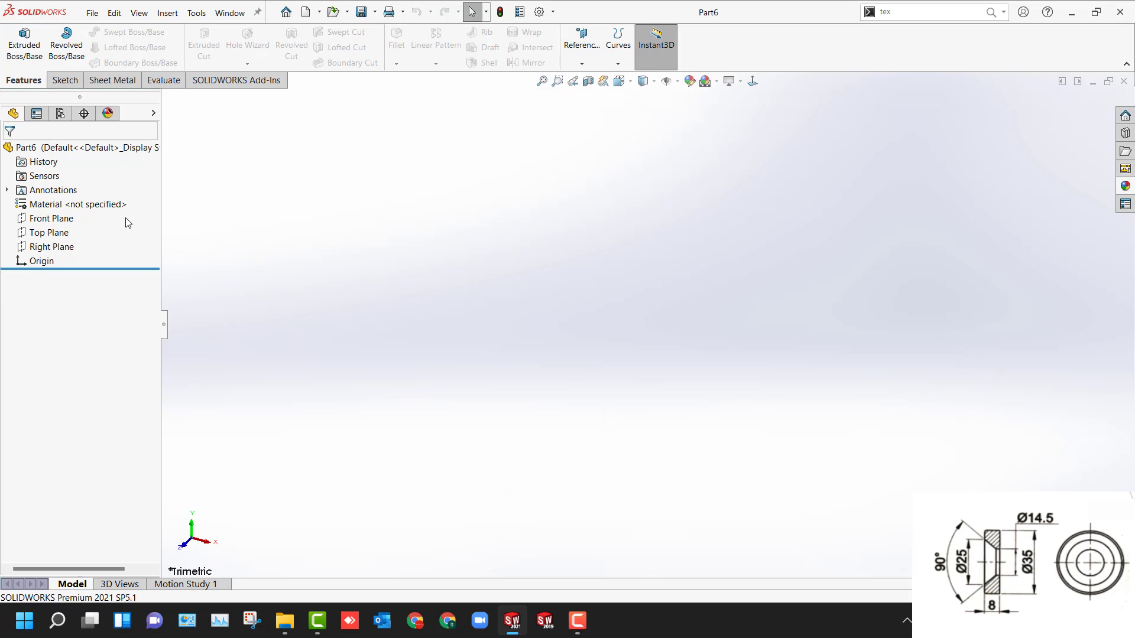
left_click(51, 219)
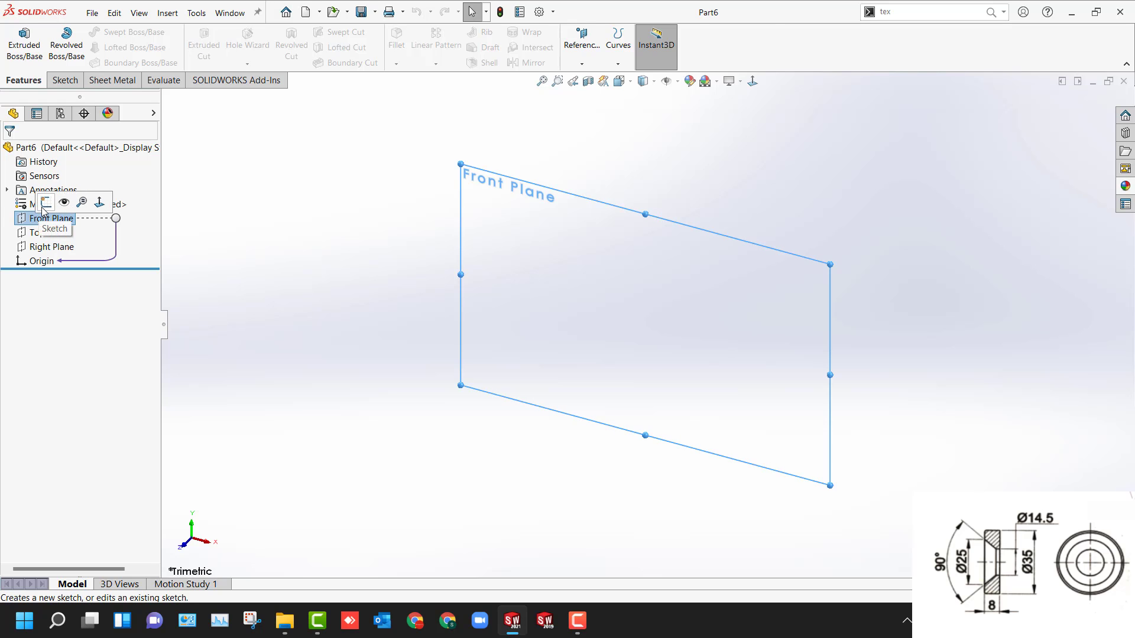
left_click(48, 204)
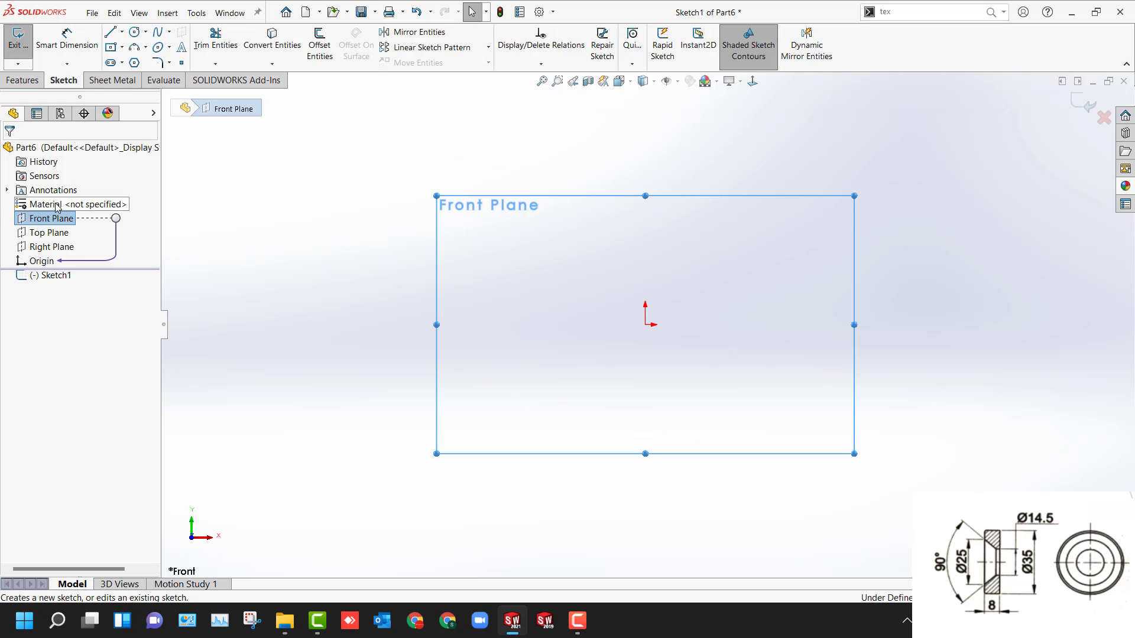
Step: Sketch a closed countersunk screw half-profile up from the origin, about 29.6 mm tall, 10 mm wide at the shank and 16.4 mm at the head
key("l")
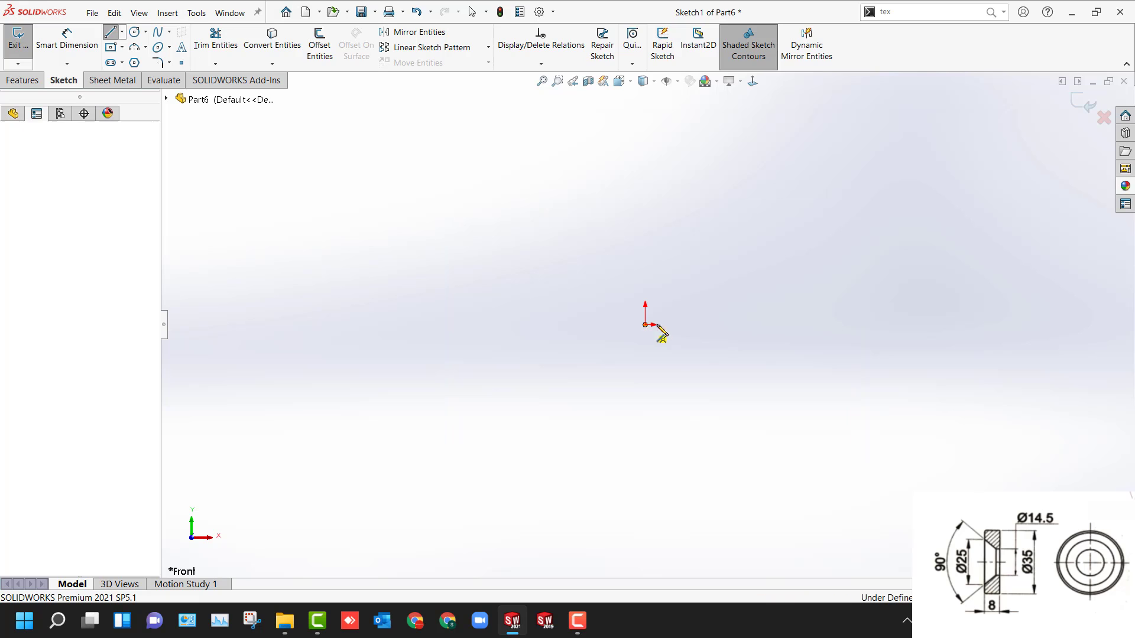
left_click(669, 324)
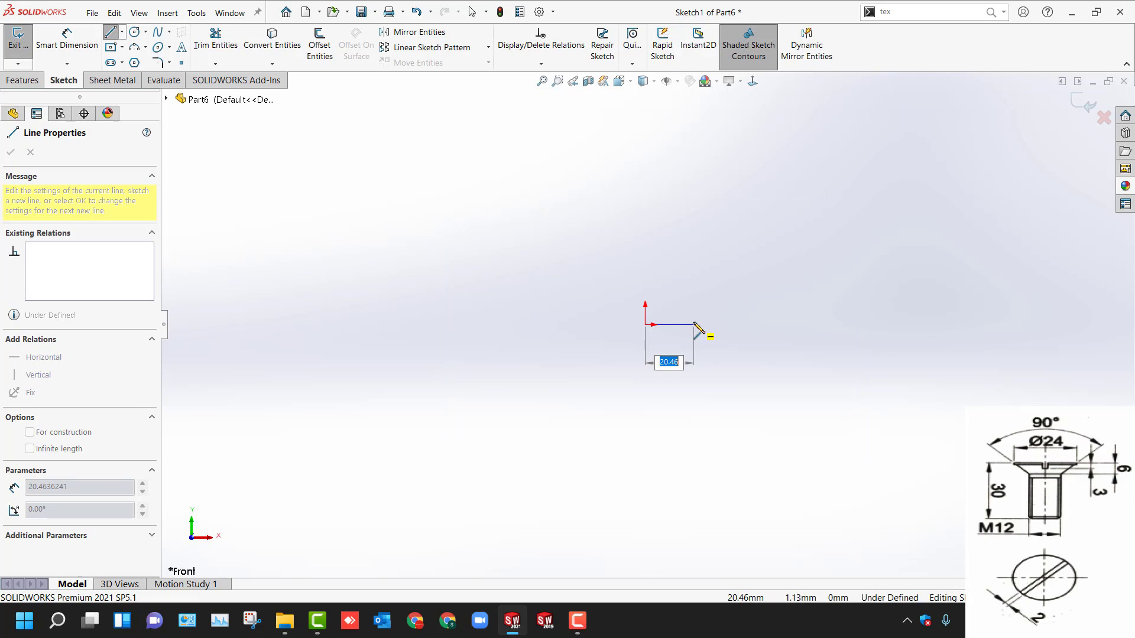
left_click(668, 276)
left_click(683, 254)
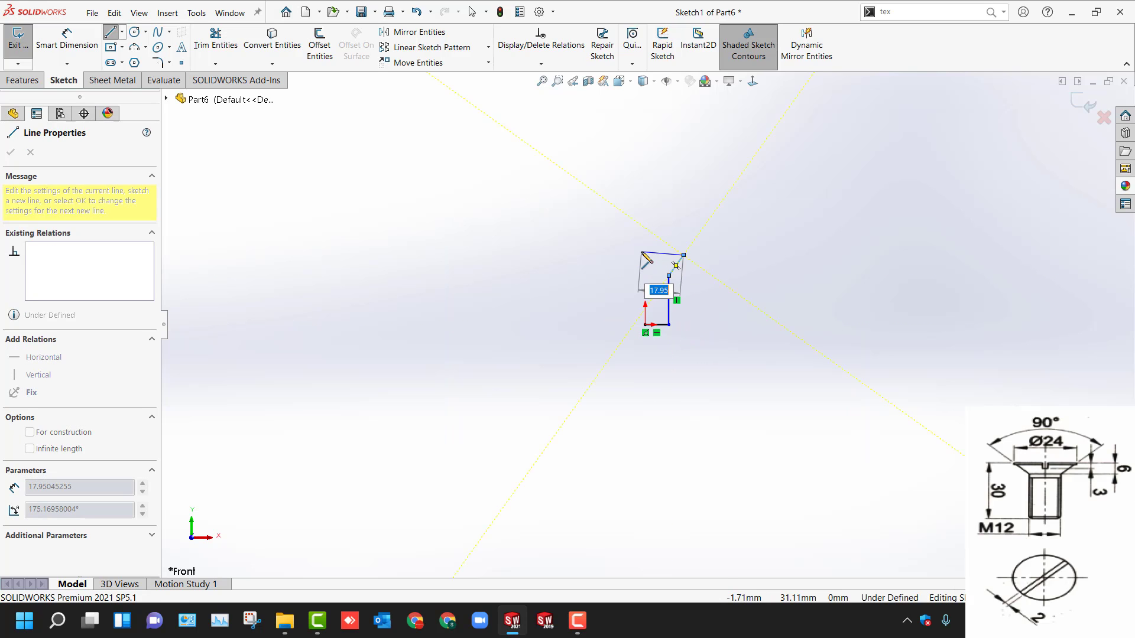
left_click(645, 255)
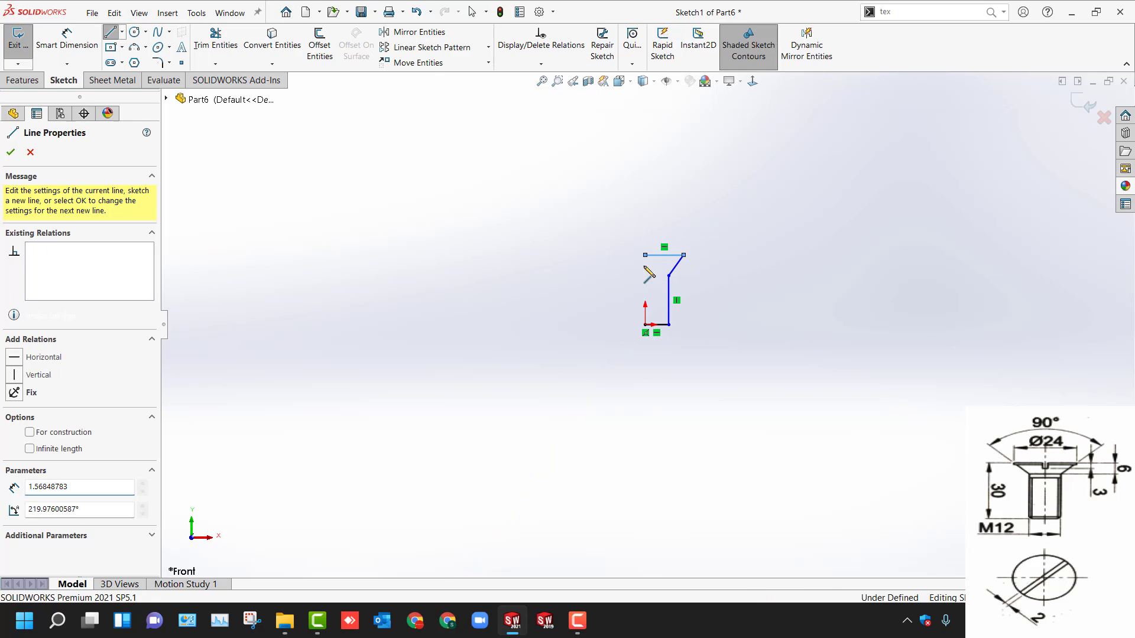
left_click(645, 325)
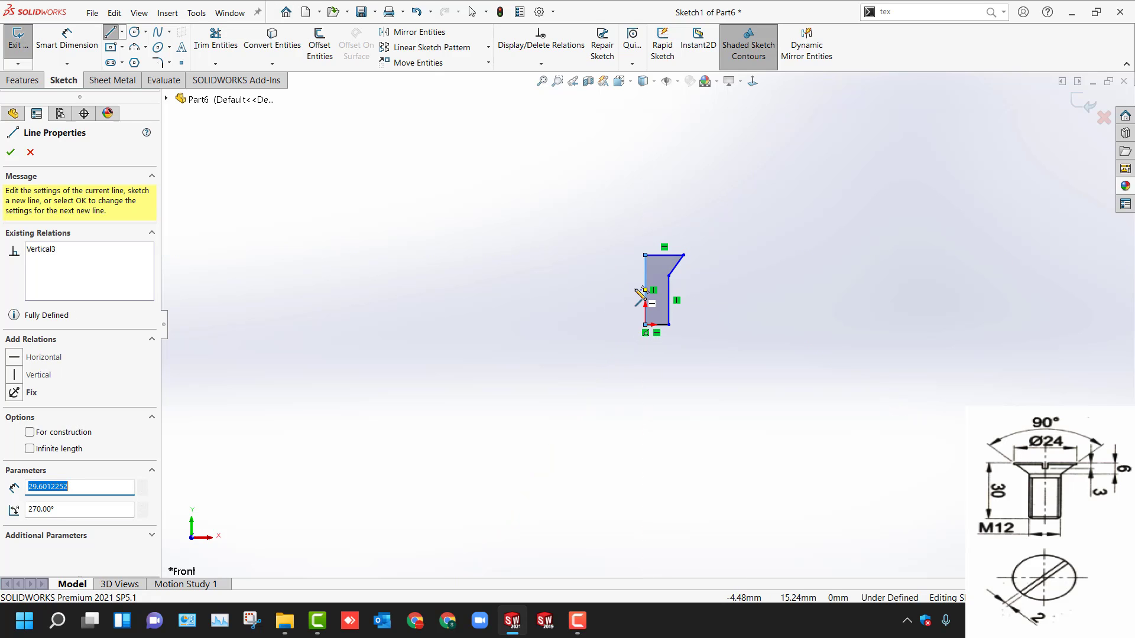
key("Escape")
Step: Dimension the profile's overall height between its top and bottom lines as 30 mm
right_click_drag(635, 289, 651, 261)
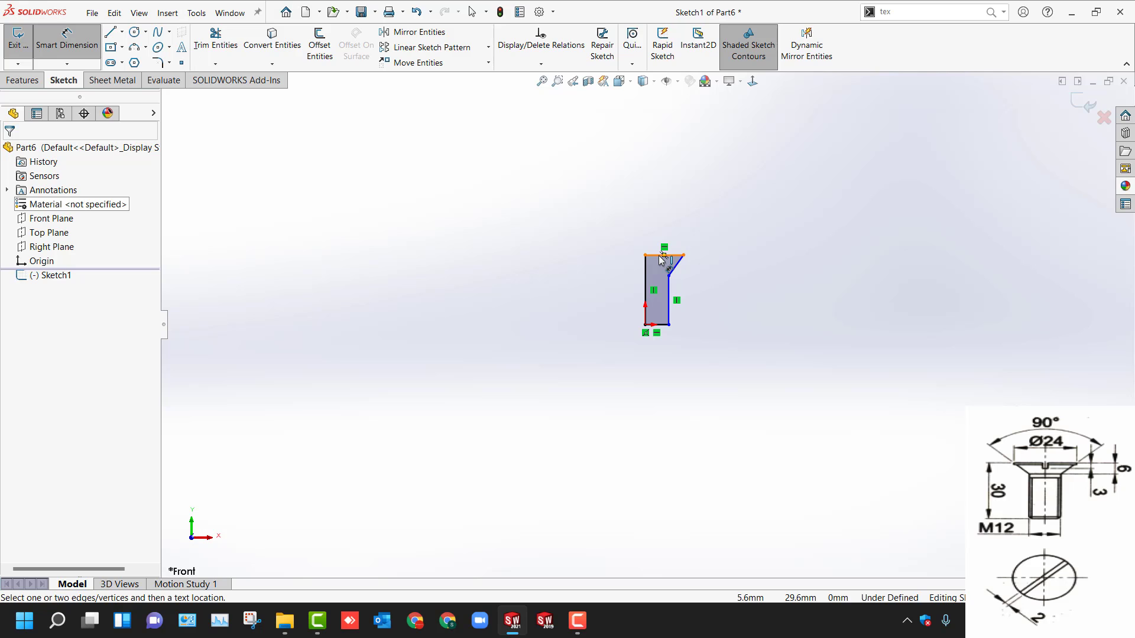
left_click(660, 255)
left_click(656, 325)
left_click(549, 307)
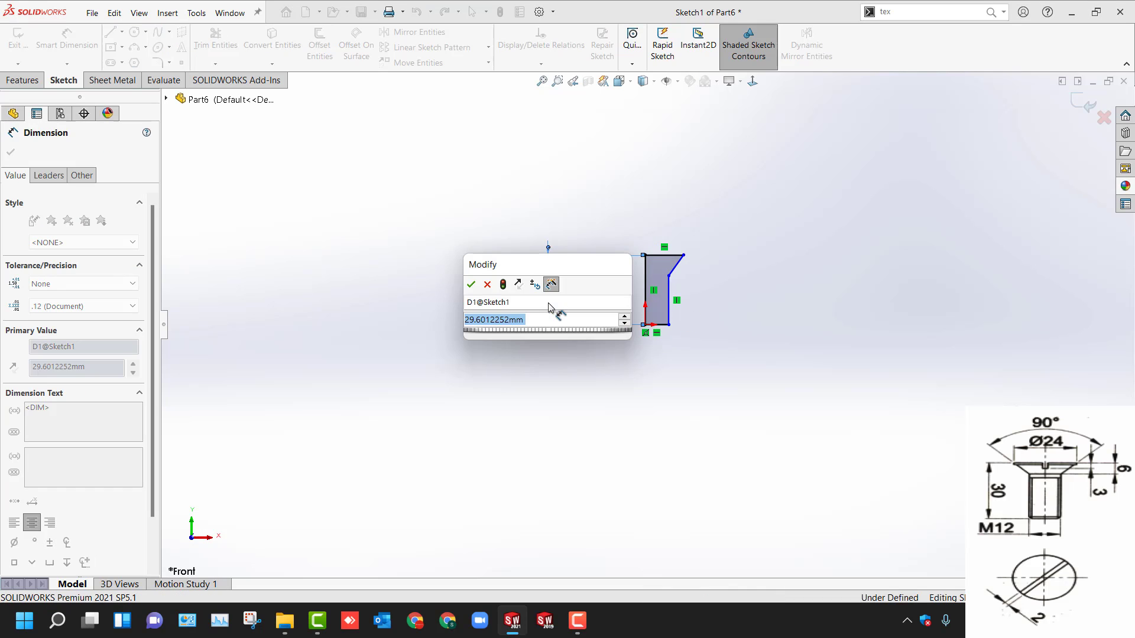
type("30")
key("Return")
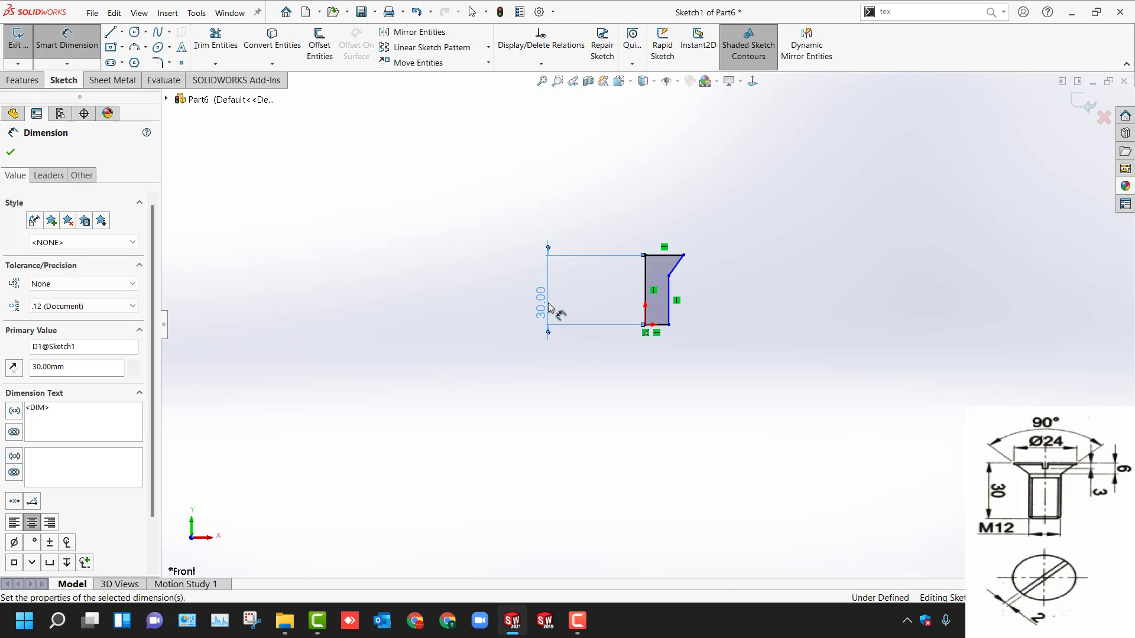
Step: Dimension the head height from the top line to the lower end of the angled line as 6 mm
left_click(656, 256)
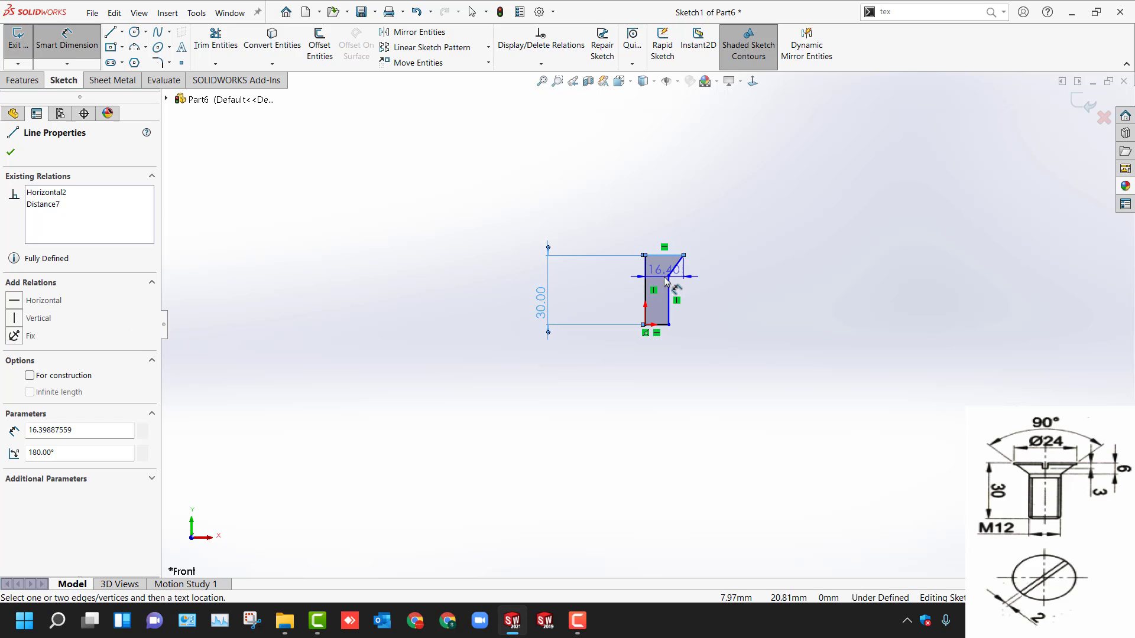
left_click(669, 275)
left_click(725, 278)
type("6")
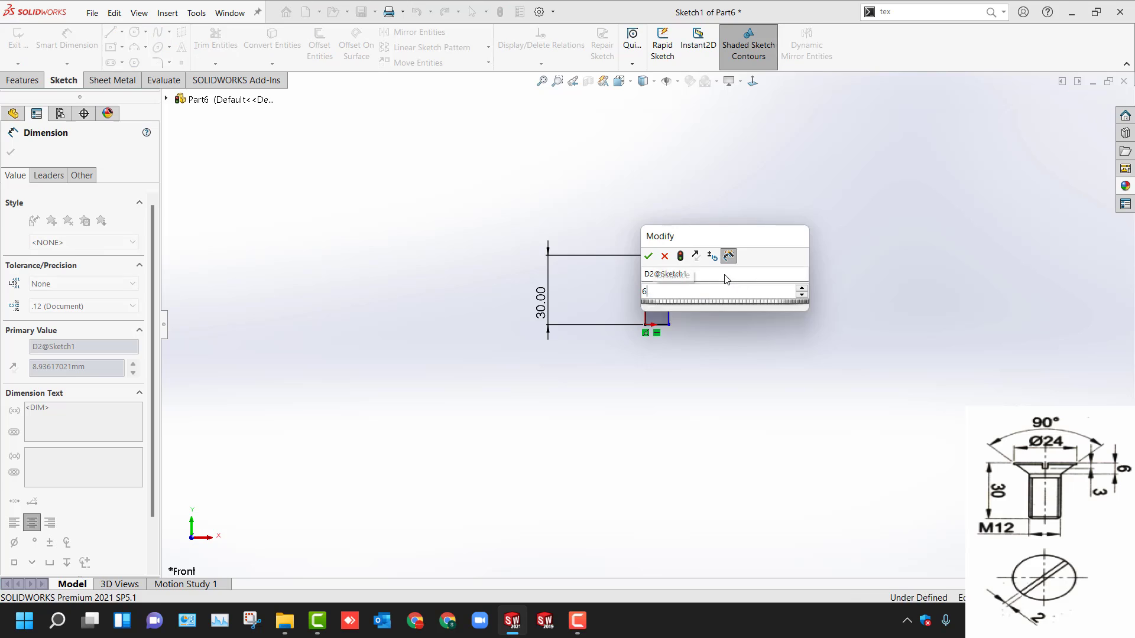
key("Return")
Step: Set the shank's half-width between the two vertical lines to 6 mm
left_click(644, 292)
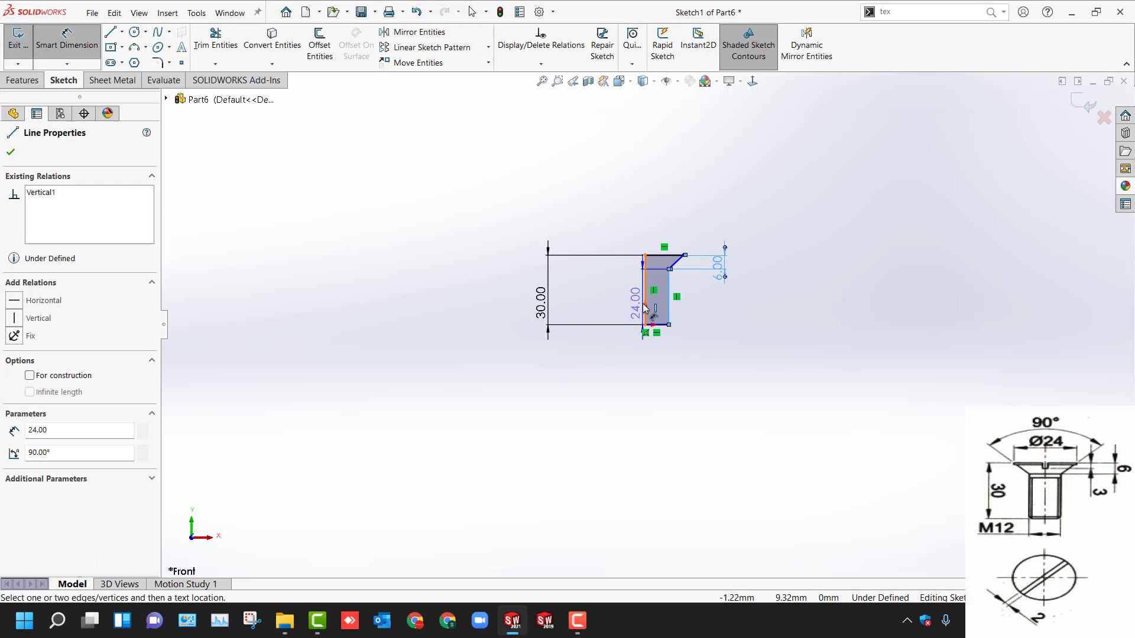
left_click(668, 307)
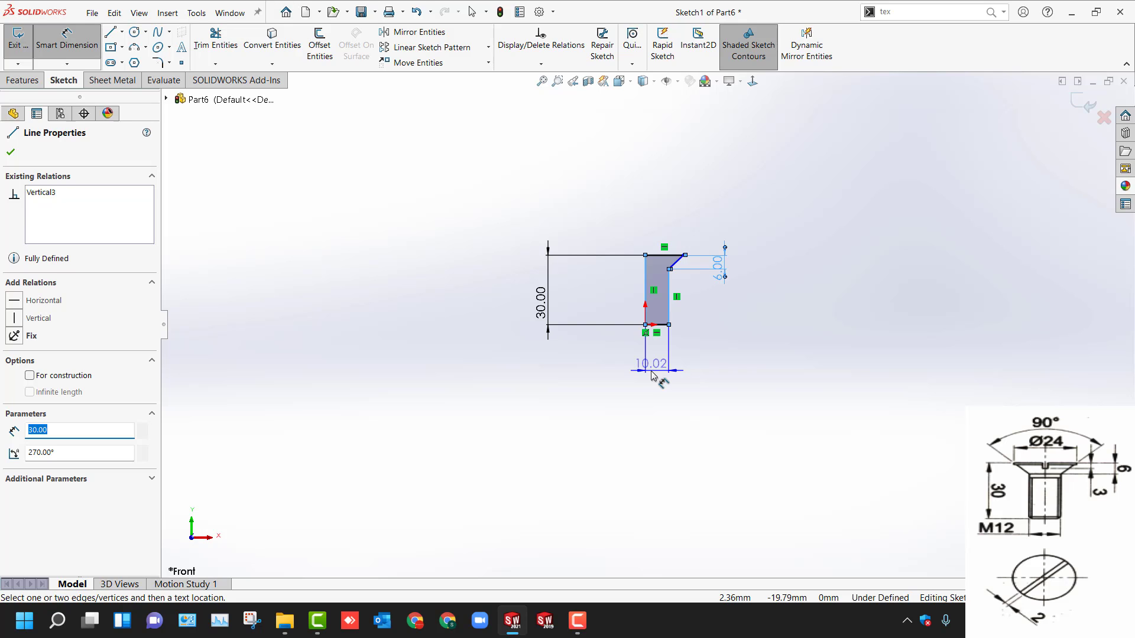
left_click(650, 370)
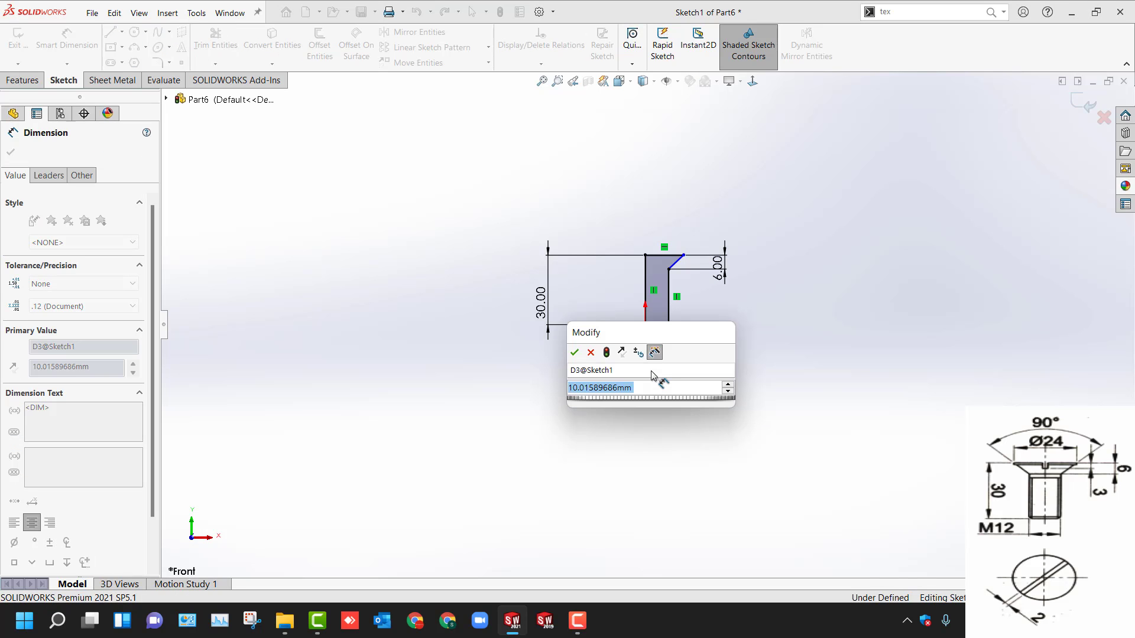
type("6")
key("Return")
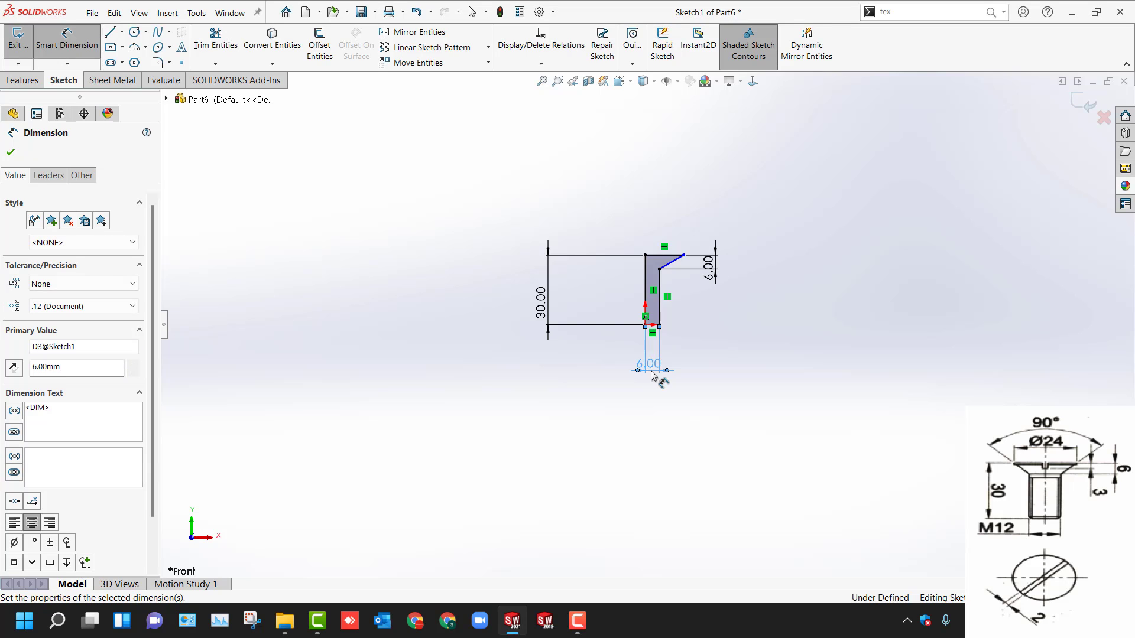
Step: Set the width across the profile's top line to 12 mm and exit the sketch
left_click(683, 254)
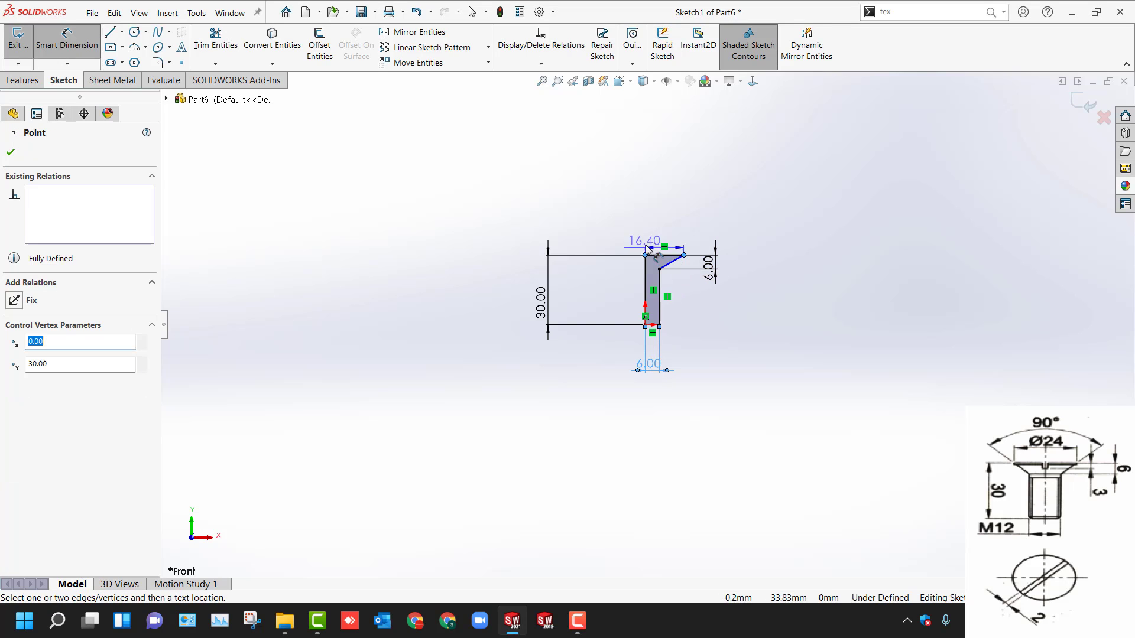
left_click(653, 222)
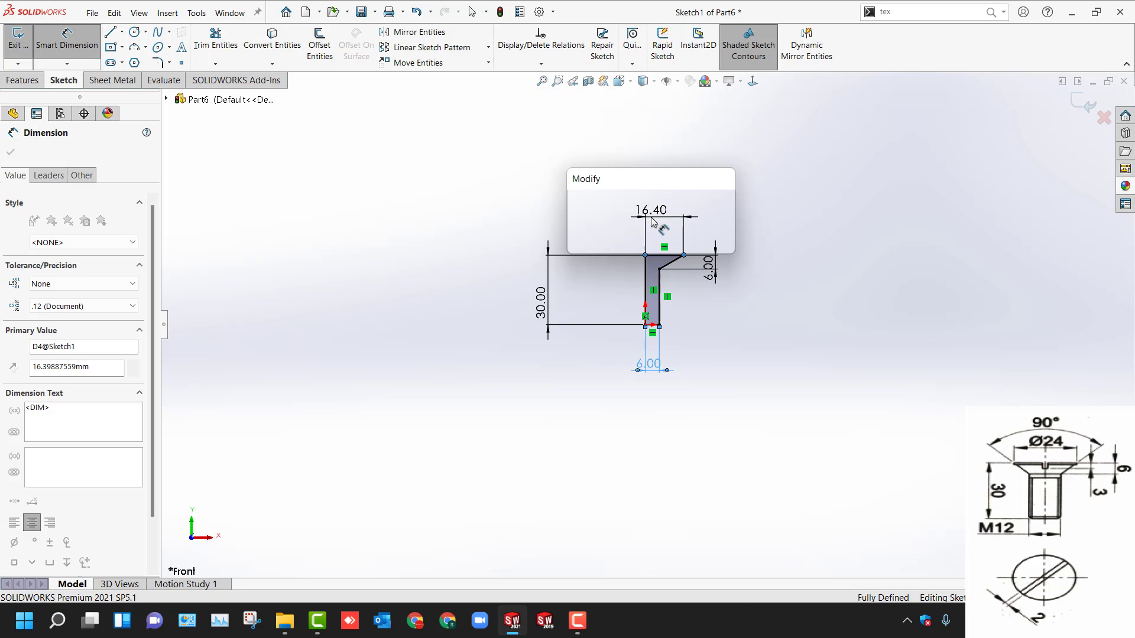
key("Return")
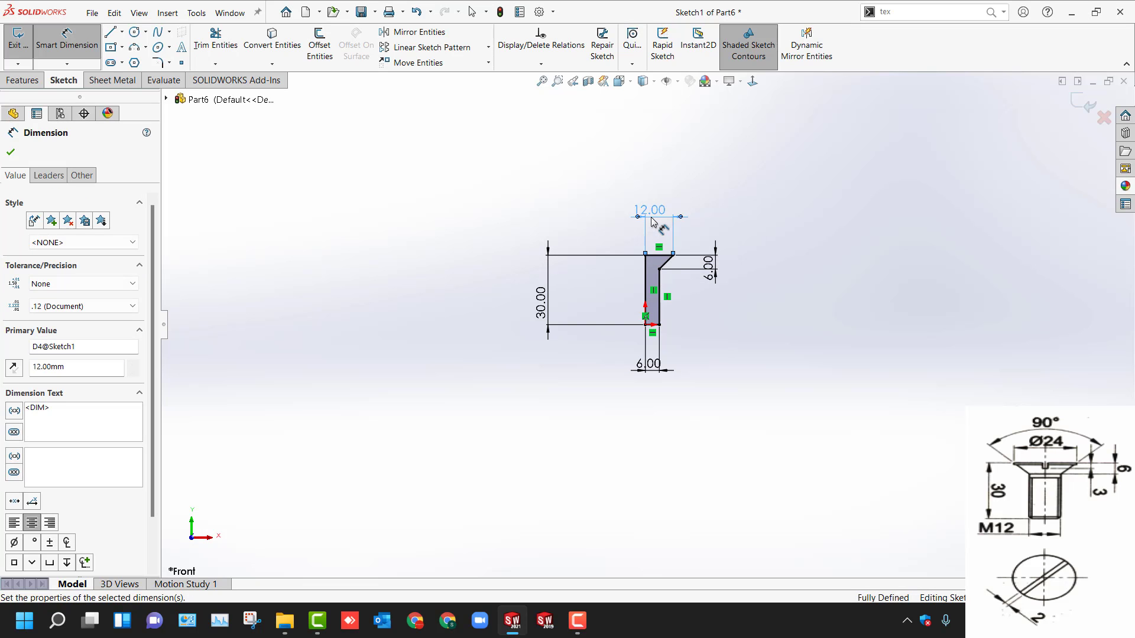
key("Escape")
double_click(583, 219)
Step: Revolve the screw profile 360° about its vertical line through the origin
left_click(68, 64)
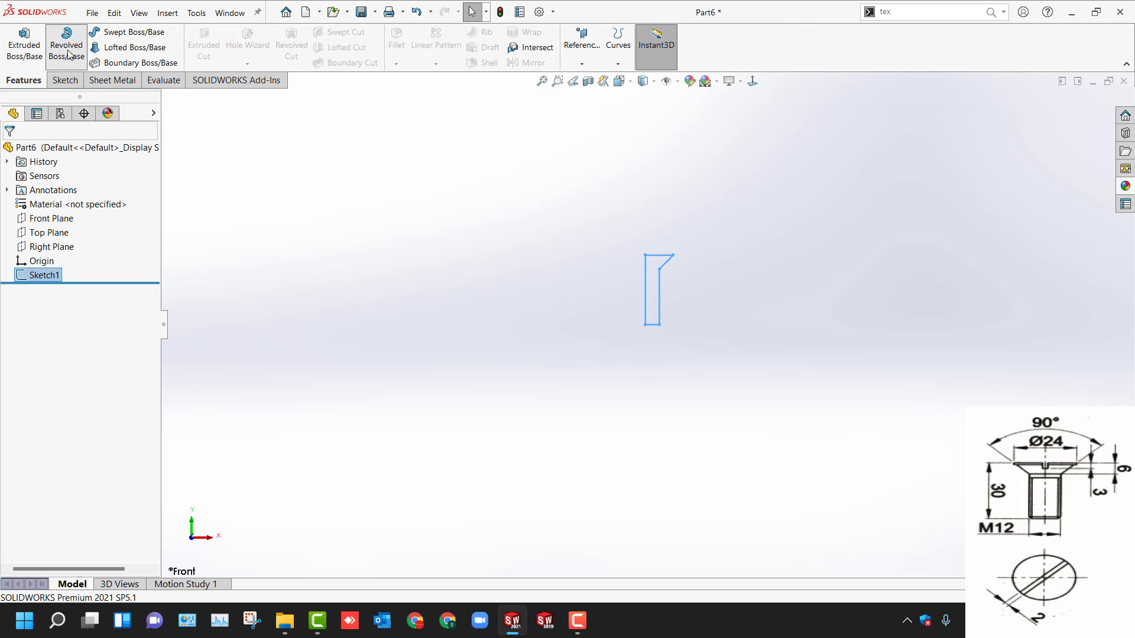
left_click(546, 284)
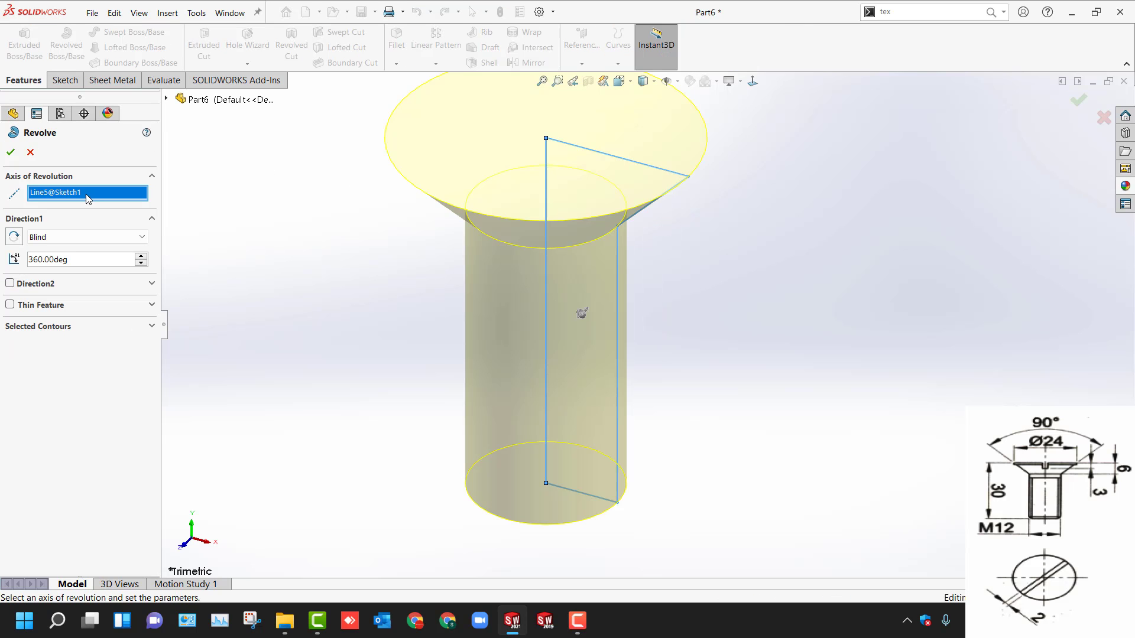
left_click(12, 153)
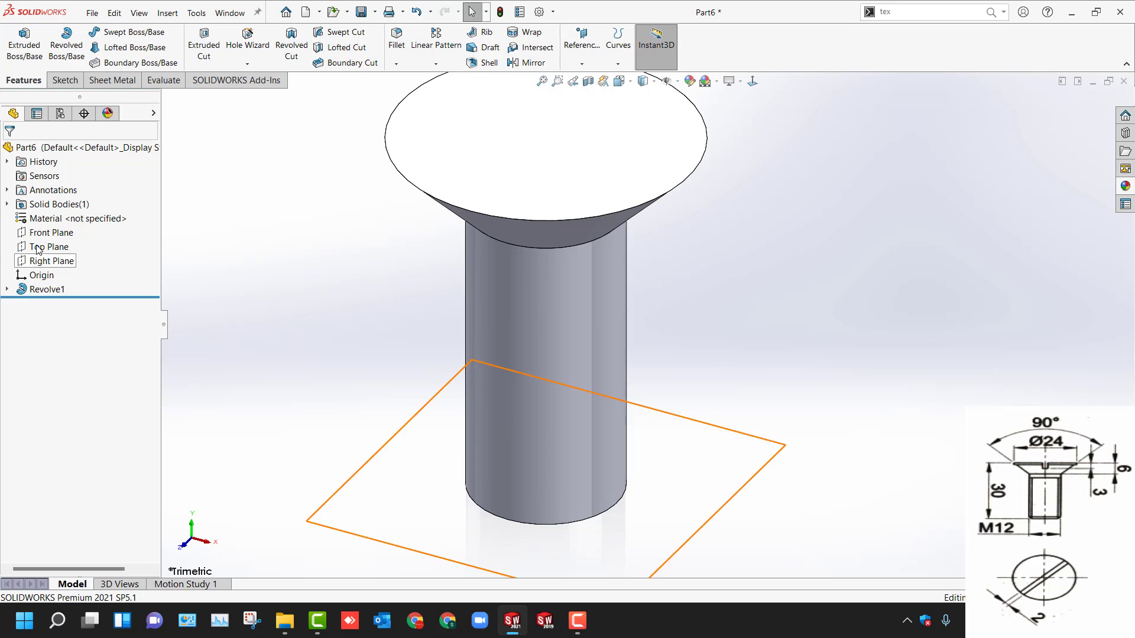
Step: Sketch a center rectangle about 2.3 mm wide on the Front Plane, centred on the midpoint of the screw head's top edge
left_click(52, 232)
left_click(116, 219)
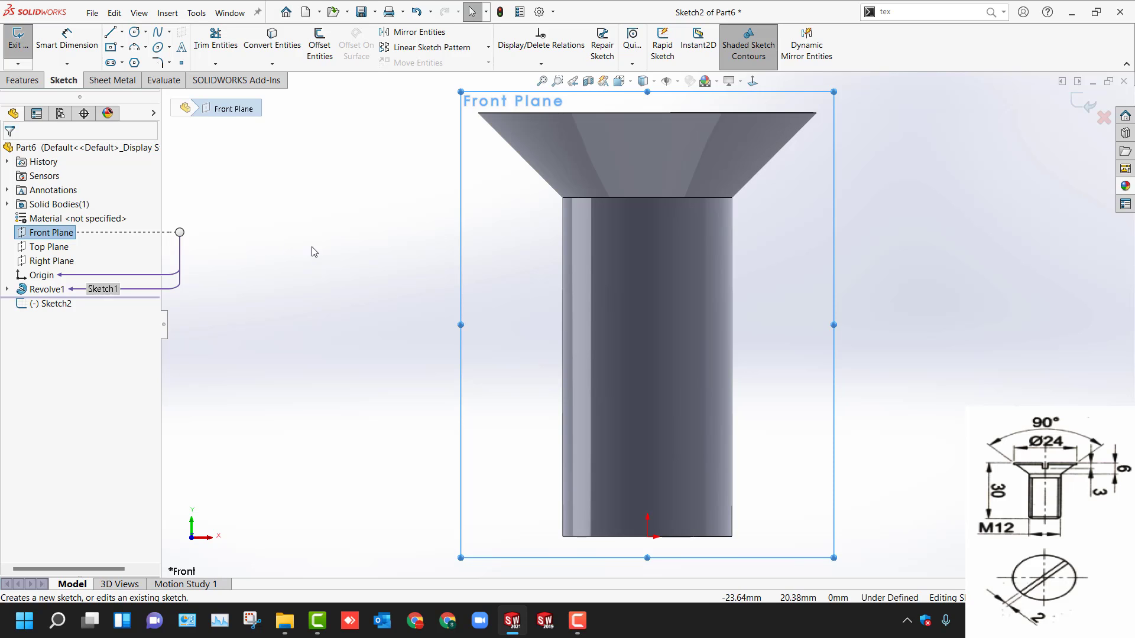
left_click(109, 50)
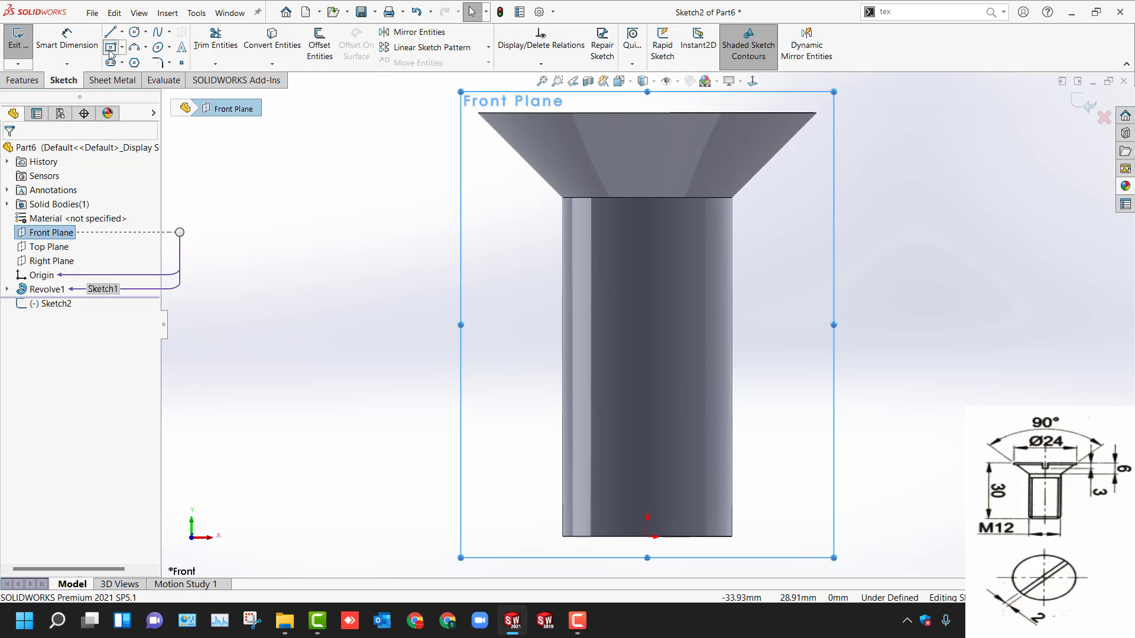
left_click(647, 113)
left_click(664, 141)
key("Escape")
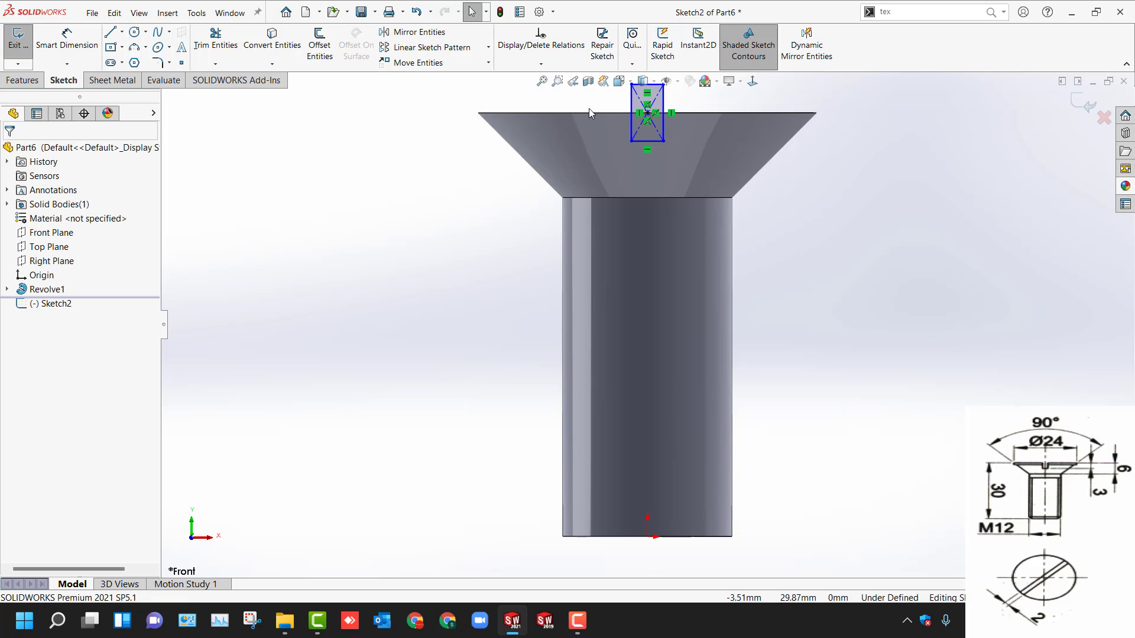
Step: Dimension the slot depth from the head's top edge to the rectangle's lower line as 3 mm
scroll(647, 177, "down", 2)
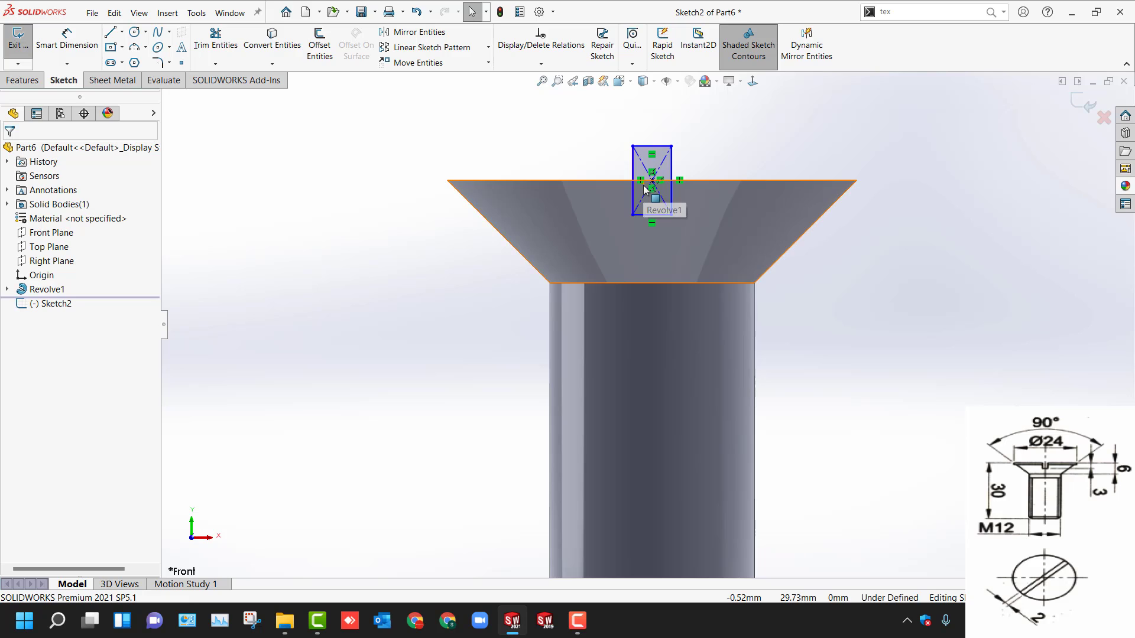
key("d")
left_click(650, 214)
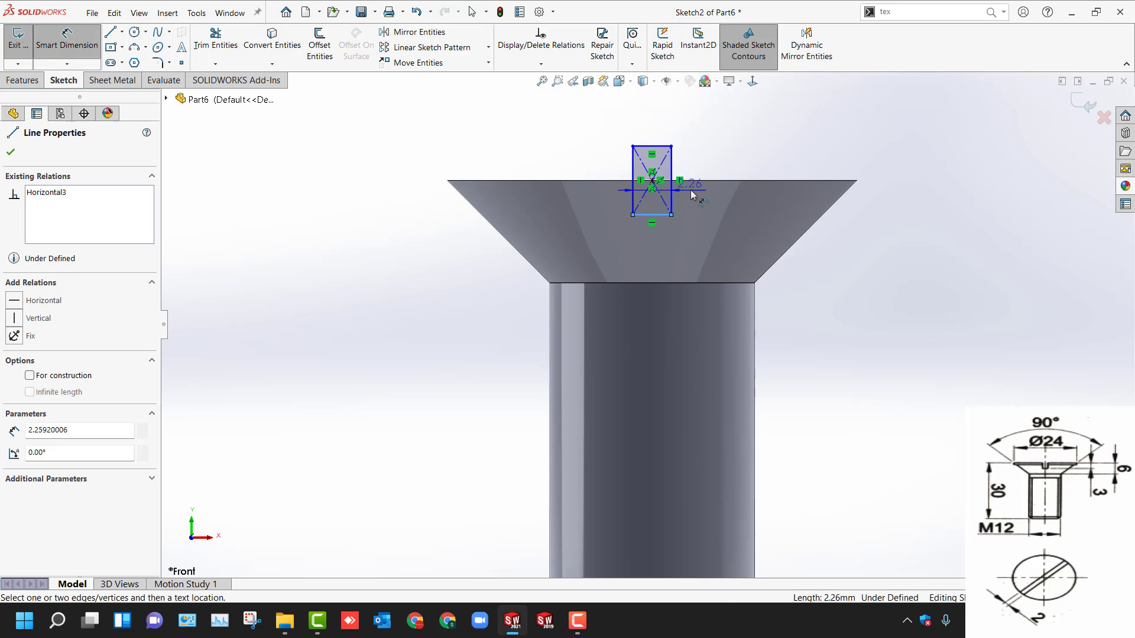
left_click(702, 180)
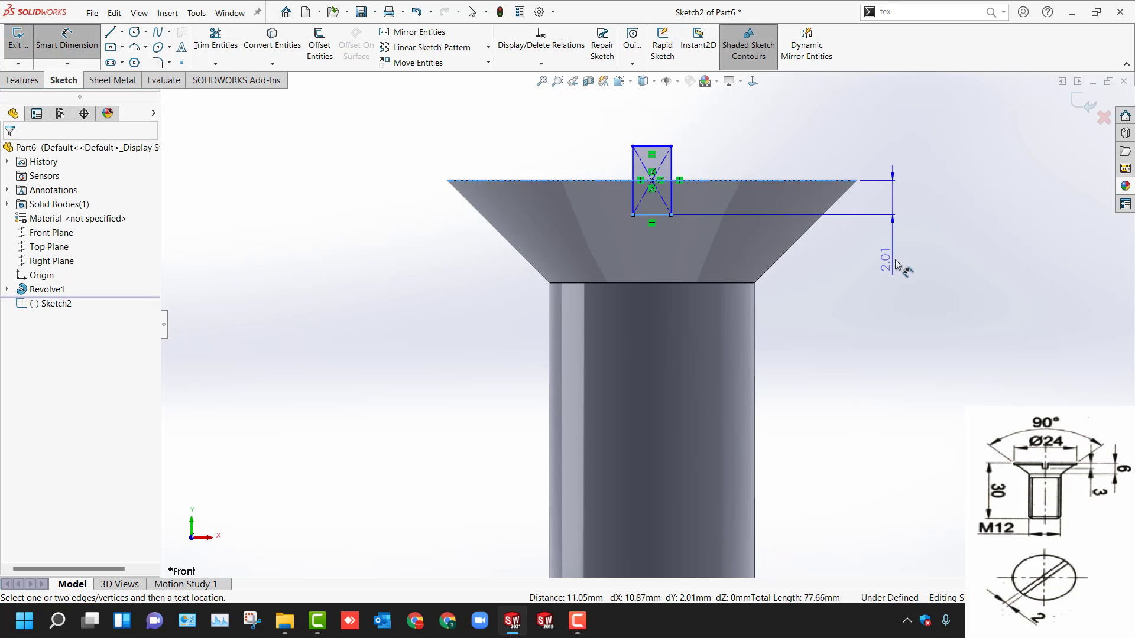
left_click(898, 264)
type("3")
key("Return")
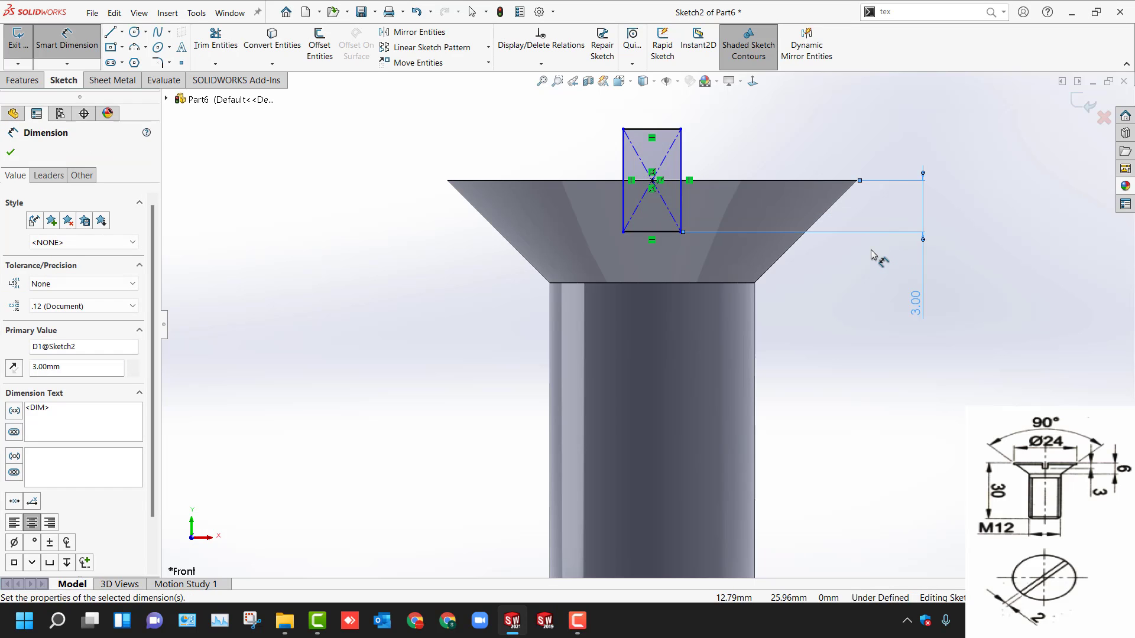
Step: Set the width between the rectangle's two vertical lines to 2 mm and exit the sketch
left_click(682, 213)
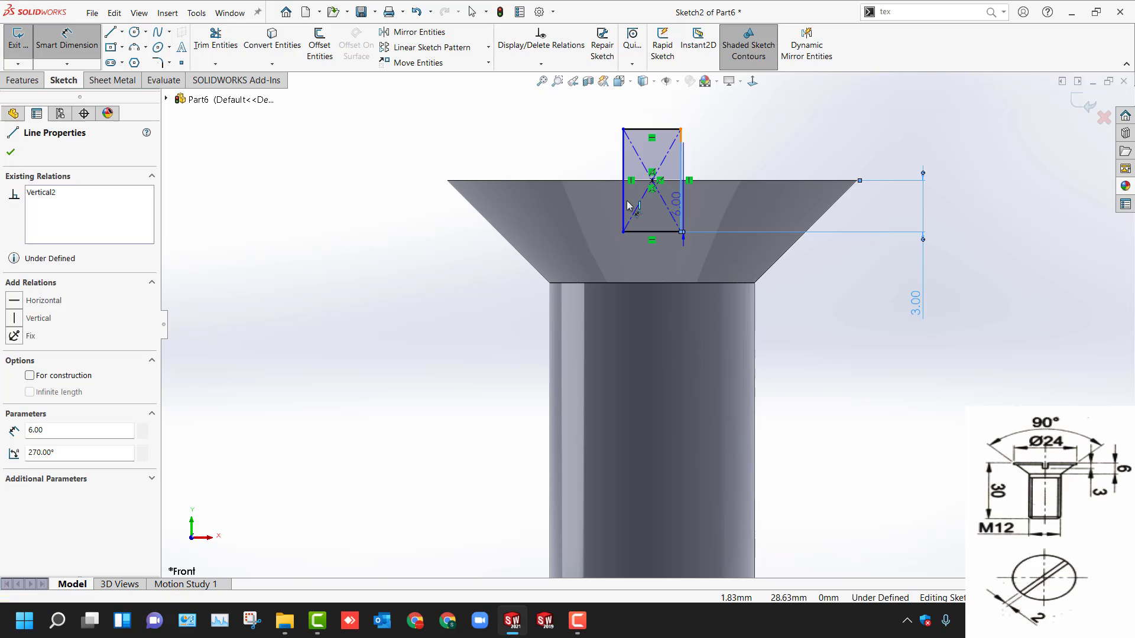
left_click(625, 205)
left_click(646, 115)
type("2.00mm")
key("Return")
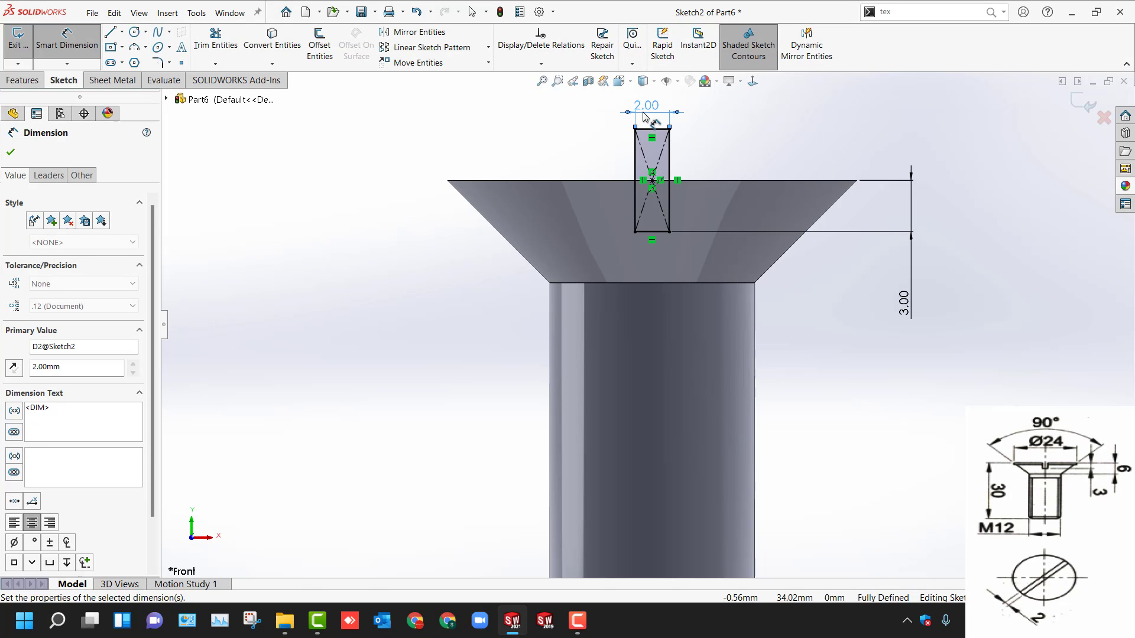
key("z")
key("Escape")
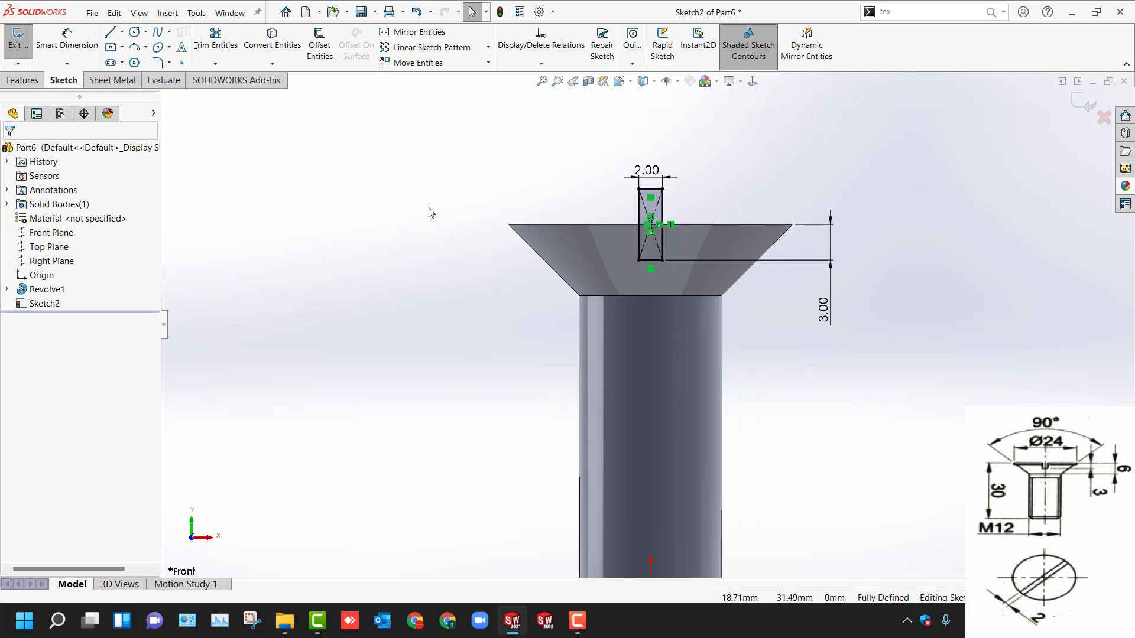
key("ctrl+b")
Step: Extrude the rectangle in both directions past the head's rim as a cut to form the screwdriver slot, and show the isometric view
middle_click_drag(428, 210, 535, 295)
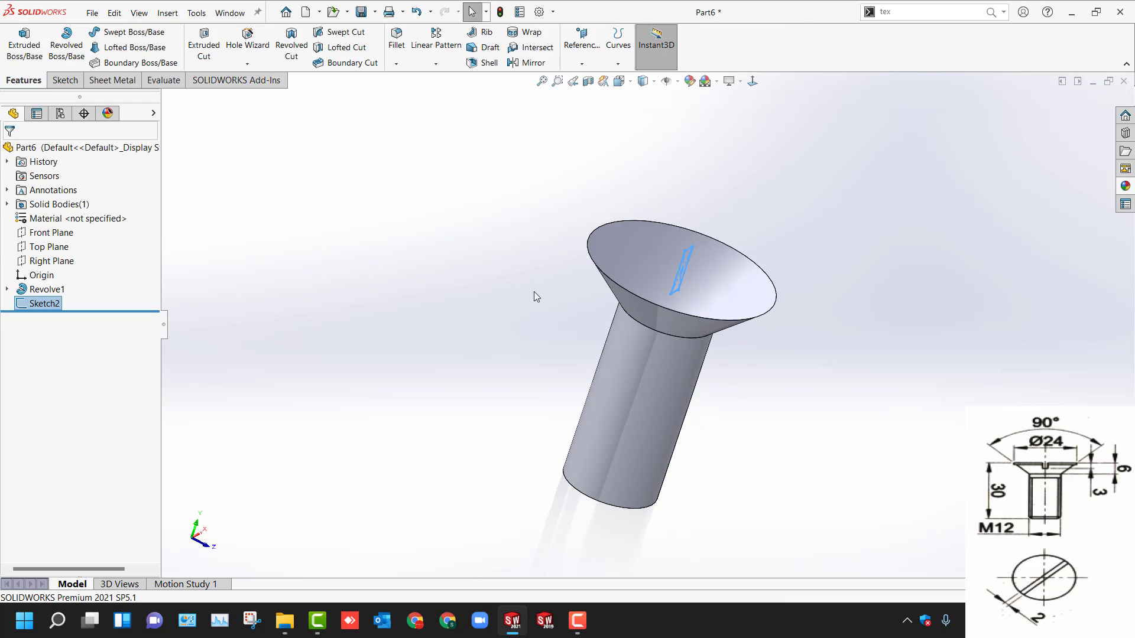
left_click(687, 248)
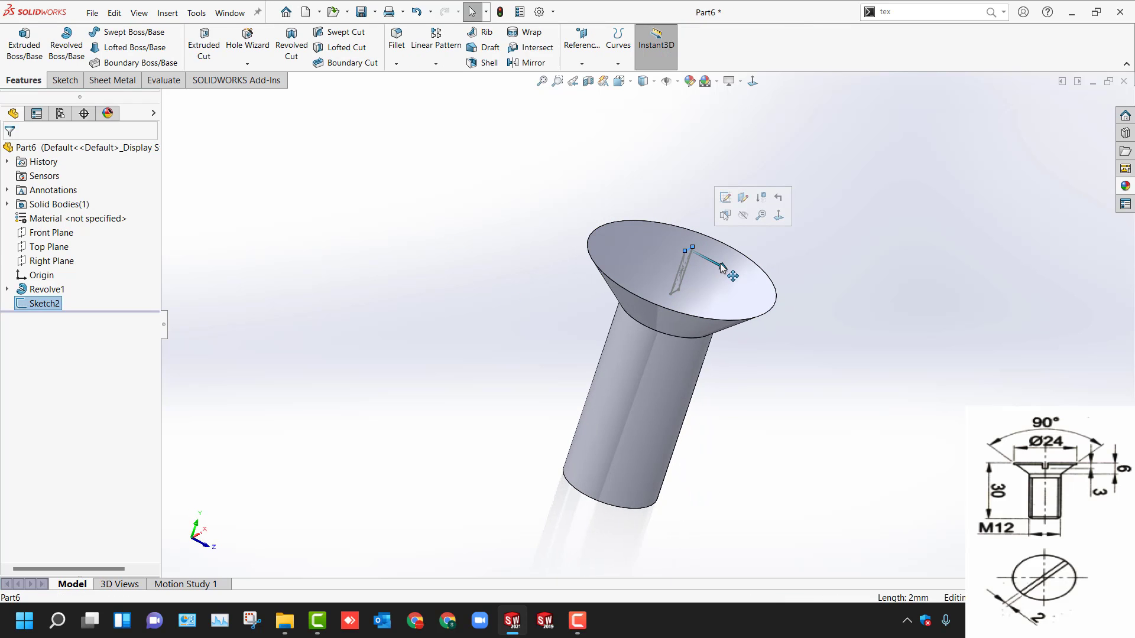
left_click_drag(721, 267, 835, 334)
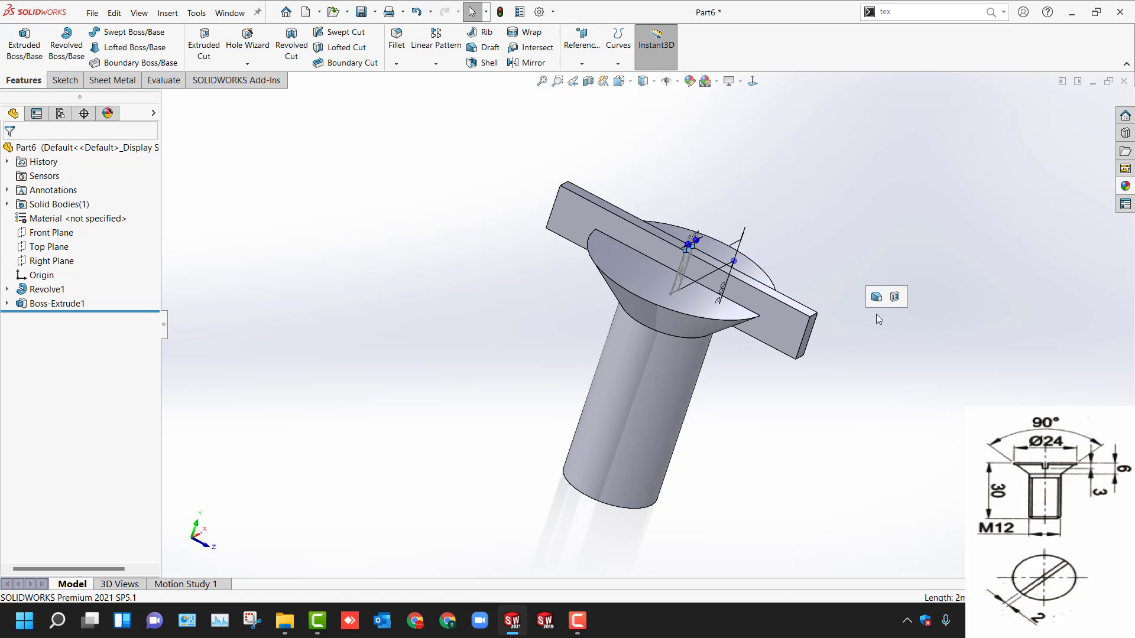
key("ctrl+7")
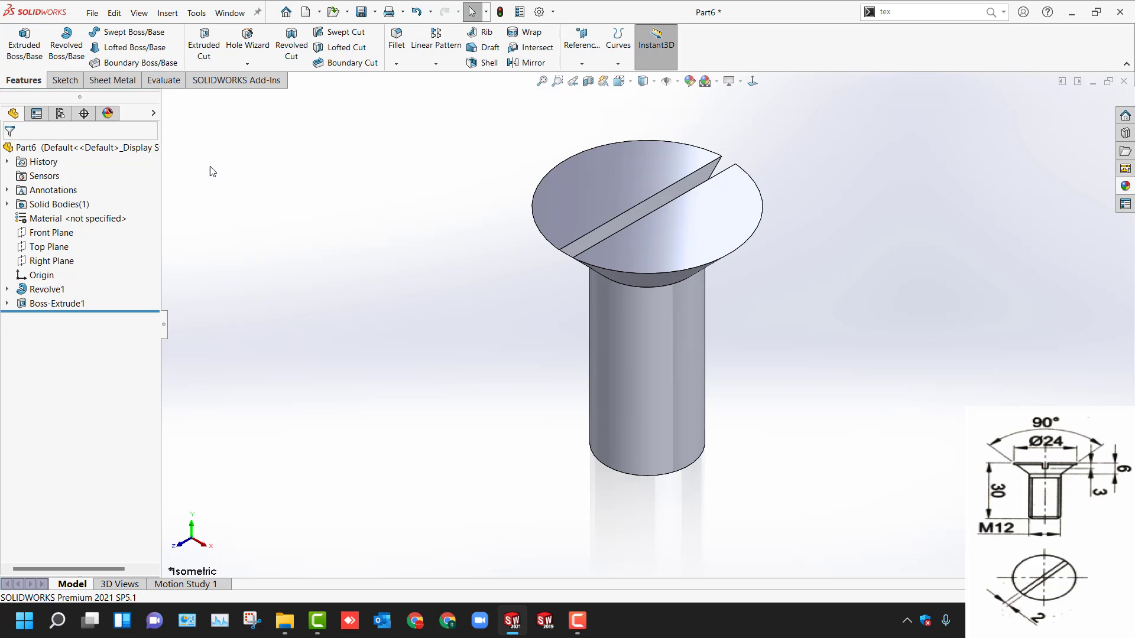
Step: Apply a light pink-purple colour from the standard swatches to the whole screw part
left_click(613, 196)
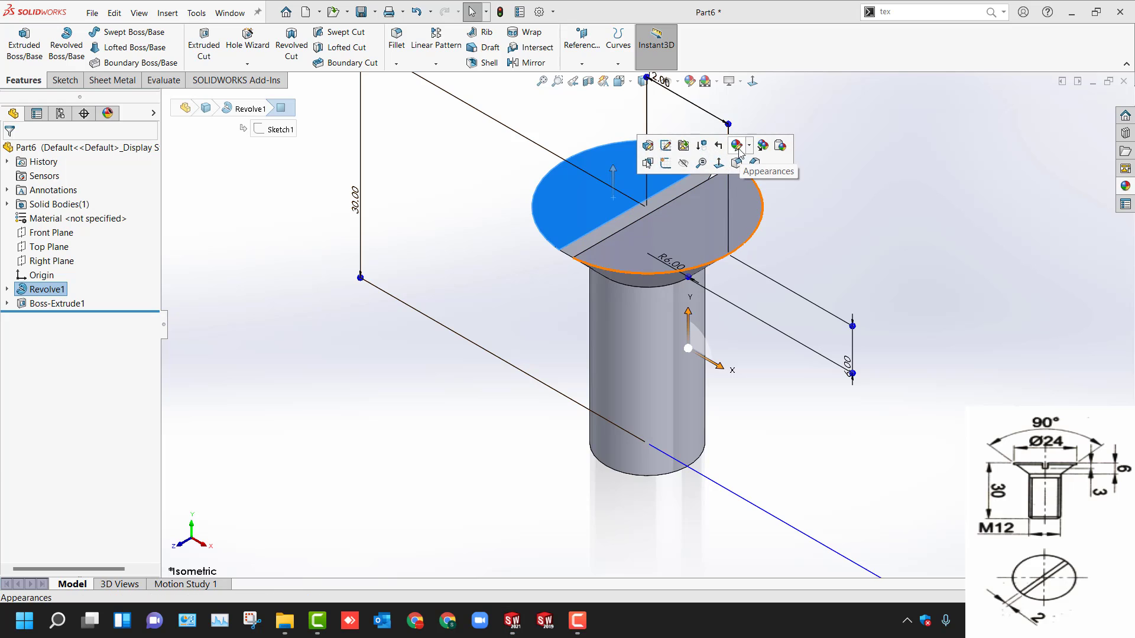
left_click(739, 147)
left_click(762, 212)
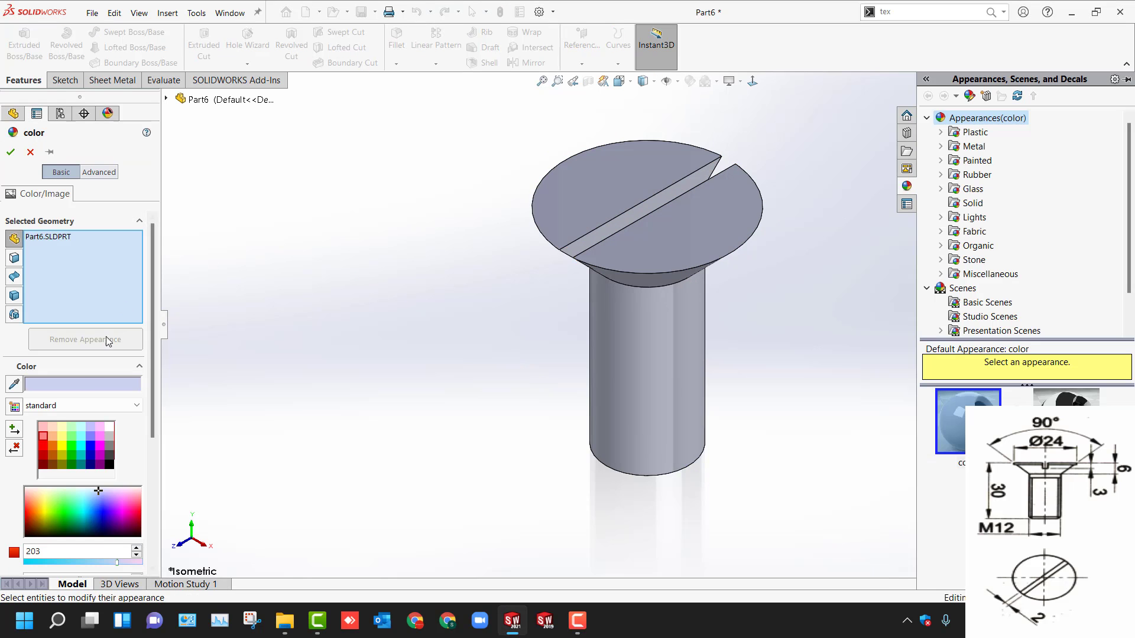
left_click(100, 426)
left_click(11, 152)
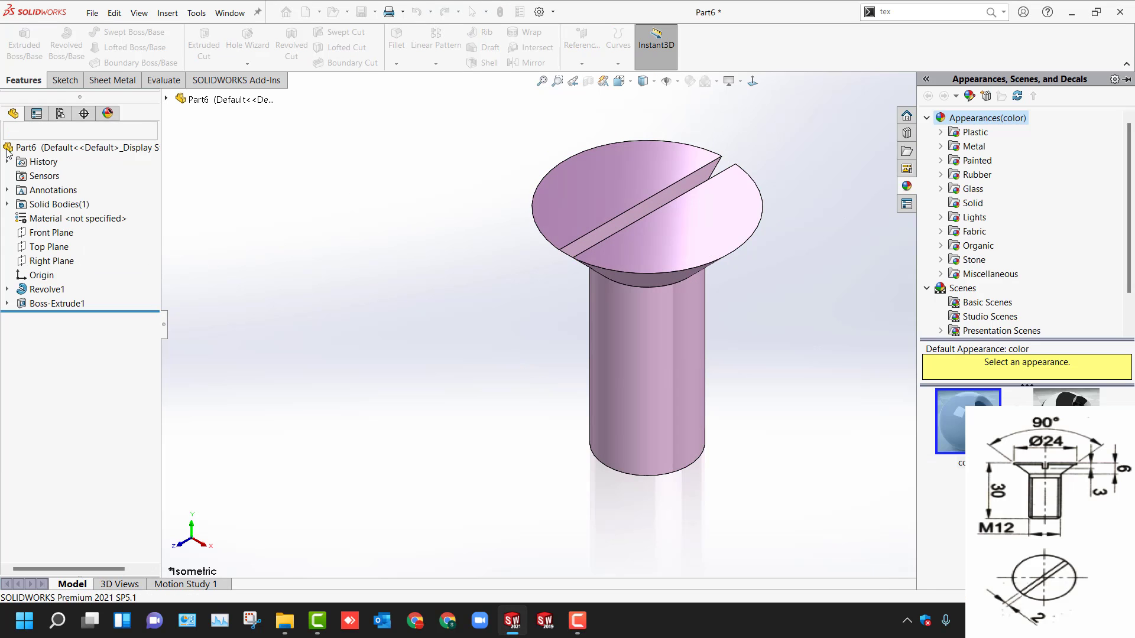
Step: Save the part as Screw in the Screw Jack folder
key("ctrl+s")
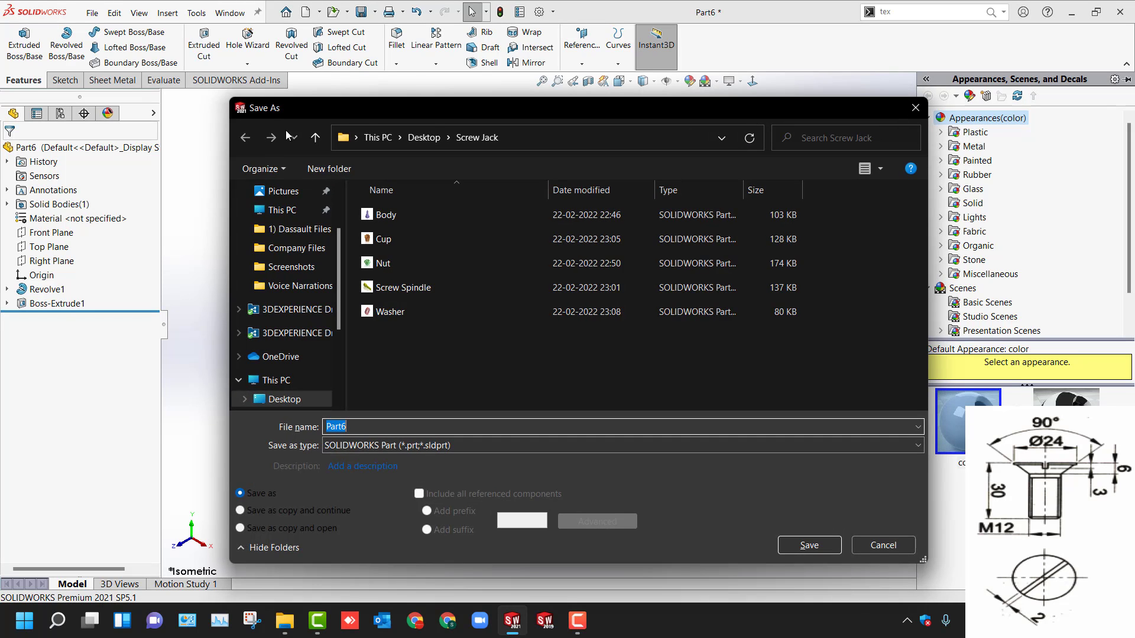
type("Screw")
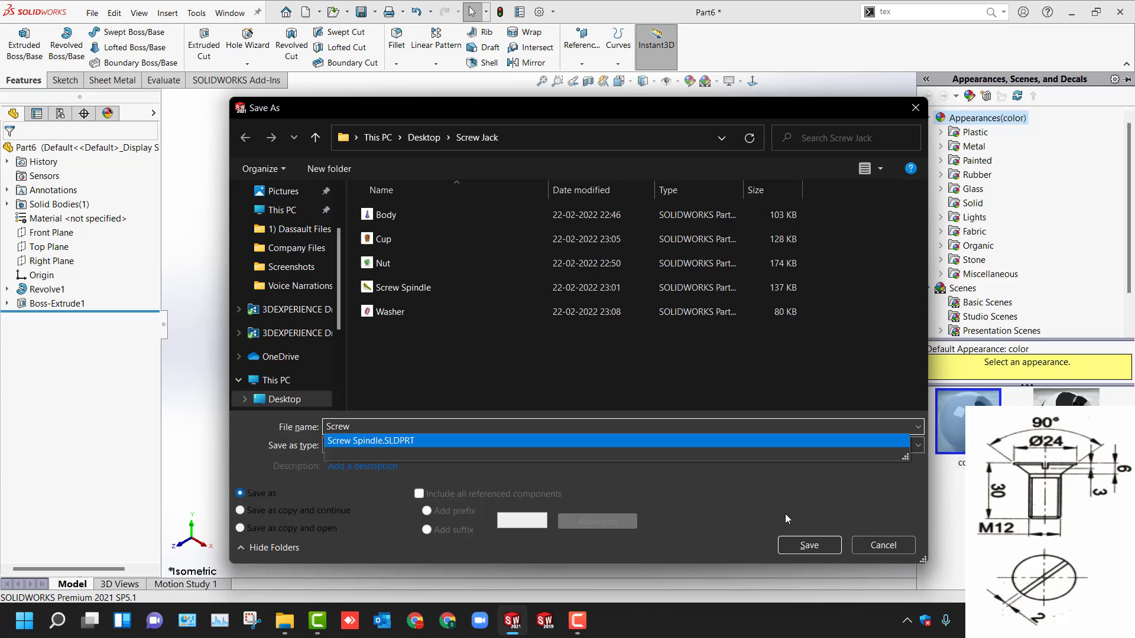
left_click(809, 545)
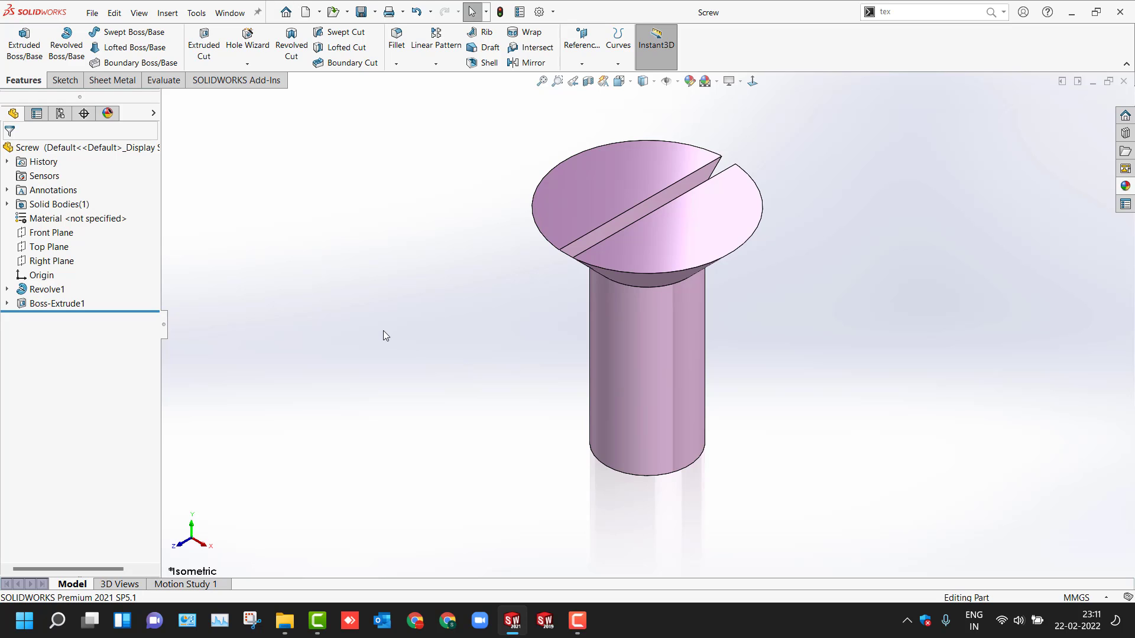
Step: Create a new part and start a sketch on its Front Plane
key("ctrl+n")
key("Return")
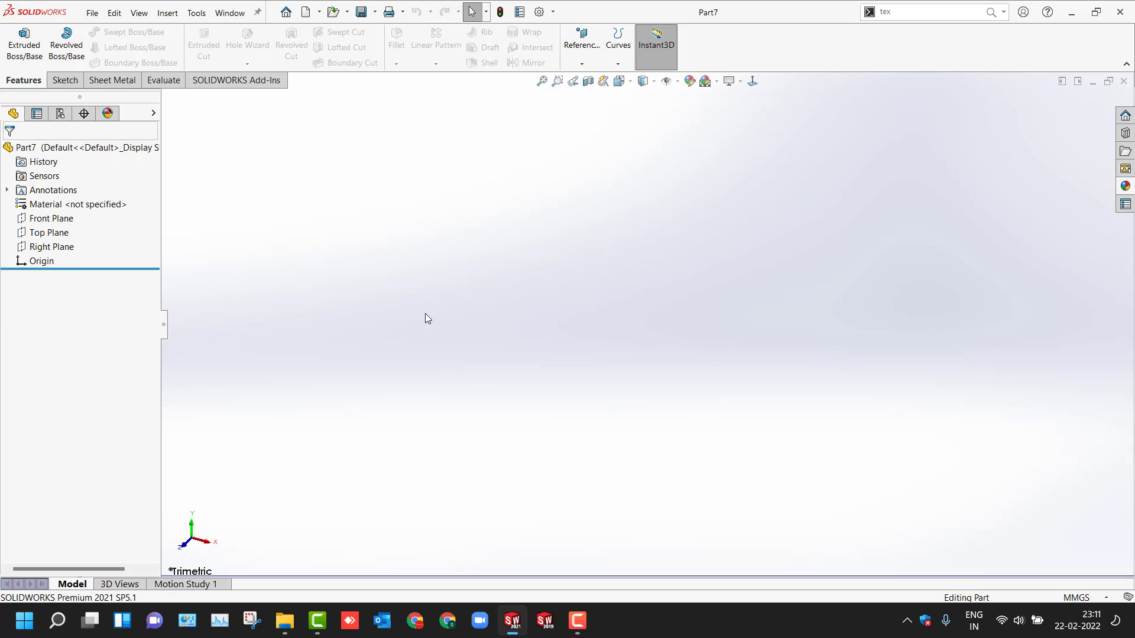
left_click(47, 219)
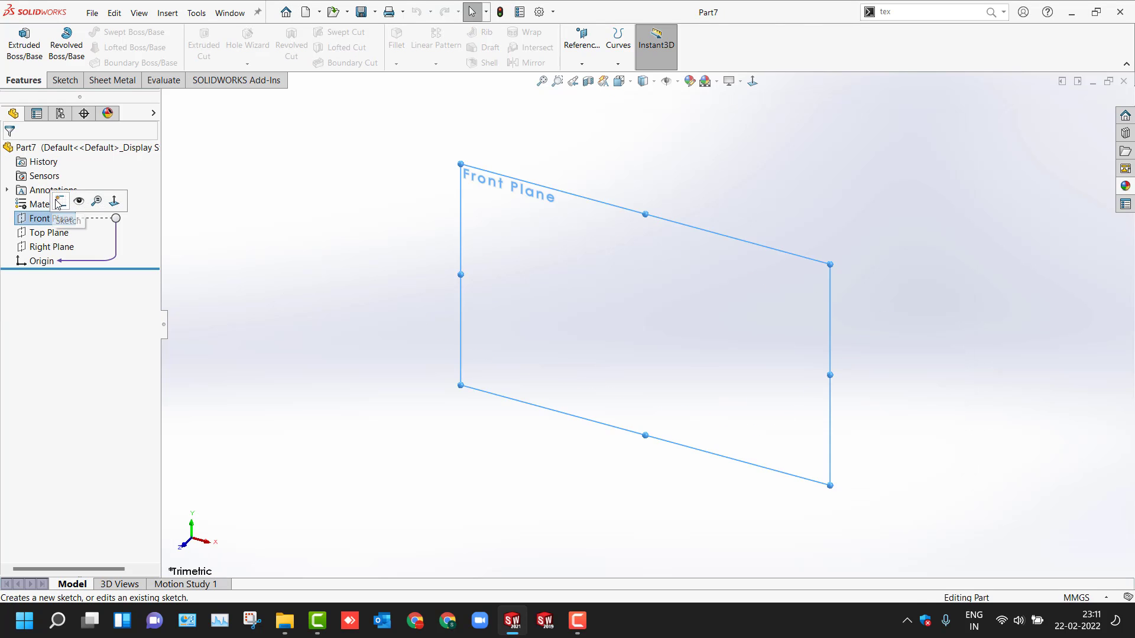
left_click(59, 203)
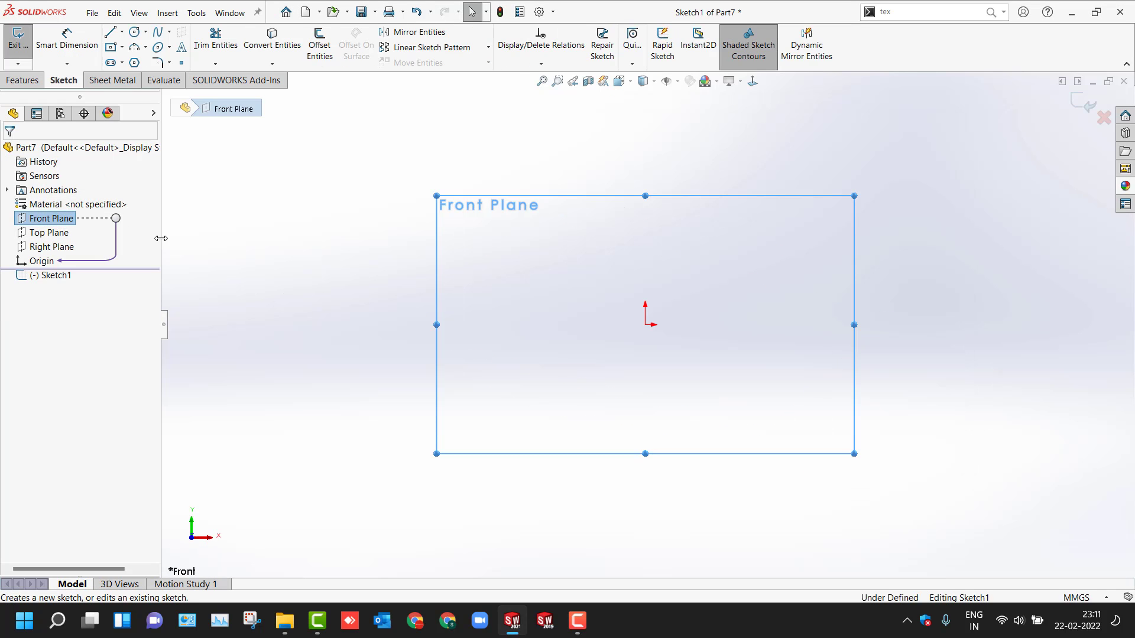
Step: Sketch the handle's closed half-profile from the origin, about 158 mm long, with a narrow end, an angled shoulder and a longer thick section
key("l")
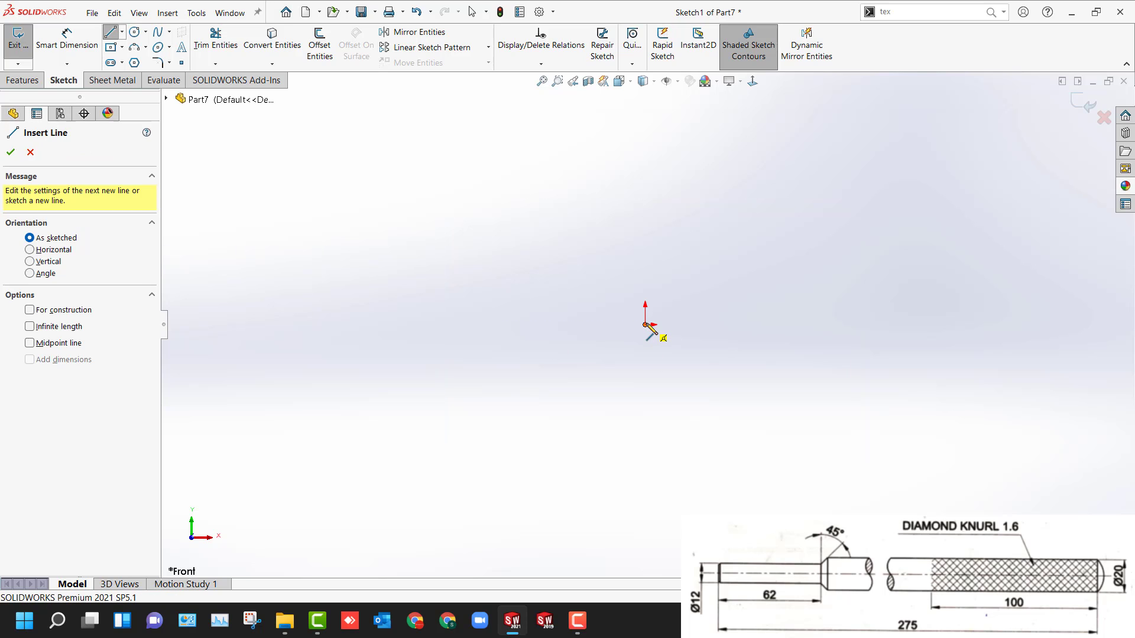
left_click(645, 325)
left_click(646, 287)
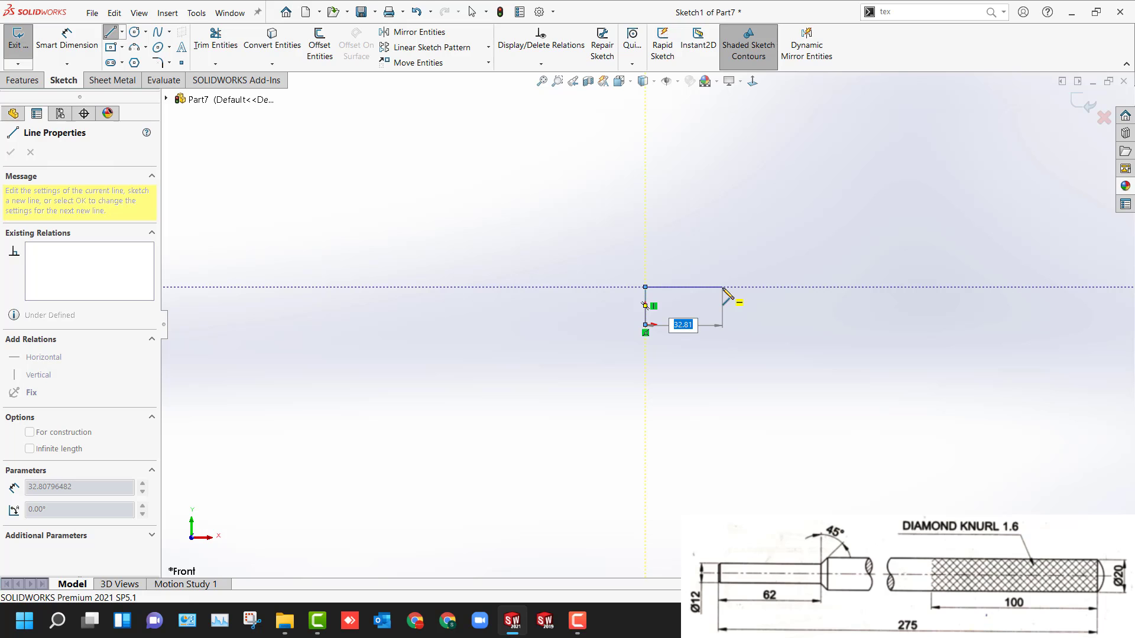
left_click(722, 287)
left_click(742, 272)
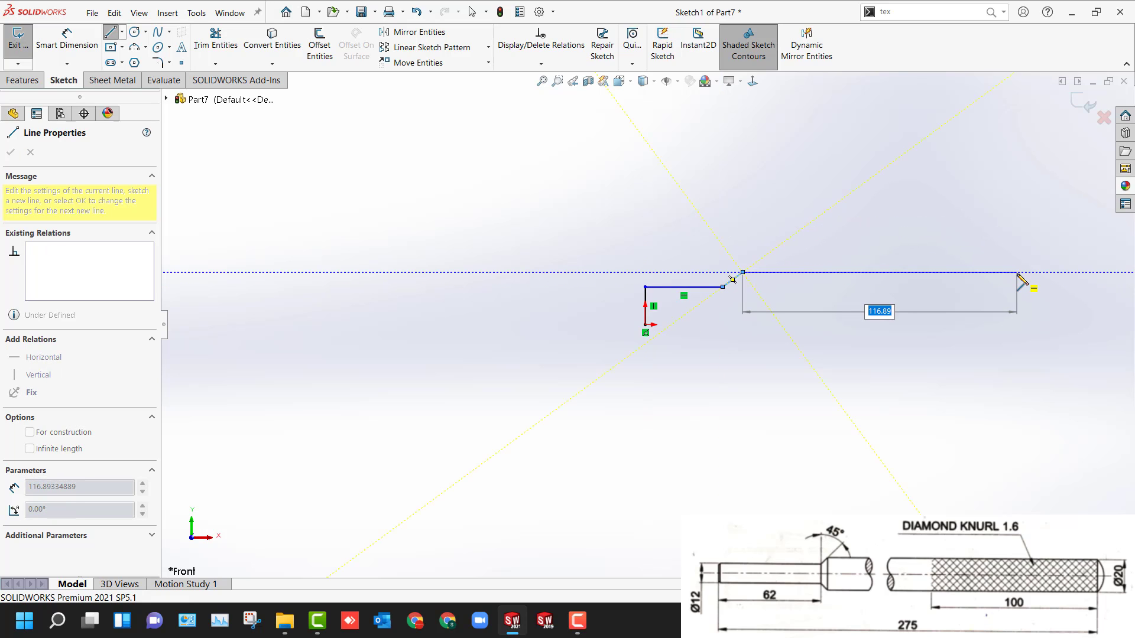
left_click(1017, 272)
left_click(1016, 325)
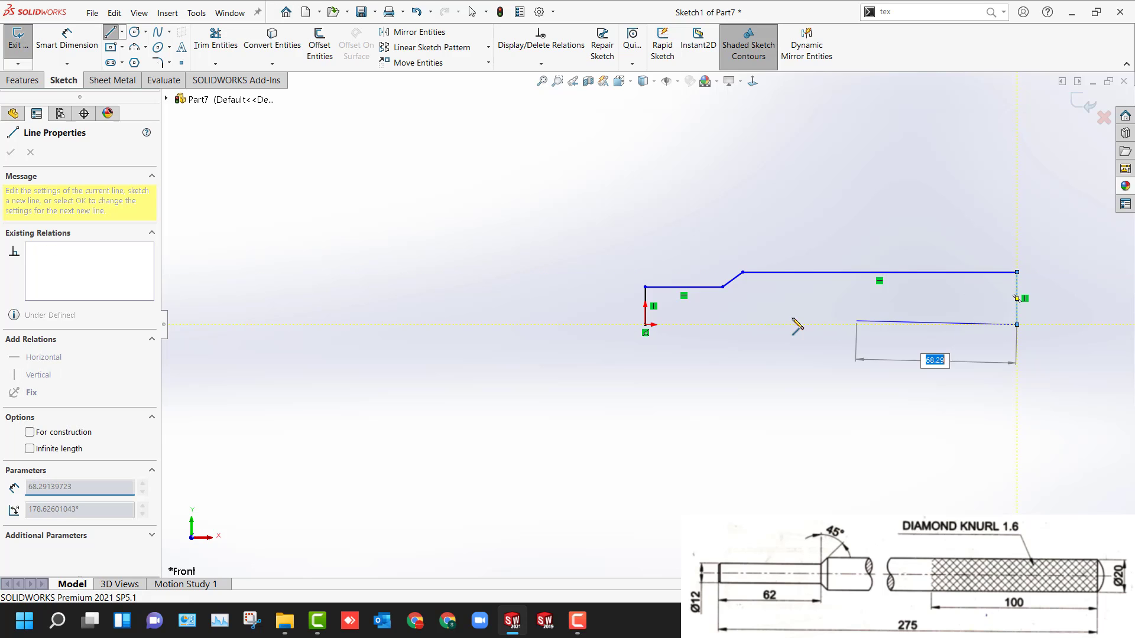
left_click(646, 324)
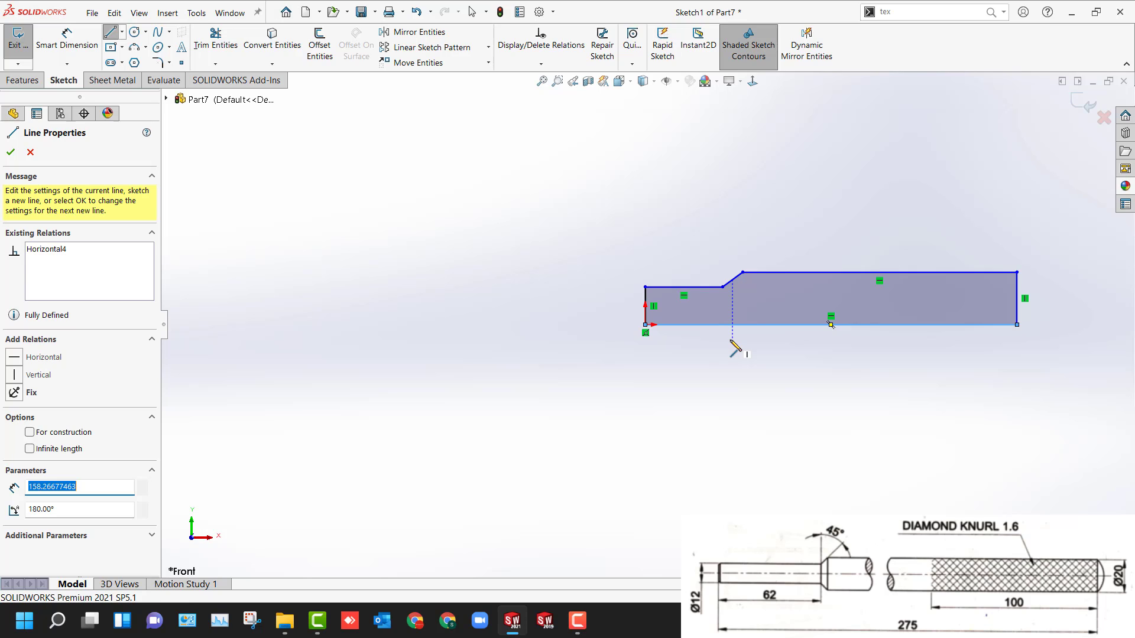
Step: Convert the profile's long base line through the origin to construction geometry as the centreline
right_click_drag(685, 348, 676, 320)
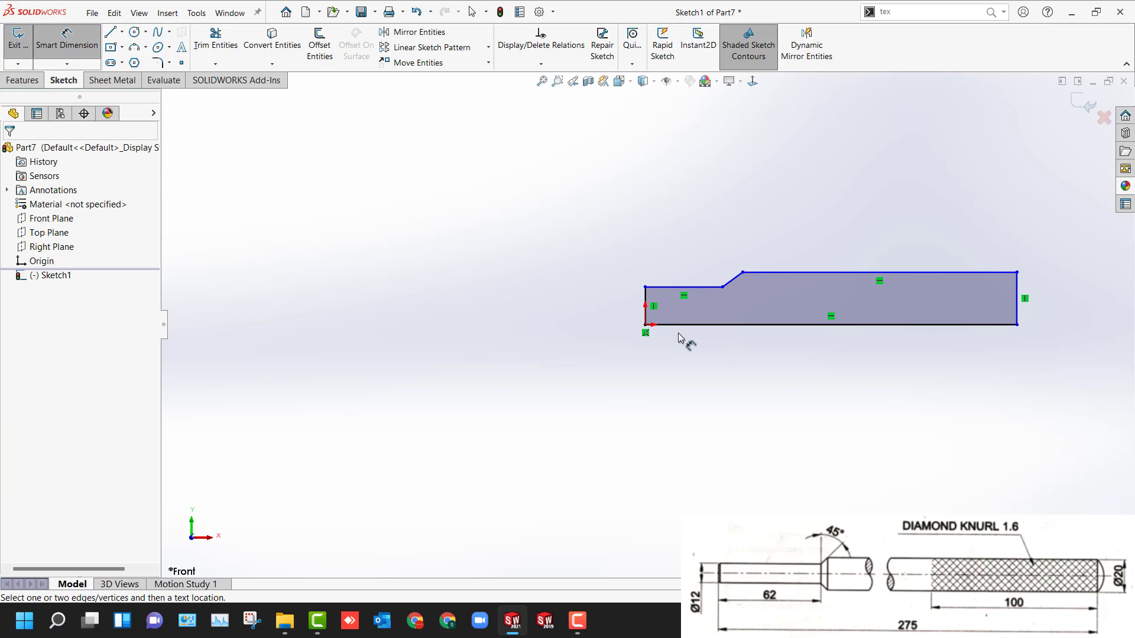
key("Escape")
left_click(679, 325)
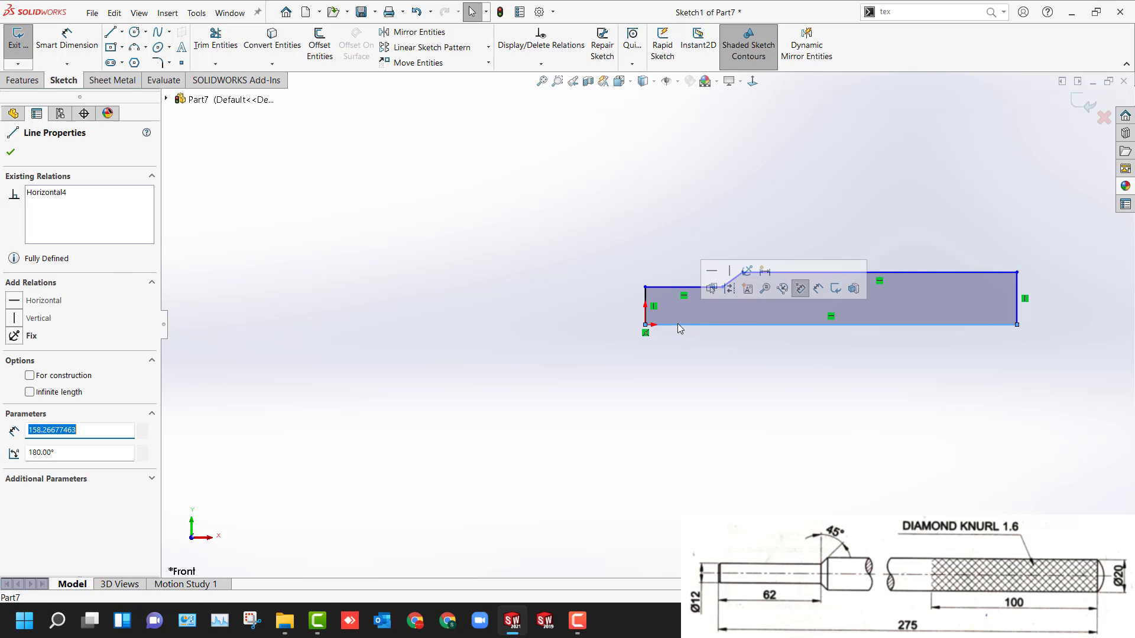
left_click(800, 287)
Step: Dimension the narrow end's diameter across the centreline as 12 mm
right_click_drag(591, 306, 590, 278)
left_click(686, 288)
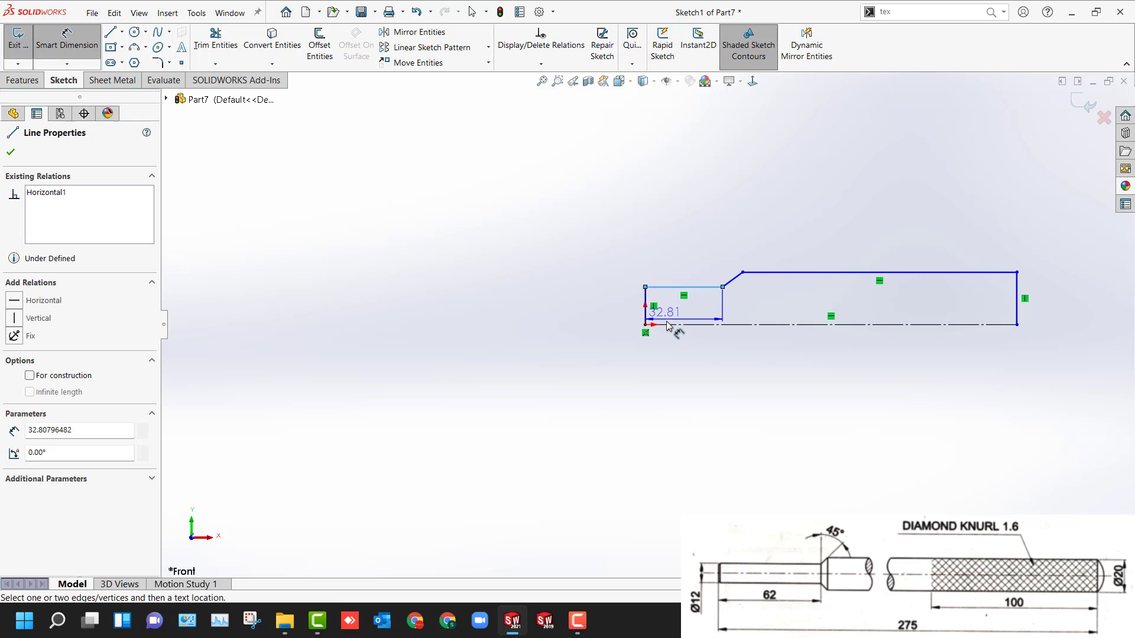
left_click(665, 324)
left_click(562, 353)
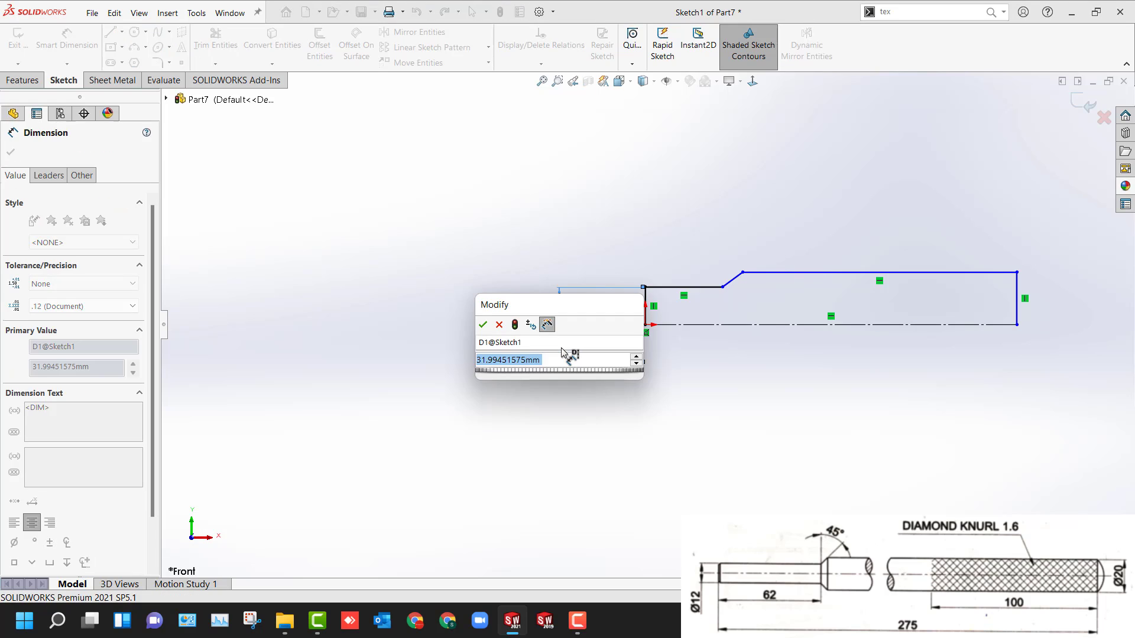
type("12")
key("Return")
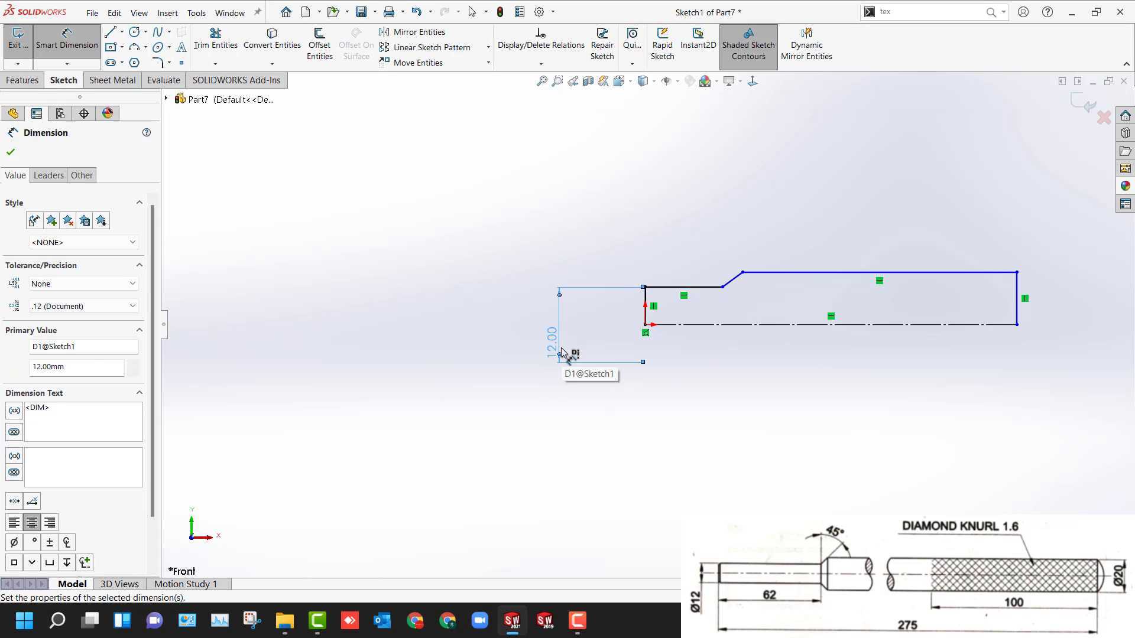
Step: Dimension the length of the handle's narrow section between its end points as 62 mm
left_click(697, 287)
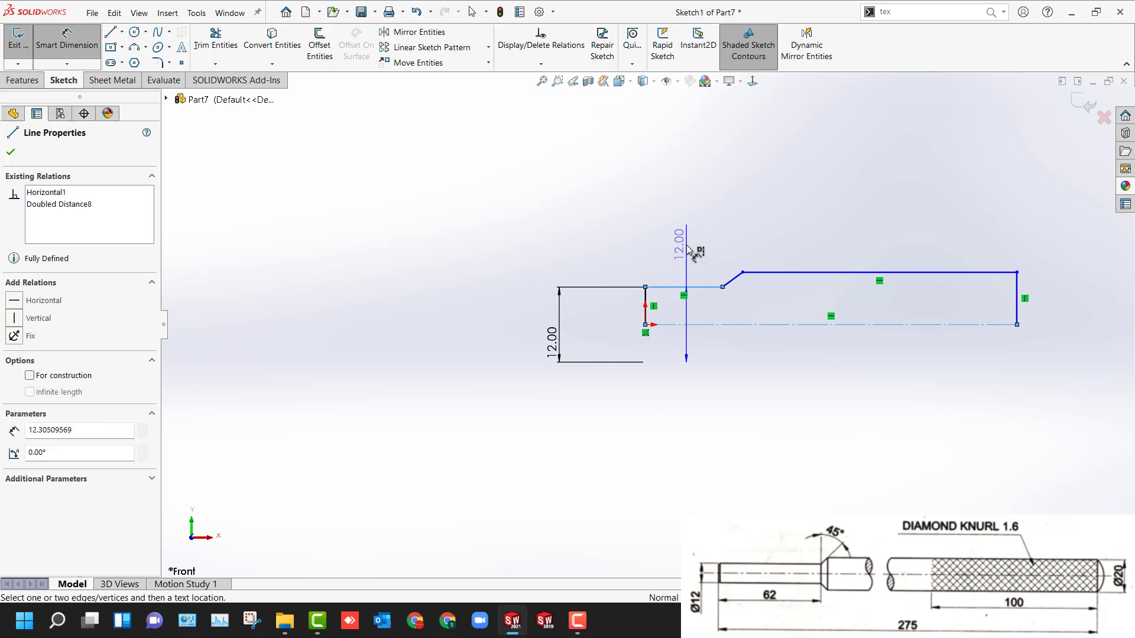
left_click(645, 287)
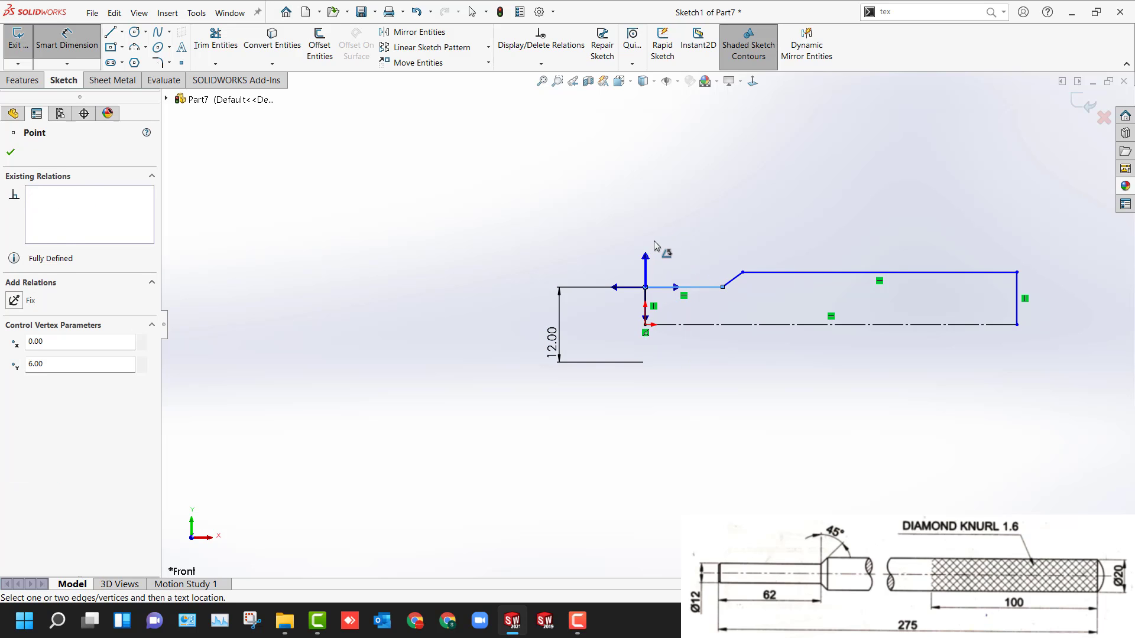
left_click(722, 288)
left_click(676, 258)
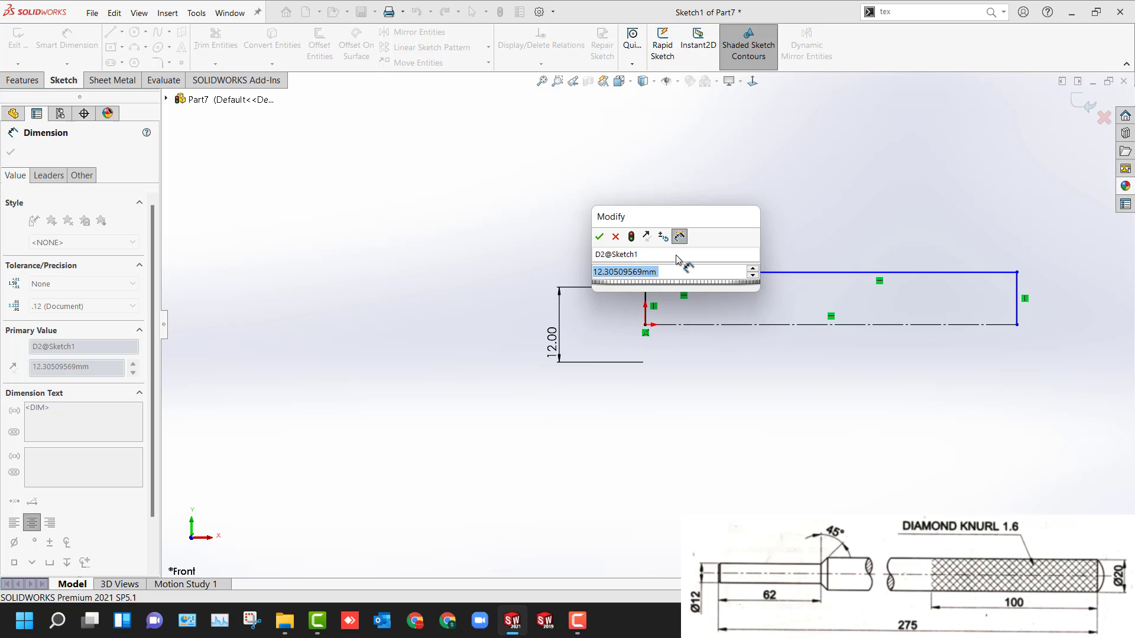
type("62")
key("Return")
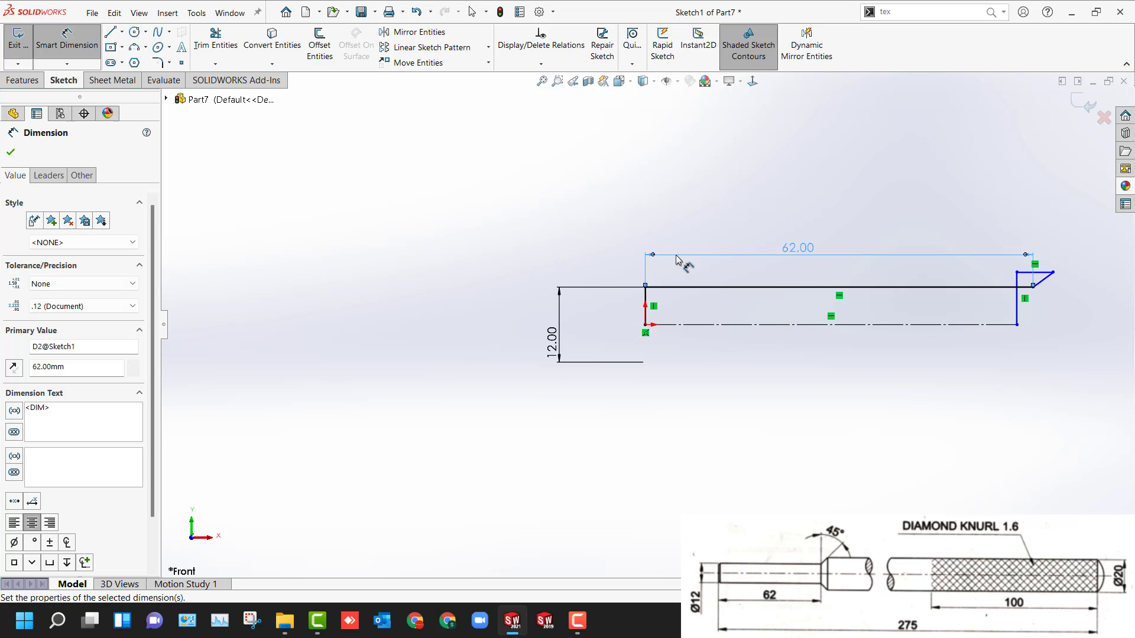
Step: Dimension the handle's overall length between its two vertical end lines as 275 mm
left_click(1017, 313)
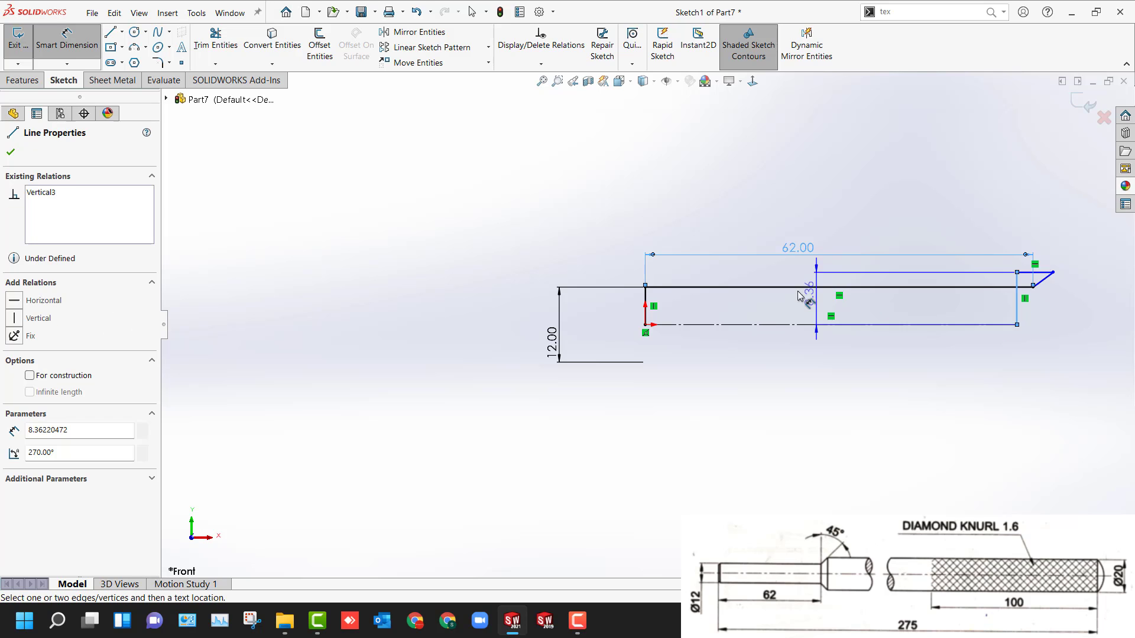
left_click(645, 305)
left_click(726, 422)
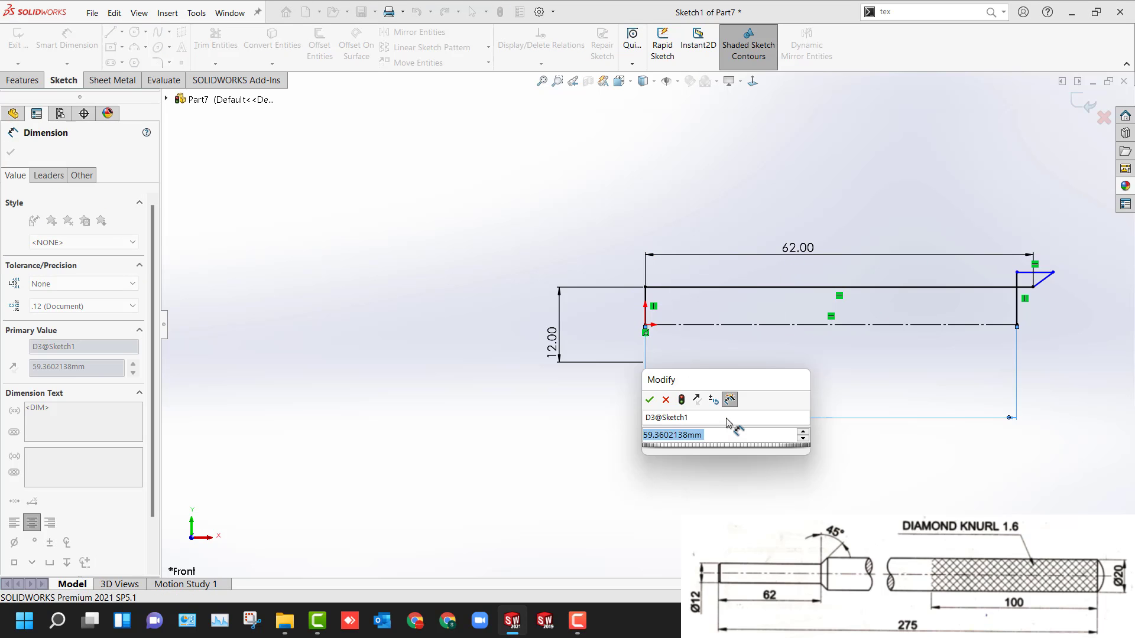
type("275")
key("Return")
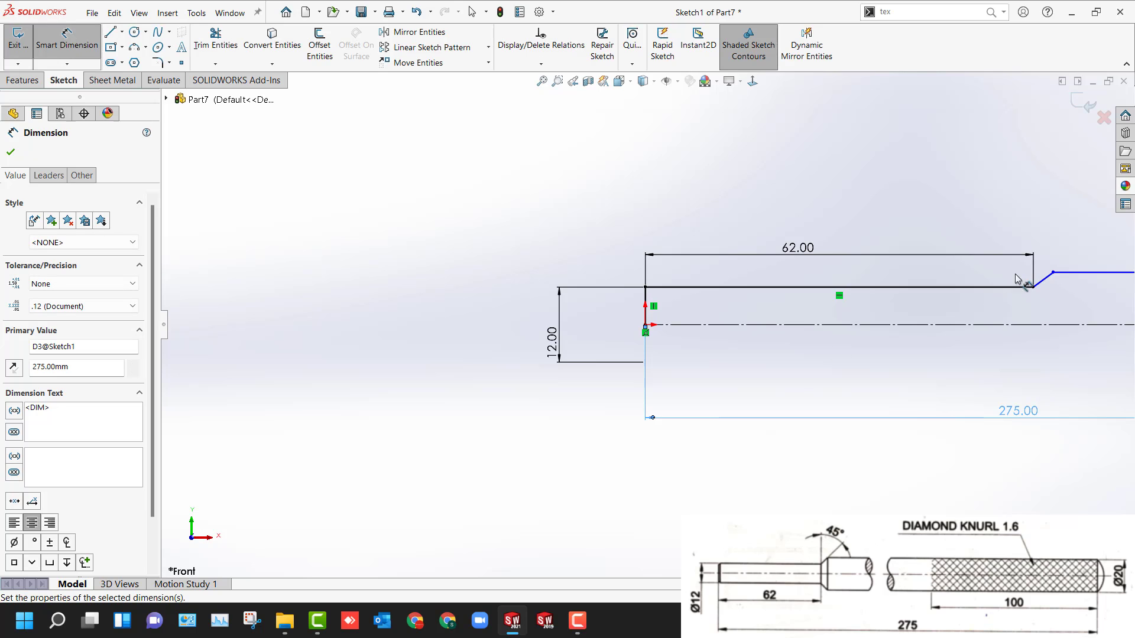
Step: Dimension the angle between the sloped shoulder line and the narrow section's upper line as 135°
left_click(1048, 278)
left_click(1020, 288)
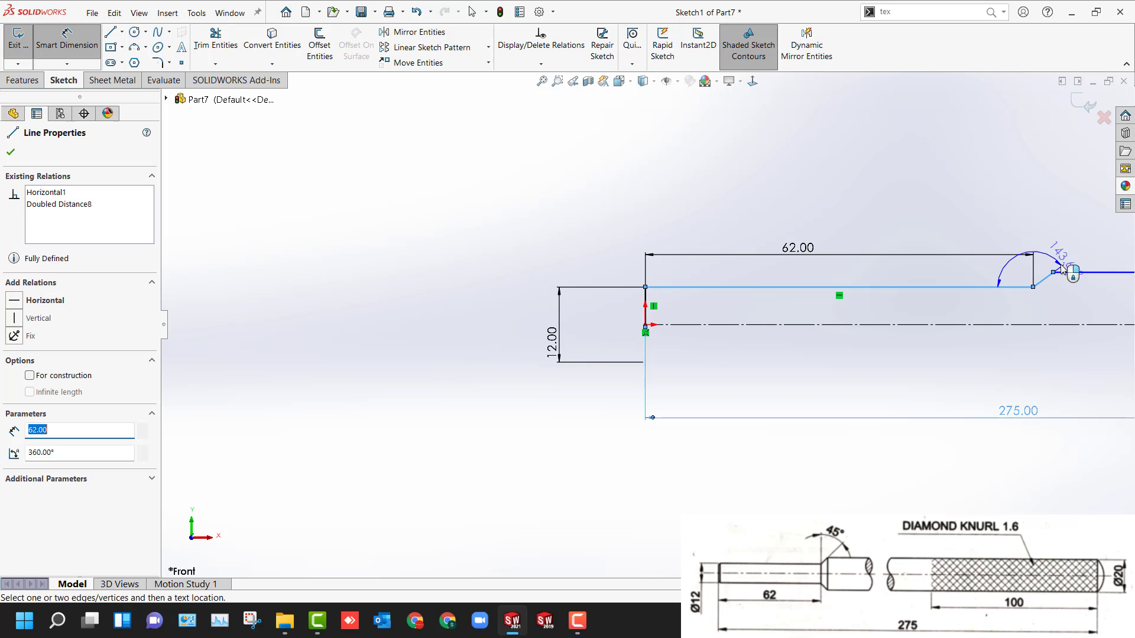
left_click(1062, 260)
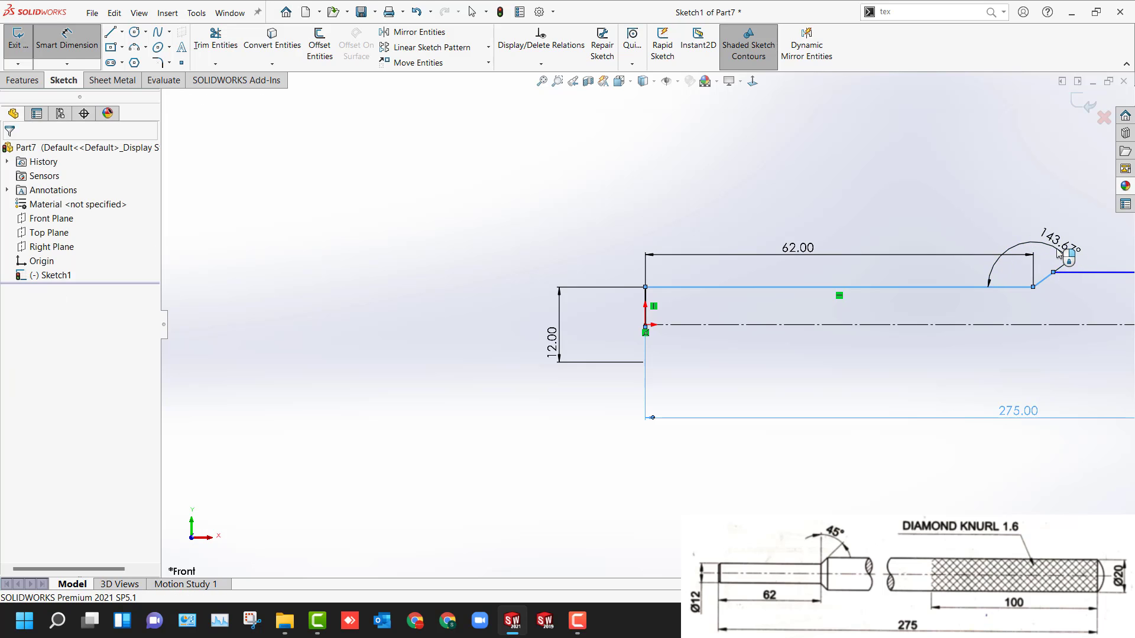
type("180-45")
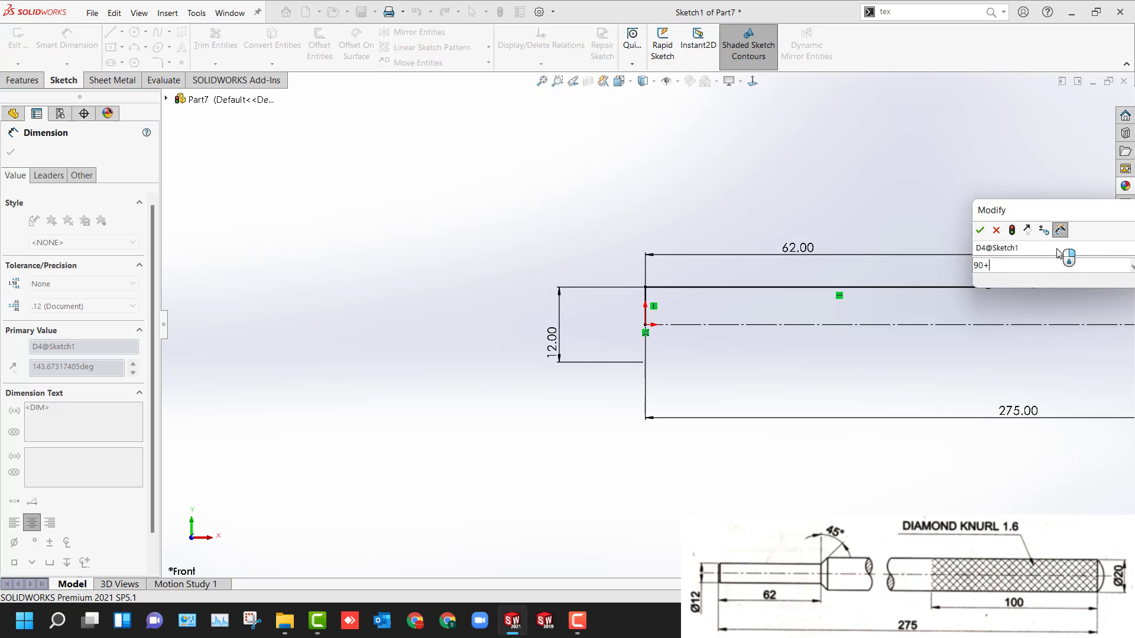
key("Return")
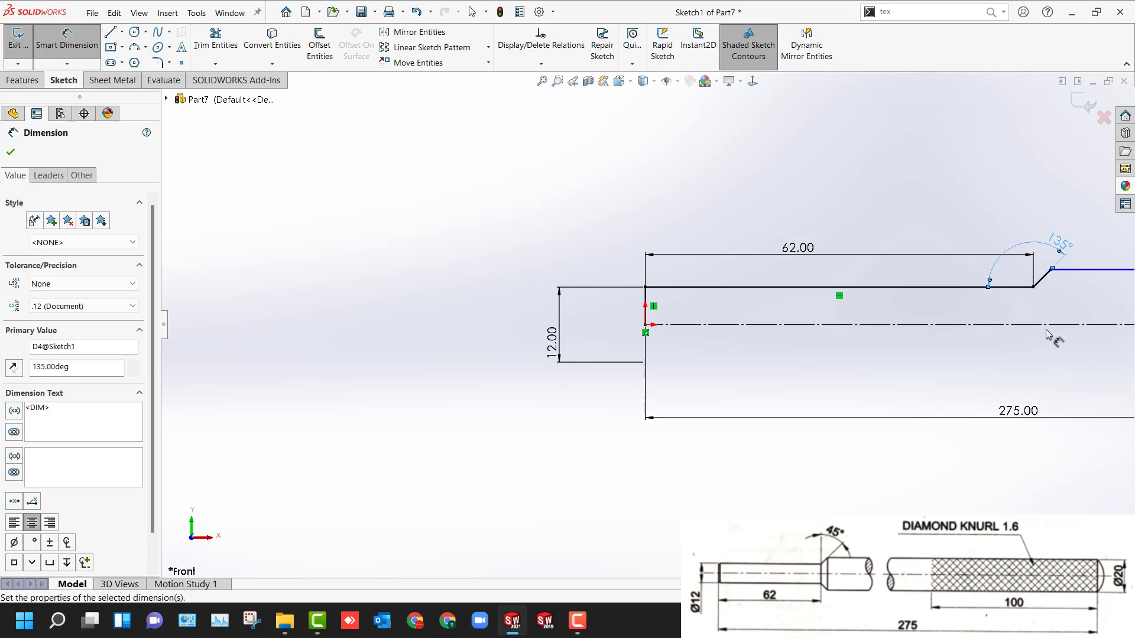
Step: Dimension the thick section's diameter across the centreline as 20 mm
left_click(1063, 270)
left_click(1055, 324)
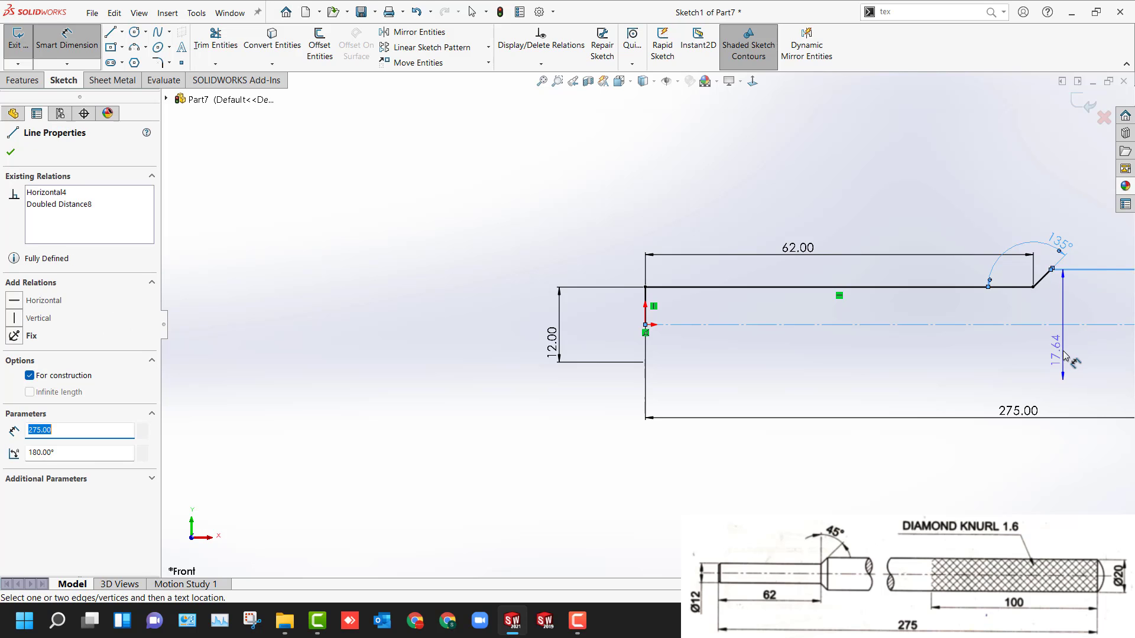
left_click(1050, 352)
type("20")
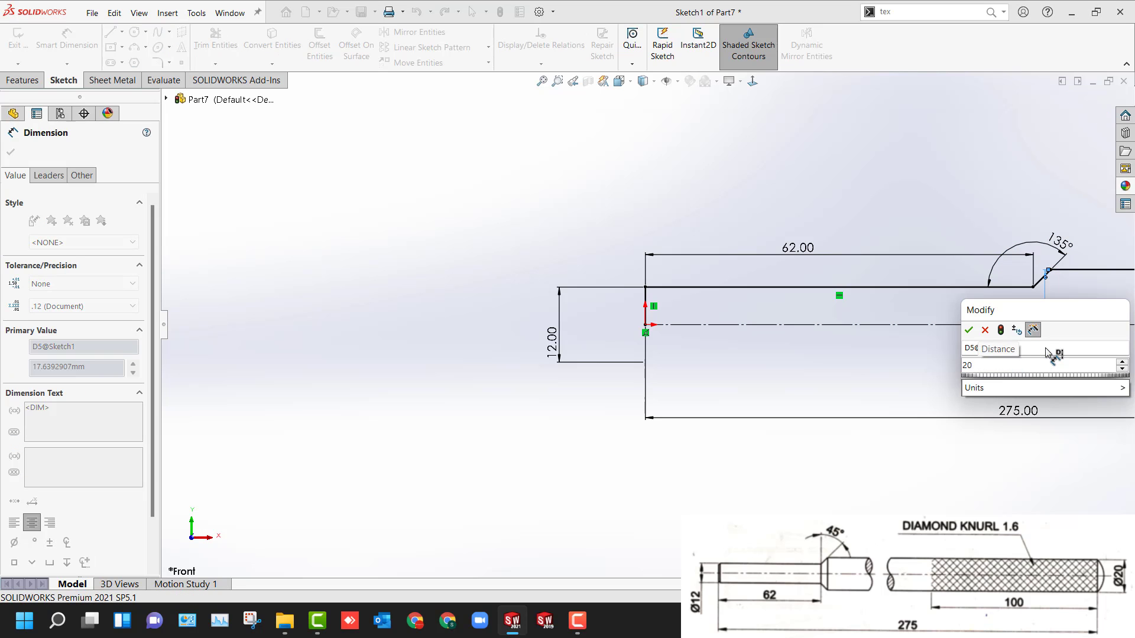
key("Return")
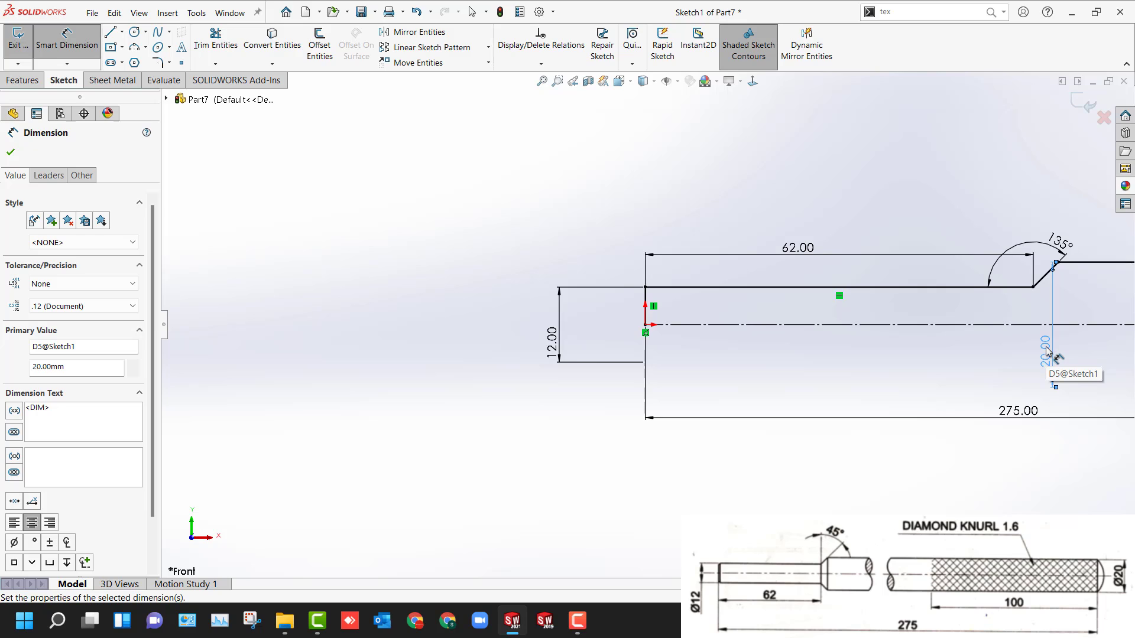
Step: Draw a three-point arc of about 16 mm radius from the thick end's upper corner to the centreline, converting the straight end line to construction
scroll(1046, 353, "up", 4)
scroll(1004, 338, "down", 3)
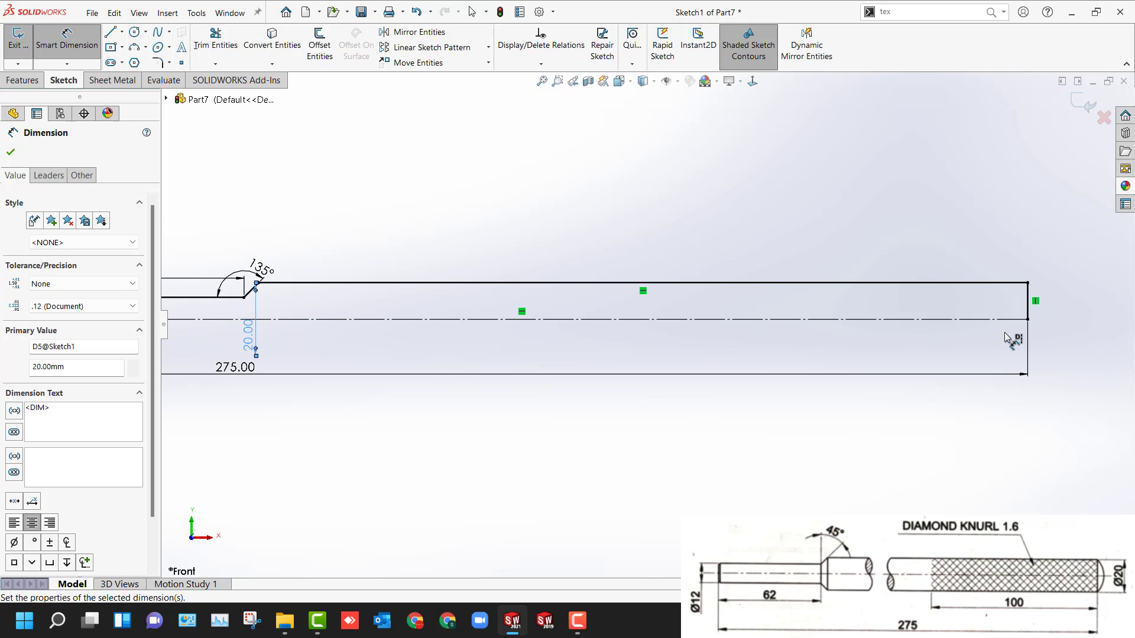
scroll(1004, 338, "up", 3)
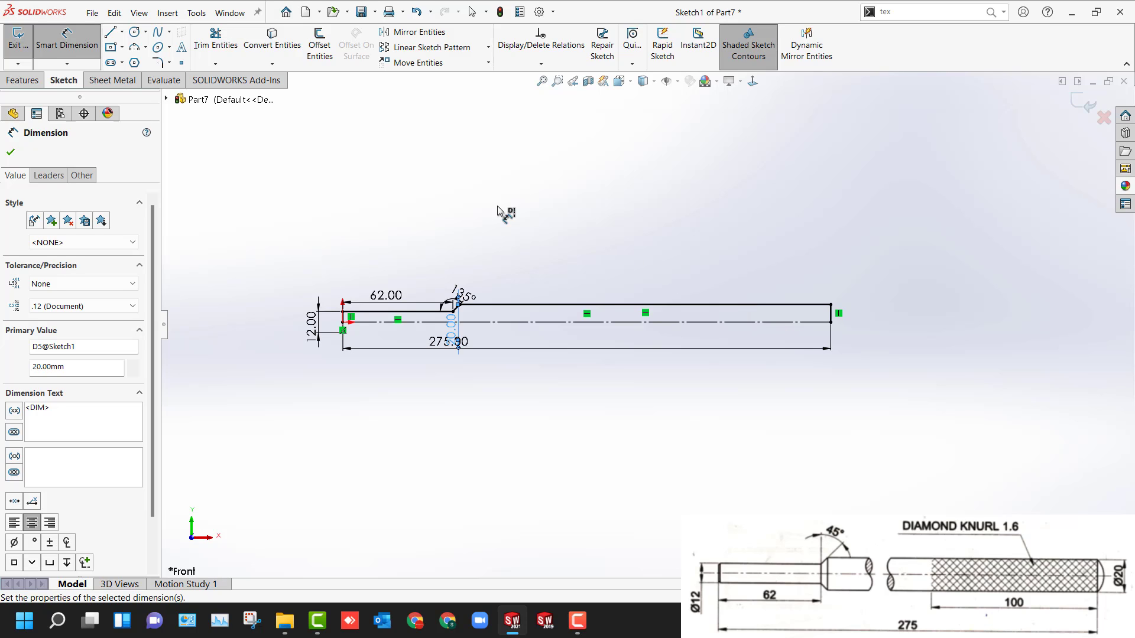
left_click(146, 52)
left_click(168, 93)
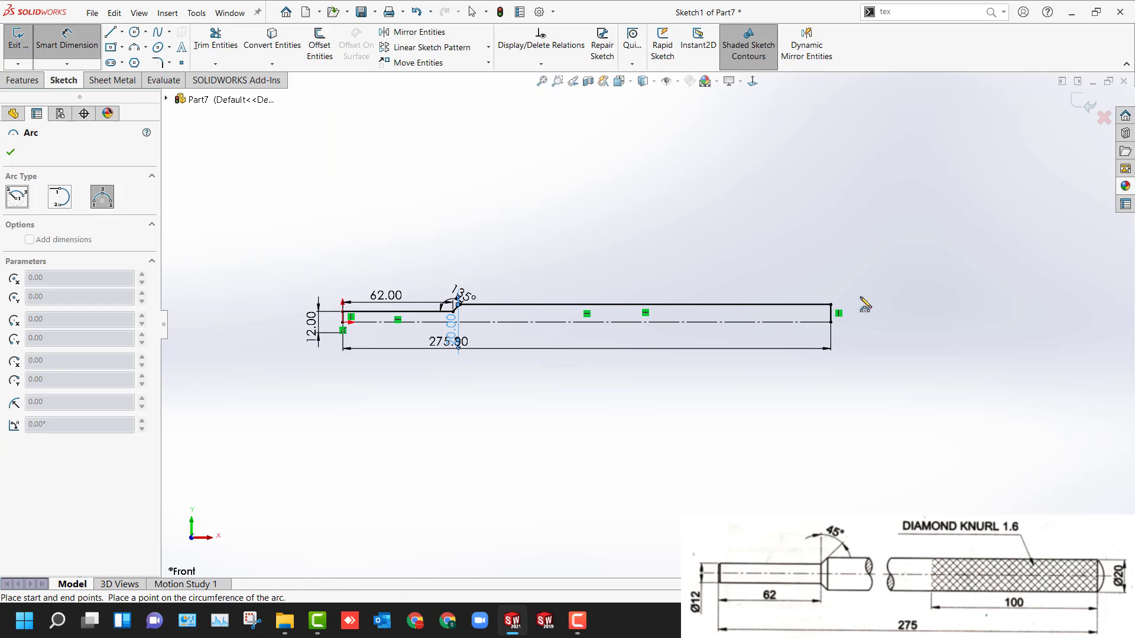
scroll(861, 298, "down", 5)
scroll(702, 294, "down", 1)
left_click(774, 331)
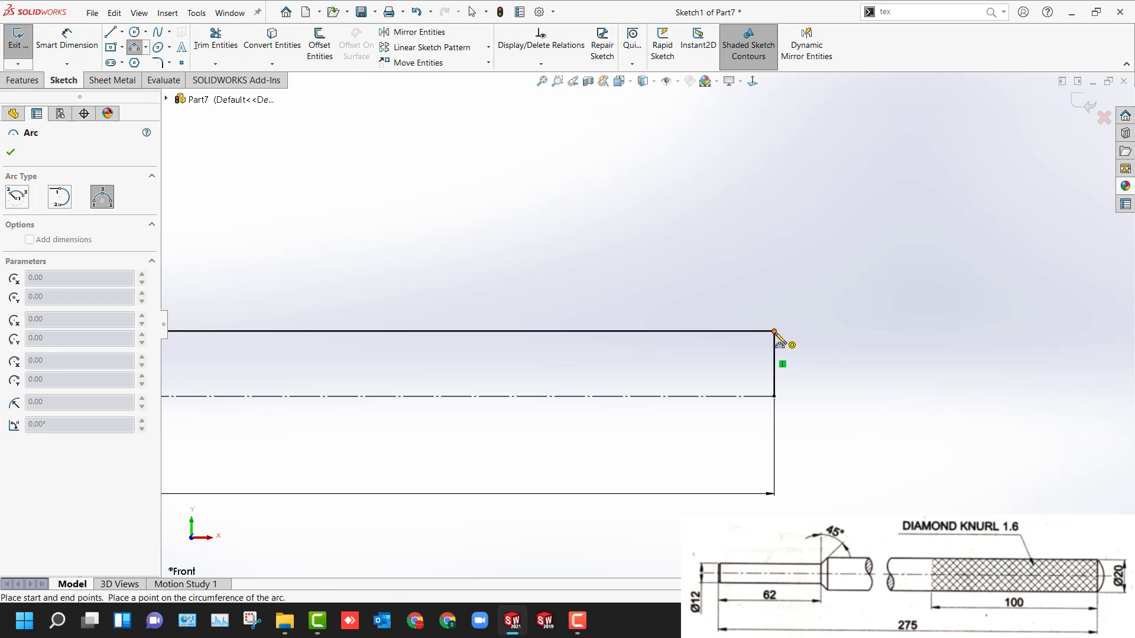
left_click(839, 396)
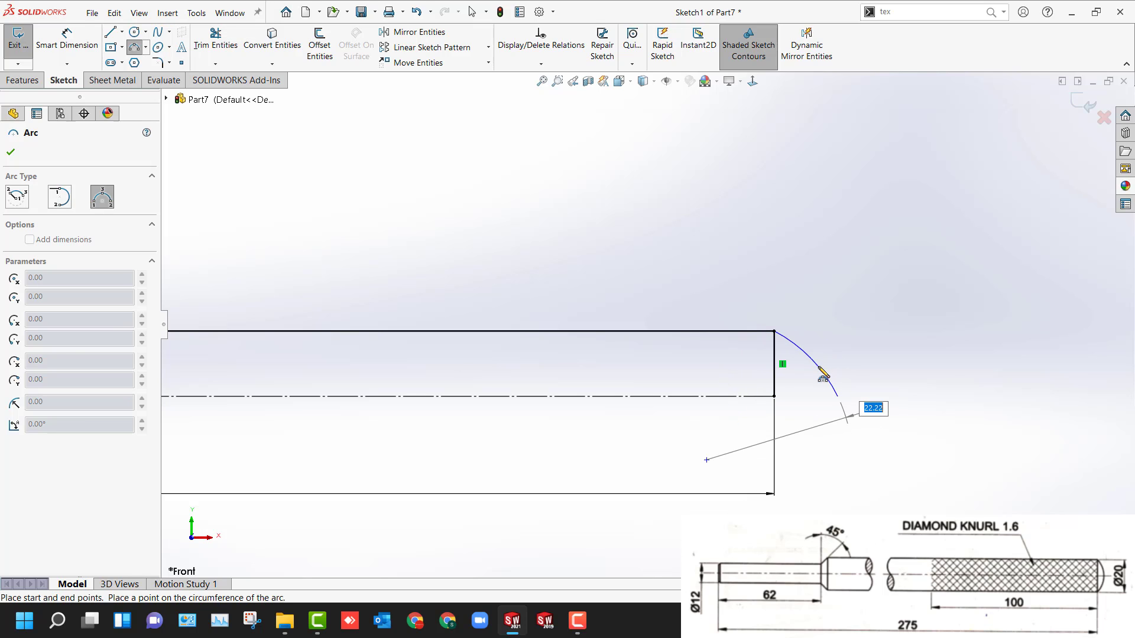
left_click(820, 372)
key("Escape")
left_click_drag(837, 396, 798, 401)
left_click(855, 386)
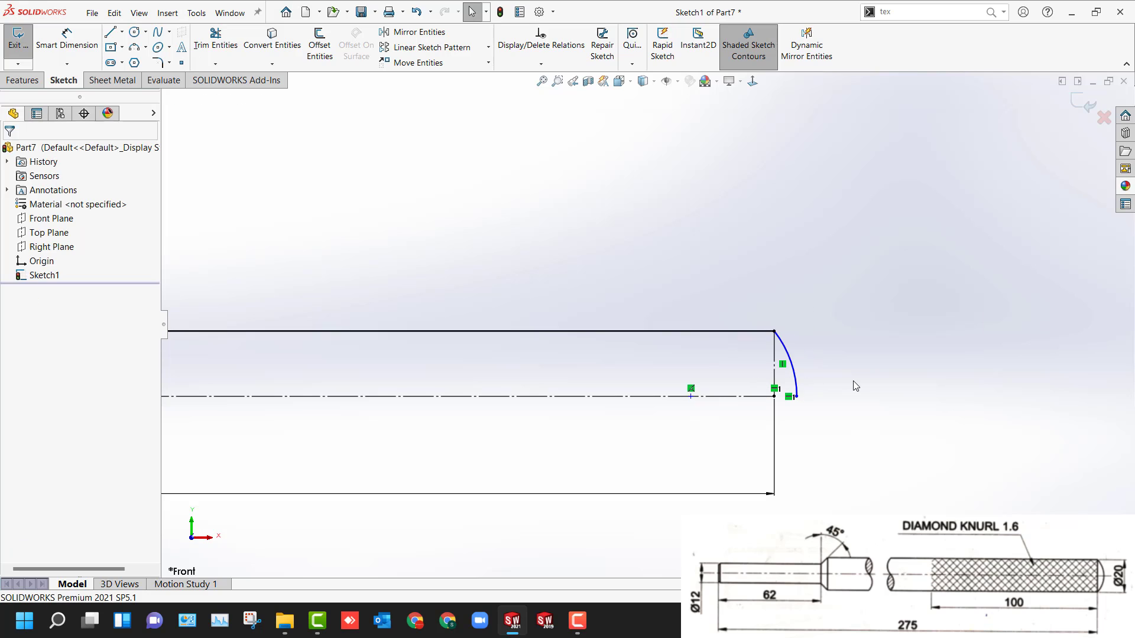
Step: Dimension the end arc's radius as 20 mm
left_click(798, 378)
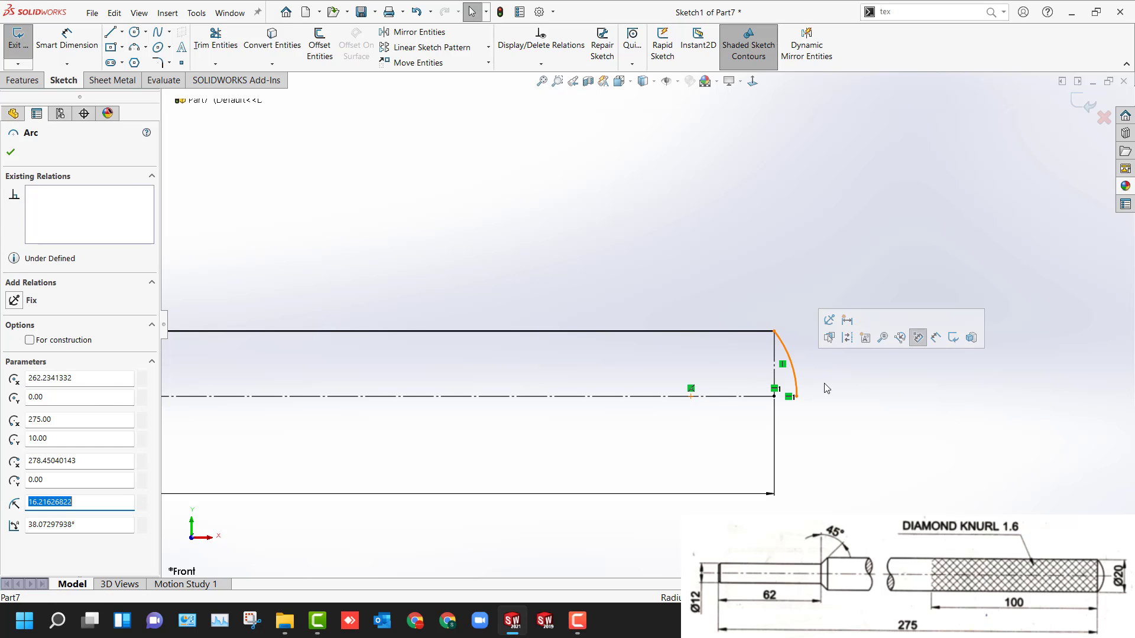
key("d")
left_click(796, 384)
left_click(828, 373)
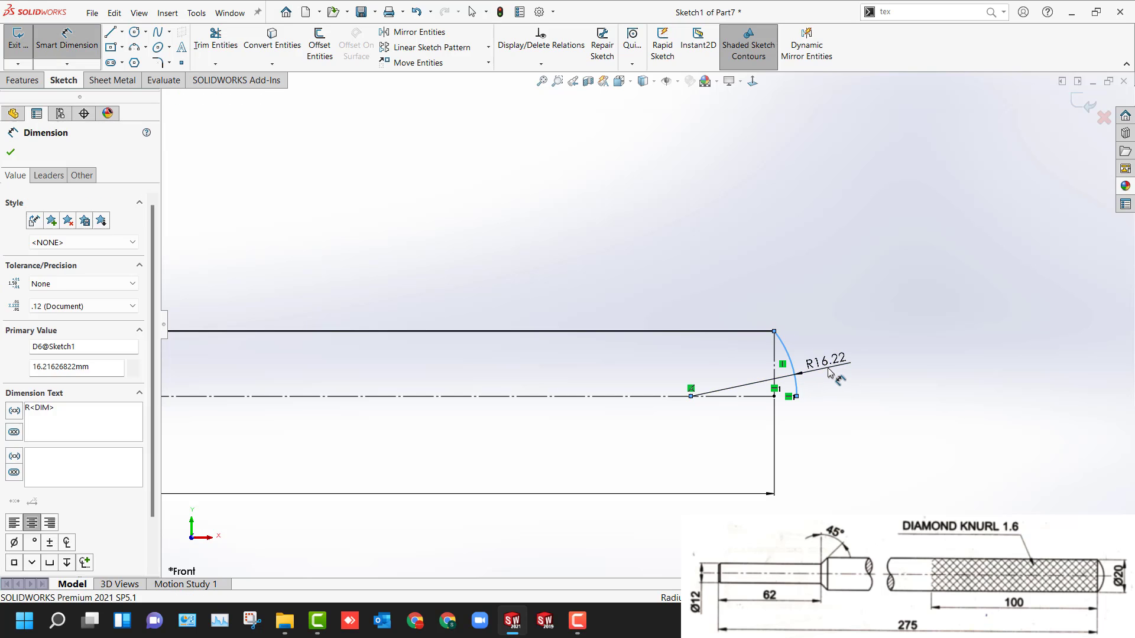
type("20")
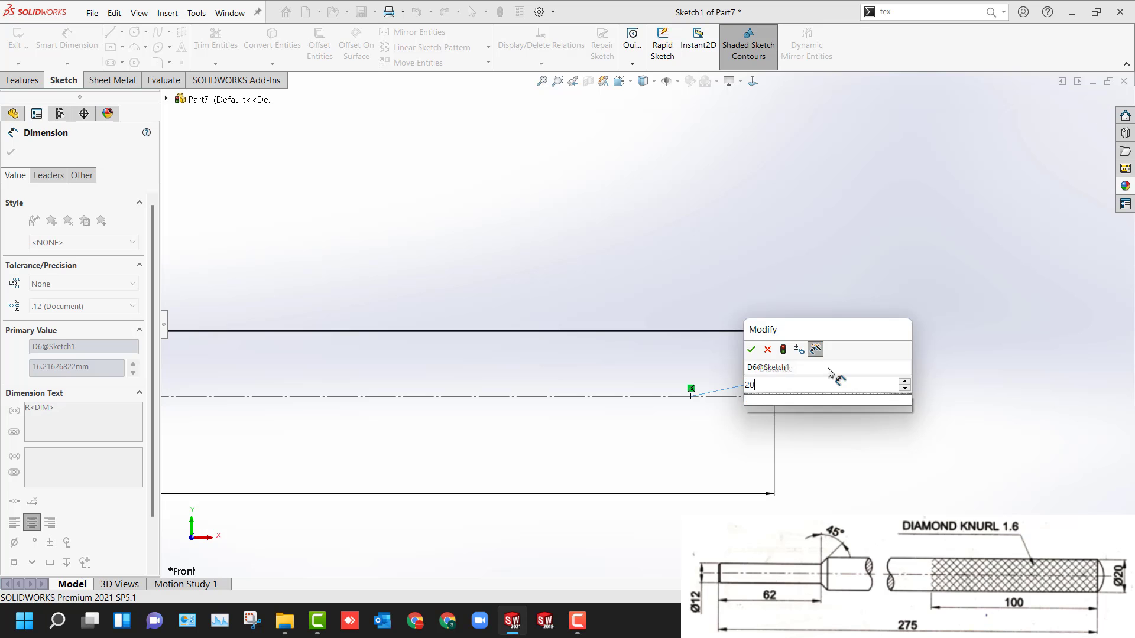
key("Return")
key("Escape")
key("Escape")
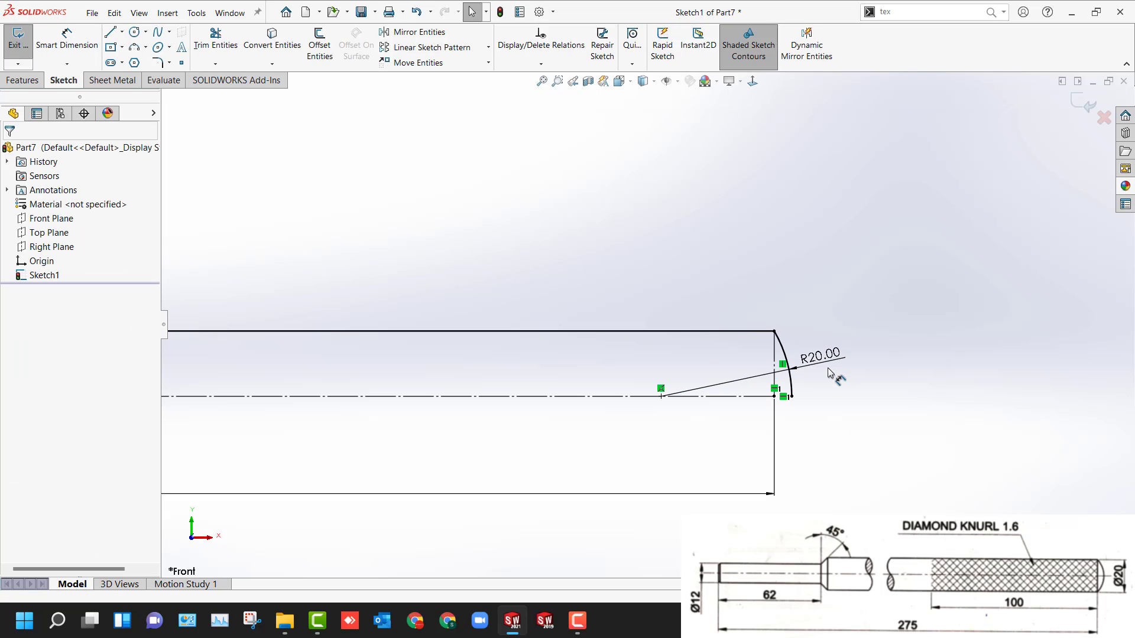
key("f")
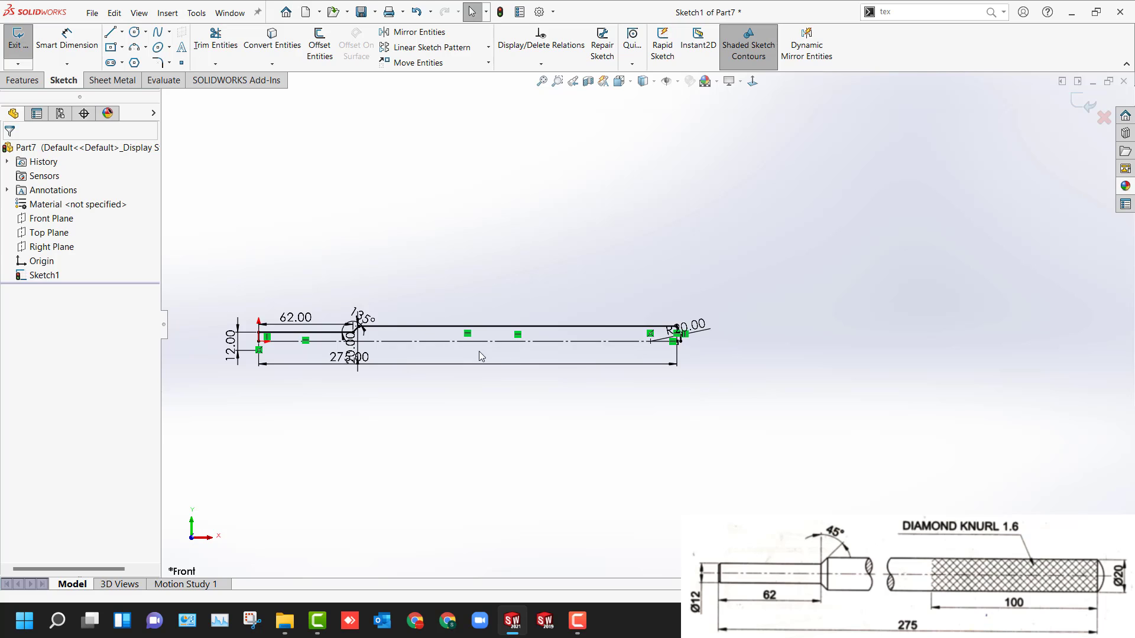
Step: Exit the sketch and revolve the handle profile 360° about its long centreline
key("ctrl+b")
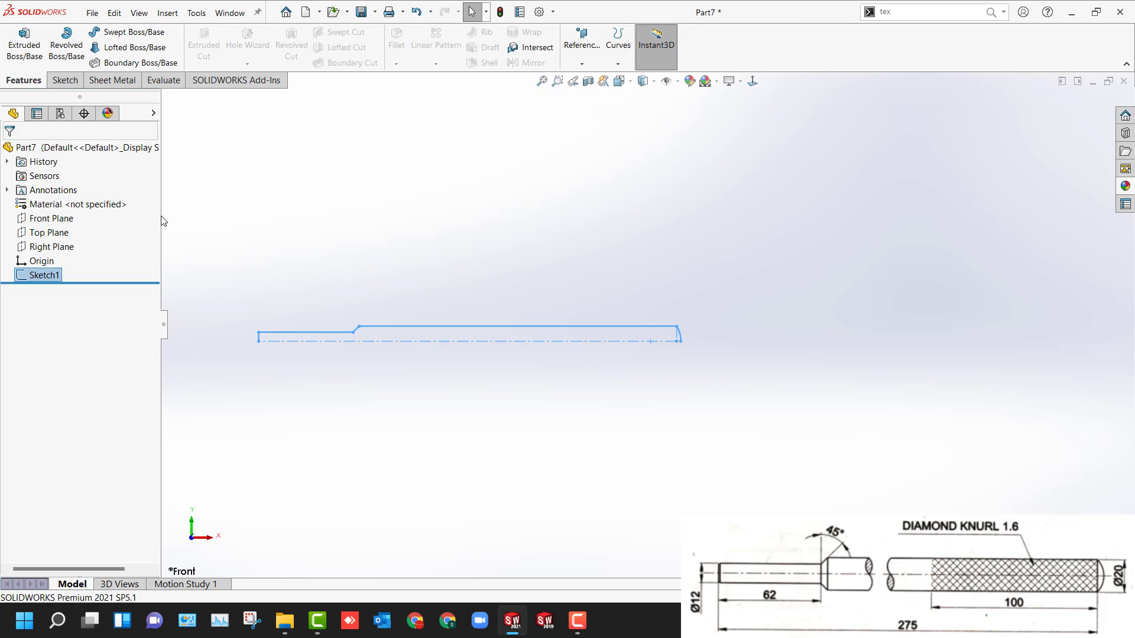
left_click(73, 38)
left_click(598, 317)
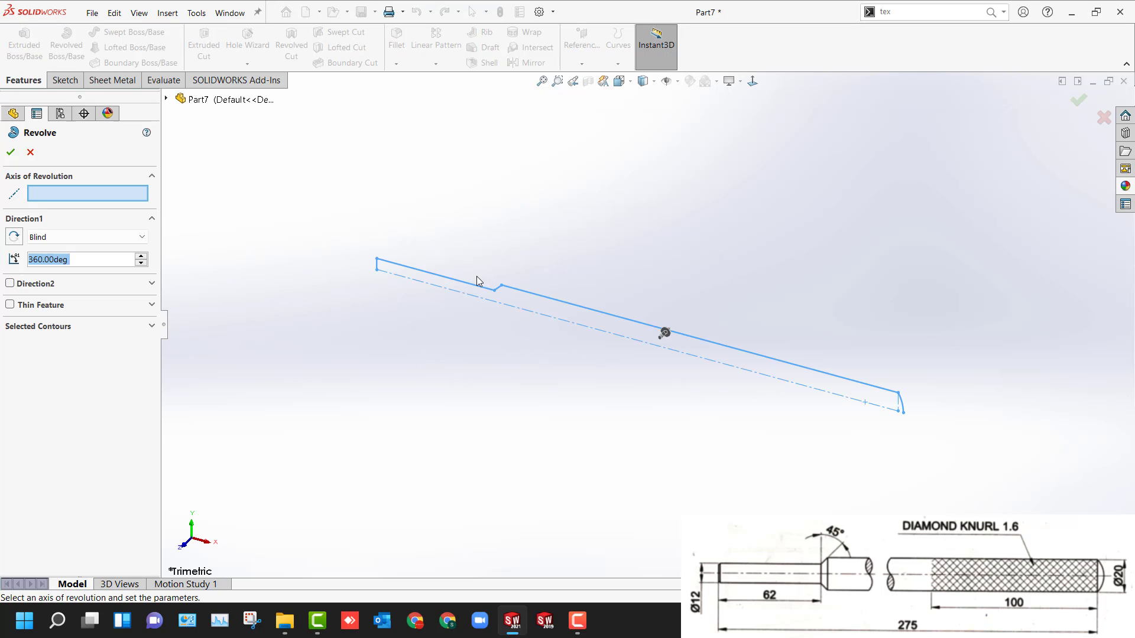
left_click(552, 320)
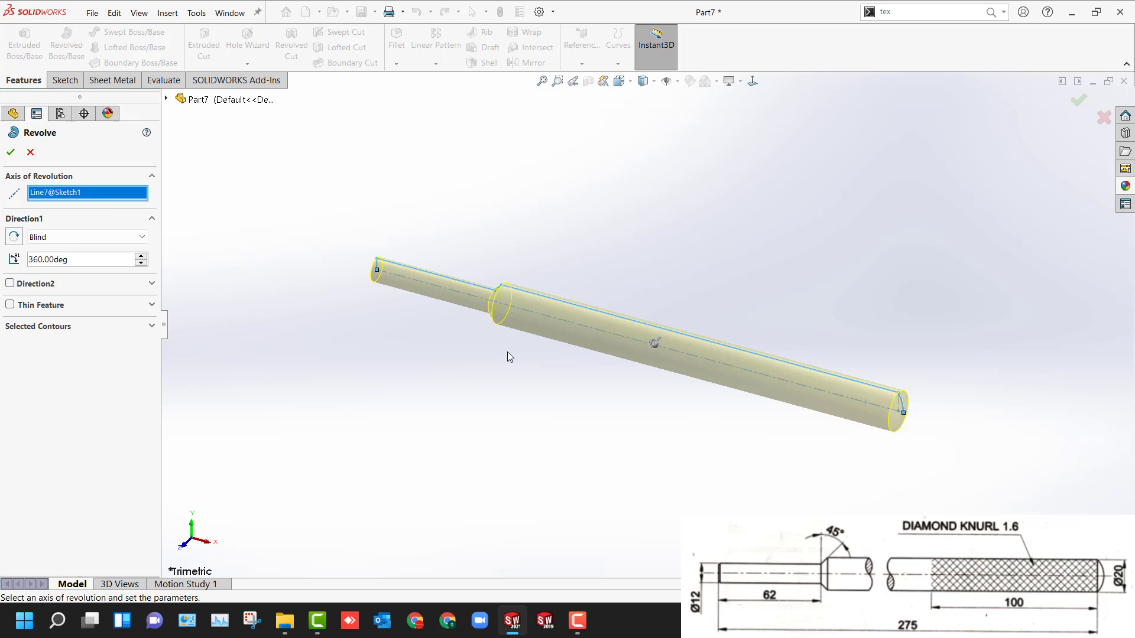
middle_click_drag(507, 353, 523, 371)
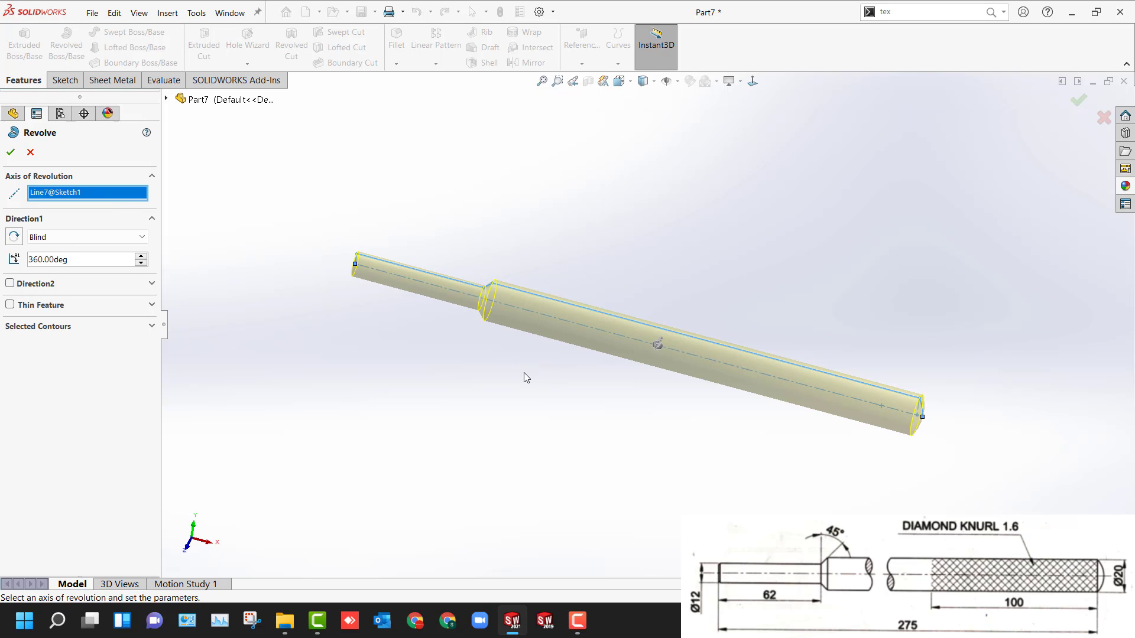
left_click(346, 367)
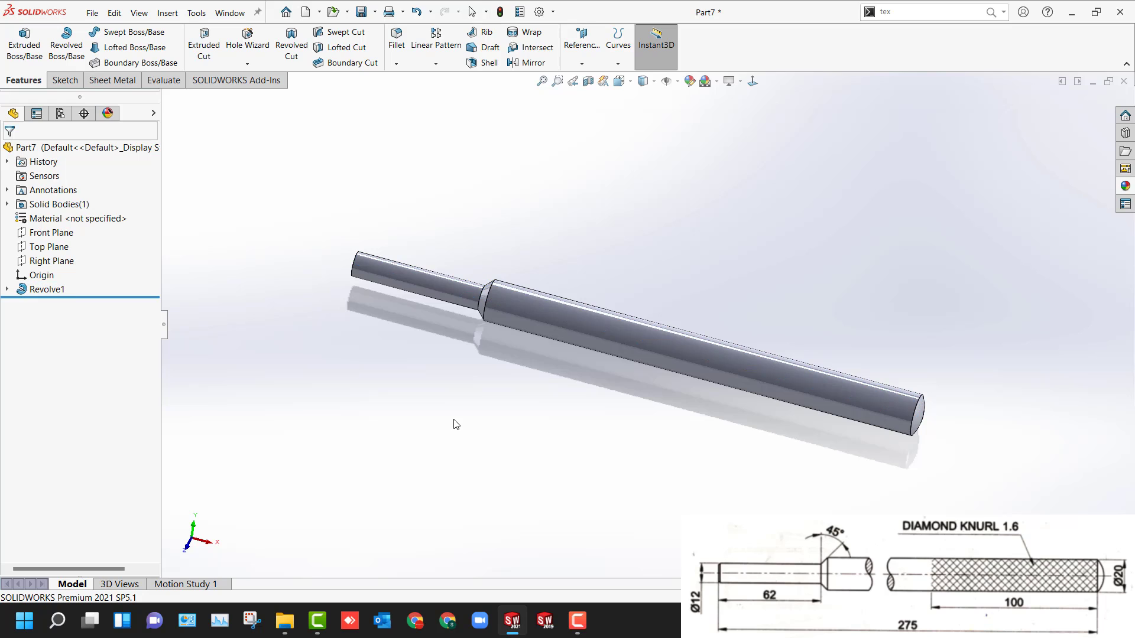
Step: Set the radius of the handle's domed end to 40 mm
middle_click_drag(456, 421, 544, 406)
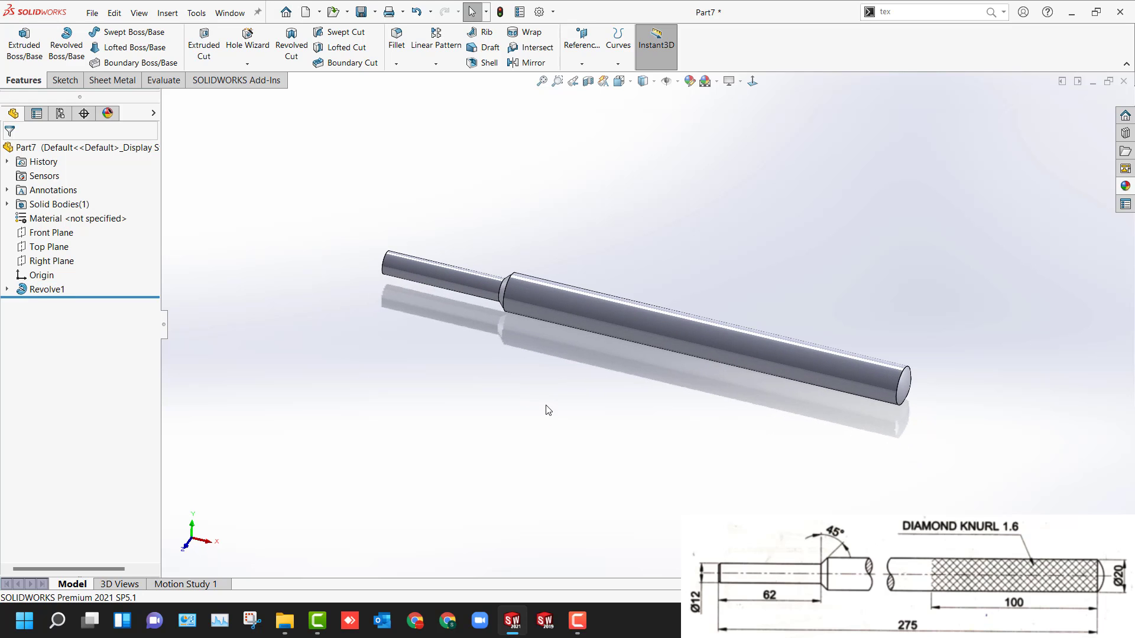
left_click(925, 384)
double_click(926, 385)
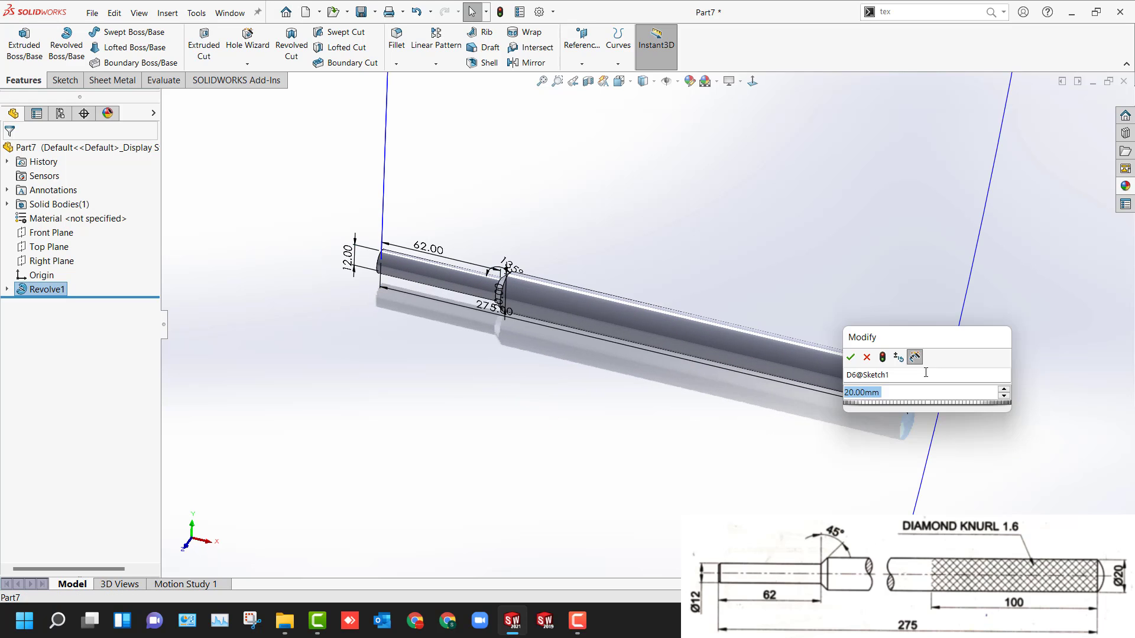
type("40")
key("Return")
left_click(831, 275)
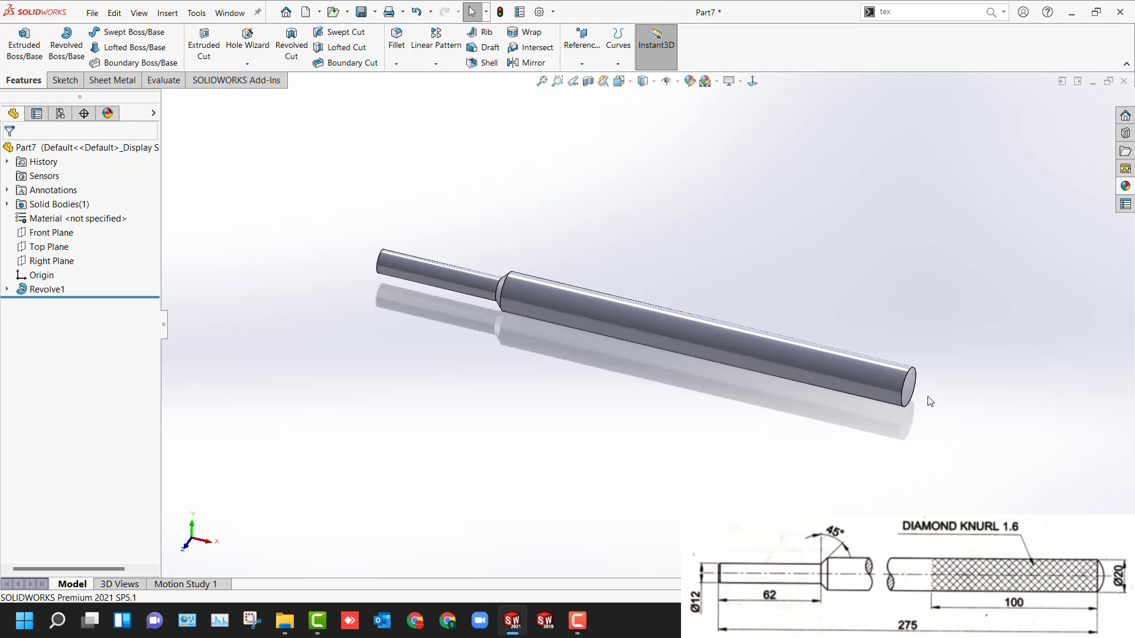
Step: Try to set the radius of the handle's domed end to 10 mm
left_click(914, 384)
double_click(915, 384)
type("10")
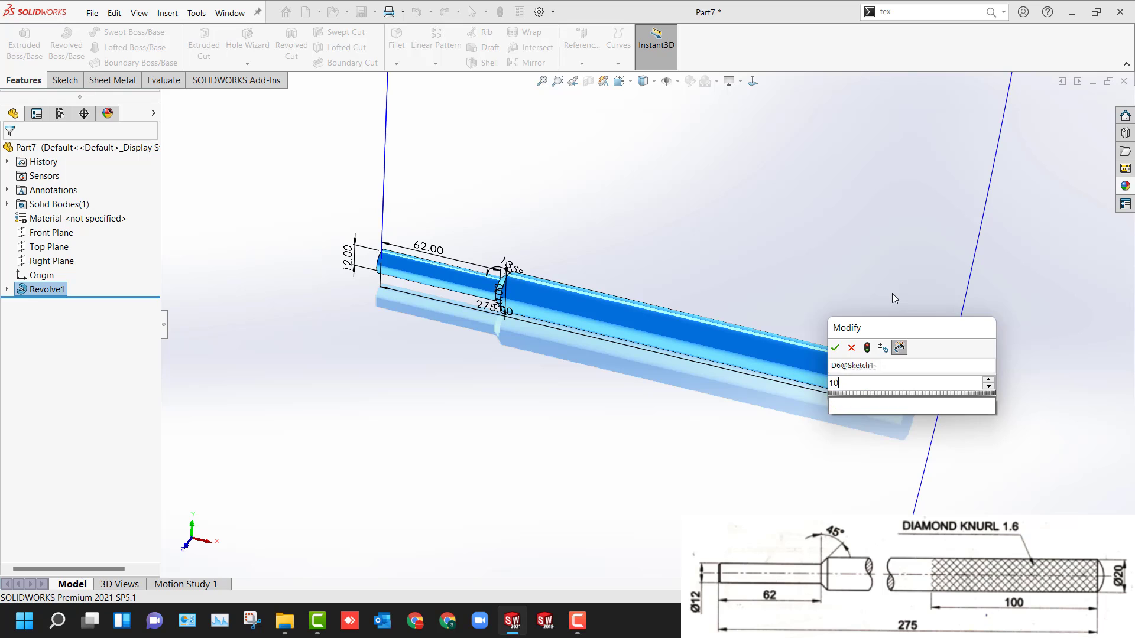
key("Return")
left_click(891, 293)
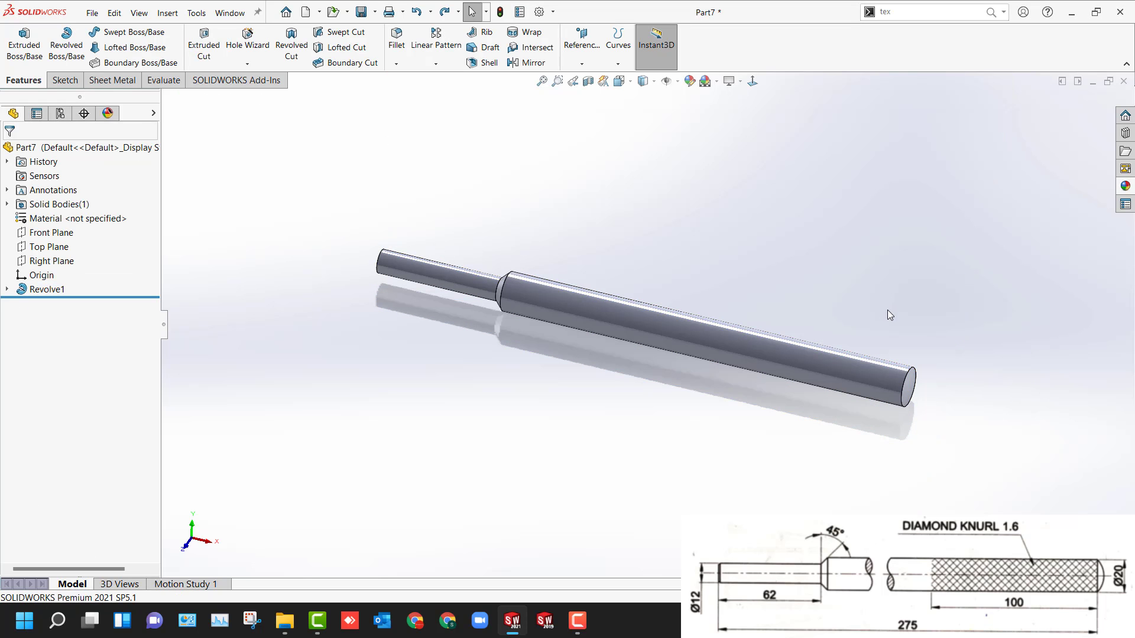
Step: Set the radius of the handle's domed end to 10 mm
scroll(886, 379, "down", 5)
left_click(845, 378)
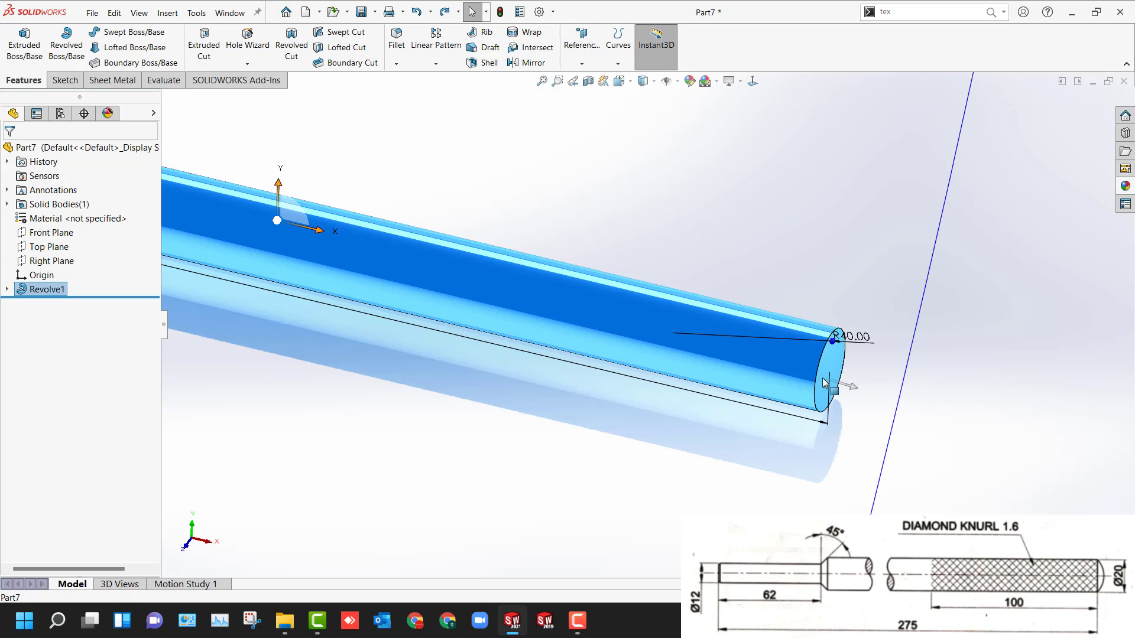
left_click(851, 338)
key("BackSpace")
key("BackSpace")
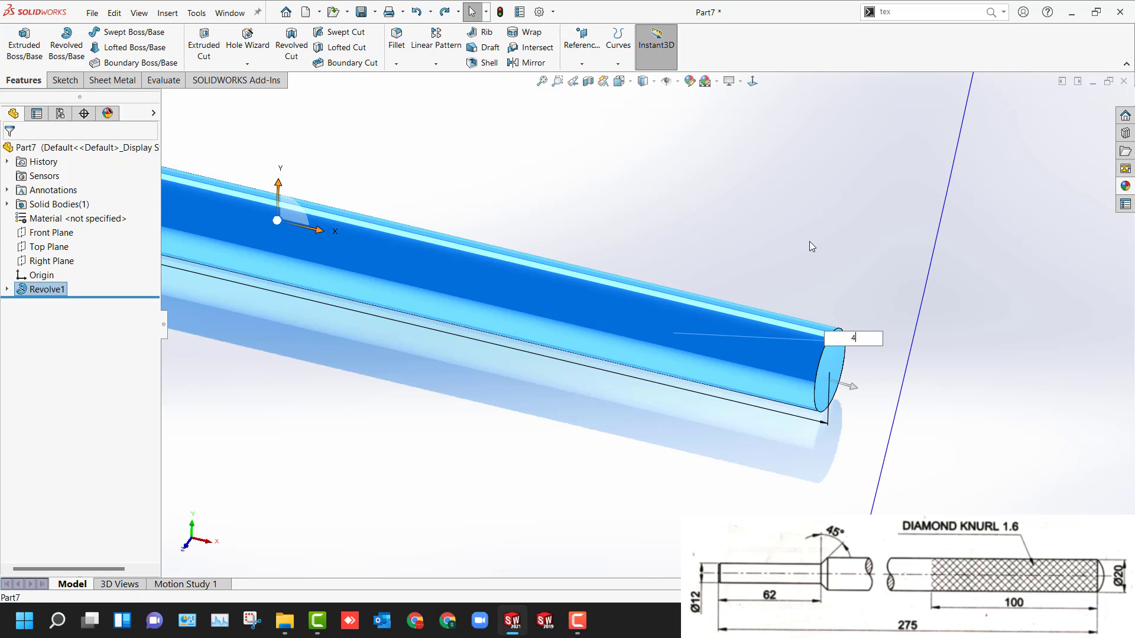
type("10")
key("Return")
left_click(810, 245)
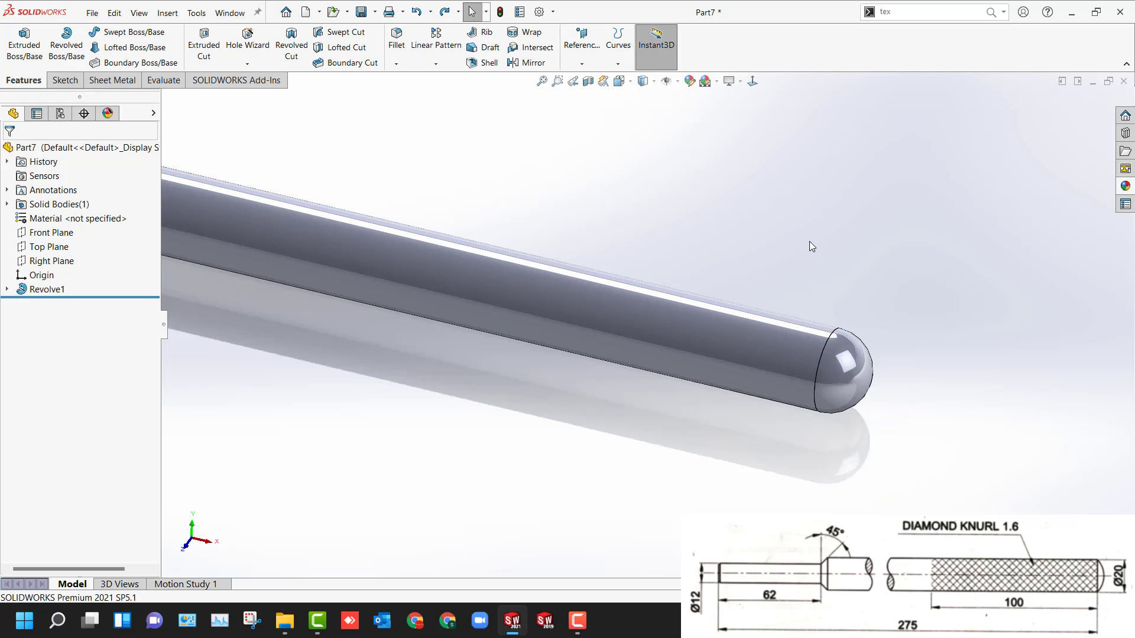
key("f")
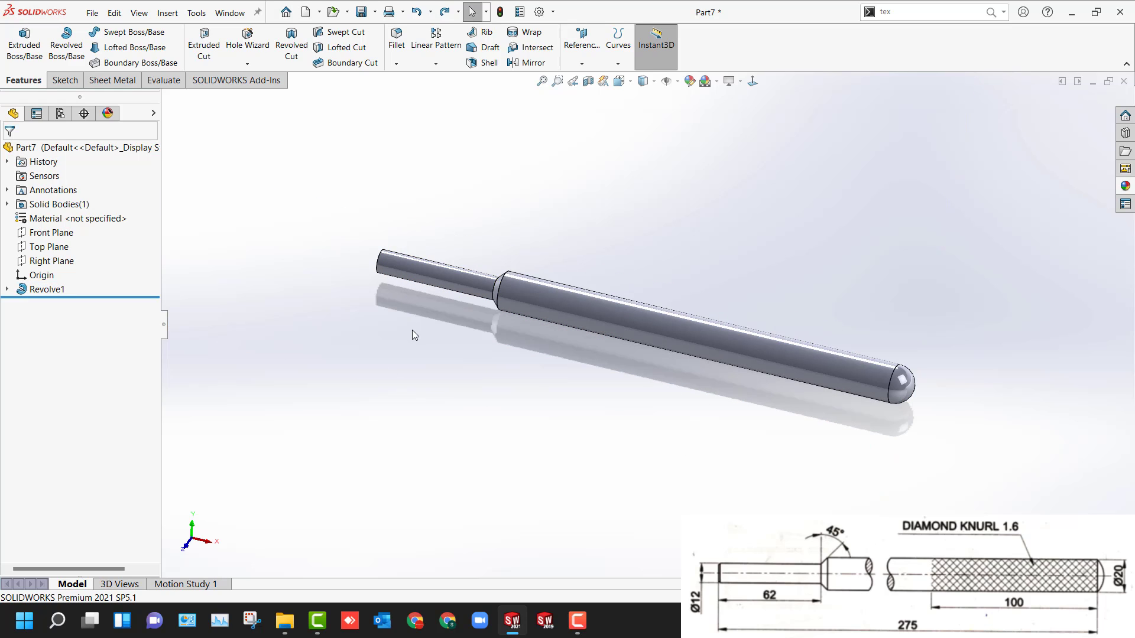
Step: Apply a light cyan colour from the standard swatches to the whole handle part
left_click(591, 305)
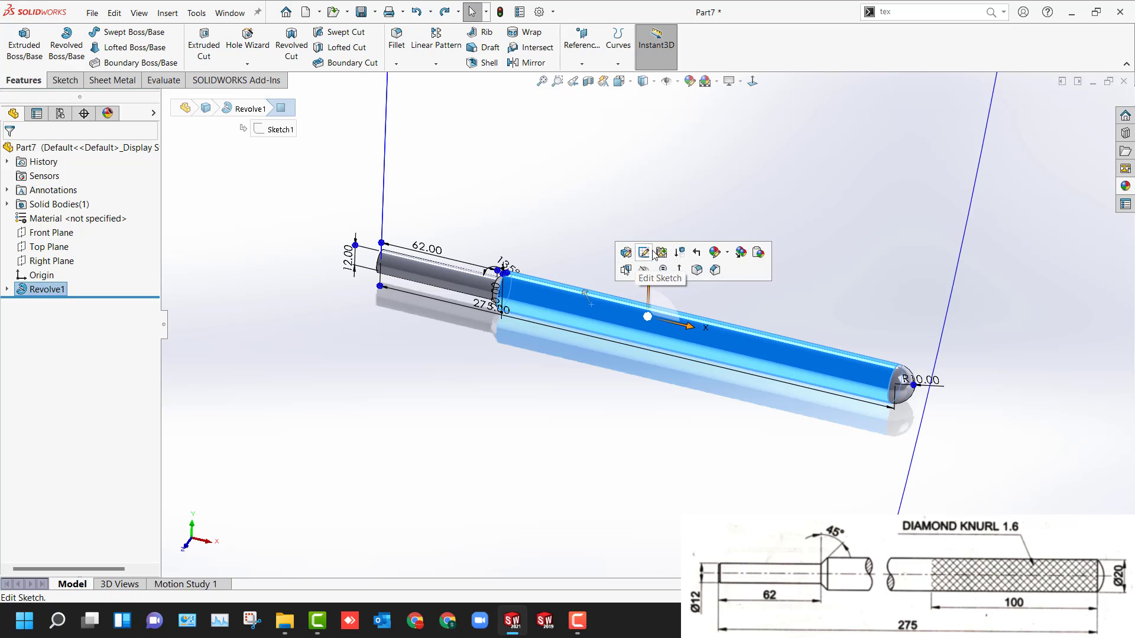
left_click(716, 254)
left_click(736, 281)
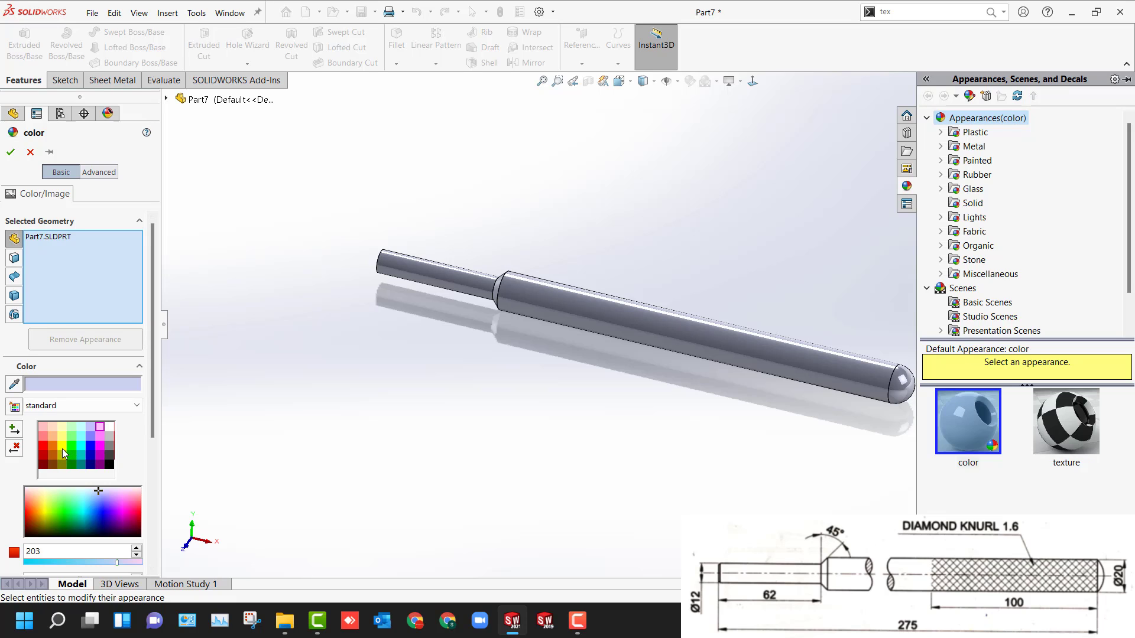
left_click(77, 439)
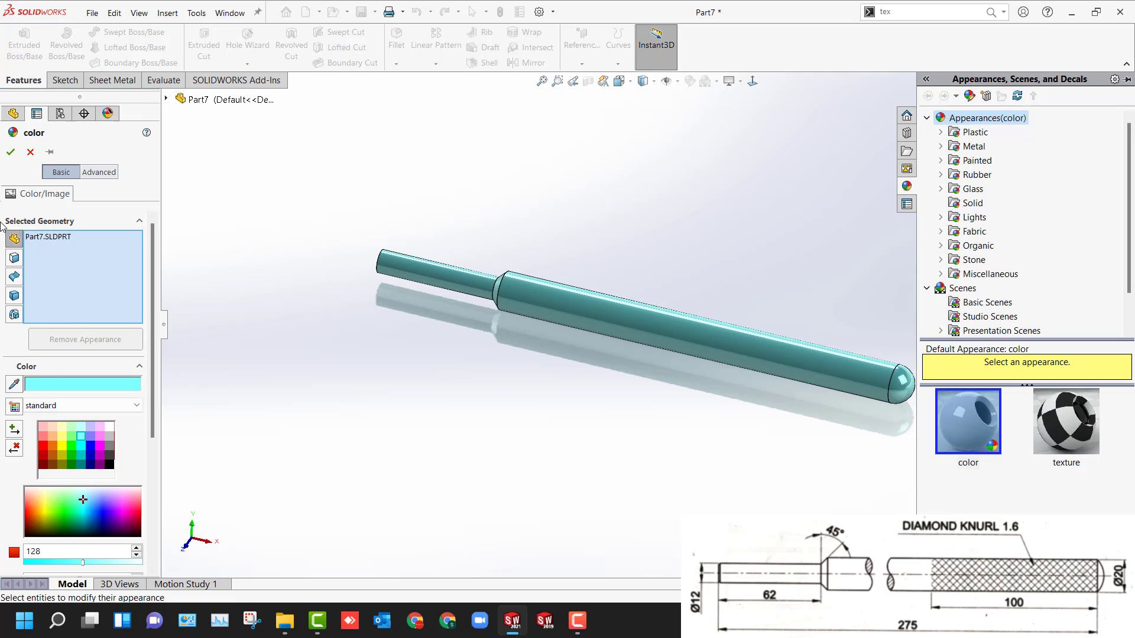
left_click(10, 151)
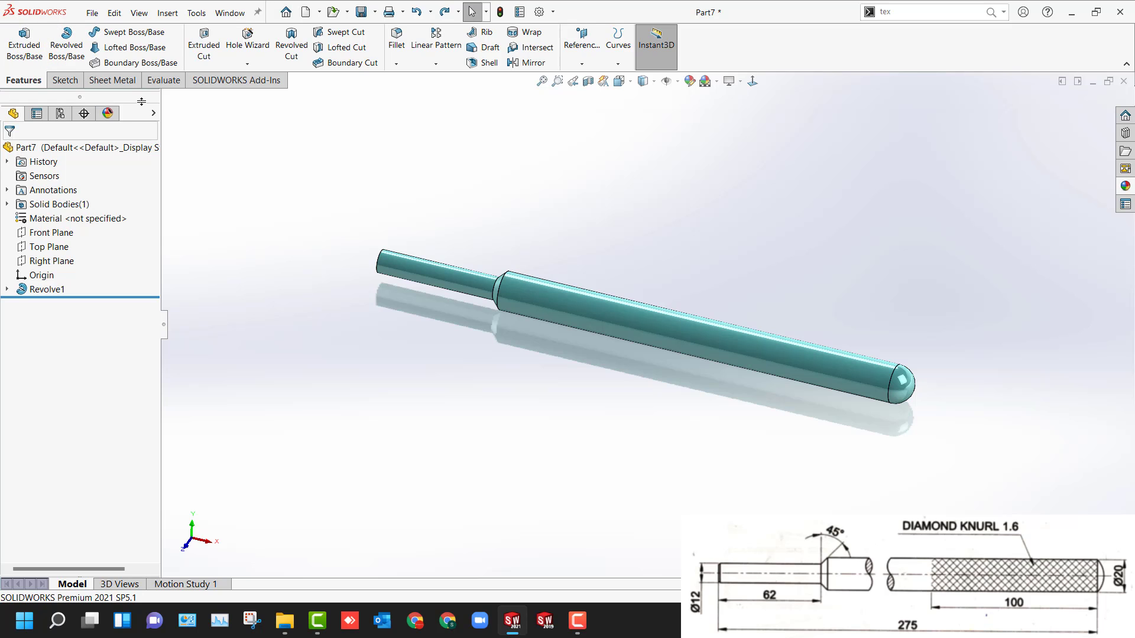
Step: Save the part as "Tommy Bar" in the Screw Jack folder
key("ctrl+s")
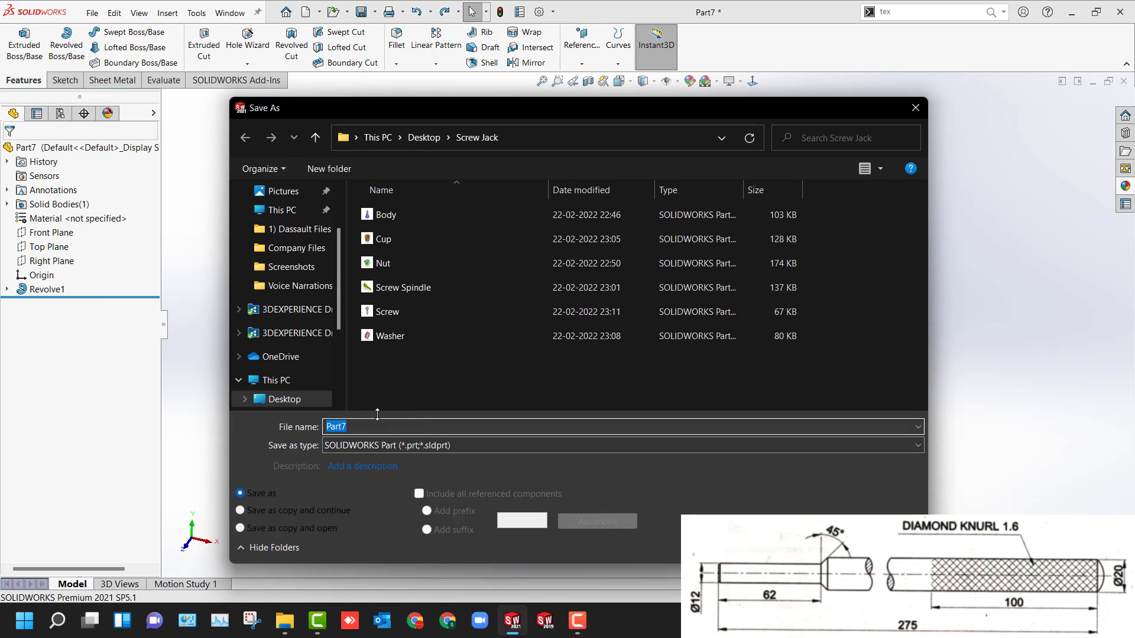
type("Tommy Bar")
key("Return")
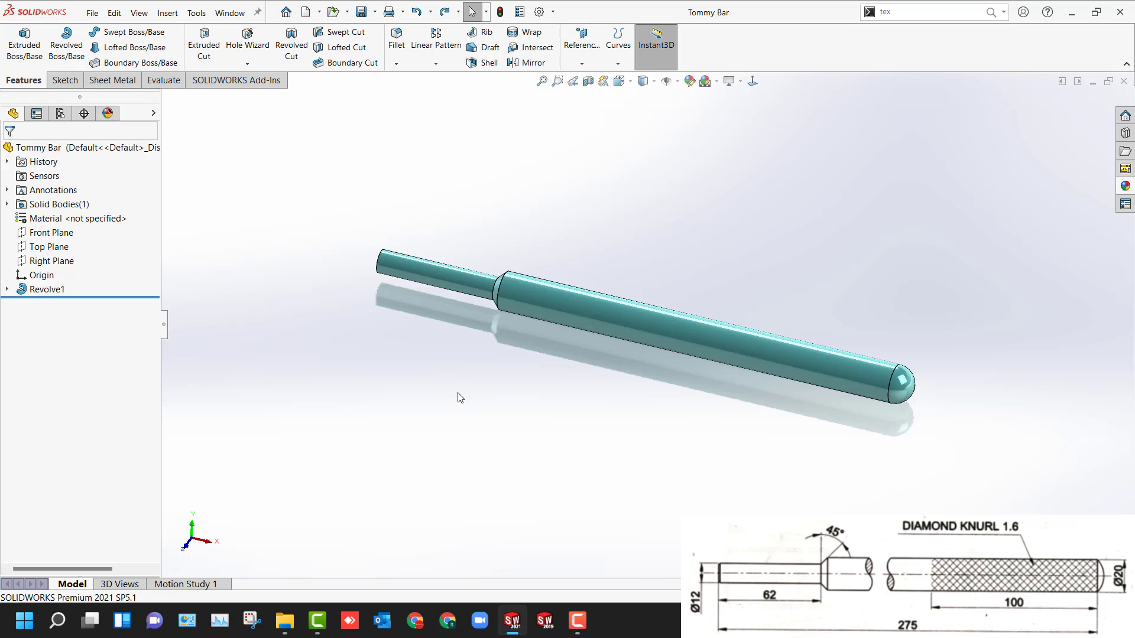
middle_click_drag(428, 392, 435, 427)
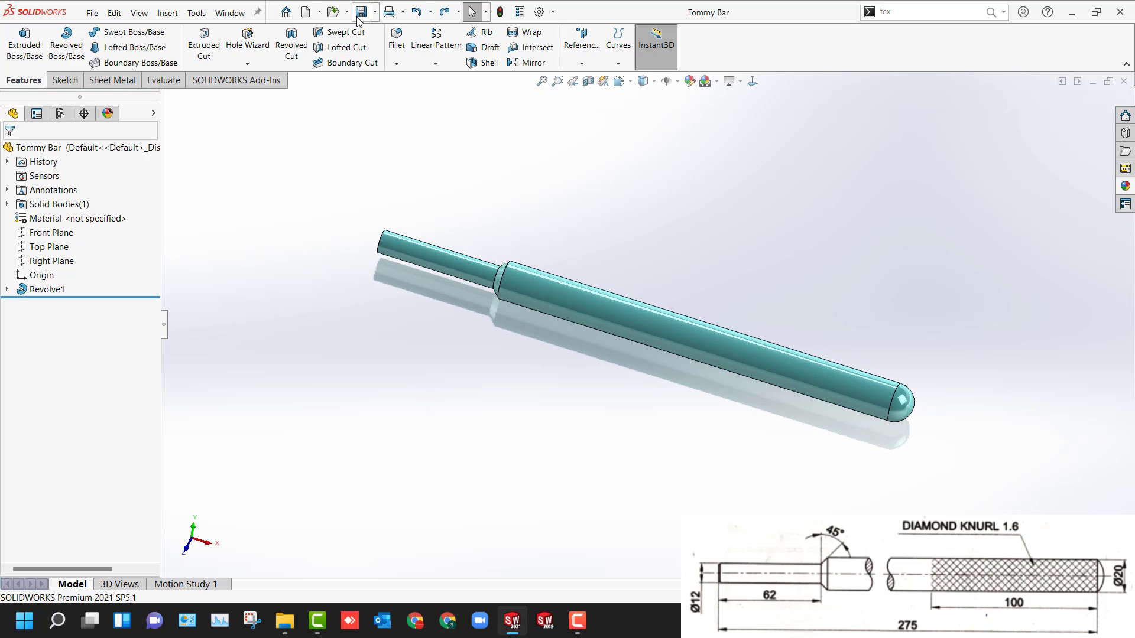